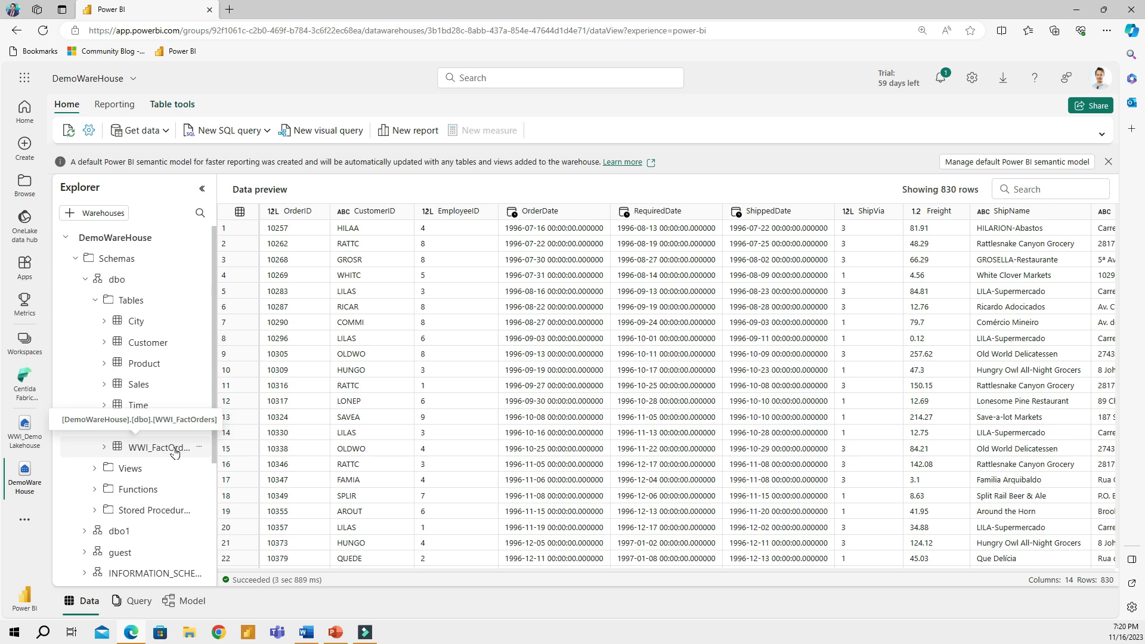
{"action": "left_click", "coordinate": [372, 432]}
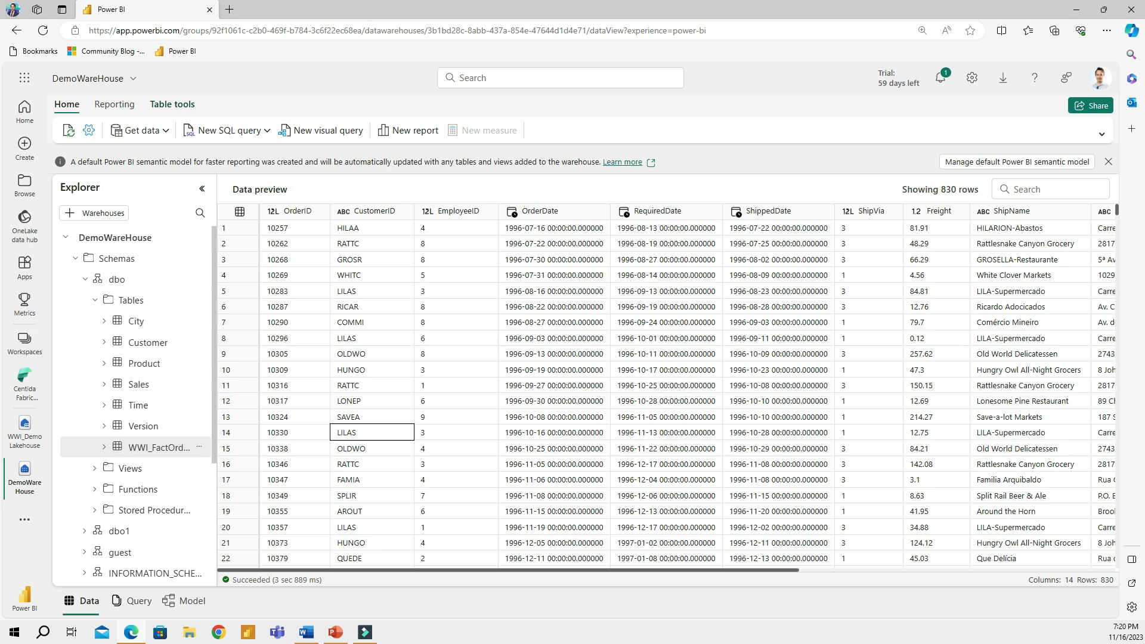
{"action": "left_click", "coordinate": [409, 418]}
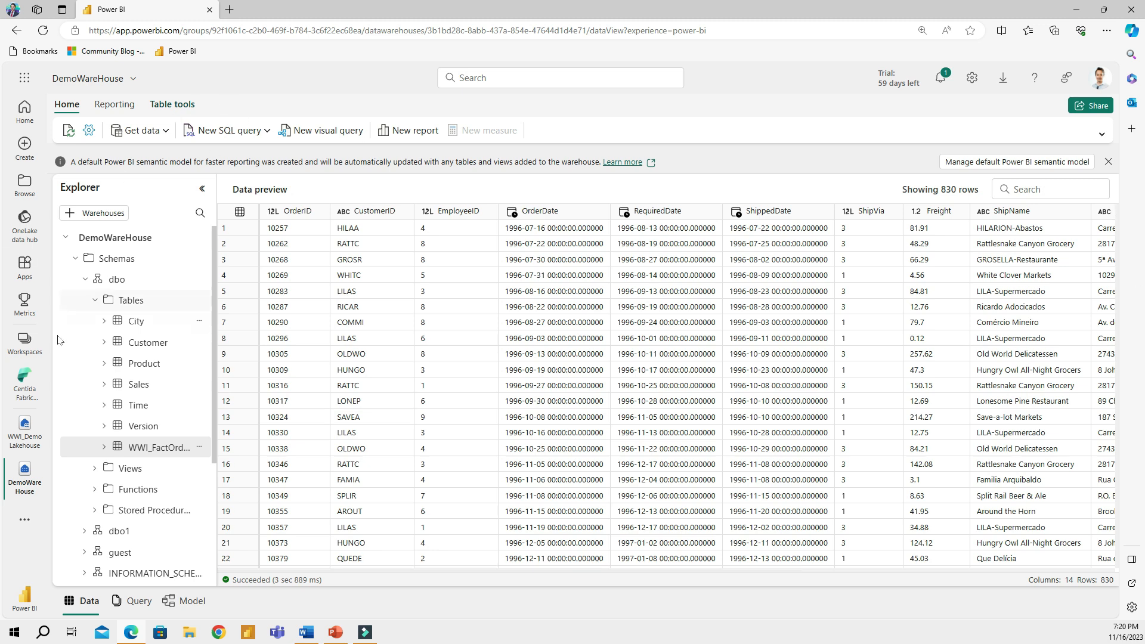
In WWI_DemoLakehouse, start a new Microsoft OneLake shortcut with the DemoWareHouse warehouse as its data source
{"action": "left_click", "coordinate": [25, 430]}
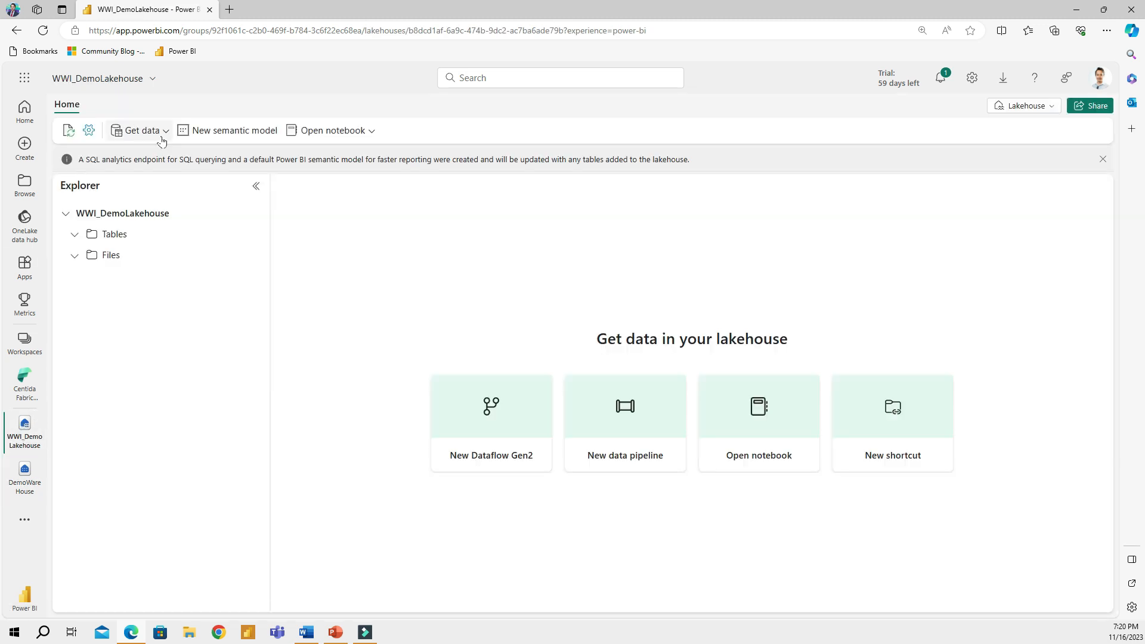
{"action": "left_click", "coordinate": [161, 137]}
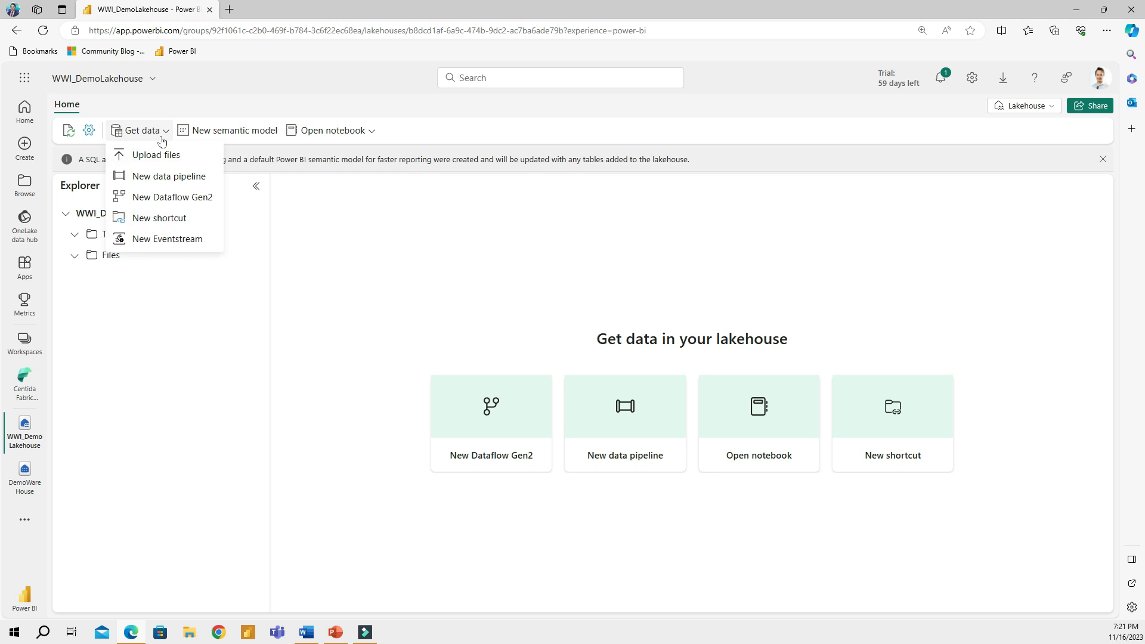
{"action": "left_click", "coordinate": [160, 218]}
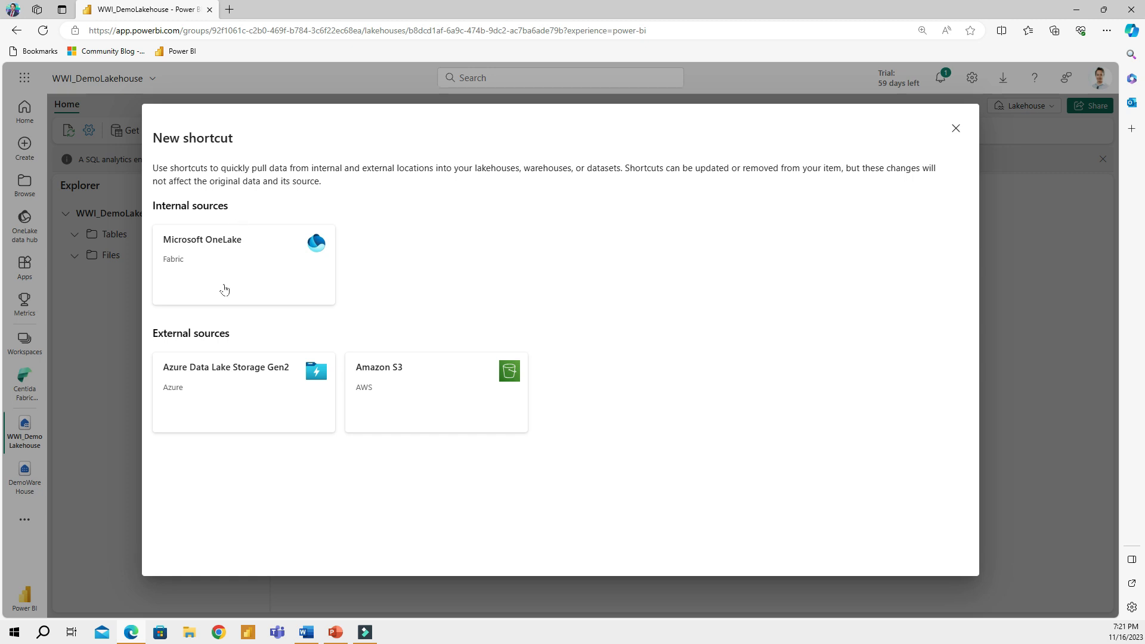
{"action": "left_click", "coordinate": [246, 268]}
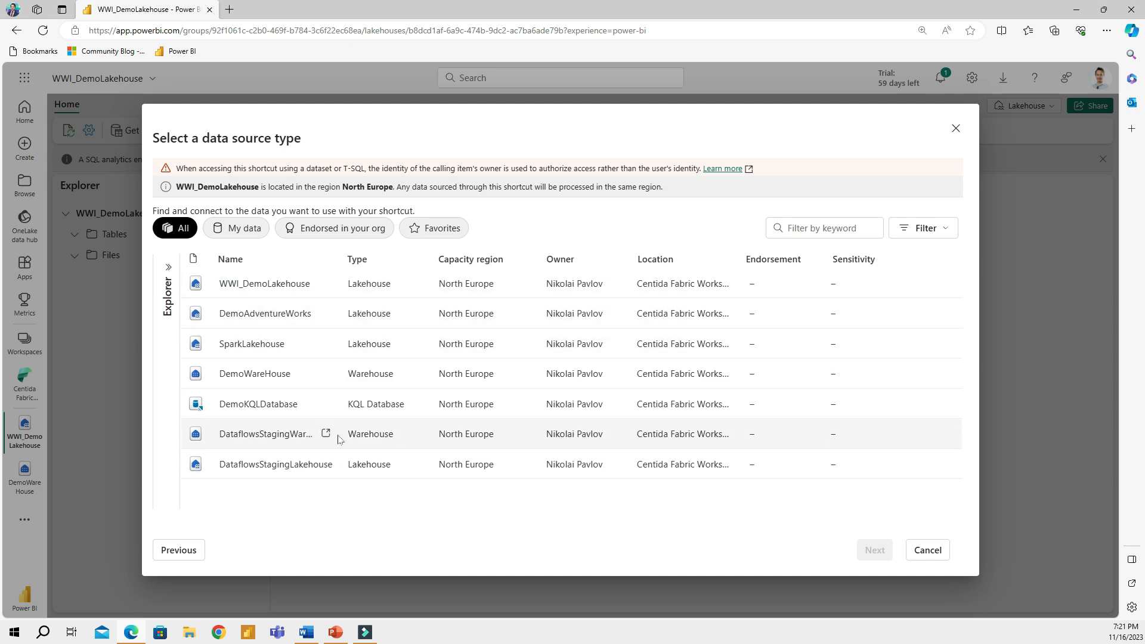
{"action": "left_click", "coordinate": [257, 377]}
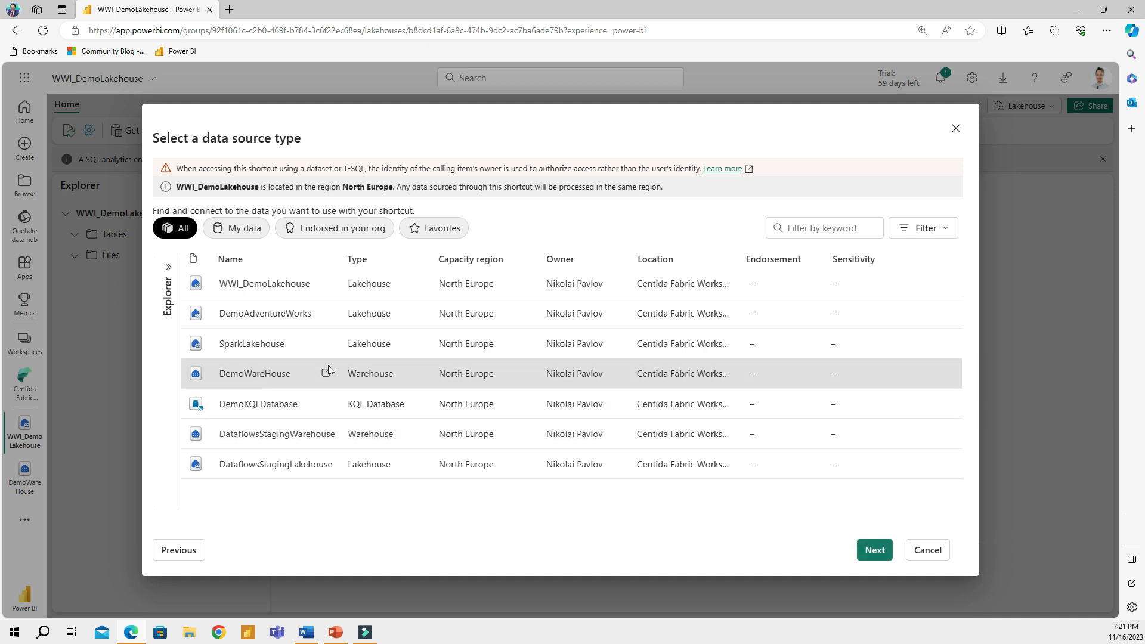
{"action": "left_click", "coordinate": [872, 548]}
Create the shortcut to the WWI_FactOrders table from the dbo schema and preview its data in the lakehouse
{"action": "left_click", "coordinate": [172, 283]}
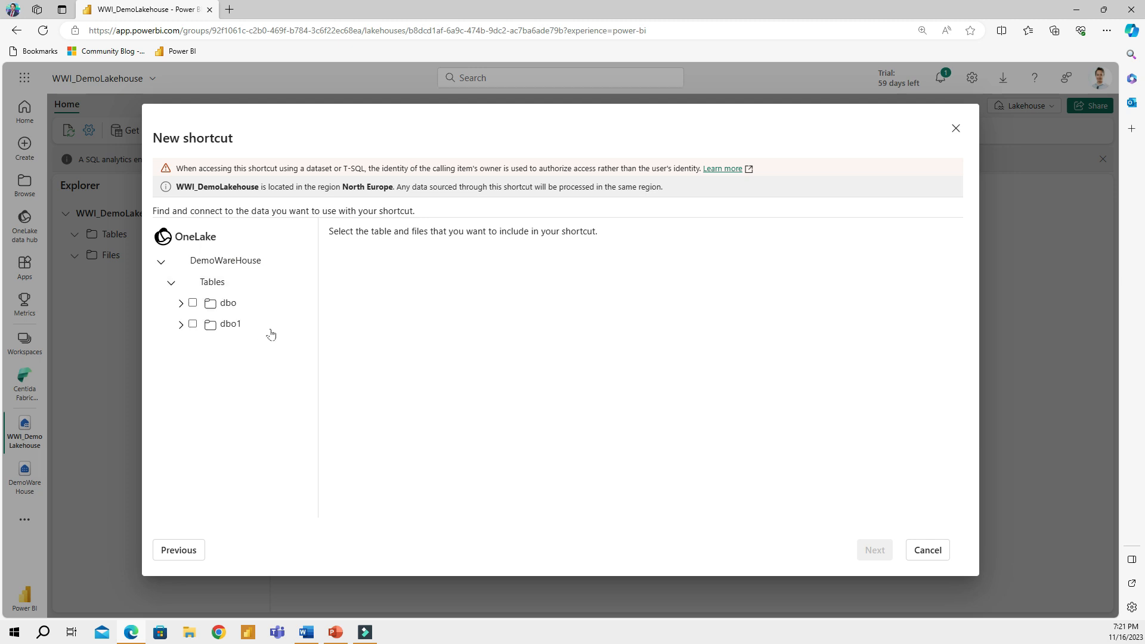
{"action": "left_click", "coordinate": [181, 303]}
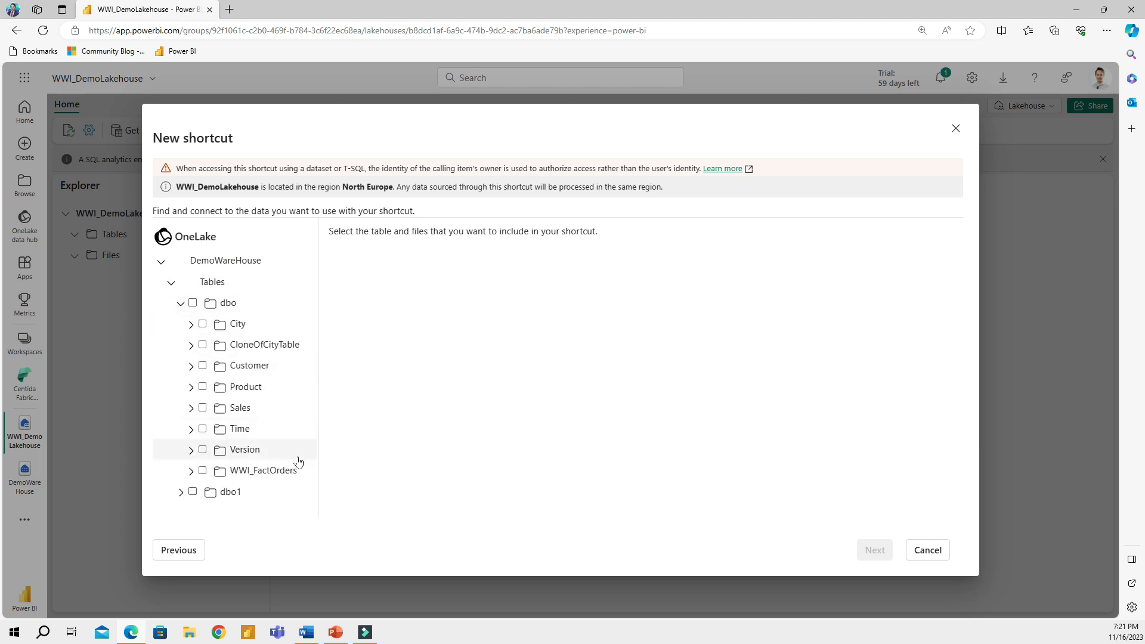
{"action": "left_click", "coordinate": [263, 472]}
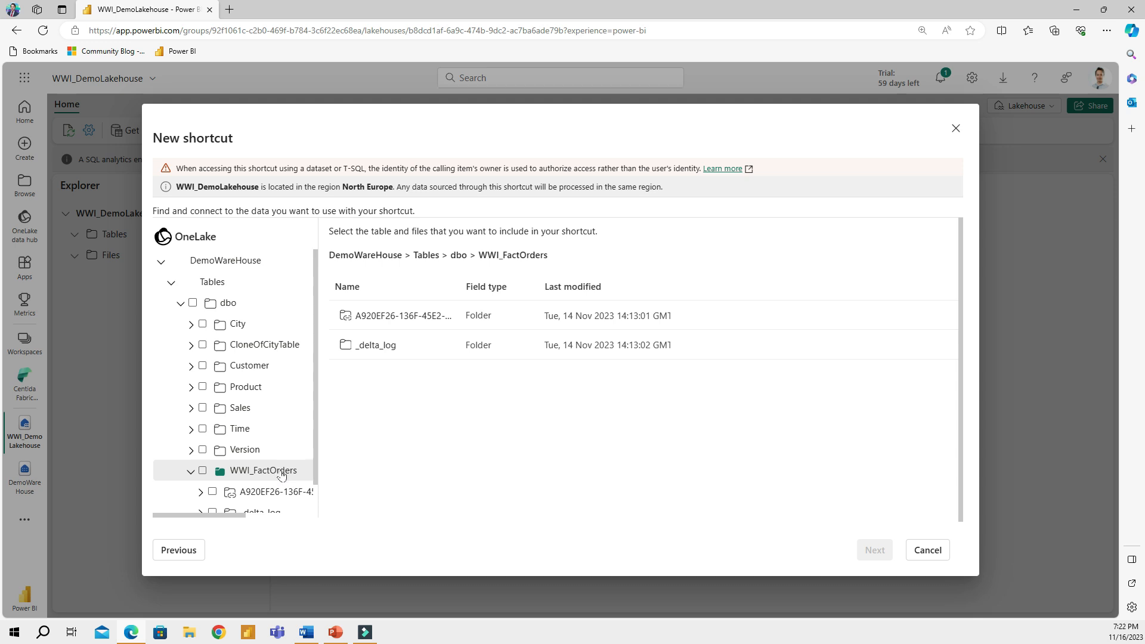
{"action": "left_click", "coordinate": [203, 471]}
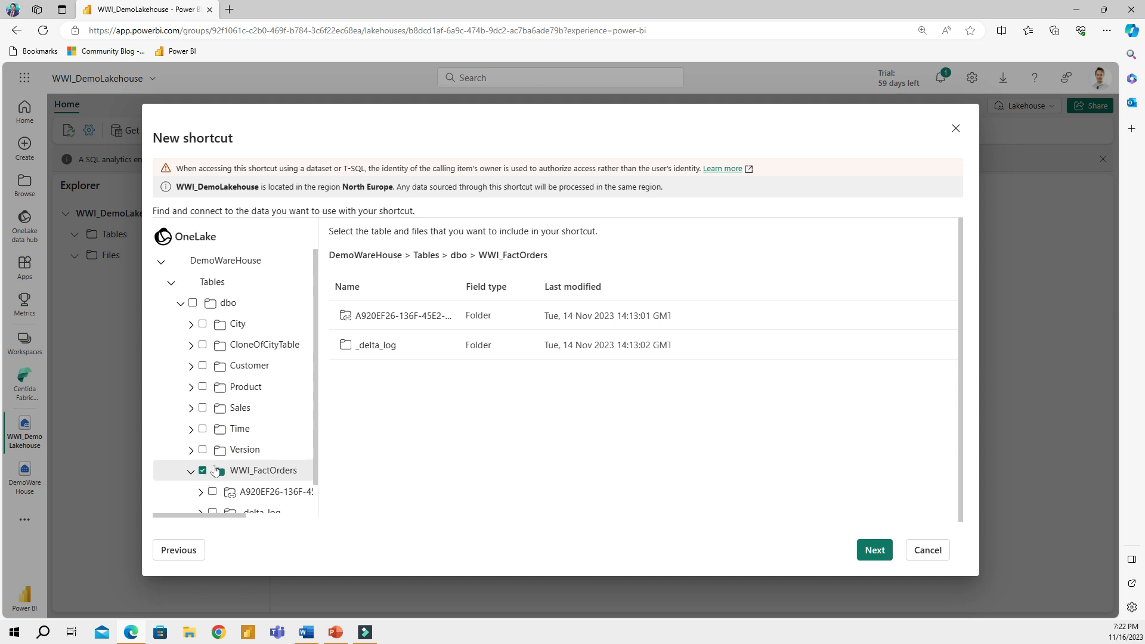
{"action": "left_click", "coordinate": [875, 550]}
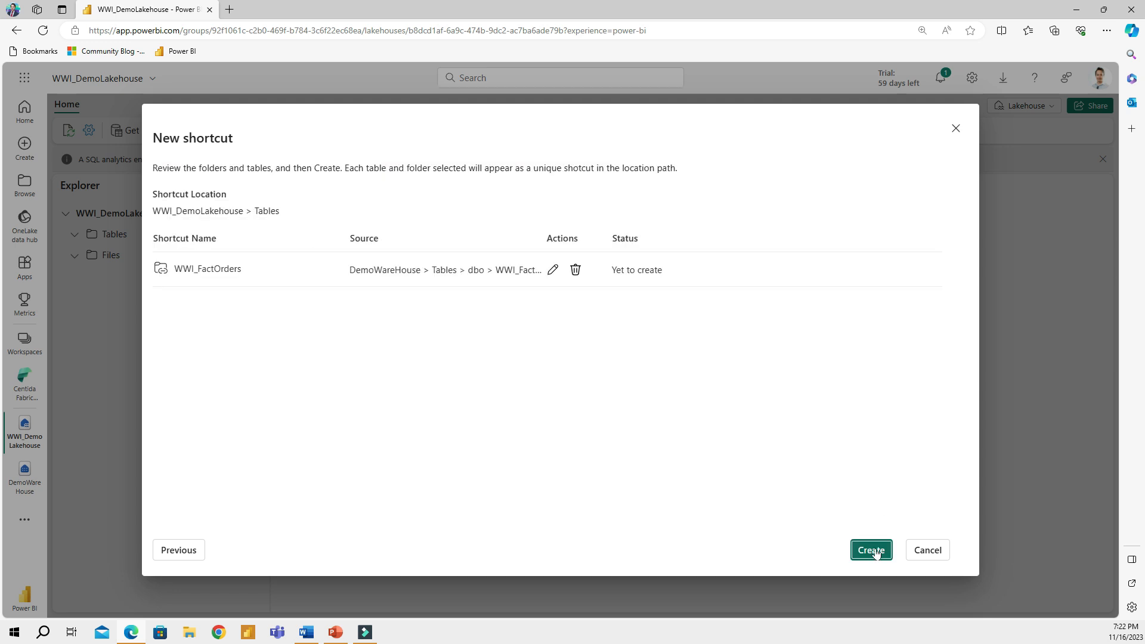
{"action": "left_click", "coordinate": [876, 551]}
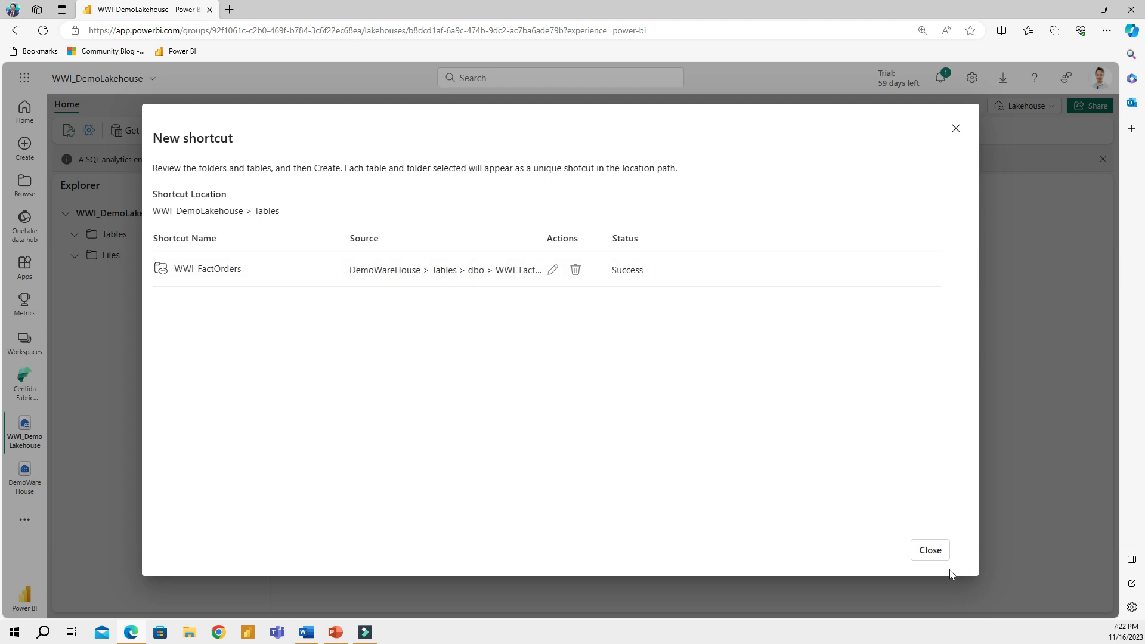
{"action": "left_click", "coordinate": [933, 553]}
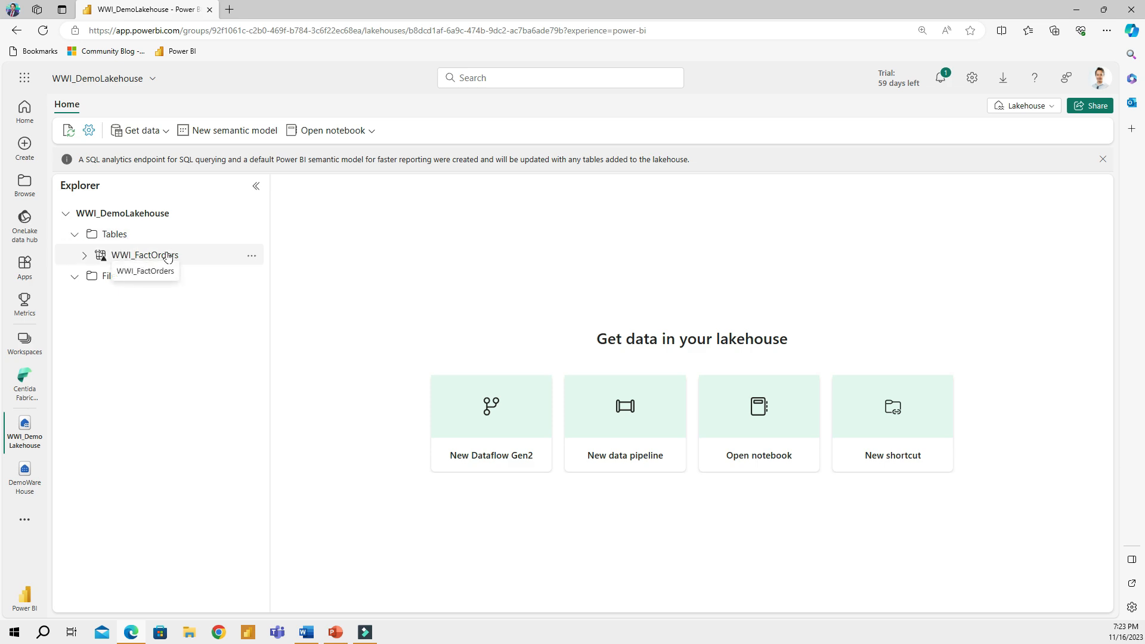
{"action": "left_click", "coordinate": [170, 256]}
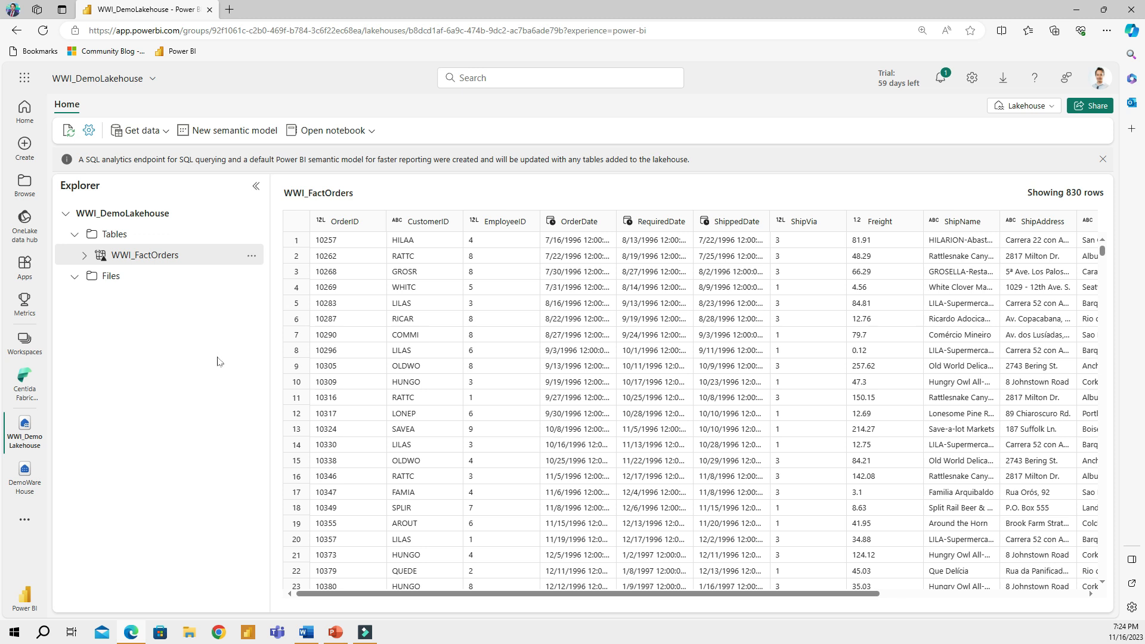
Create a new data pipeline named WWI_pipeline_OrderDetails from the lakehouse
{"action": "left_click", "coordinate": [162, 133]}
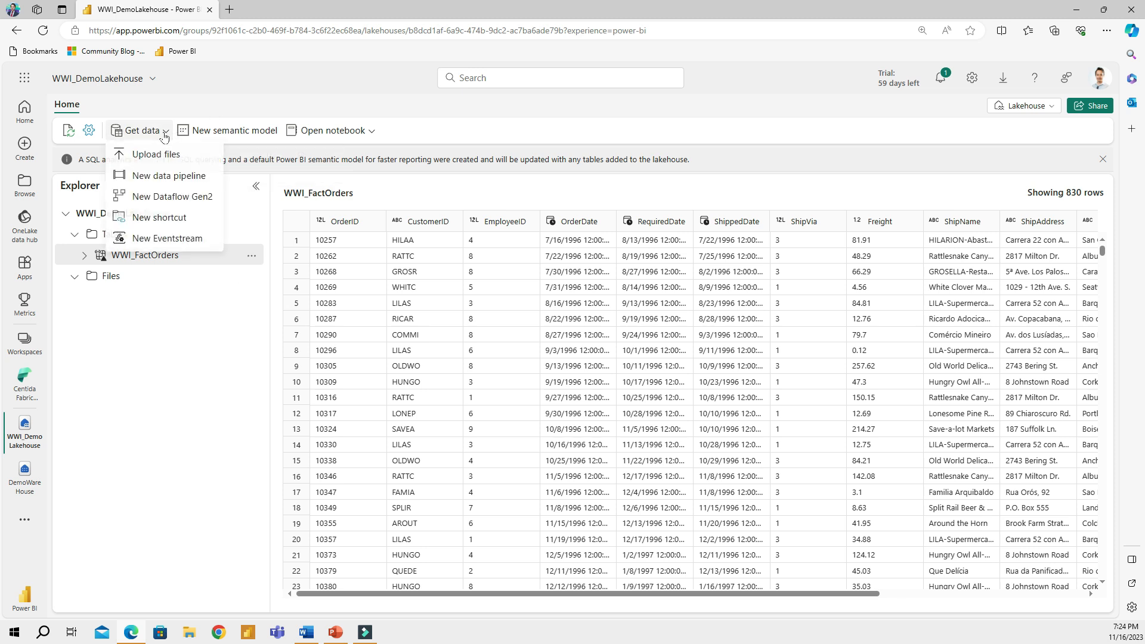
{"action": "left_click", "coordinate": [170, 178]}
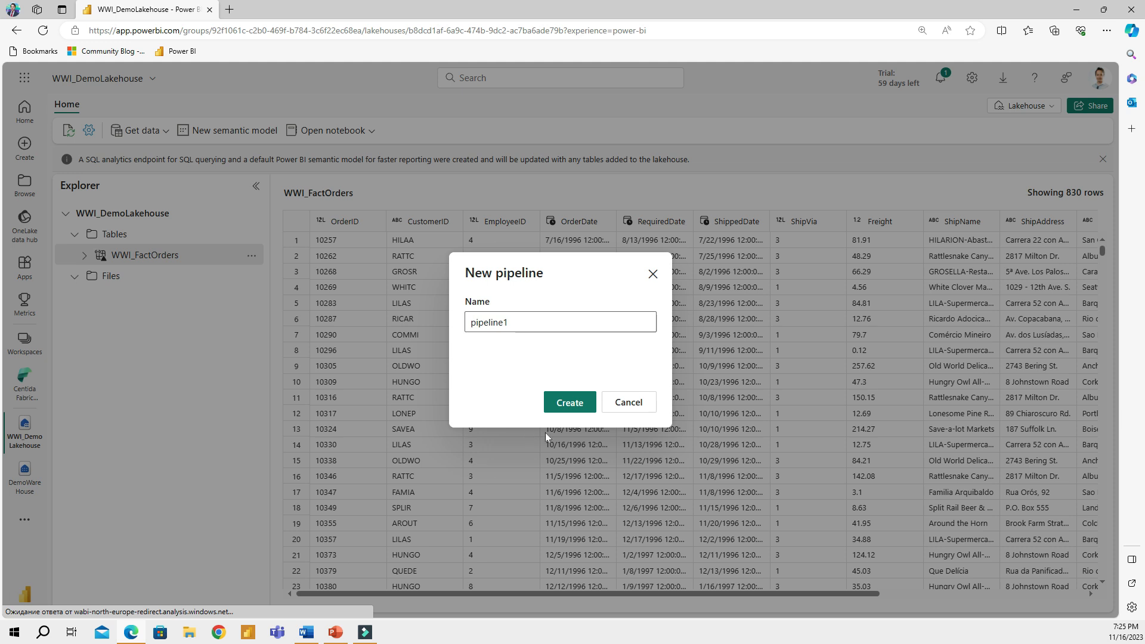
{"action": "double_click", "coordinate": [496, 323]}
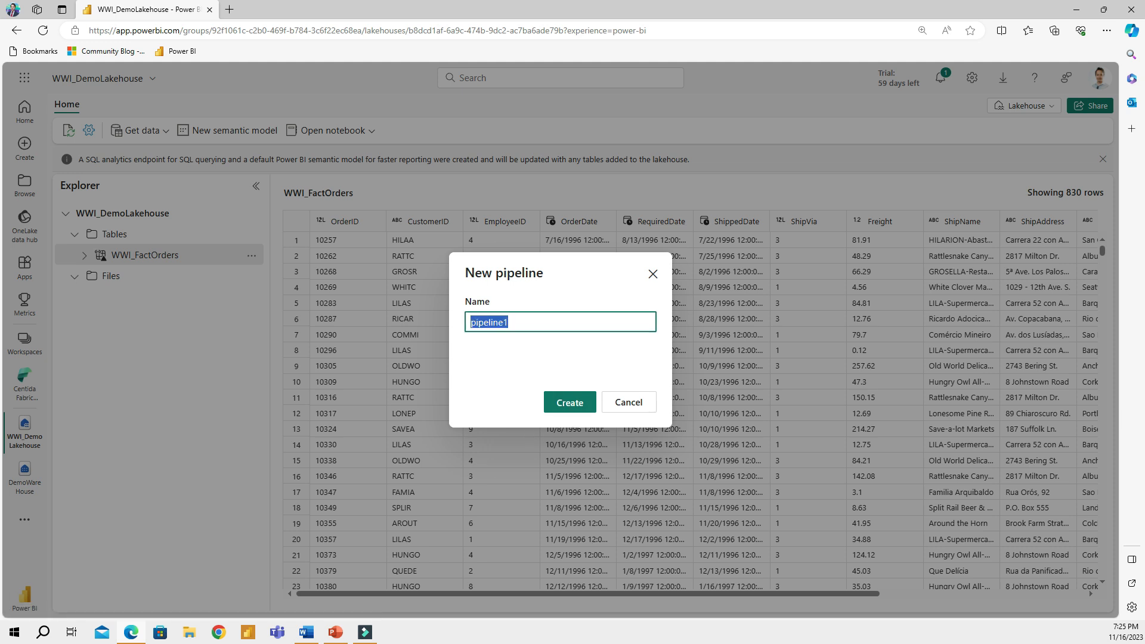
{"action": "key", "text": "BackSpace"}
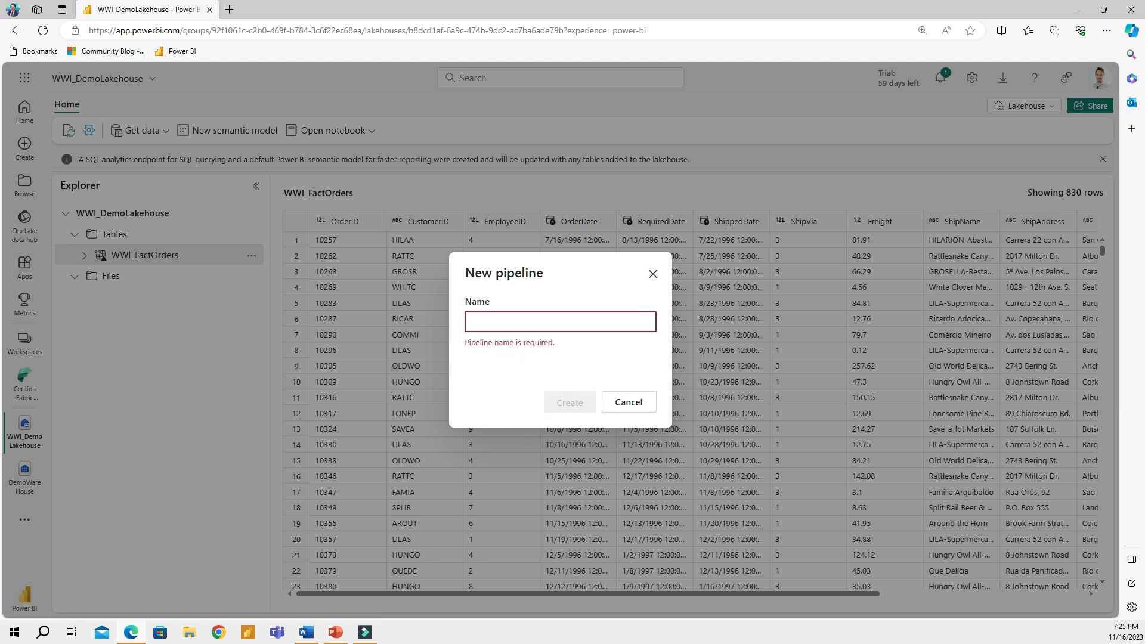
{"action": "type", "text": "WWI_"}
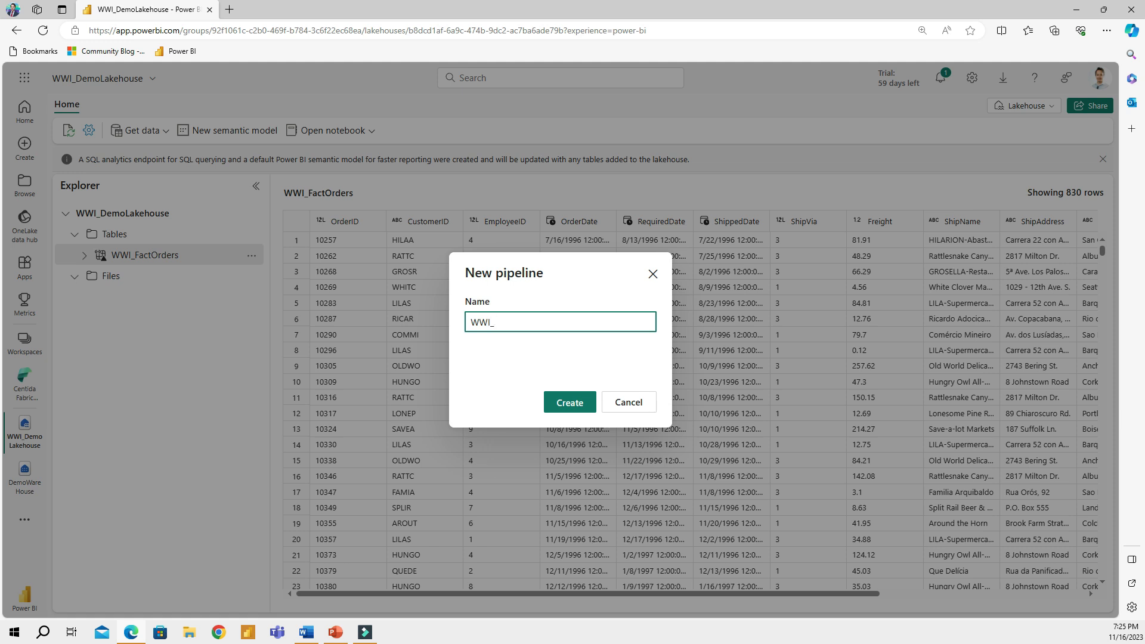
{"action": "type", "text": "pipeline_OrderDetails"}
{"action": "left_click", "coordinate": [567, 404]}
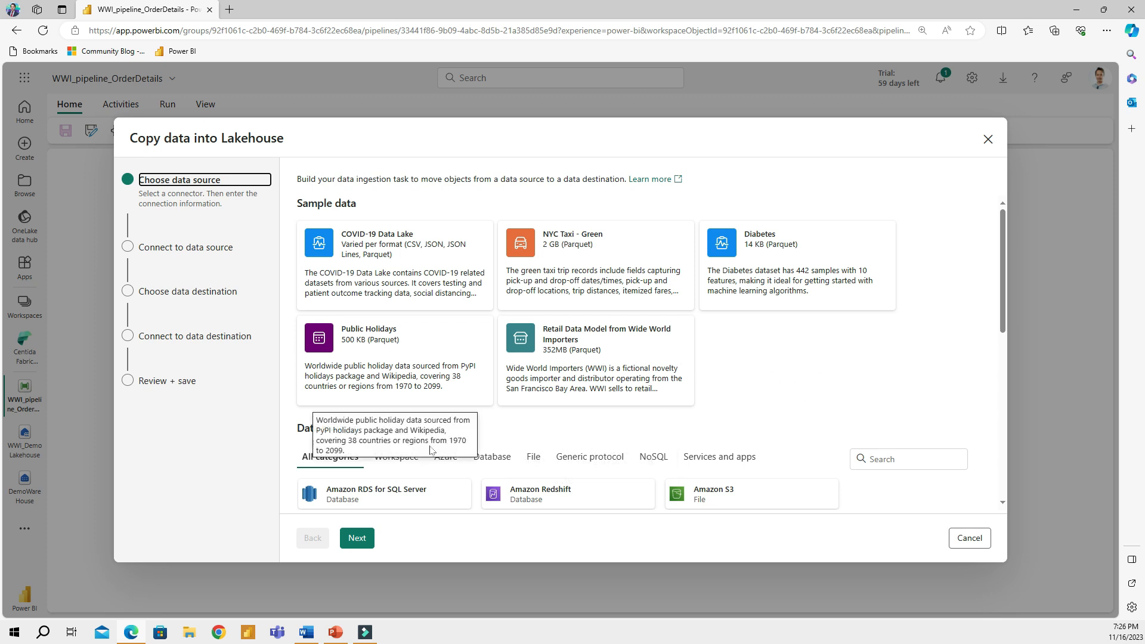
Choose Azure SQL Database as the copy source and use the third existing vpsql72581.database.windows.net connection
{"action": "left_click", "coordinate": [445, 457]}
{"action": "scroll", "coordinate": [678, 430], "scroll_direction": "down", "scroll_amount": 2}
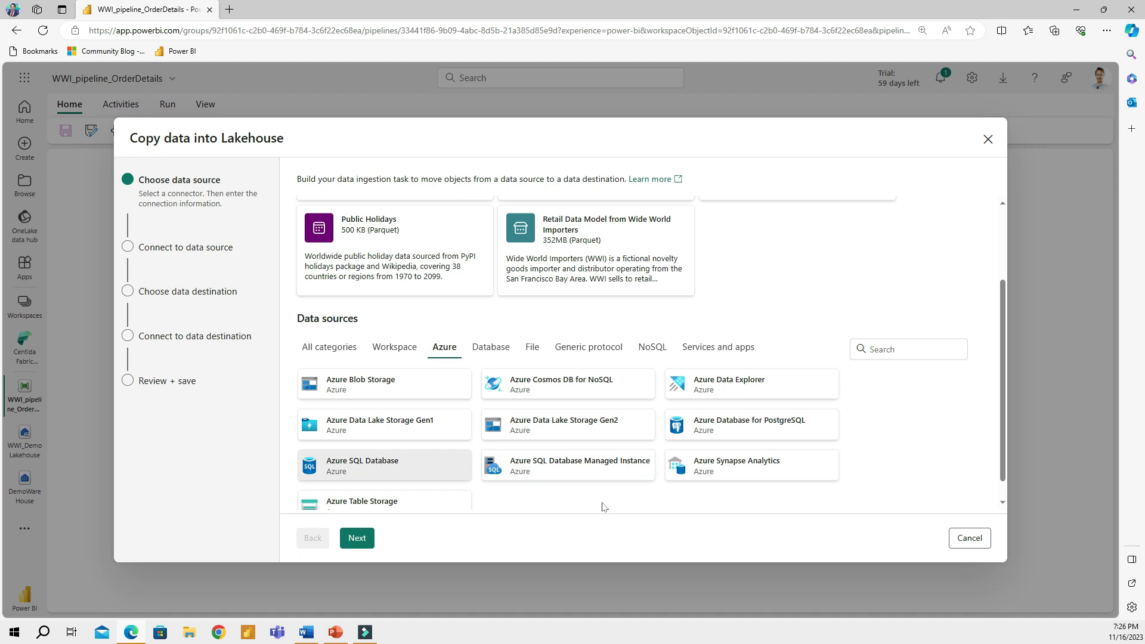
{"action": "scroll", "coordinate": [597, 507], "scroll_direction": "down", "scroll_amount": 1}
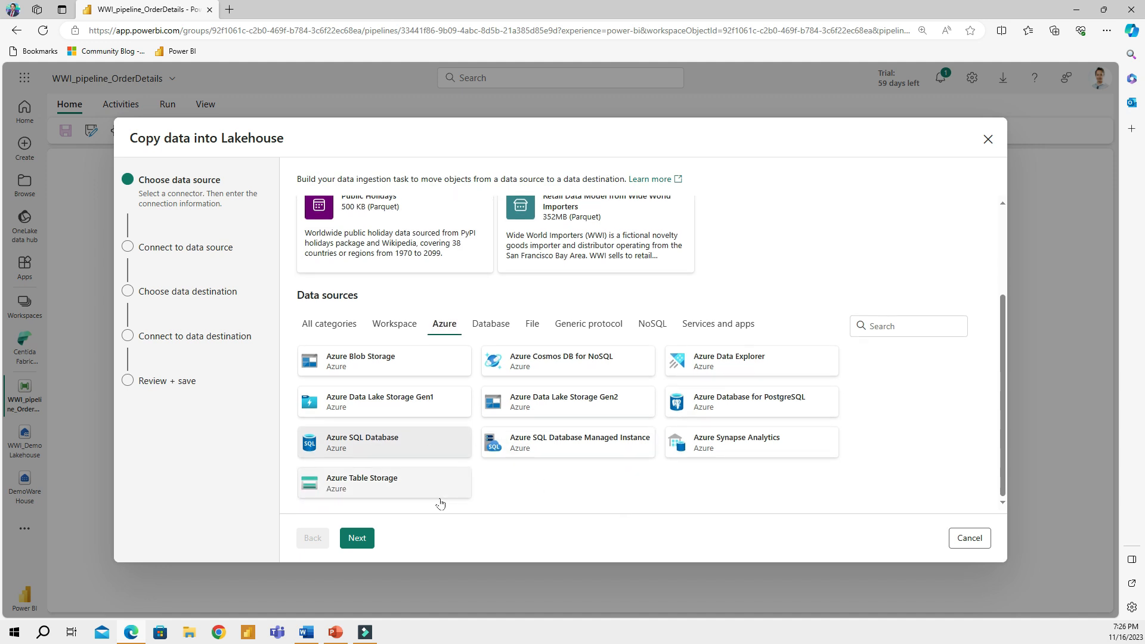
{"action": "left_click", "coordinate": [362, 540]}
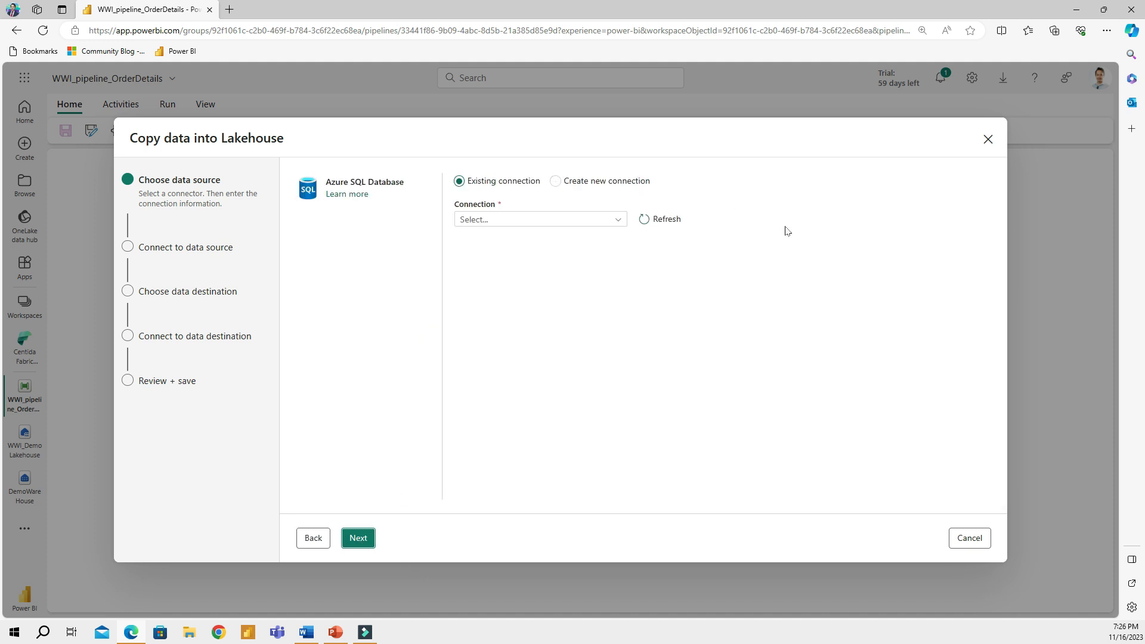
{"action": "left_click", "coordinate": [620, 222]}
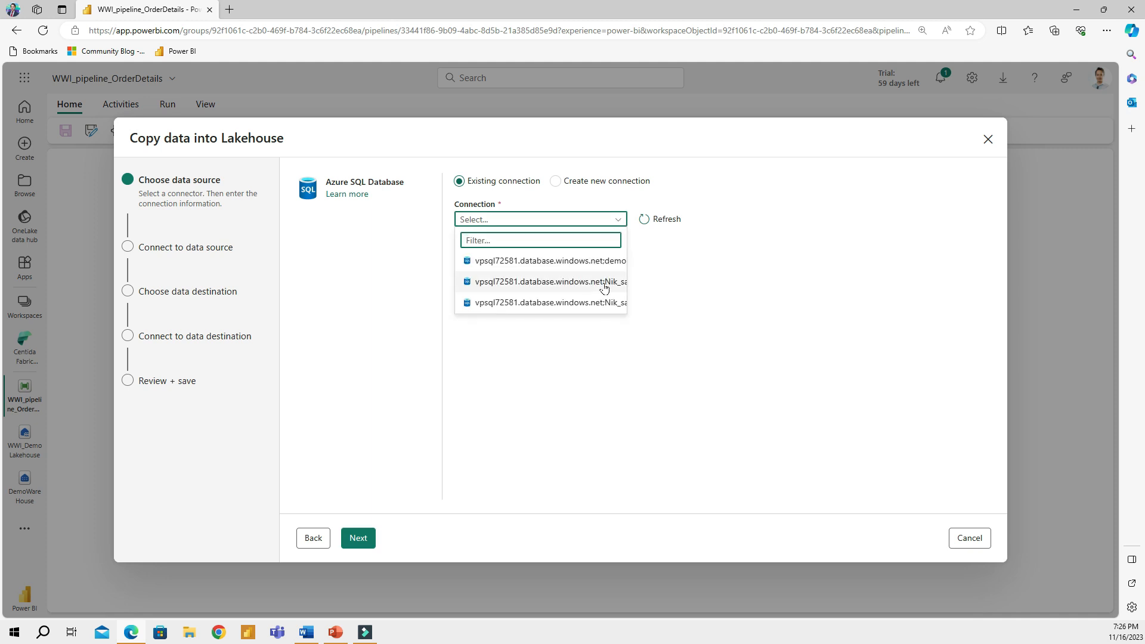
{"action": "left_click", "coordinate": [518, 304]}
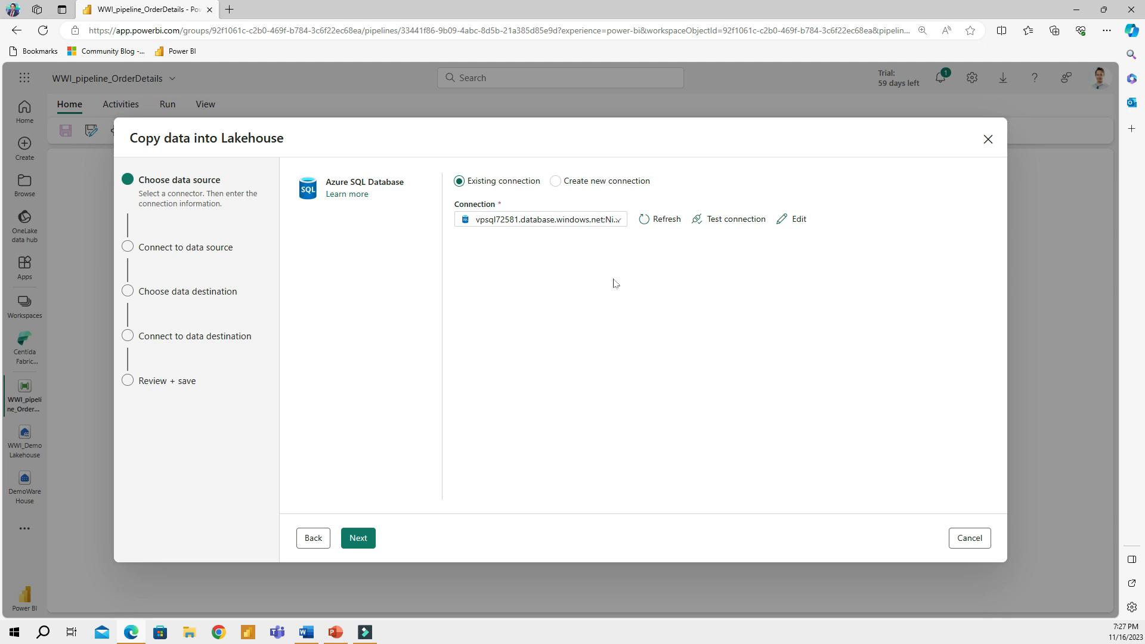
{"action": "left_click", "coordinate": [363, 539]}
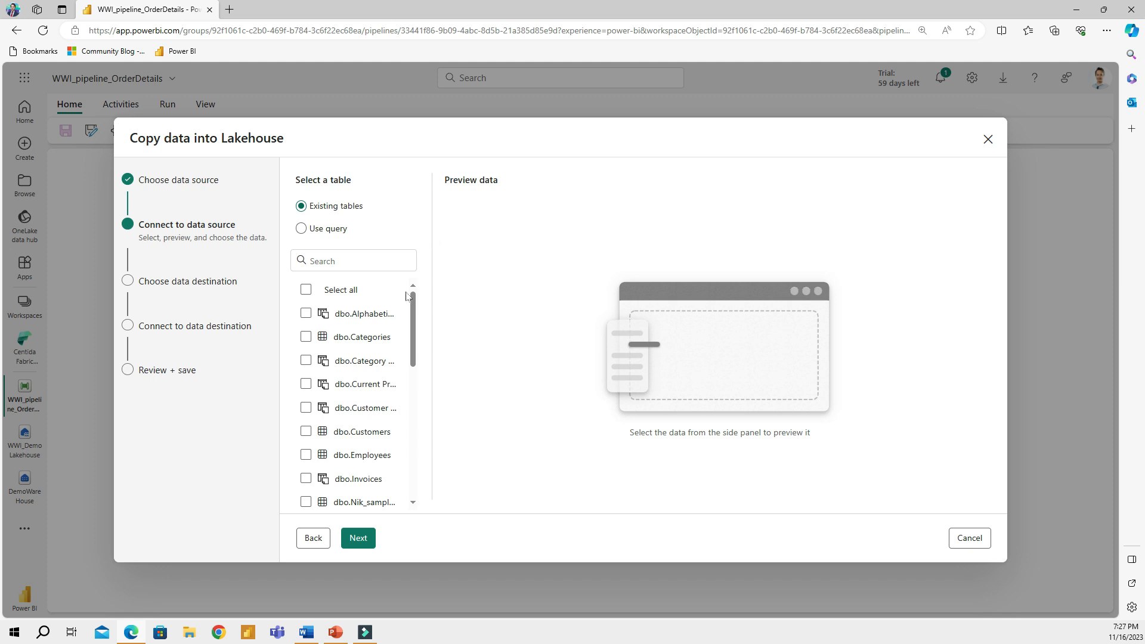
Select the existing dbo.Order Details table as the source data to copy
{"action": "scroll", "coordinate": [367, 388], "scroll_direction": "down", "scroll_amount": 5}
{"action": "scroll", "coordinate": [397, 365], "scroll_direction": "down", "scroll_amount": 2}
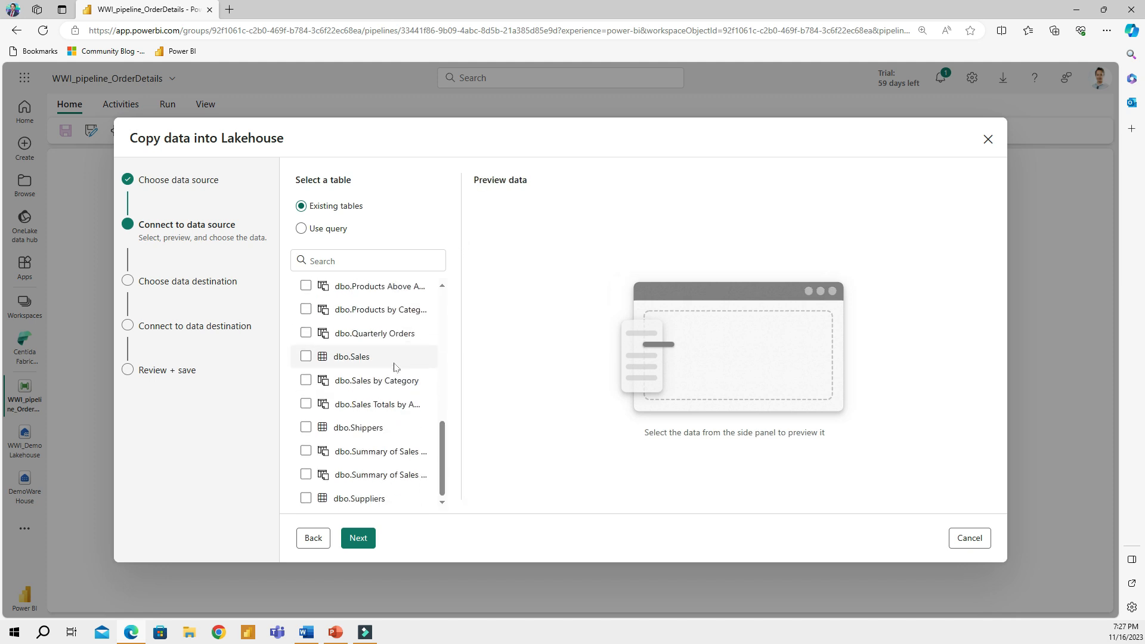
{"action": "scroll", "coordinate": [397, 365], "scroll_direction": "up", "scroll_amount": 4}
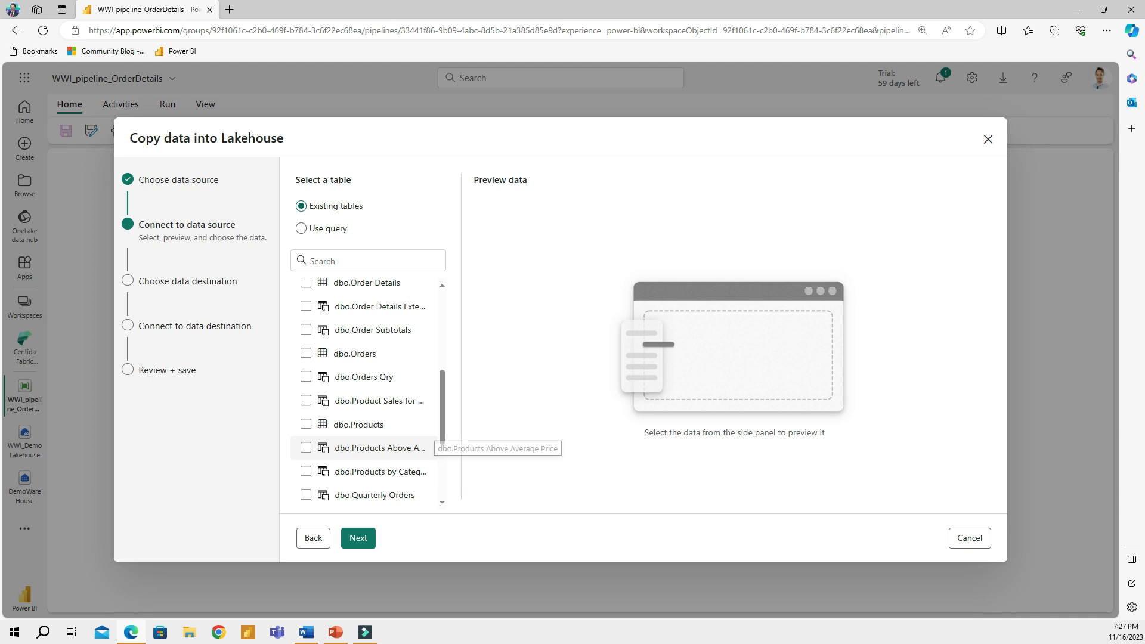
{"action": "scroll", "coordinate": [367, 448], "scroll_direction": "up", "scroll_amount": 3}
{"action": "left_click", "coordinate": [306, 364]}
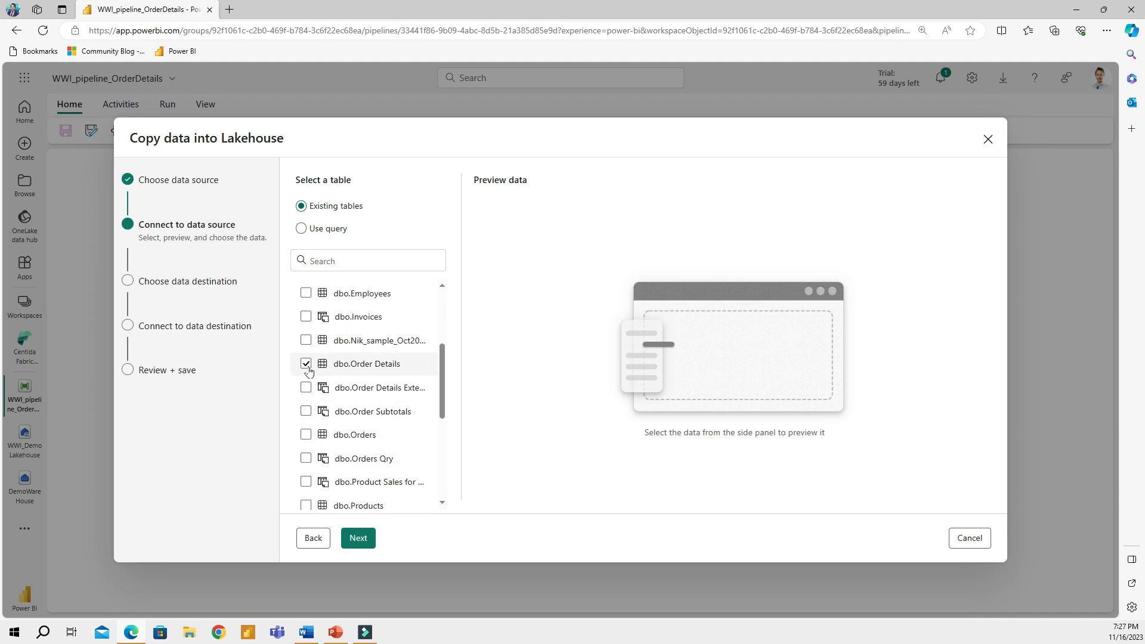
{"action": "left_click", "coordinate": [305, 366]}
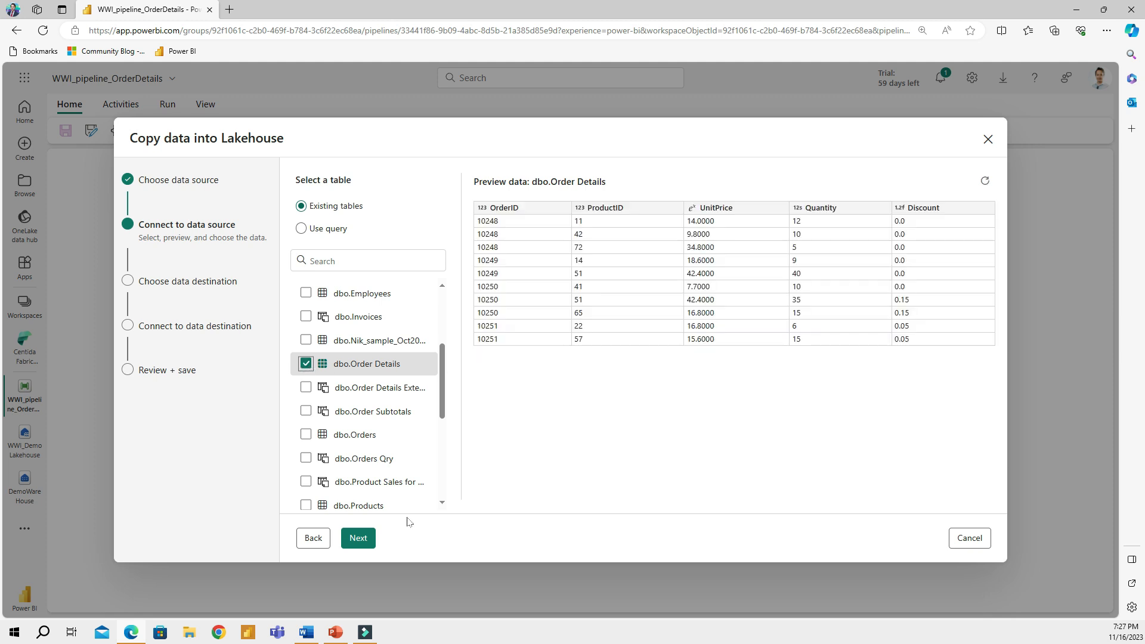
{"action": "left_click", "coordinate": [362, 539]}
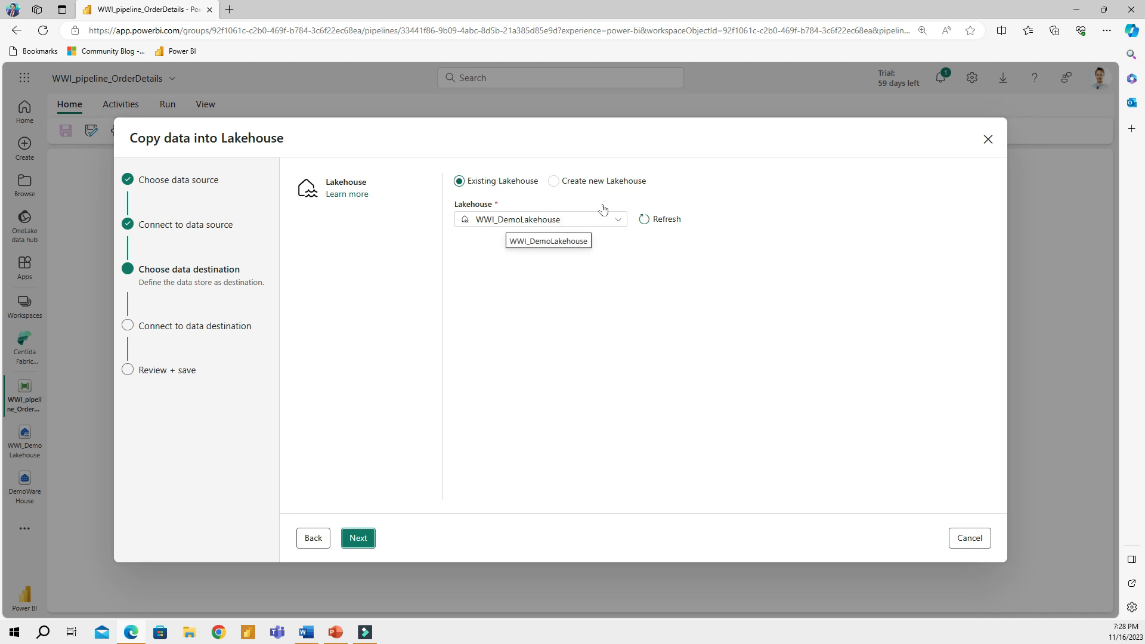
Keep WWI_DemoLakehouse as the destination, name the new table WWI_OrderDetails and review its column mappings
{"action": "left_click", "coordinate": [360, 541]}
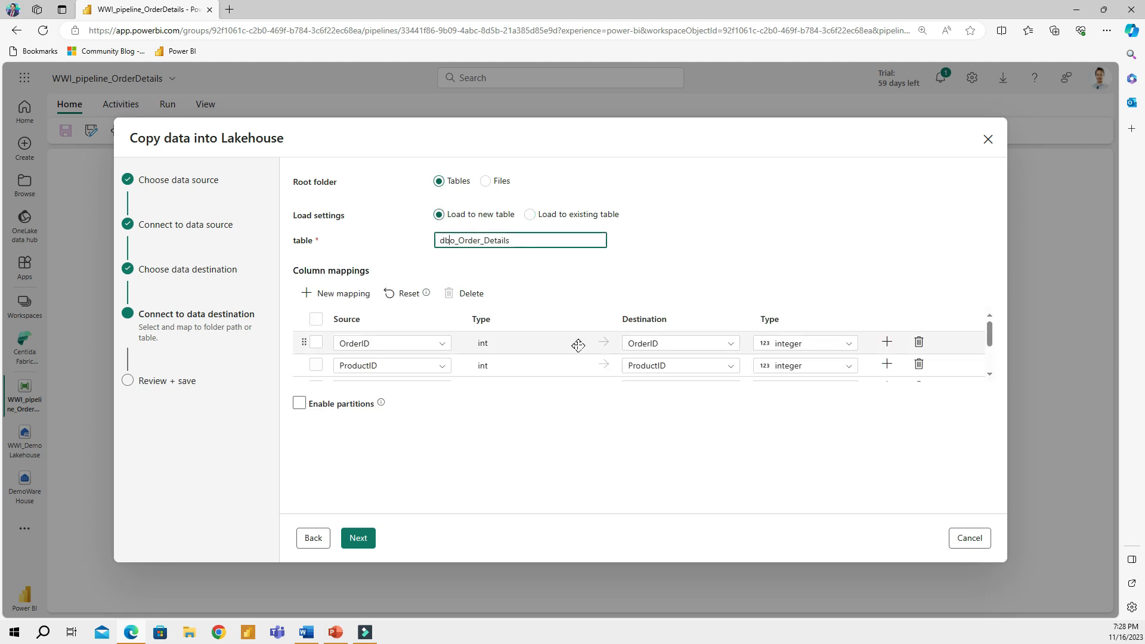
{"action": "key", "text": "ctrl+a"}
{"action": "type", "text": "WWI_OrderDetails"}
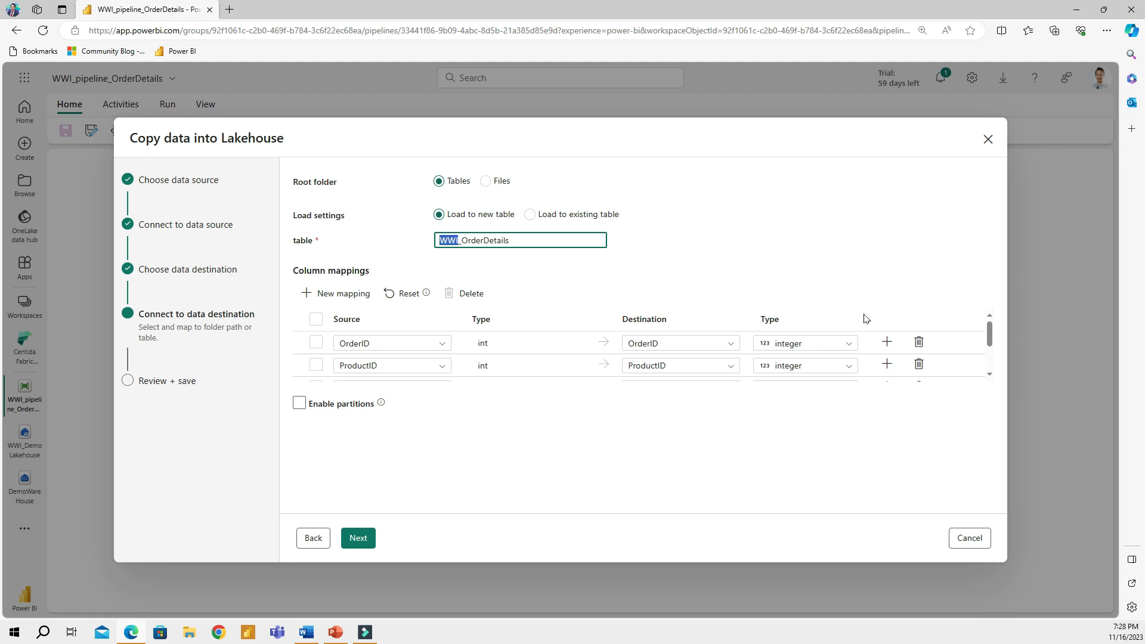
{"action": "key", "text": "Right"}
{"action": "scroll", "coordinate": [613, 351], "scroll_direction": "down", "scroll_amount": 3}
{"action": "scroll", "coordinate": [614, 352], "scroll_direction": "up", "scroll_amount": 3}
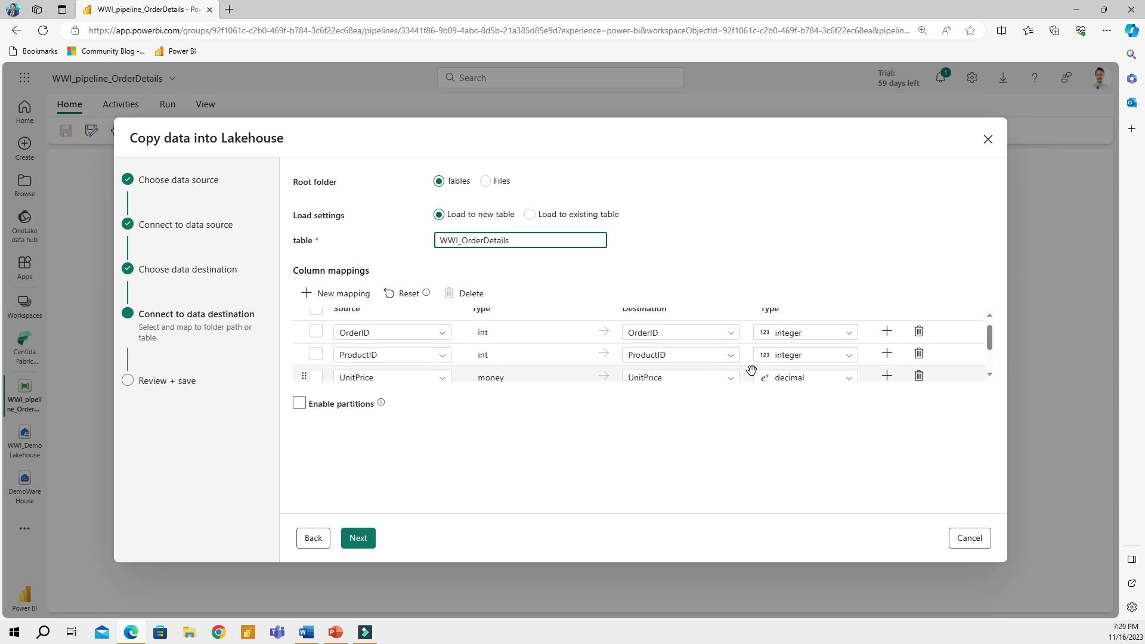
Accept the column mappings, then save and run the Order Details copy pipeline with immediate data transfer
{"action": "scroll", "coordinate": [750, 369], "scroll_direction": "down", "scroll_amount": 3}
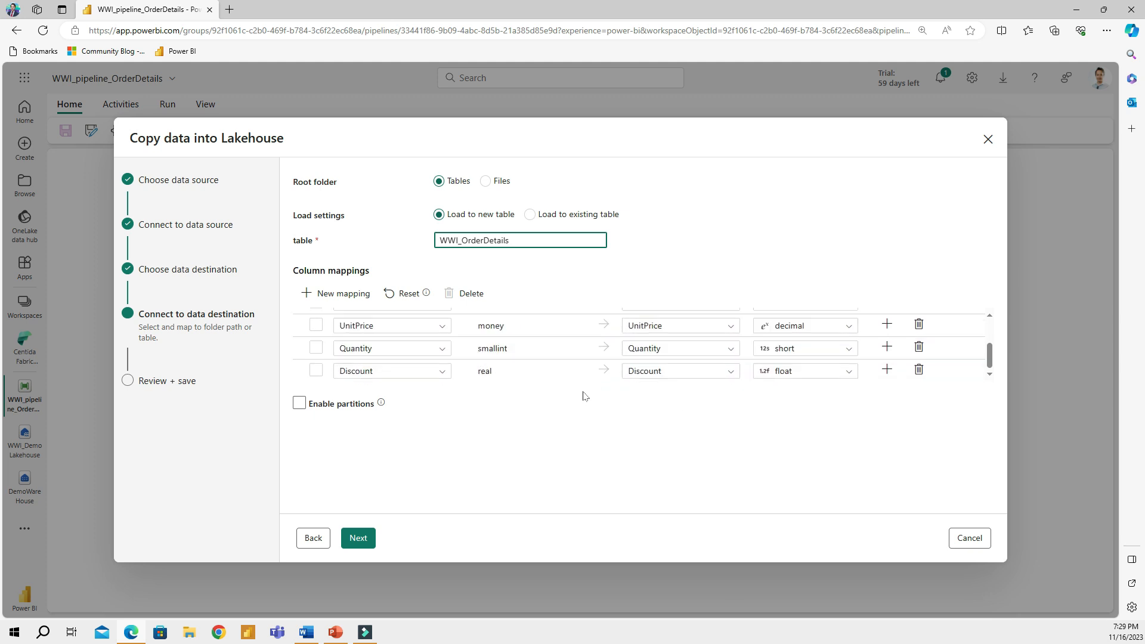
{"action": "left_click", "coordinate": [352, 284]}
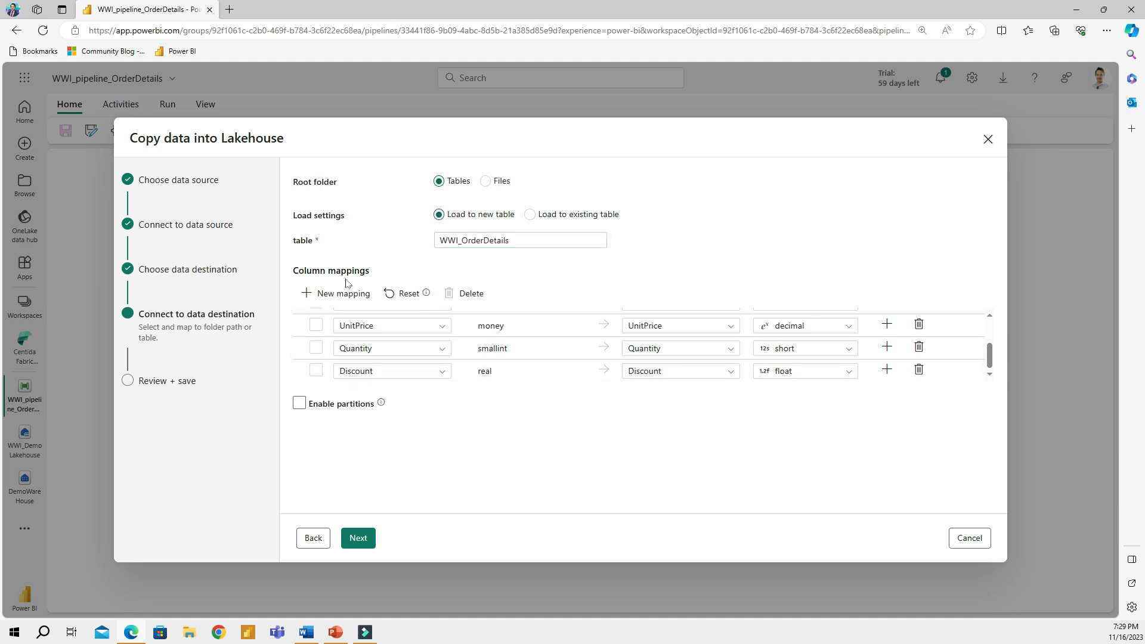
{"action": "left_click", "coordinate": [359, 540]}
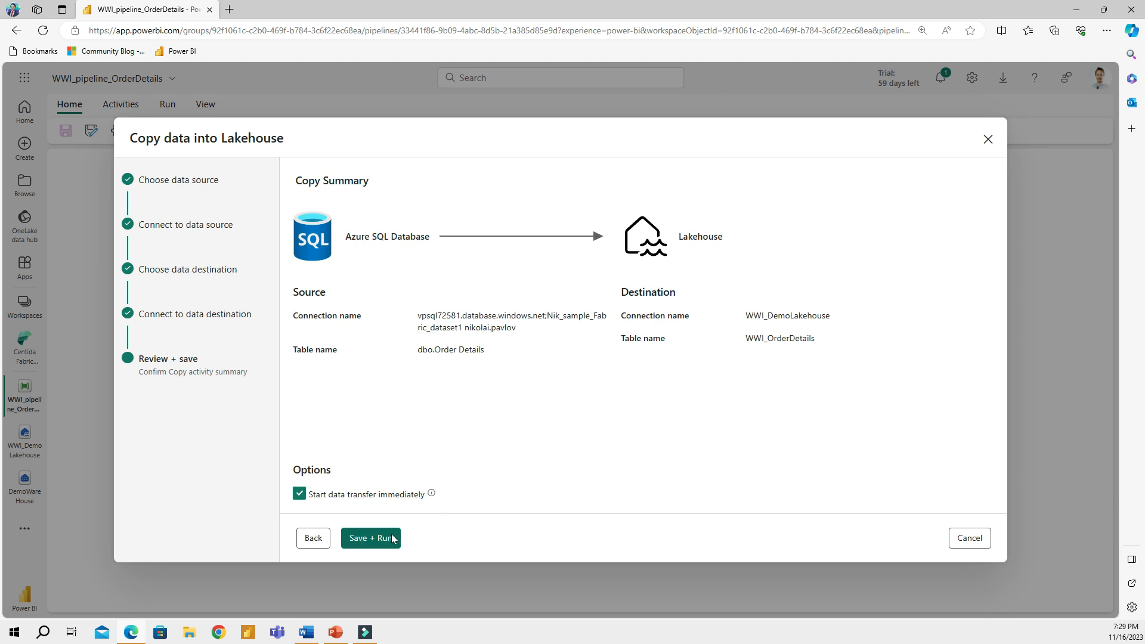
{"action": "left_click", "coordinate": [374, 539]}
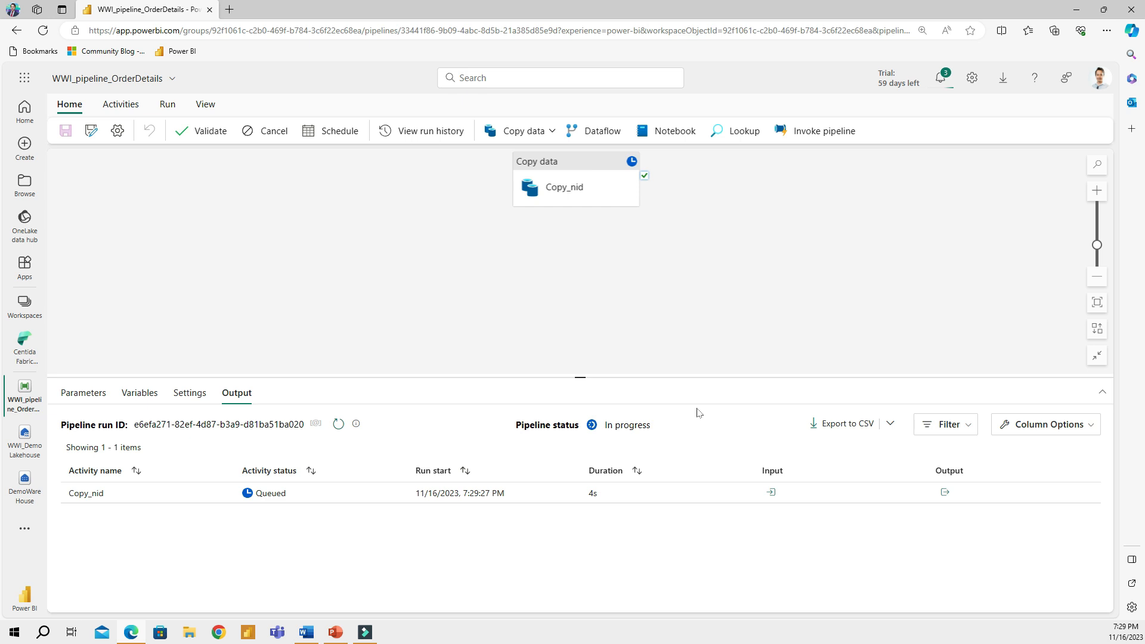
{"action": "left_click", "coordinate": [942, 78]}
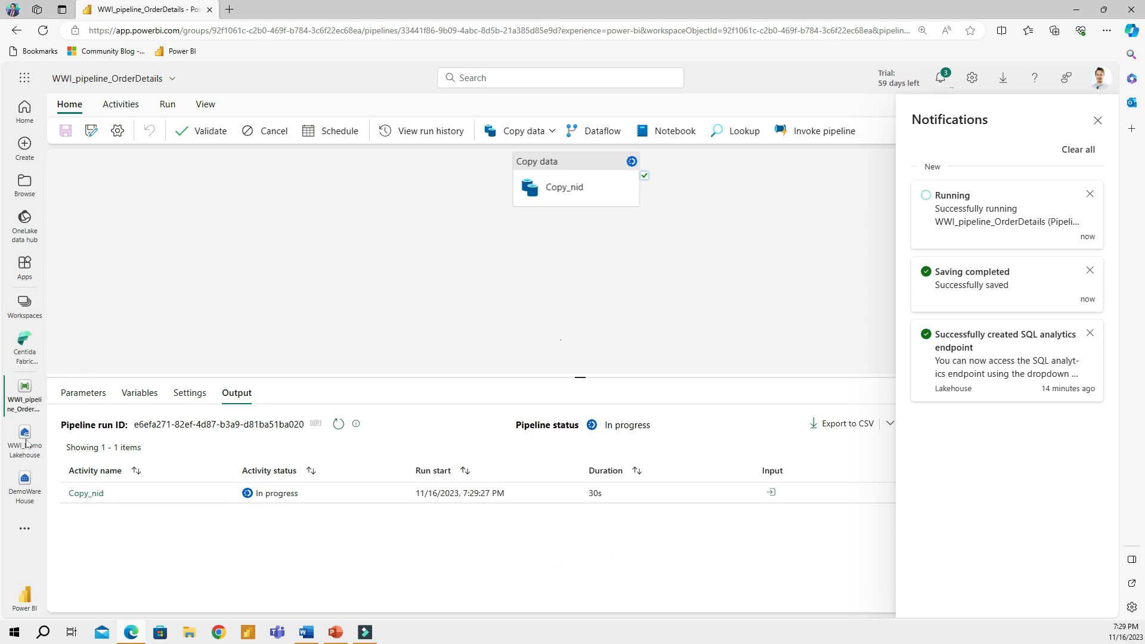
{"action": "key", "text": "Escape"}
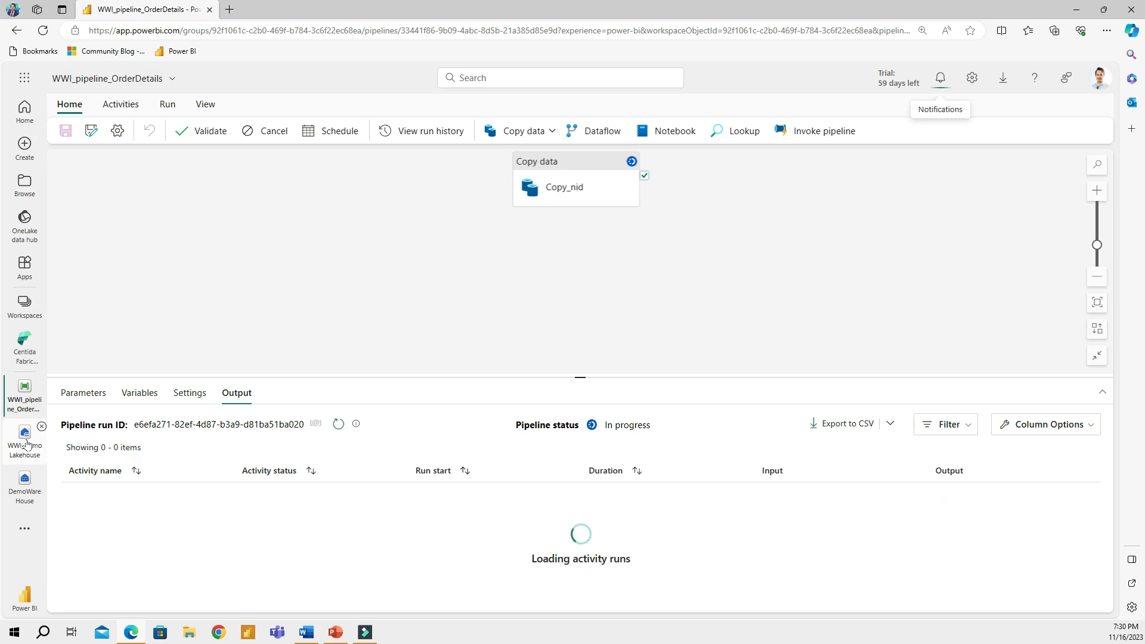
Return to WWI_DemoLakehouse and rename the dbo_Order_Details table to WWI_OrderDetails
{"action": "left_click", "coordinate": [25, 443]}
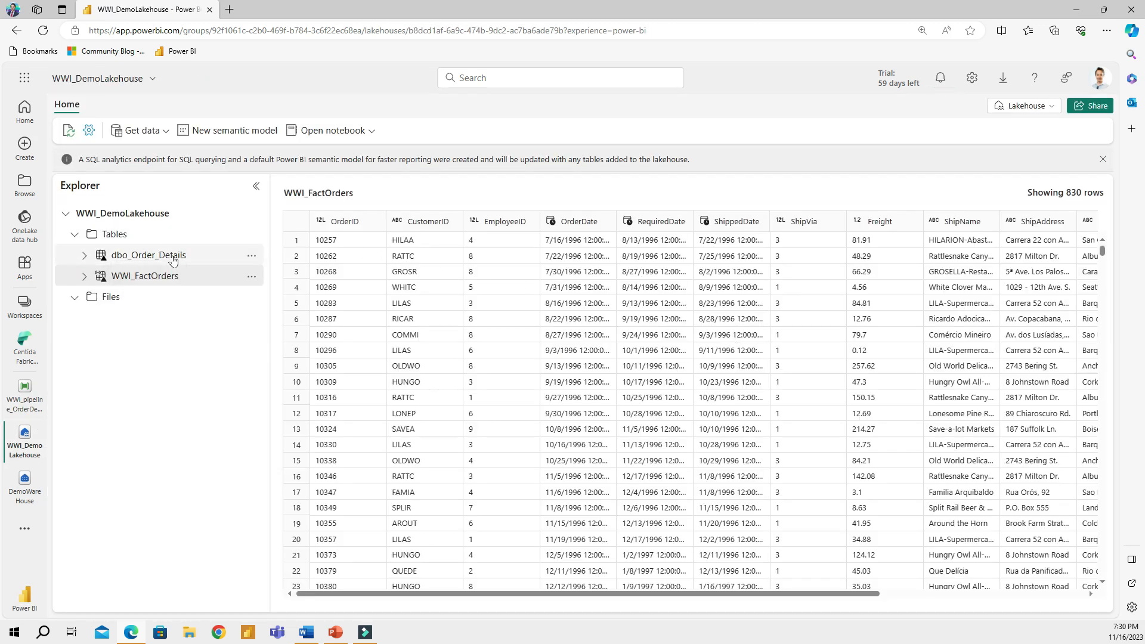
{"action": "left_click", "coordinate": [145, 256]}
{"action": "left_click", "coordinate": [251, 255]}
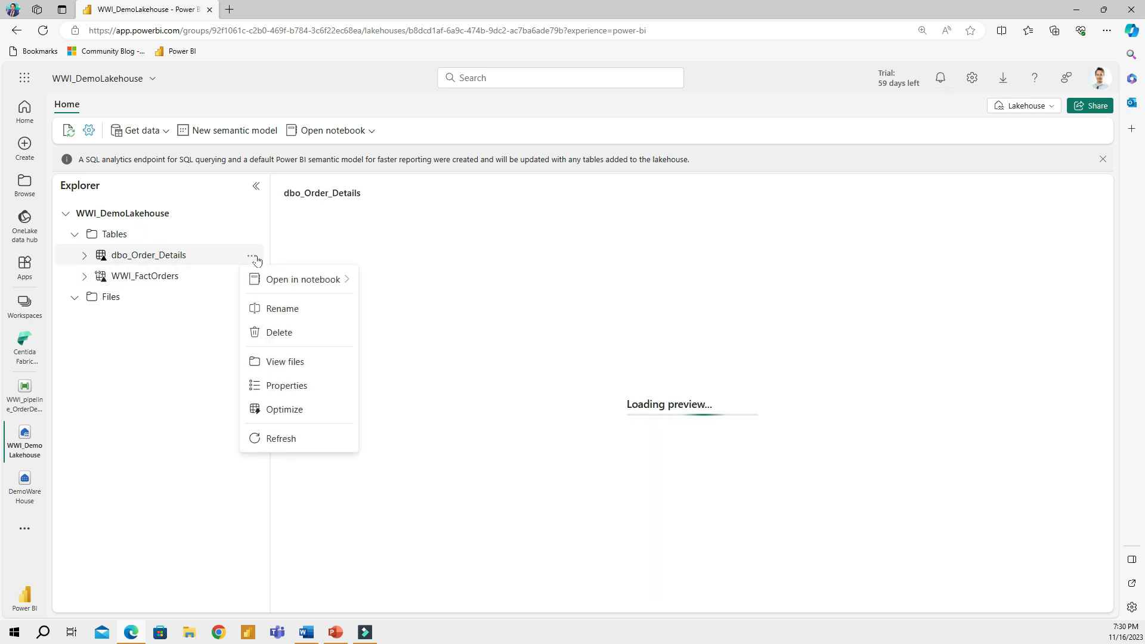
{"action": "left_click", "coordinate": [298, 316]}
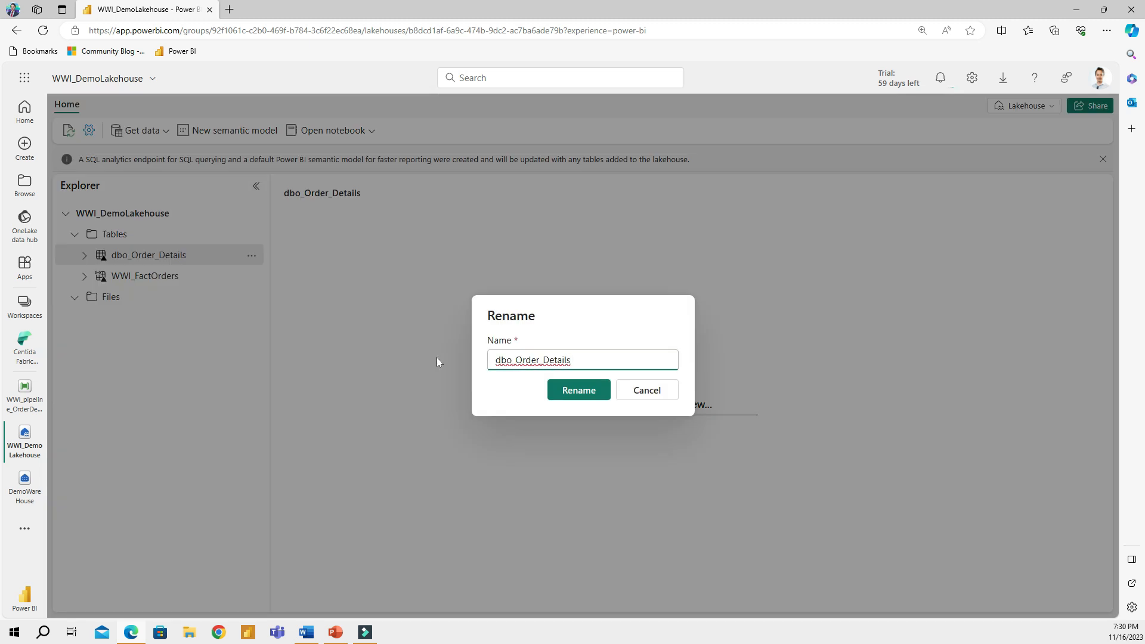
{"action": "key", "text": "shift+Right"}
{"action": "key", "text": "shift+Right"}
{"action": "key", "text": "shift+Right"}
{"action": "type", "text": "WWI"}
{"action": "key", "text": "BackSpace"}
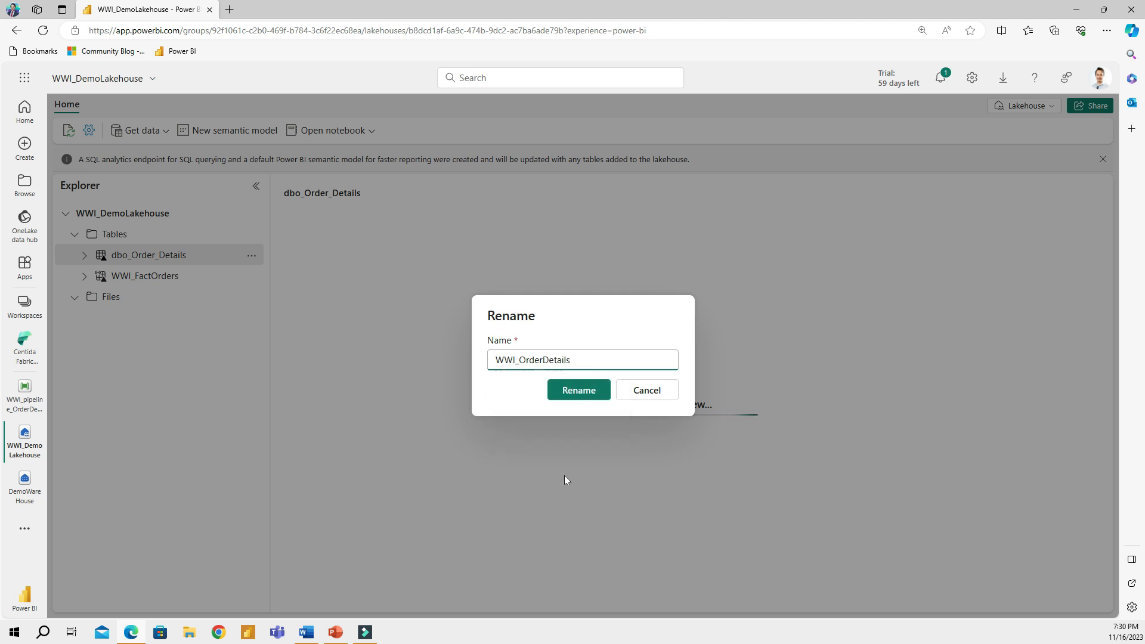
{"action": "left_click", "coordinate": [589, 394]}
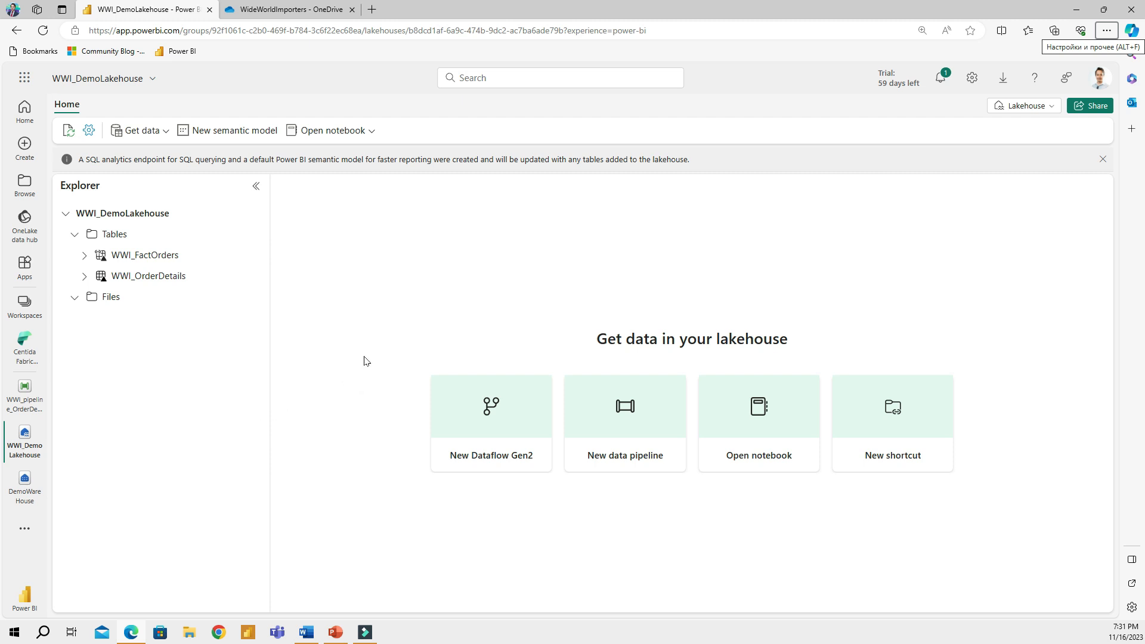
Switch to OneDrive and download all five WWI files from the WideWorldImporters folder
{"action": "left_click", "coordinate": [302, 9]}
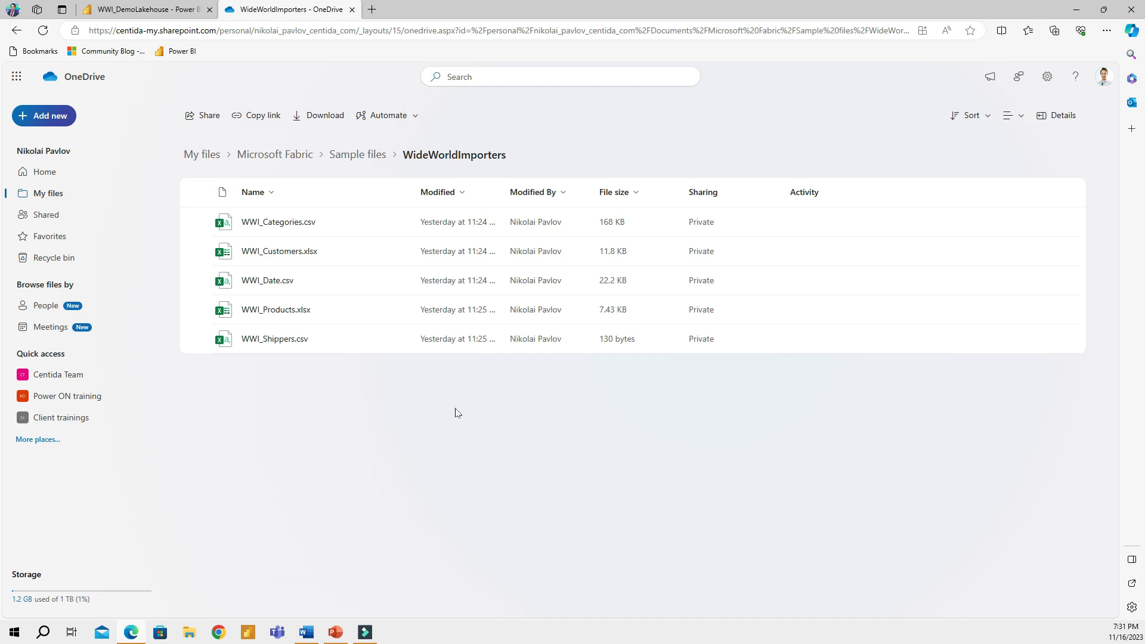
{"action": "left_click", "coordinate": [173, 9]}
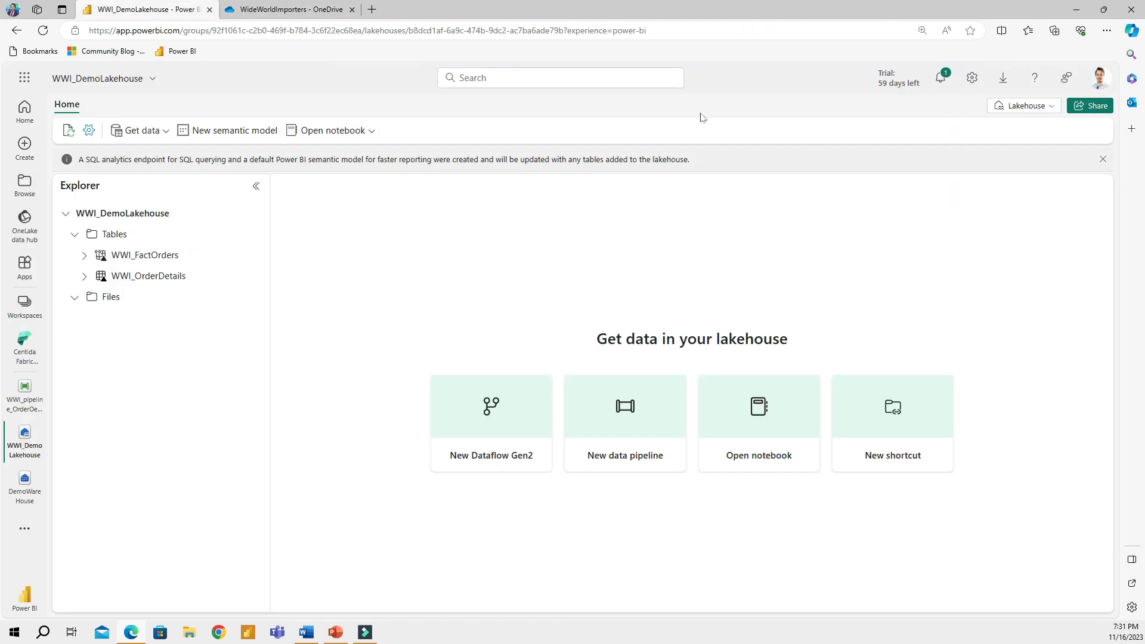
{"action": "left_click", "coordinate": [75, 298]}
{"action": "key", "text": "ctrl+Tab"}
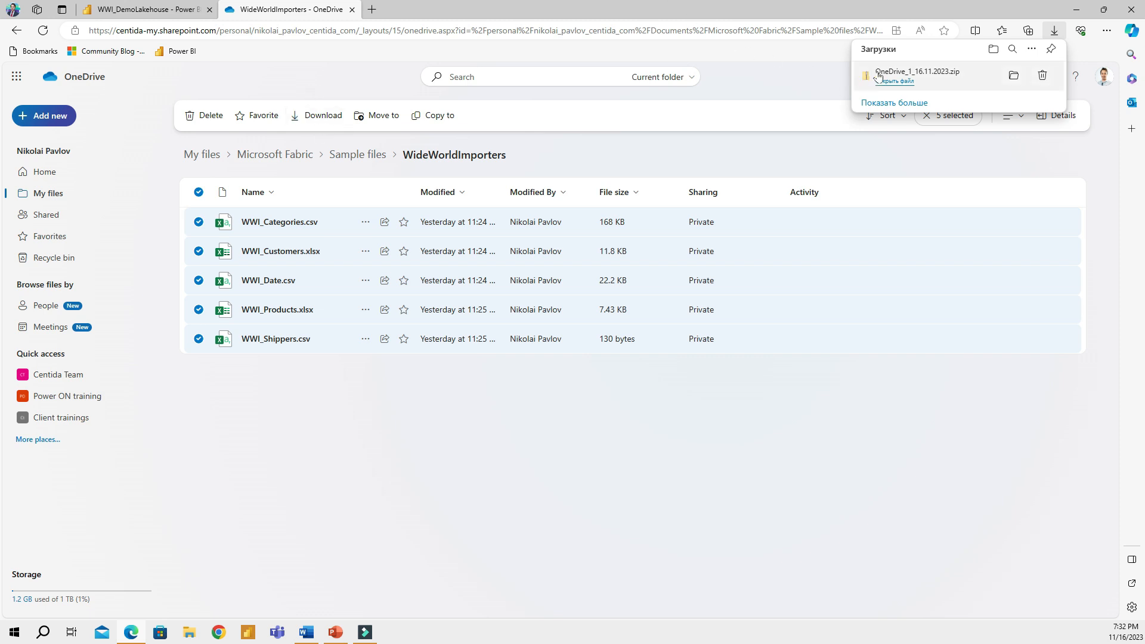
Switch back to WWI_DemoLakehouse and upload the WWI Categories, Customers, Date, Products and Shippers files to its Files section
{"action": "left_click", "coordinate": [160, 10]}
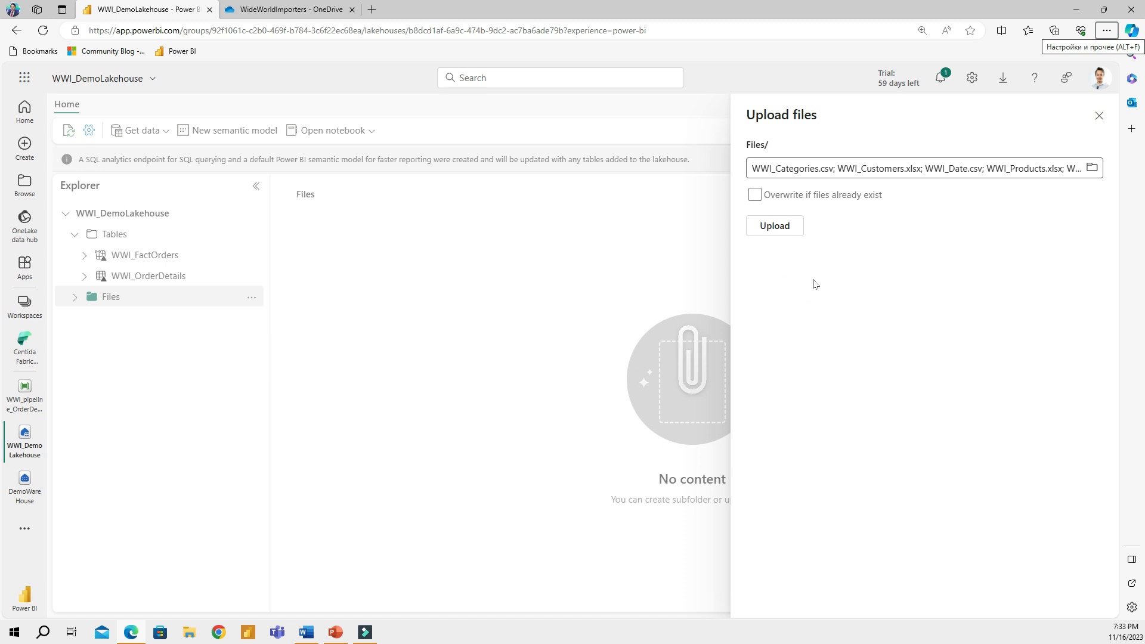
{"action": "left_click", "coordinate": [779, 232]}
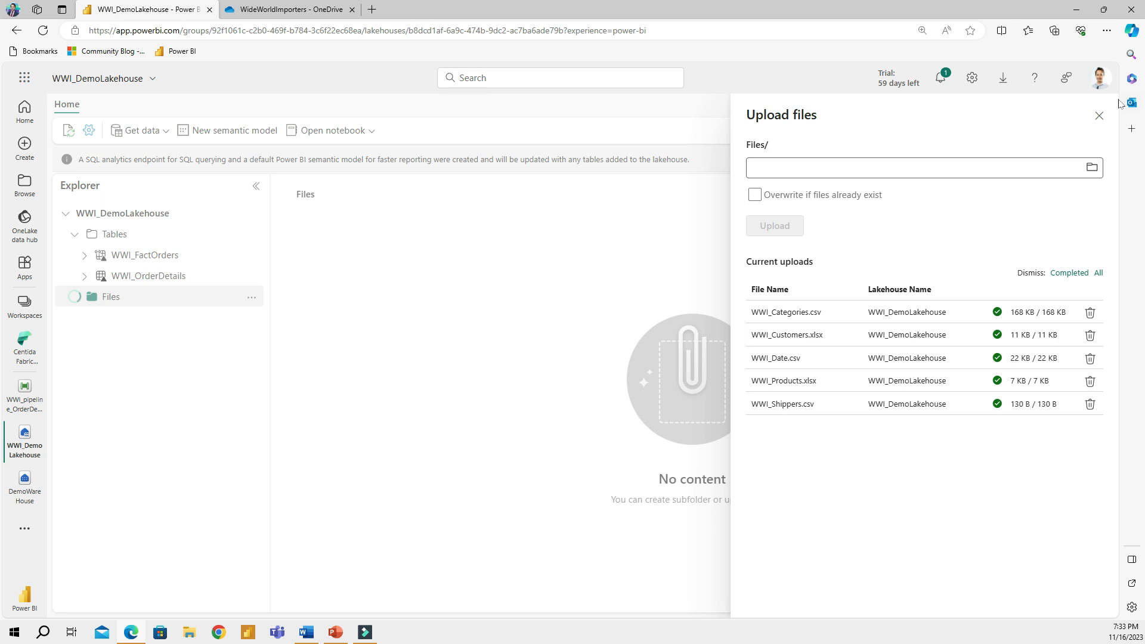
{"action": "left_click", "coordinate": [1099, 116]}
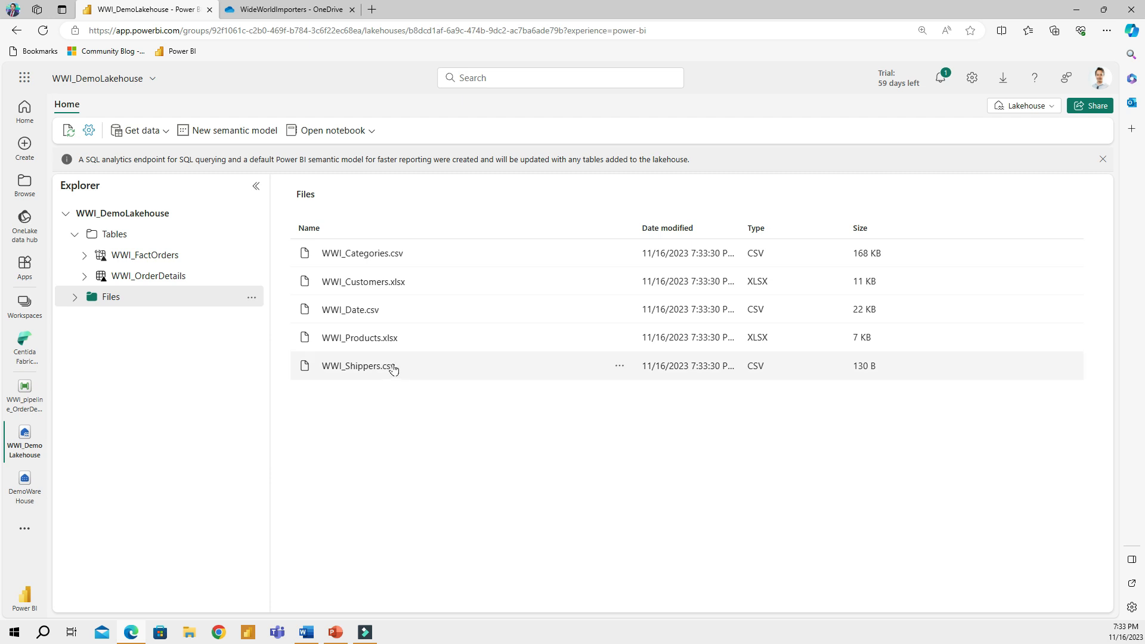
Load WWI_Categories.csv into a new table named WWI_Categories, using the header for column names and a comma separator
{"action": "right_click", "coordinate": [372, 254]}
{"action": "mouse_move", "coordinate": [456, 264]}
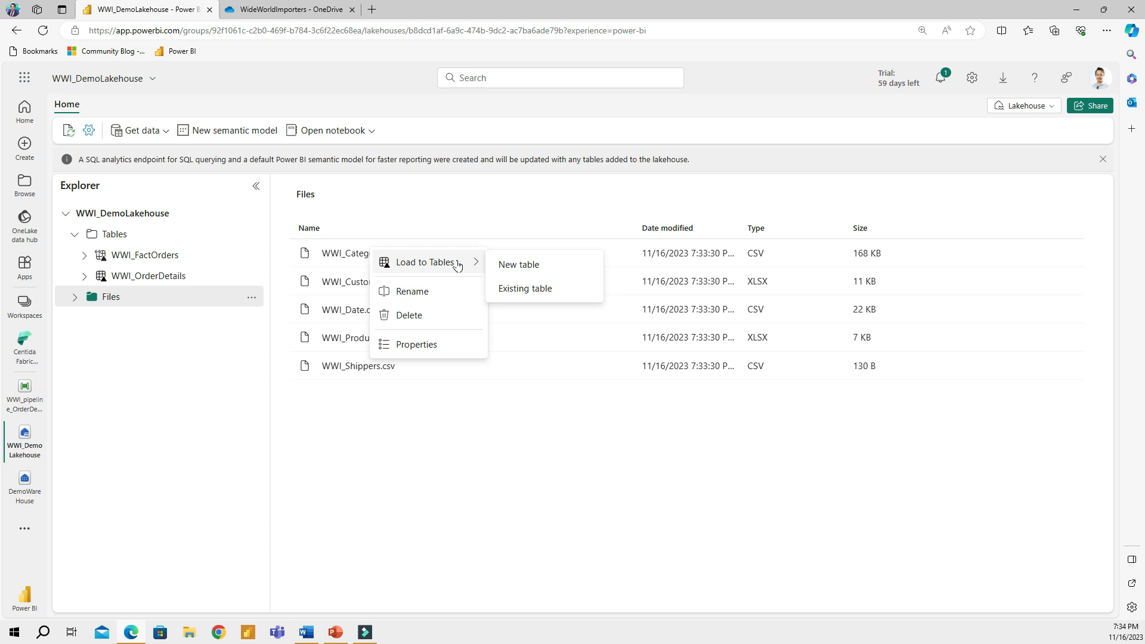
{"action": "left_click", "coordinate": [538, 272]}
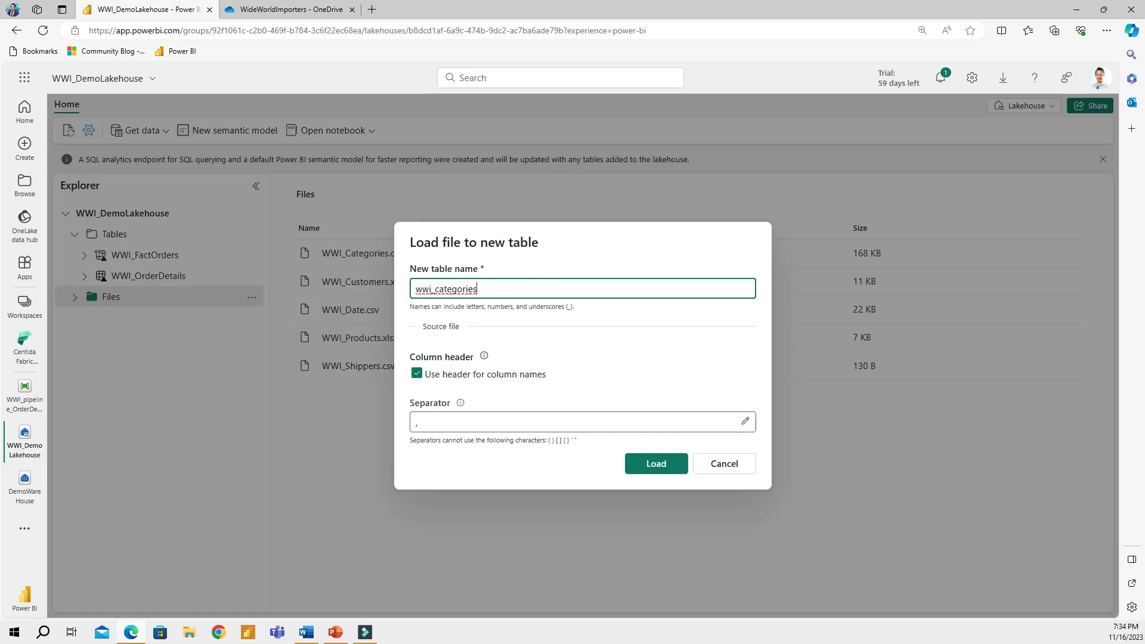
{"action": "left_click", "coordinate": [431, 289]}
{"action": "key", "text": "shift+Home"}
{"action": "type", "text": "WWI"}
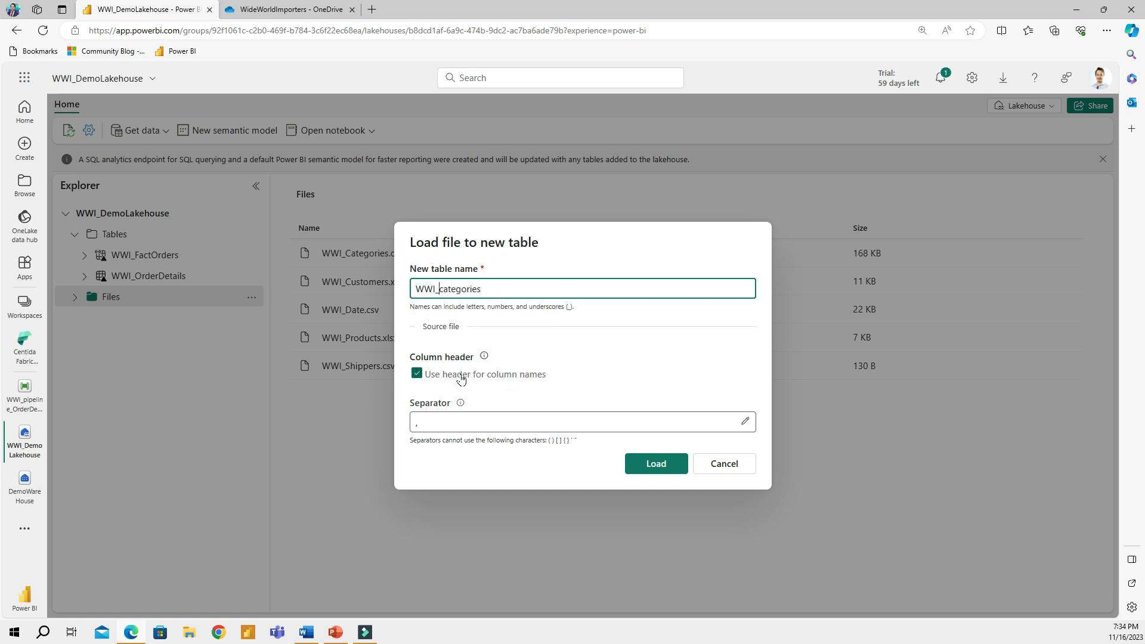
{"action": "key", "text": "Delete"}
{"action": "type", "text": "C"}
{"action": "key", "text": "Left"}
{"action": "key", "text": "Left"}
{"action": "key", "text": "shift+Home"}
{"action": "key", "text": "End"}
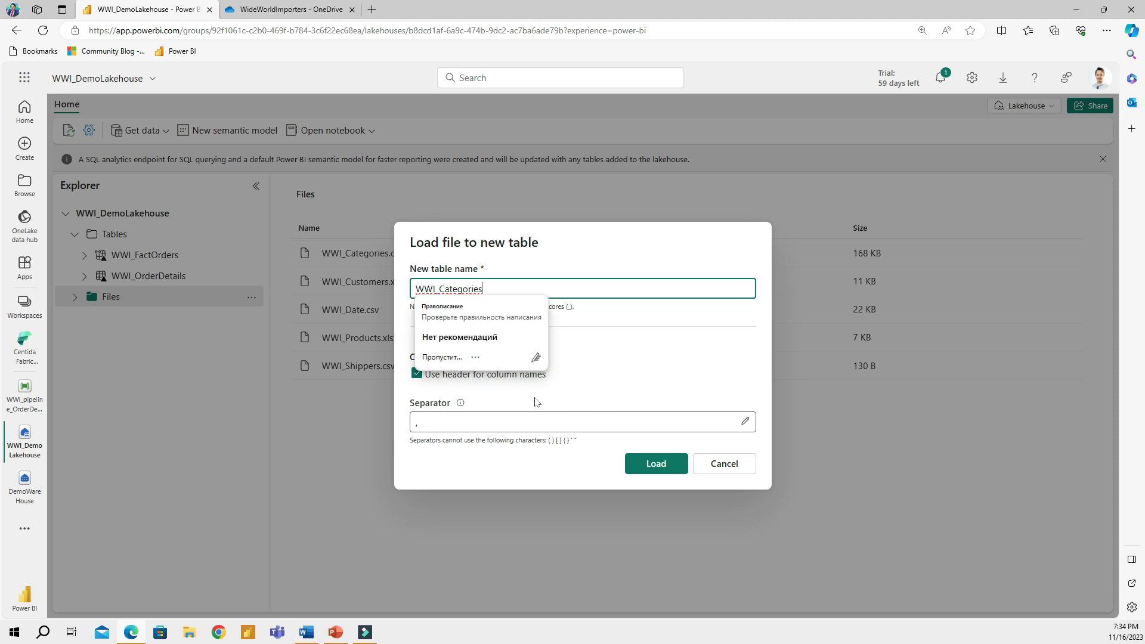
{"action": "left_click", "coordinate": [535, 402]}
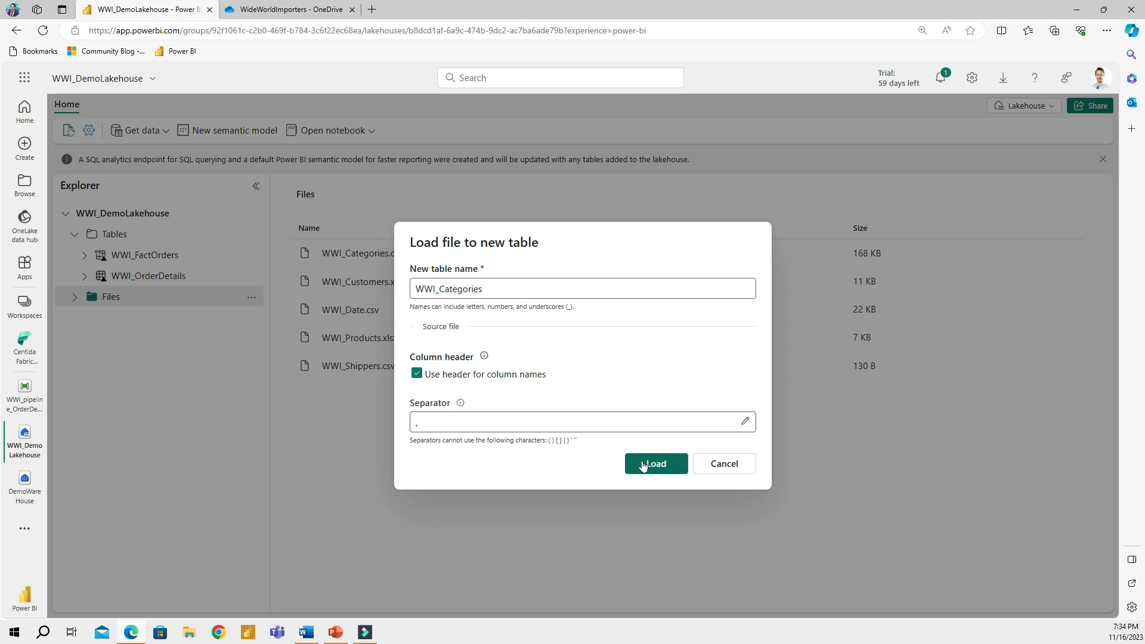
{"action": "left_click", "coordinate": [662, 471]}
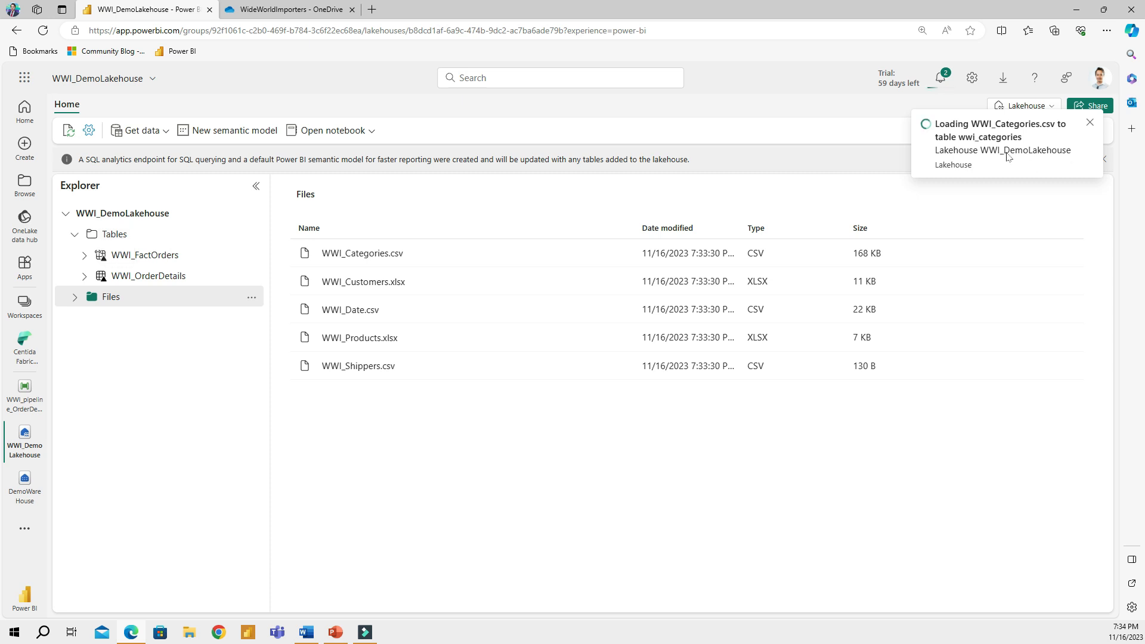
{"action": "left_click", "coordinate": [1089, 125]}
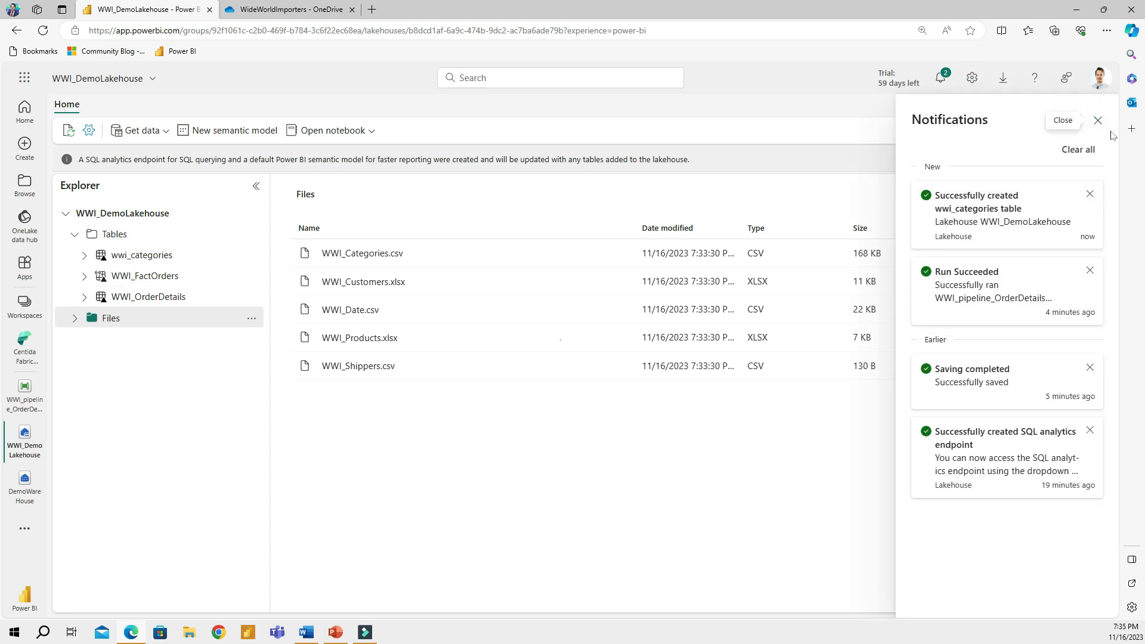
{"action": "left_click", "coordinate": [1098, 120]}
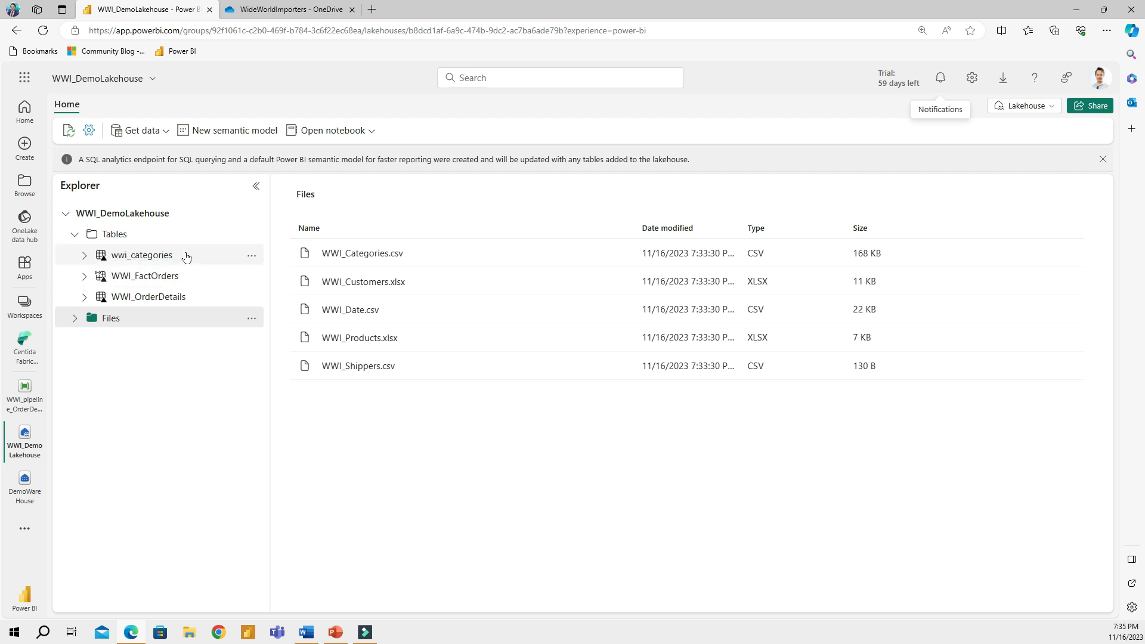
Try to rename the wwi_categories table to WWI_Categories
{"action": "left_click", "coordinate": [252, 259]}
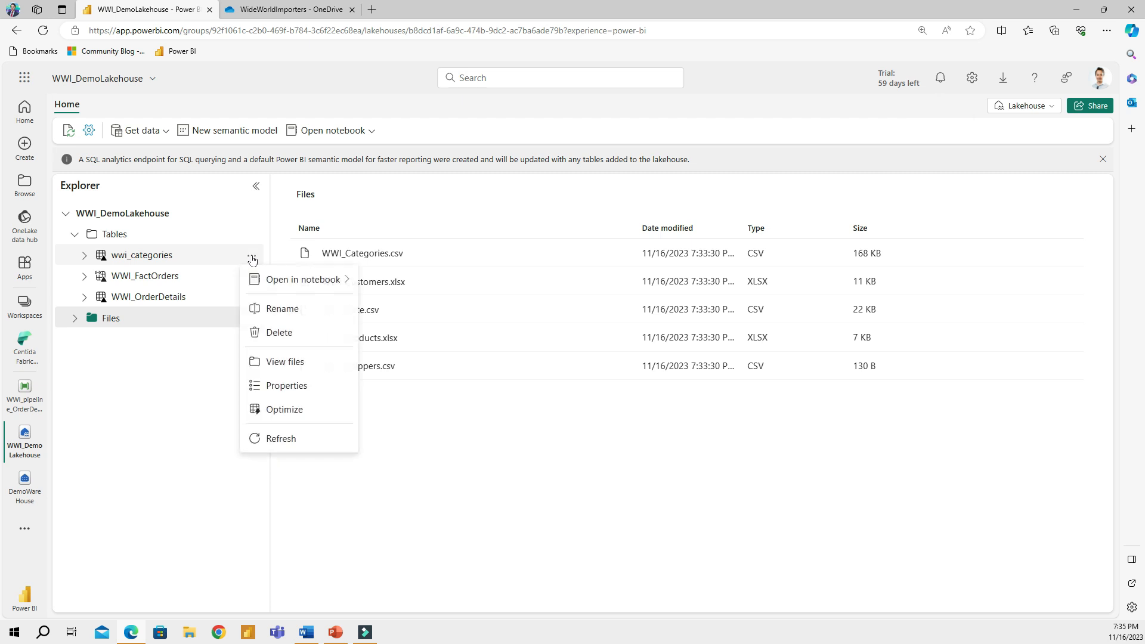
{"action": "left_click", "coordinate": [298, 310]}
{"action": "key", "text": "Home"}
{"action": "key", "text": "Right"}
{"action": "key", "text": "Right"}
{"action": "key", "text": "Right"}
{"action": "key", "text": "Right"}
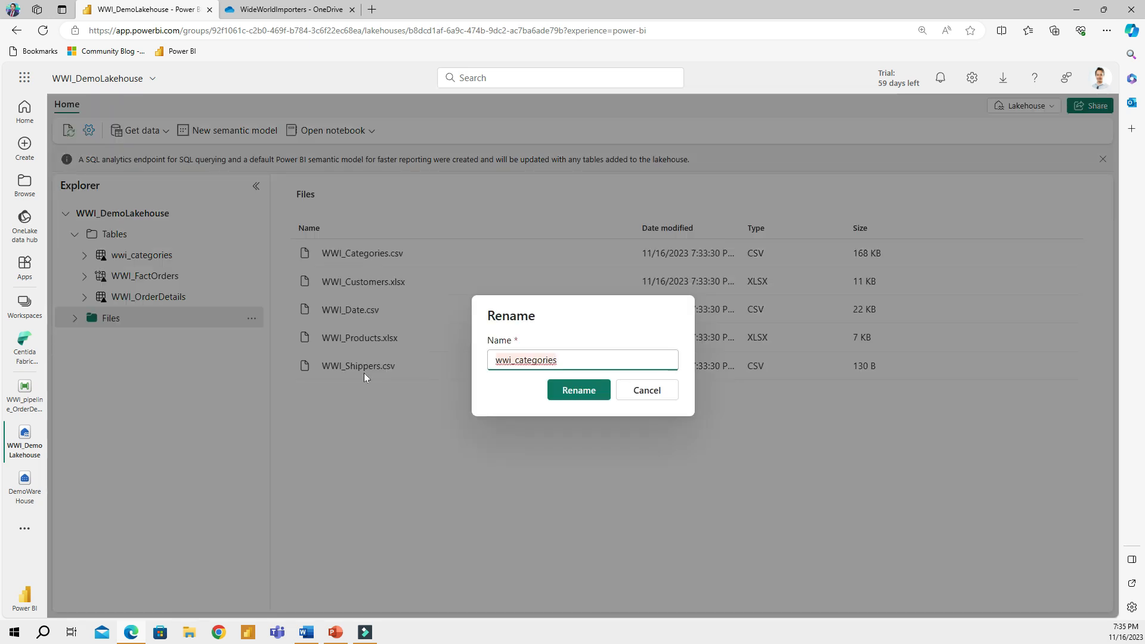
{"action": "key", "text": "Left"}
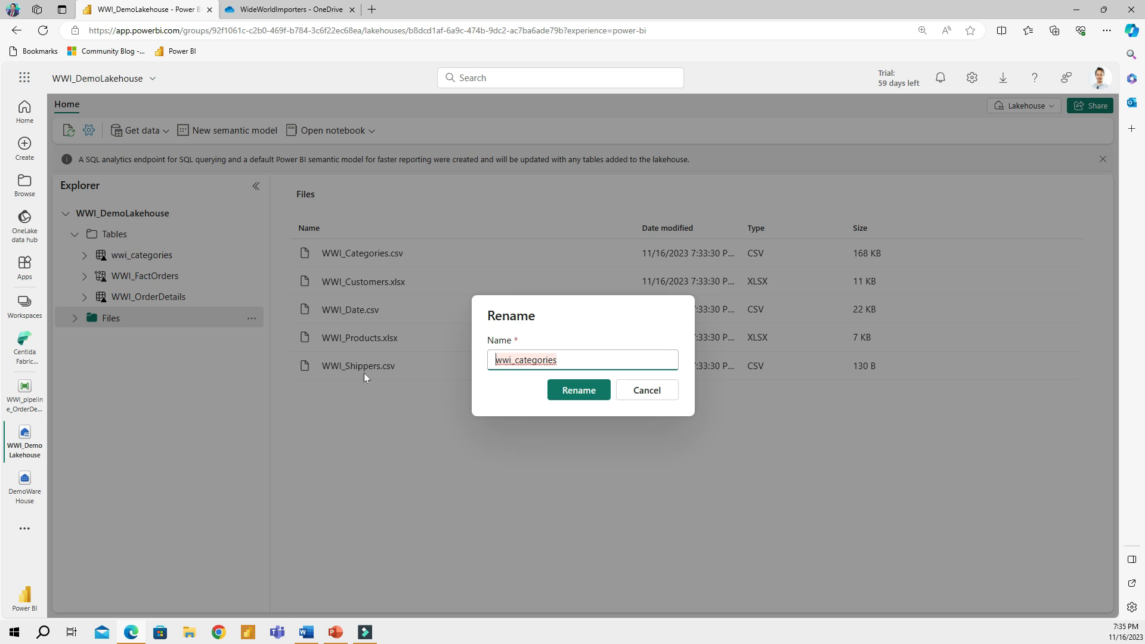
{"action": "type", "text": "WWI_"}
{"action": "key", "text": "shift+Right"}
{"action": "key", "text": "shift+Right"}
{"action": "key", "text": "shift+Right"}
{"action": "key", "text": "shift+Right"}
{"action": "key", "text": "BackSpace"}
{"action": "key", "text": "Delete"}
{"action": "type", "text": "C"}
{"action": "left_click", "coordinate": [567, 388]}
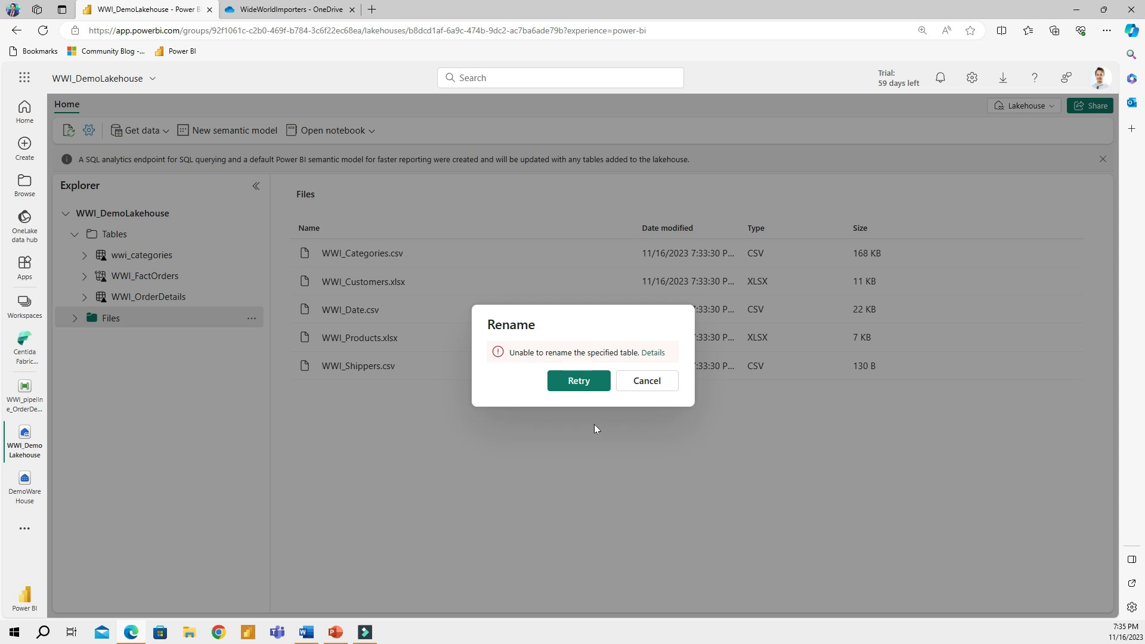
{"action": "left_click", "coordinate": [622, 387]}
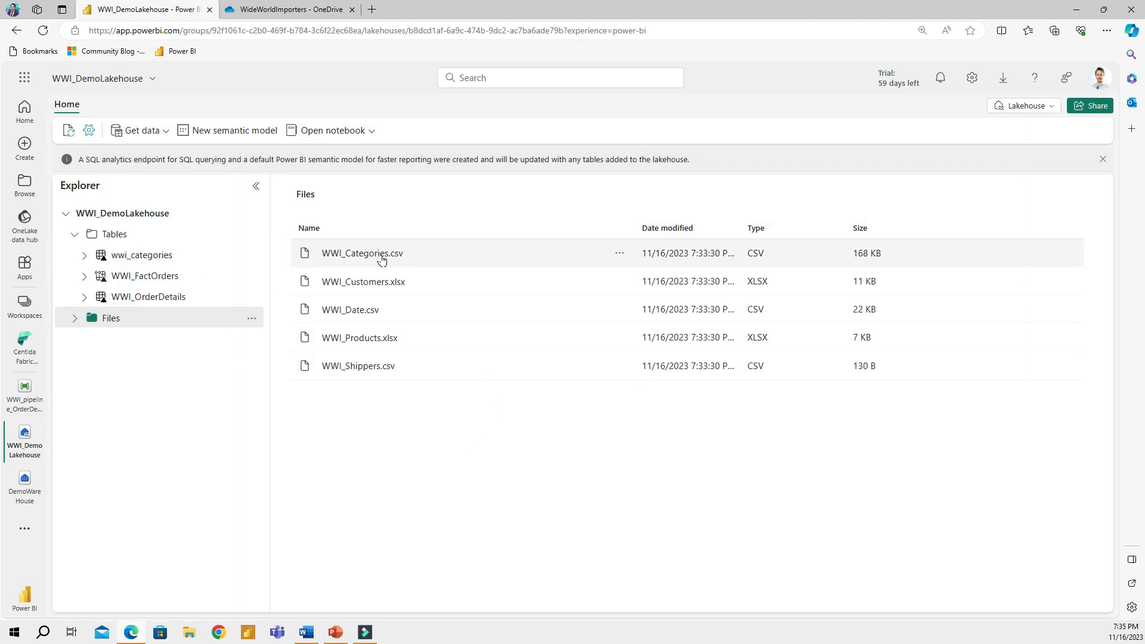
Load WWI_Date.csv into a new table named WWI_Date, using the header for column names and a comma separator
{"action": "right_click", "coordinate": [368, 315]}
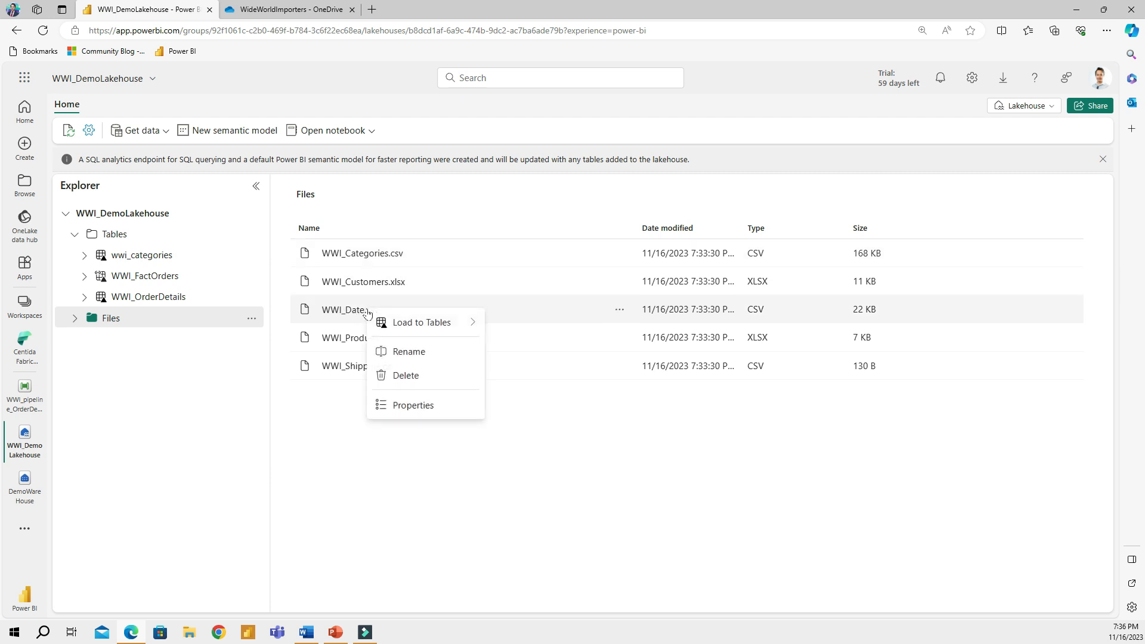
{"action": "mouse_move", "coordinate": [450, 325]}
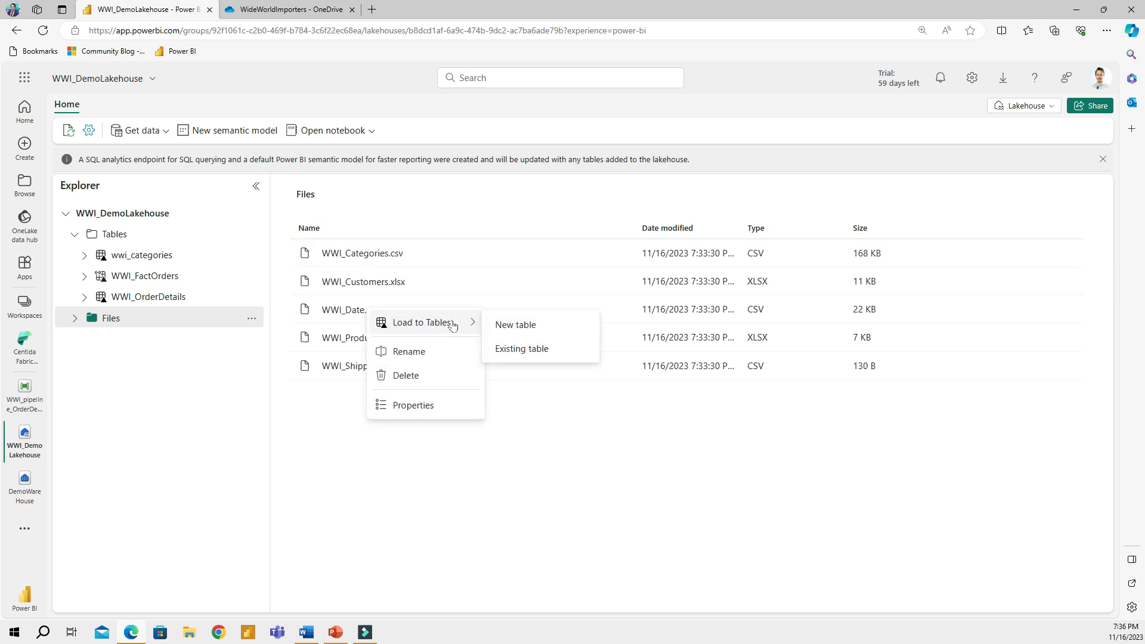
{"action": "left_click", "coordinate": [525, 325]}
{"action": "left_click_drag", "start_coordinate": [440, 289], "coordinate": [363, 292]}
{"action": "type", "text": "WWI_date"}
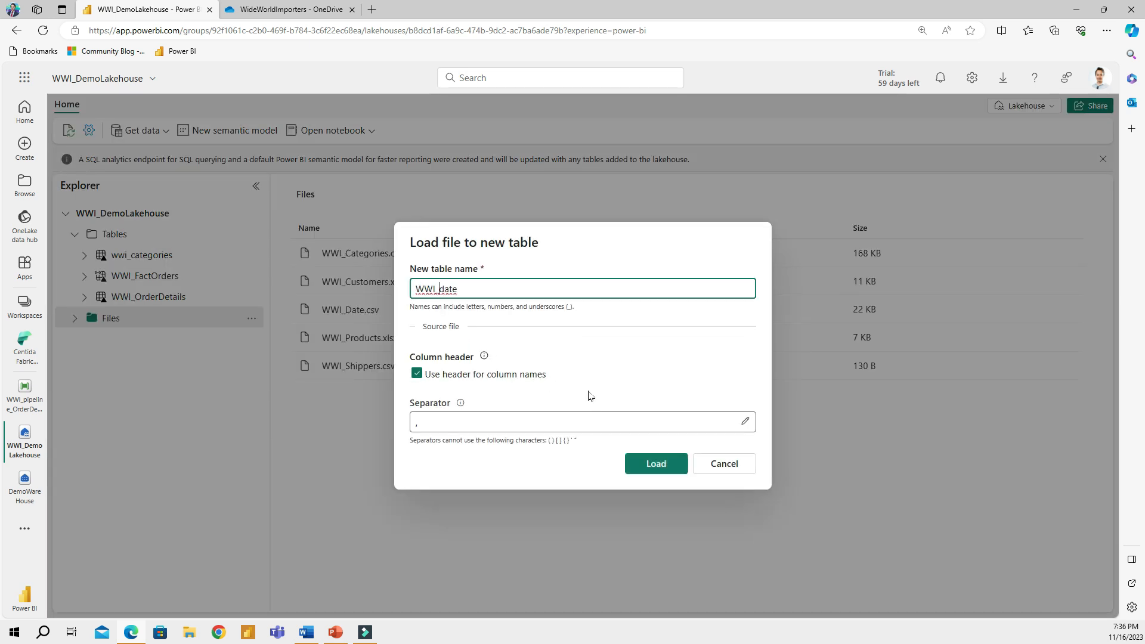
{"action": "key", "text": "shift+Right"}
{"action": "type", "text": "D"}
{"action": "left_click", "coordinate": [656, 464]}
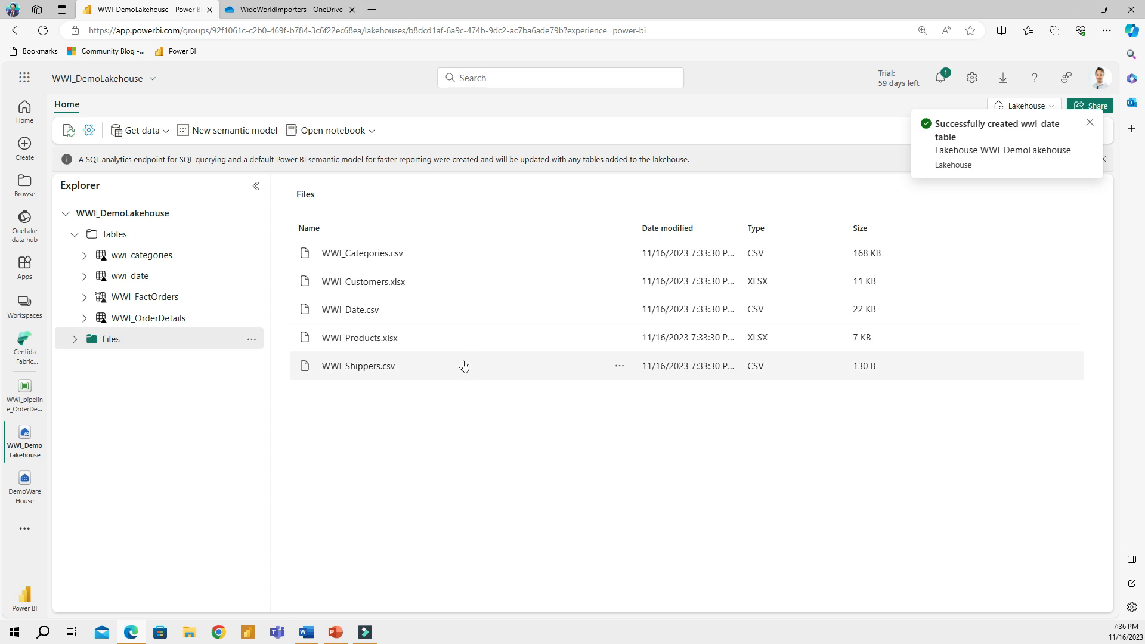
Load WWI_Shippers.csv into a new table named wwi_shippers, using the header for column names and a comma separator
{"action": "right_click", "coordinate": [371, 373]}
{"action": "mouse_move", "coordinate": [426, 382]}
{"action": "left_click", "coordinate": [528, 389]}
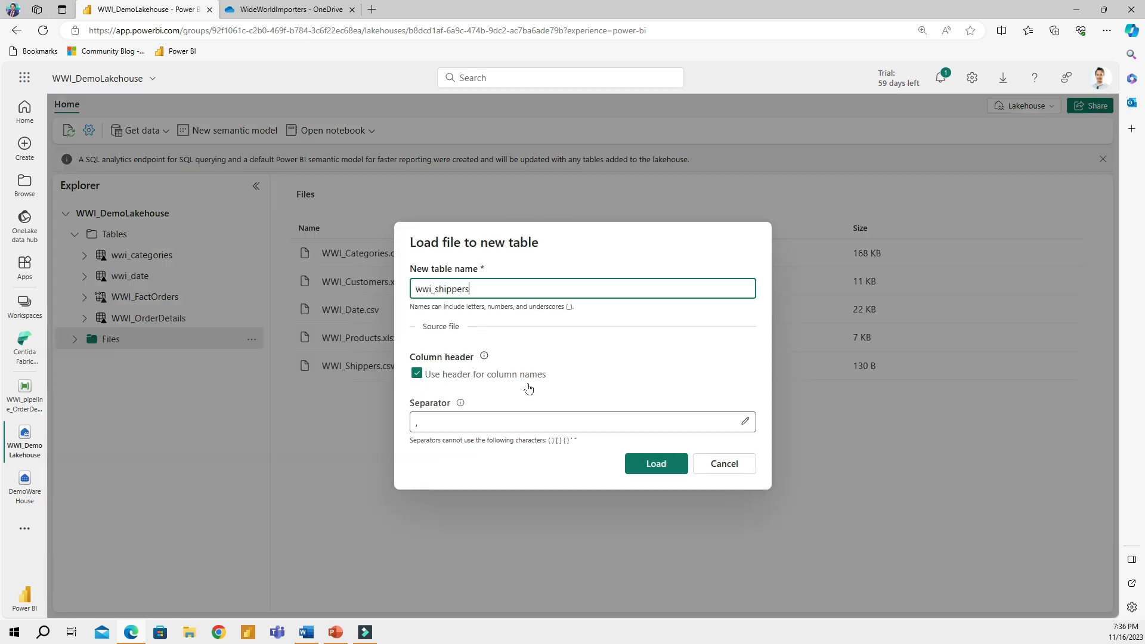
{"action": "left_click", "coordinate": [658, 466]}
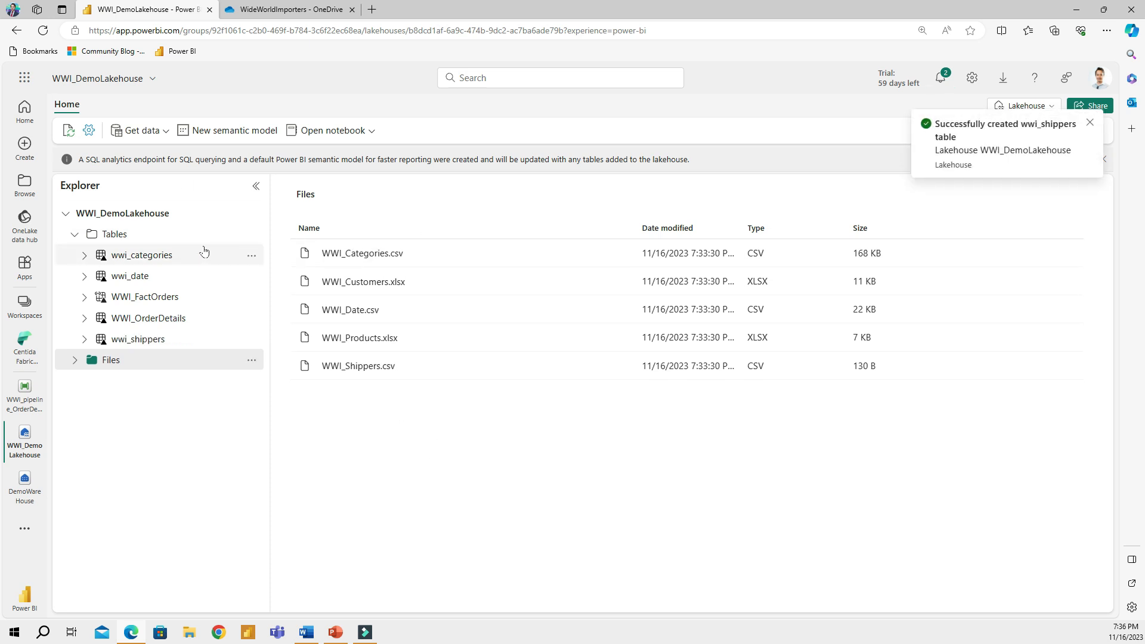
{"action": "left_click", "coordinate": [1090, 122]}
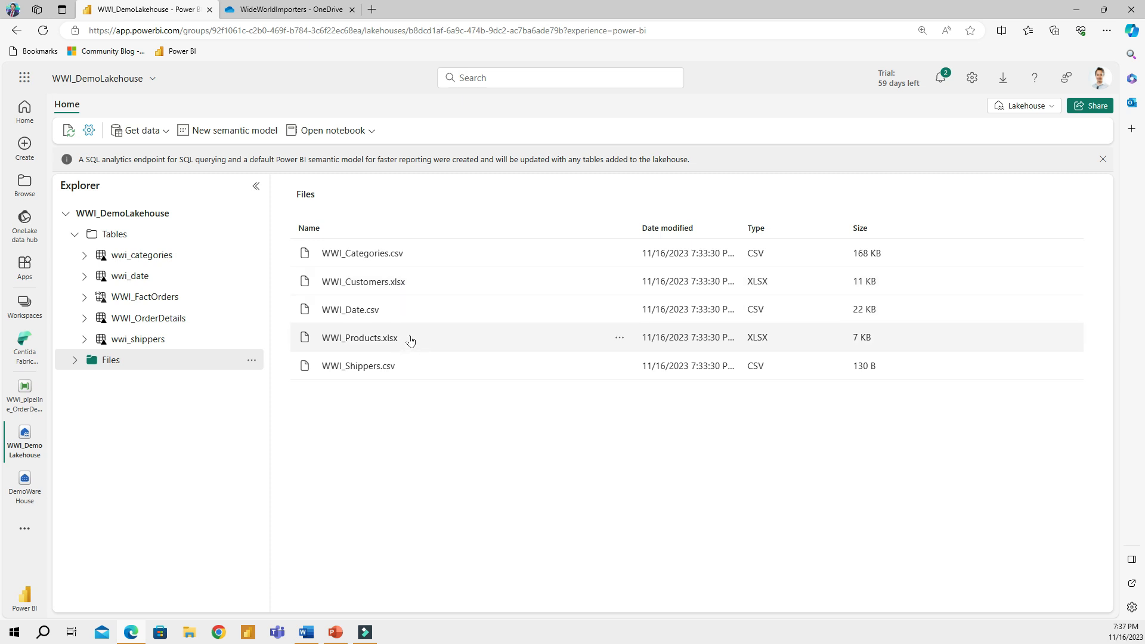
Compare the file actions offered for WWI_Customers.xlsx with the table-loading options of WWI_Categories.csv
{"action": "right_click", "coordinate": [358, 284]}
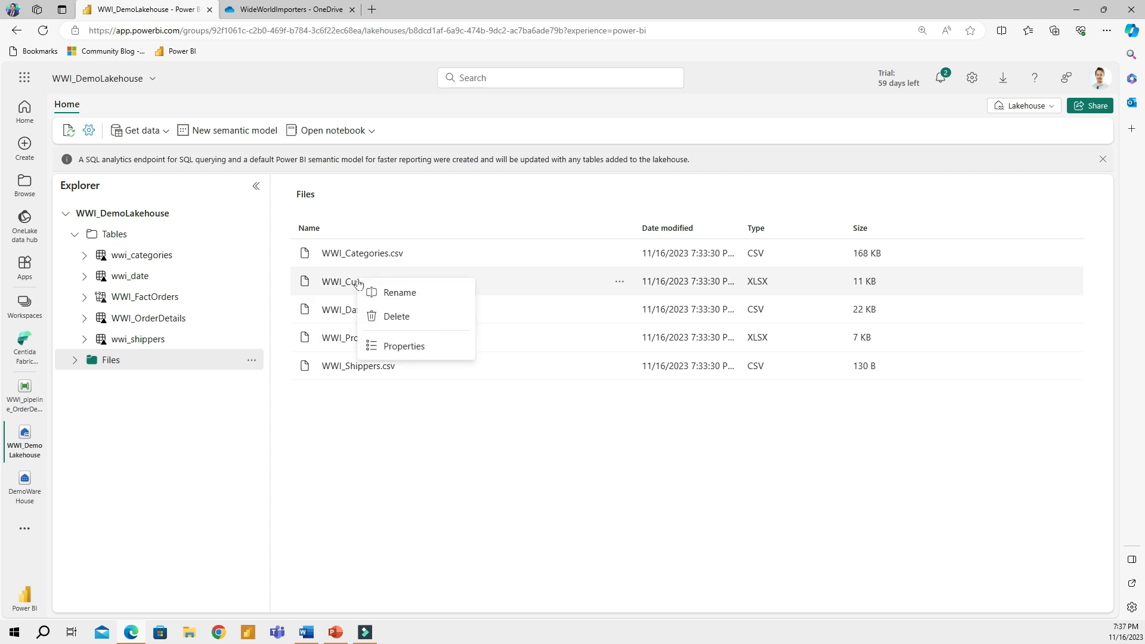
{"action": "left_click", "coordinate": [360, 457]}
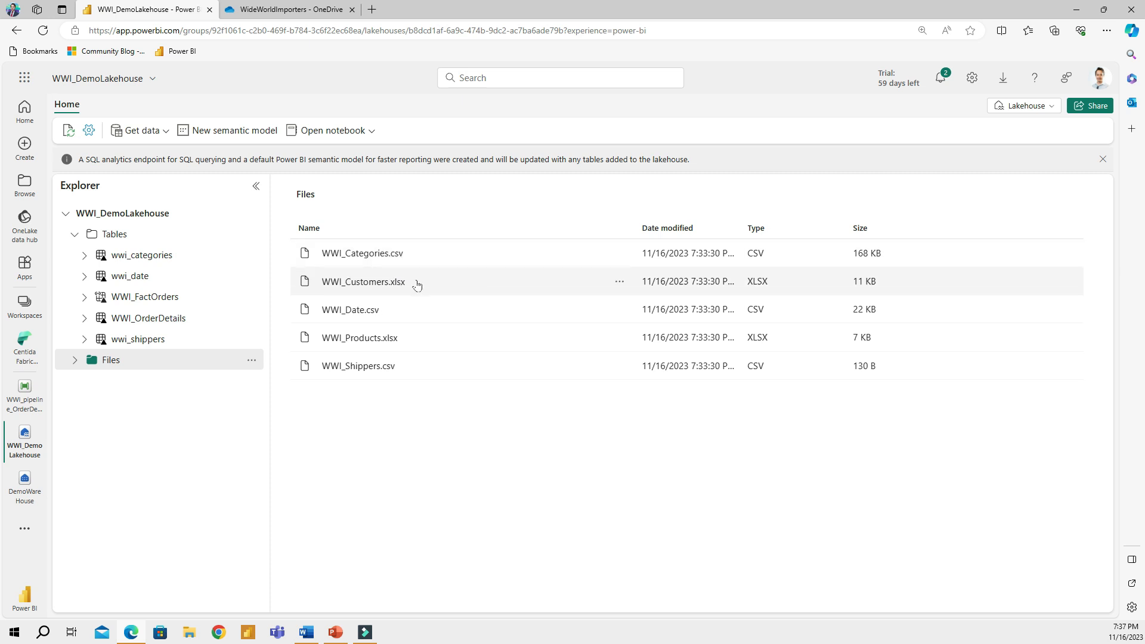
{"action": "right_click", "coordinate": [383, 255]}
{"action": "mouse_move", "coordinate": [455, 263]}
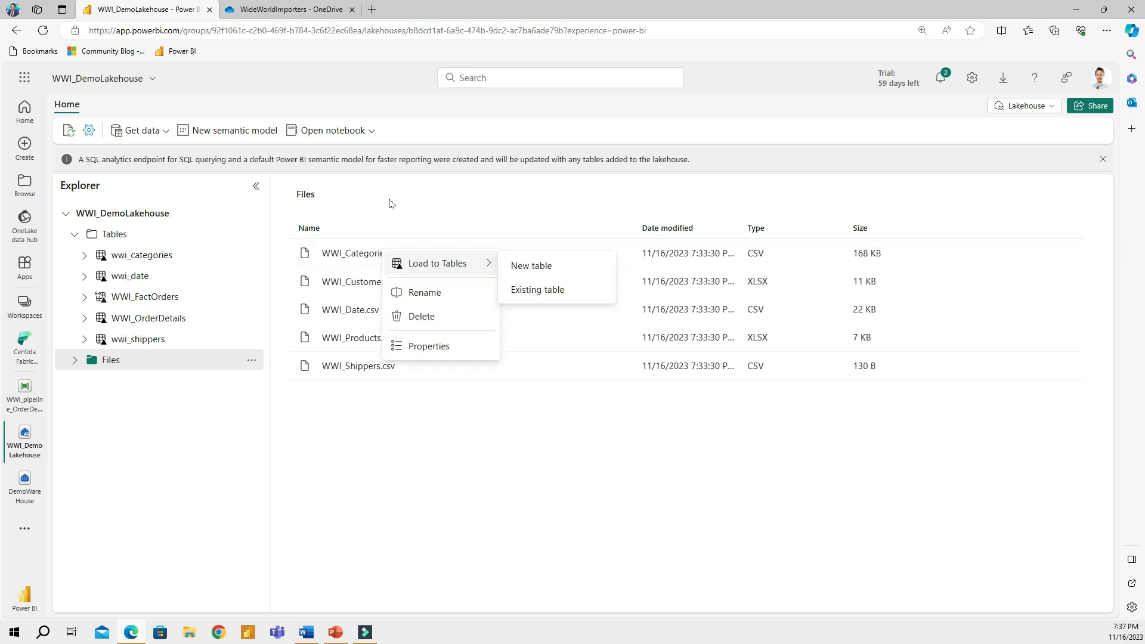
{"action": "left_click", "coordinate": [391, 202]}
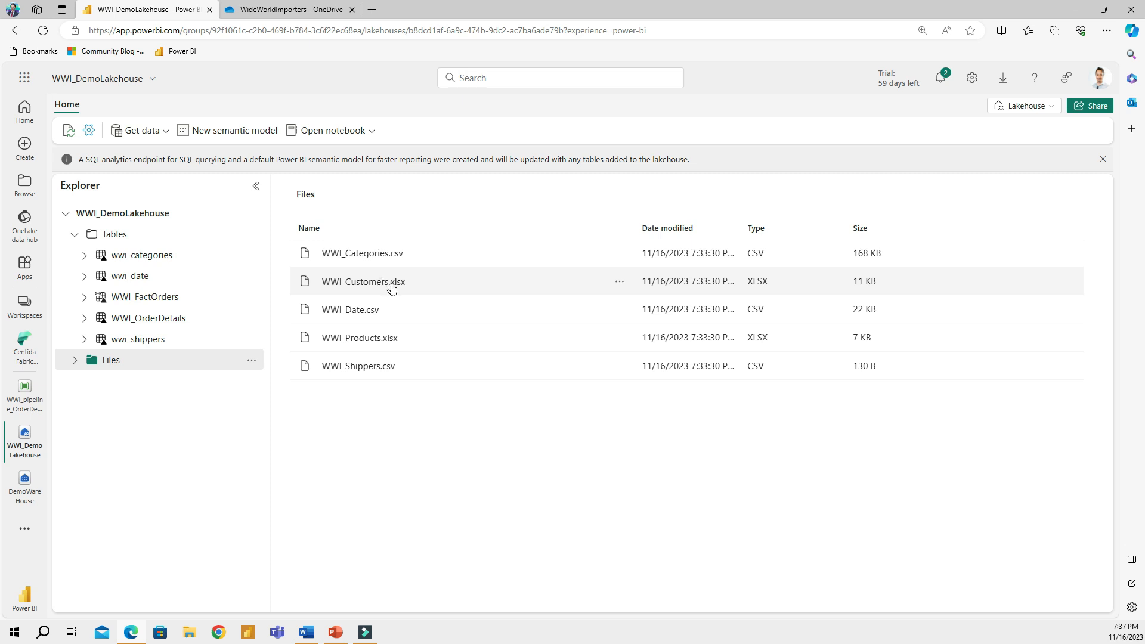
Create a new Dataflow Gen2 from the lakehouse and name it WWI_Customers
{"action": "left_click", "coordinate": [153, 130]}
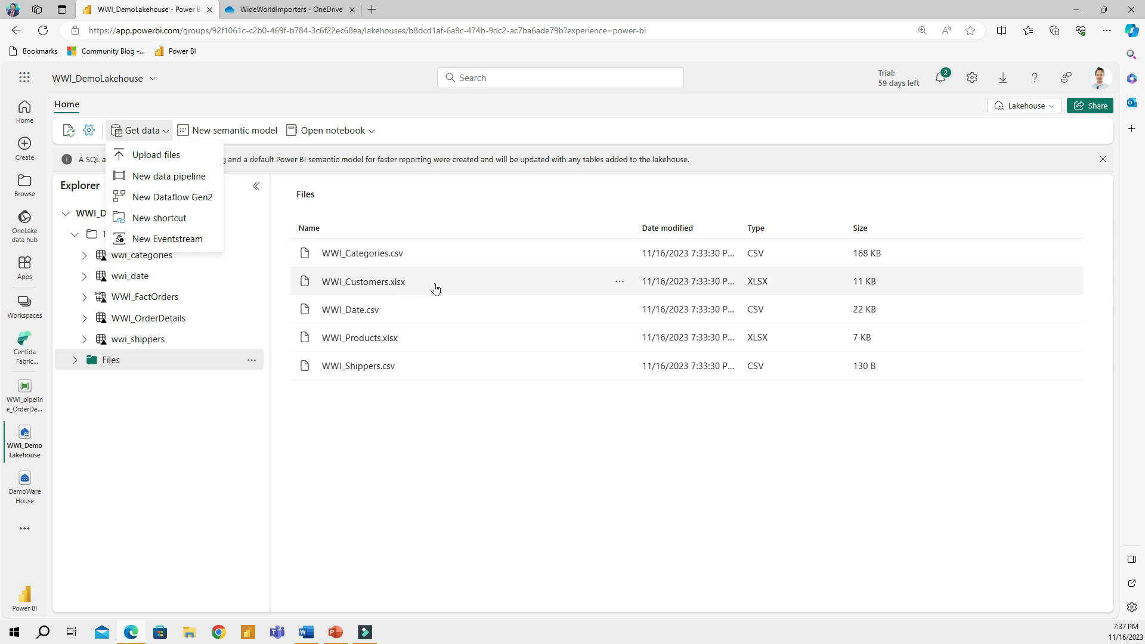
{"action": "left_click", "coordinate": [176, 203]}
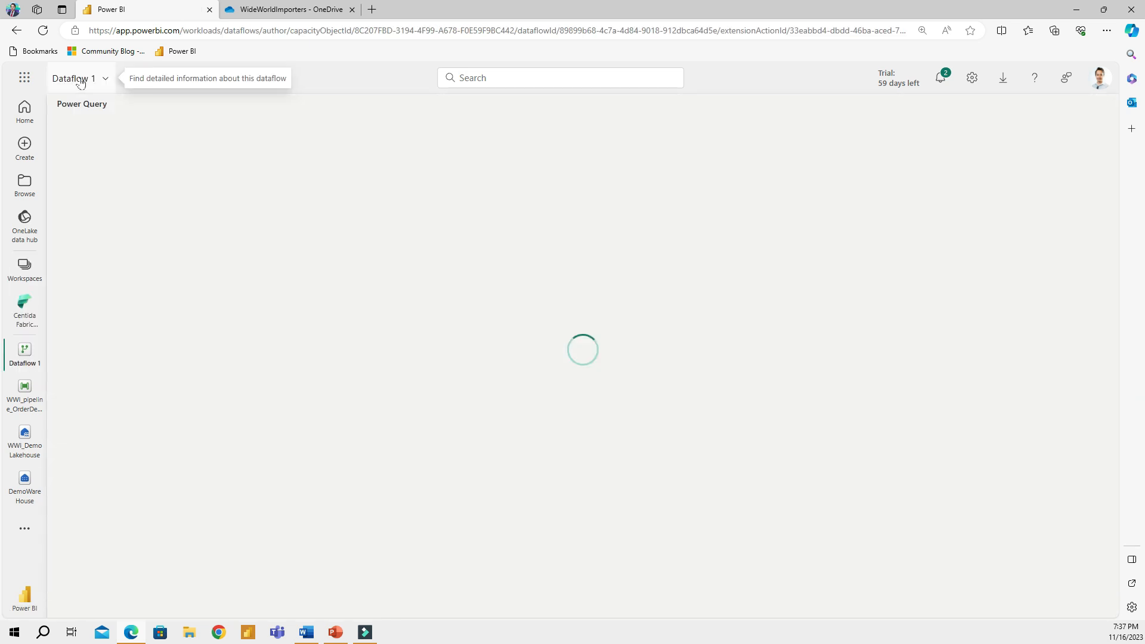
{"action": "left_click", "coordinate": [79, 83]}
{"action": "key", "text": "ctrl+a"}
{"action": "type", "text": "WWI_"}
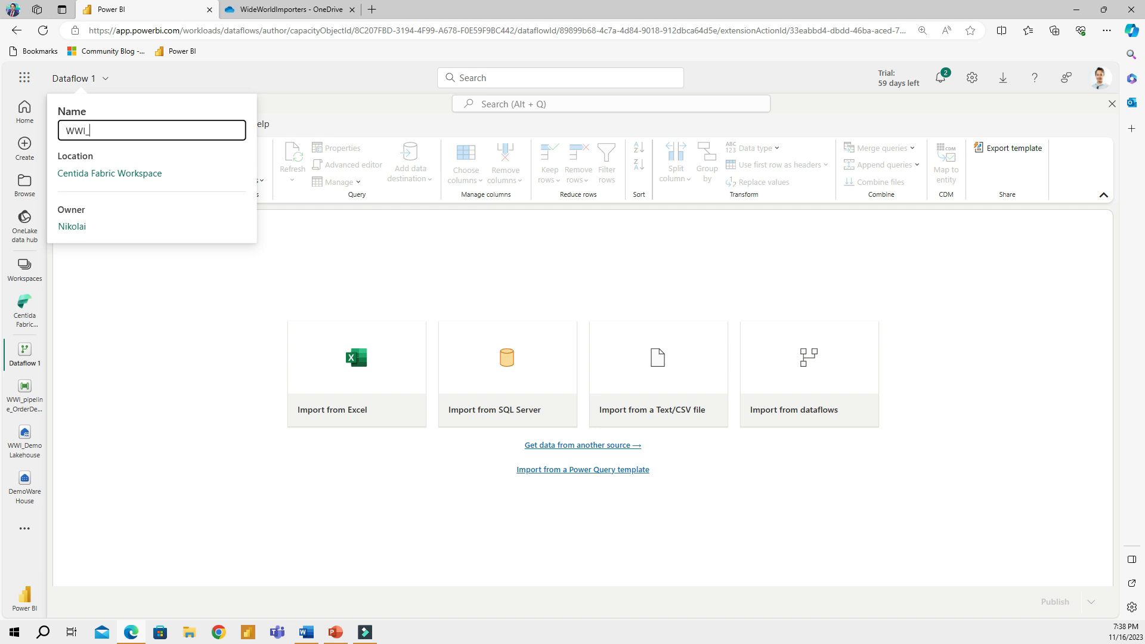
{"action": "type", "text": "CUstomers"}
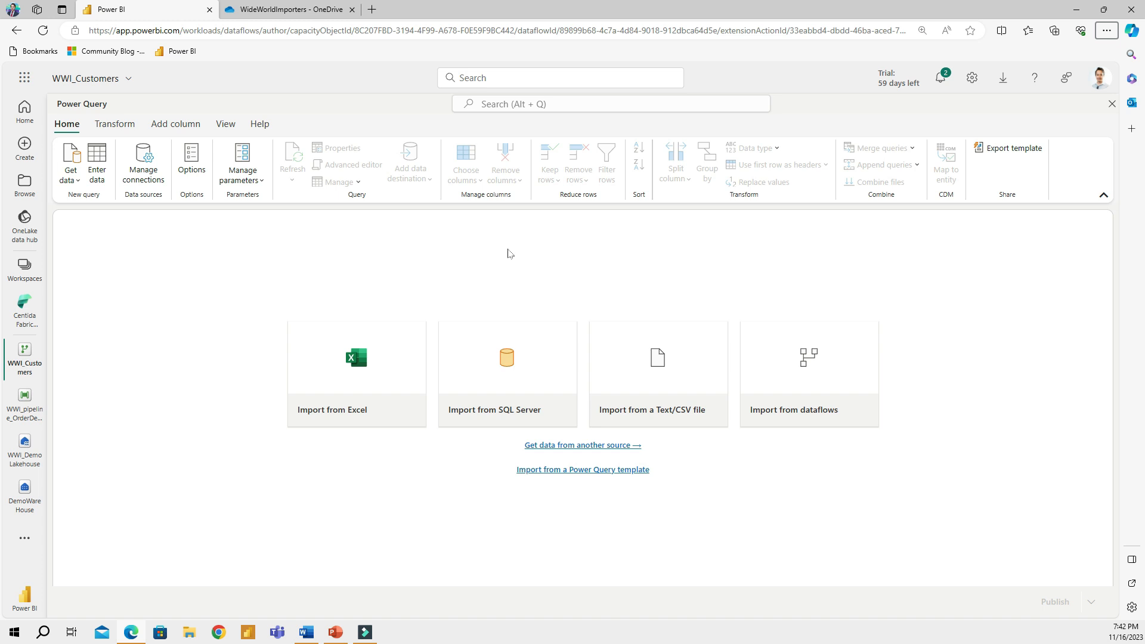
Connect the dataflow to the Excel workbook WWI_Customers.xlsx in the OneDrive folder Microsoft Fabric > Sample files > WideWorldImporters
{"action": "left_click", "coordinate": [379, 373]}
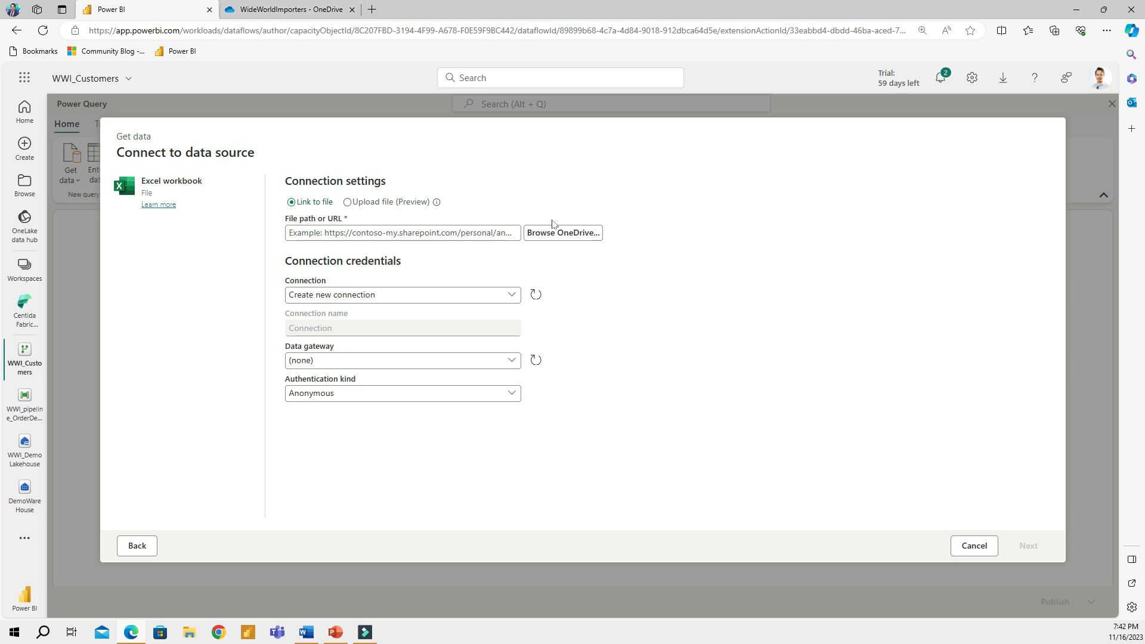
{"action": "left_click", "coordinate": [338, 7]}
{"action": "left_click", "coordinate": [143, 9]}
{"action": "left_click", "coordinate": [562, 236]}
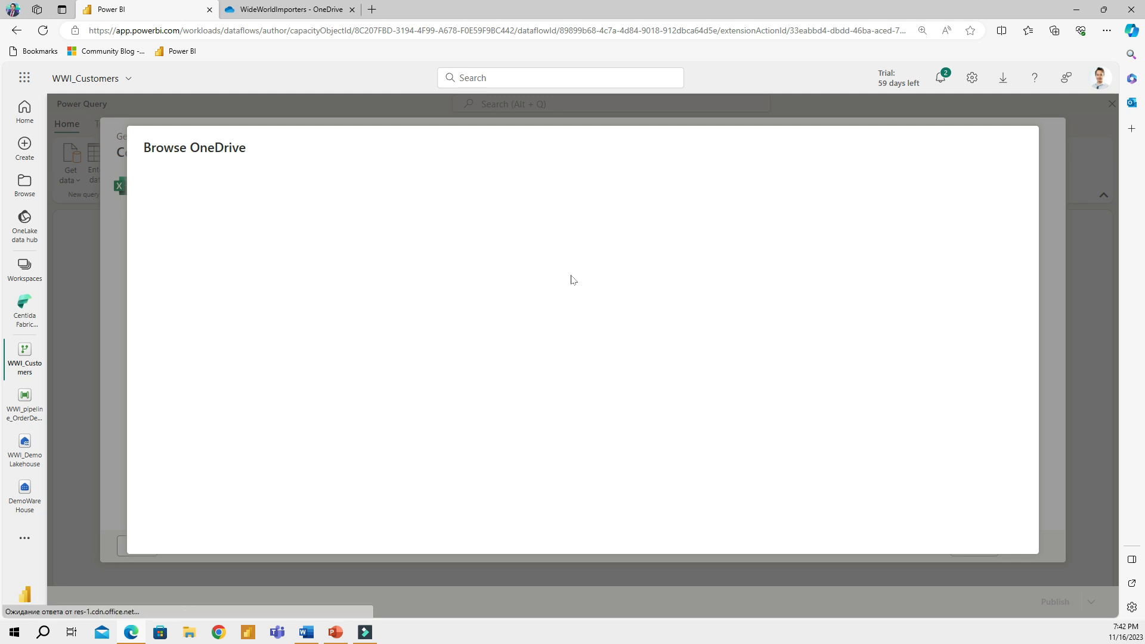
{"action": "left_click", "coordinate": [254, 335]}
{"action": "left_click", "coordinate": [238, 310]}
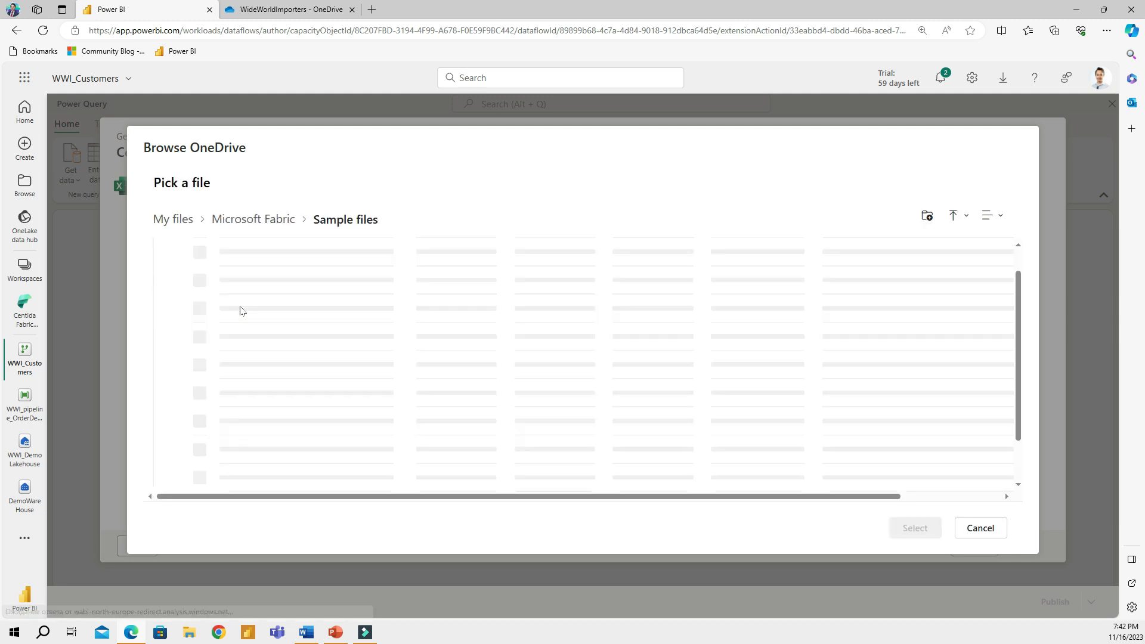
{"action": "left_click", "coordinate": [240, 311]}
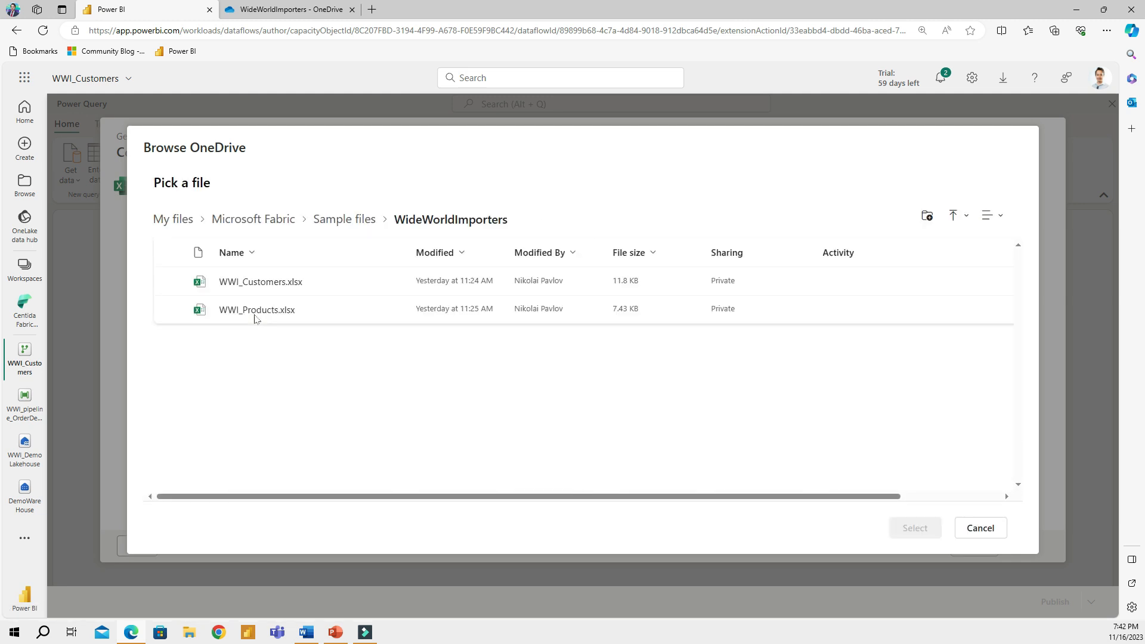
{"action": "left_click", "coordinate": [168, 283]}
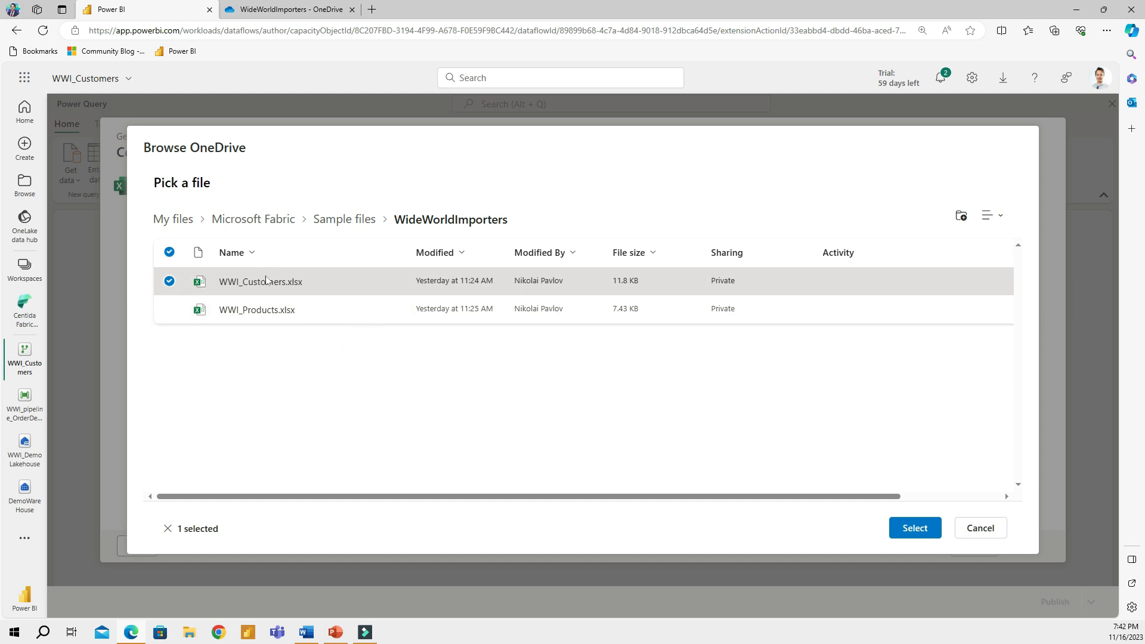
{"action": "left_click", "coordinate": [915, 520]}
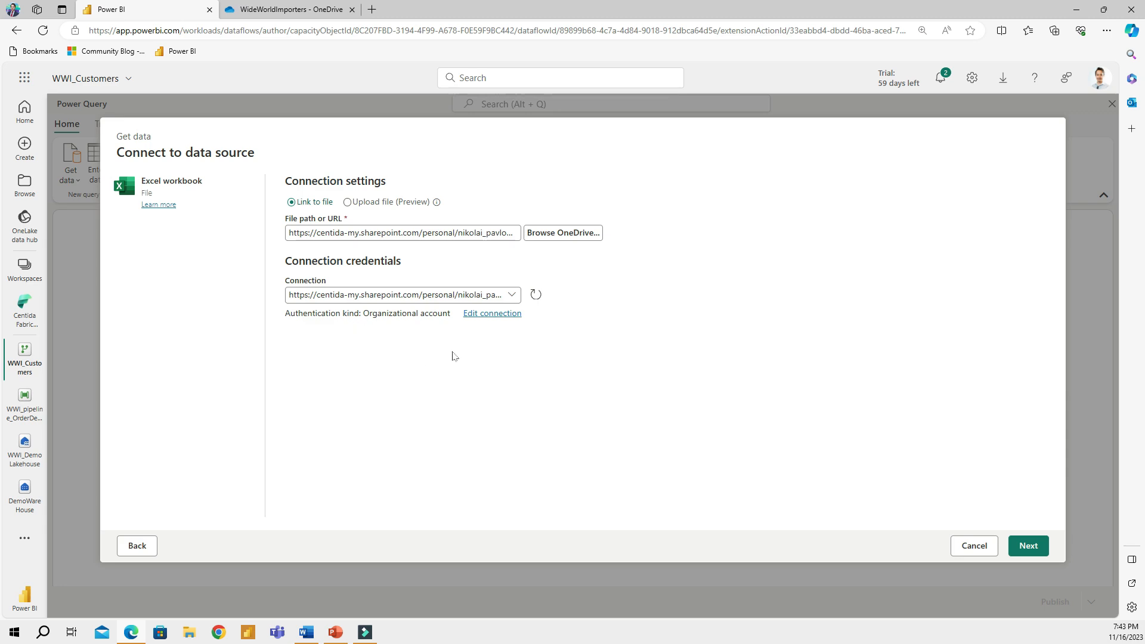
{"action": "left_click", "coordinate": [1026, 547]}
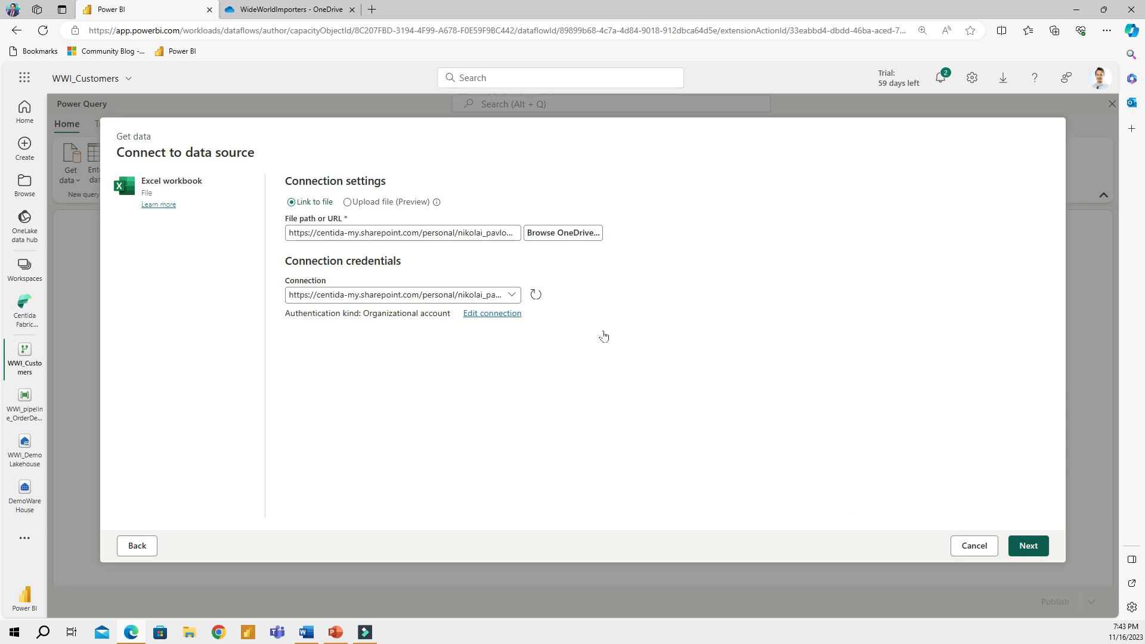
Create a query from the workbook's sheet1 and use its first row as column headers
{"action": "left_click", "coordinate": [171, 240]}
{"action": "left_click", "coordinate": [138, 239]}
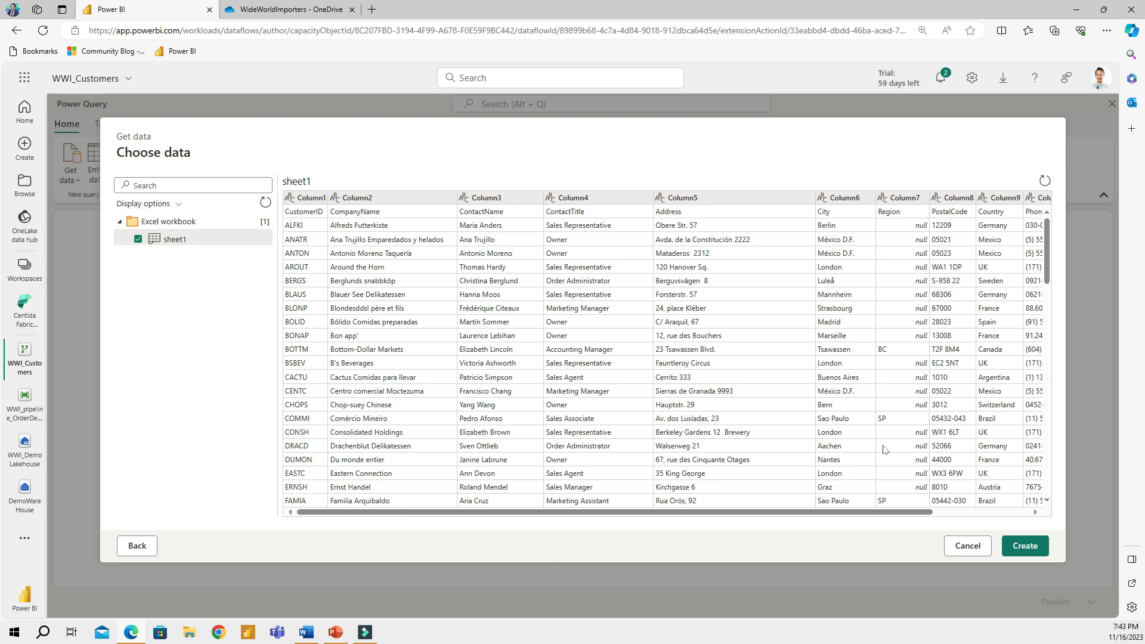
{"action": "left_click", "coordinate": [1028, 547]}
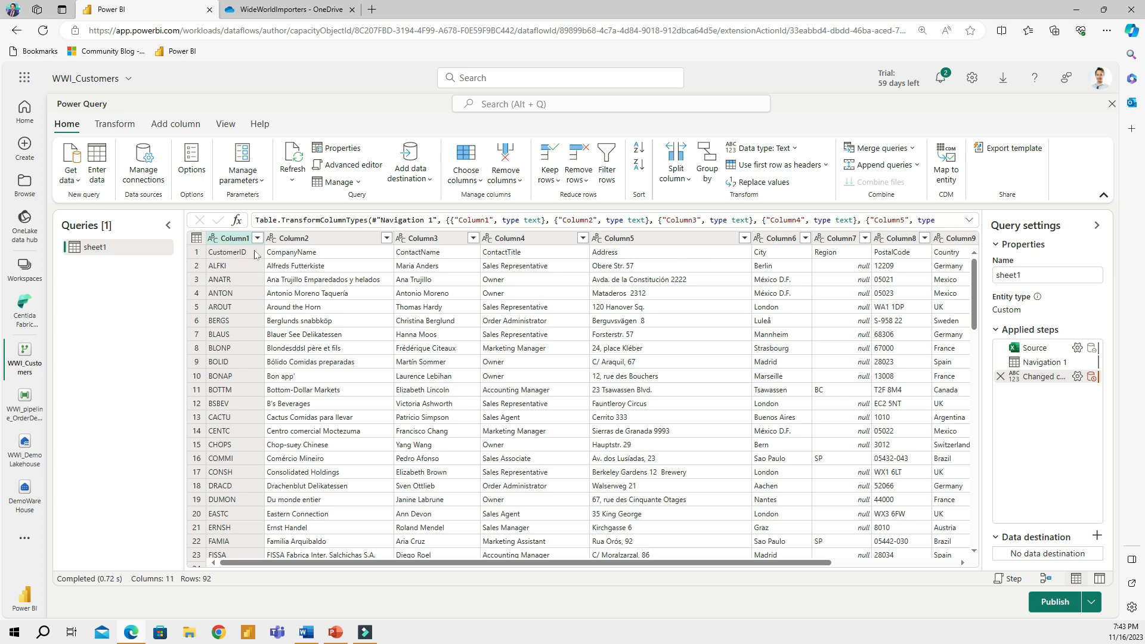
{"action": "left_click", "coordinate": [769, 166]}
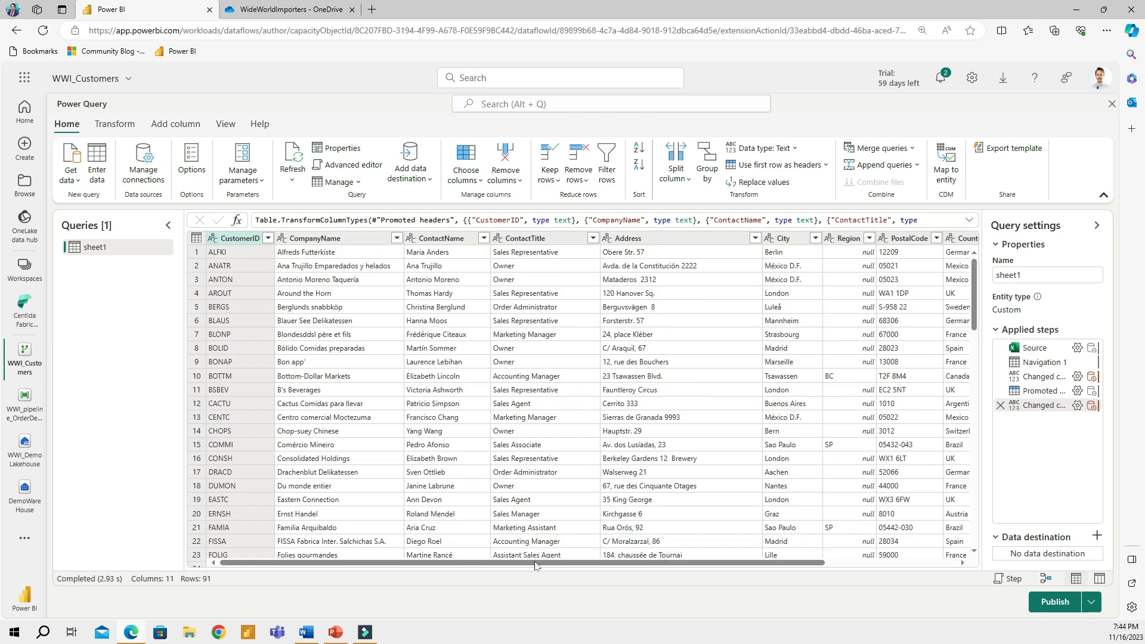
Remove the Region, PostalCode, Phone and Fax columns from the customer query
{"action": "scroll", "coordinate": [536, 568], "scroll_direction": "right", "scroll_amount": 5}
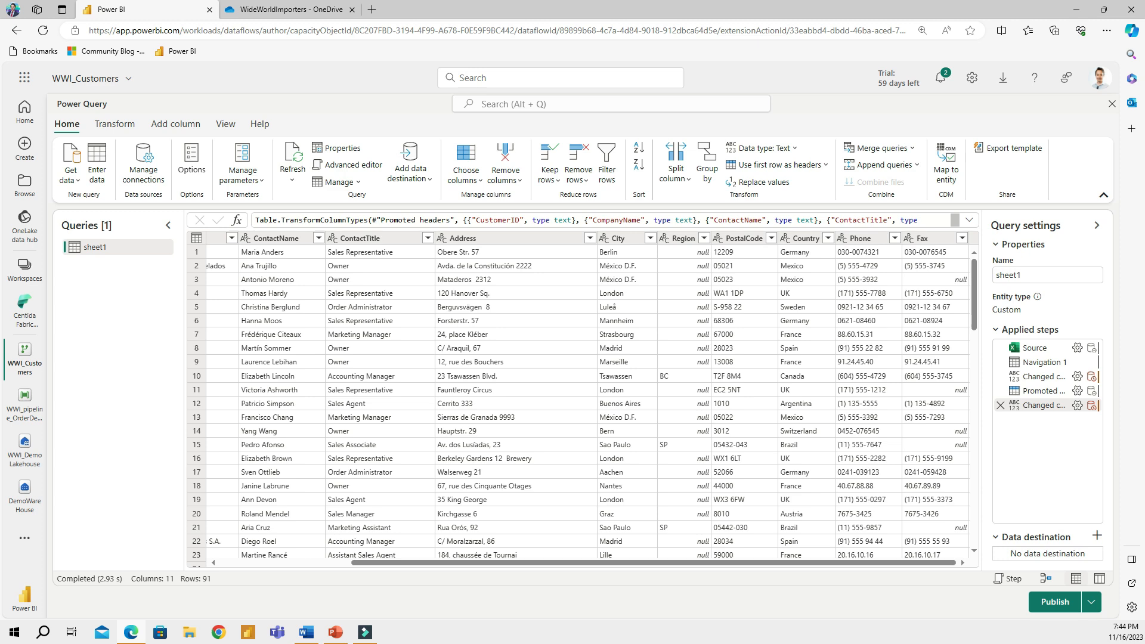
{"action": "left_click", "coordinate": [683, 238]}
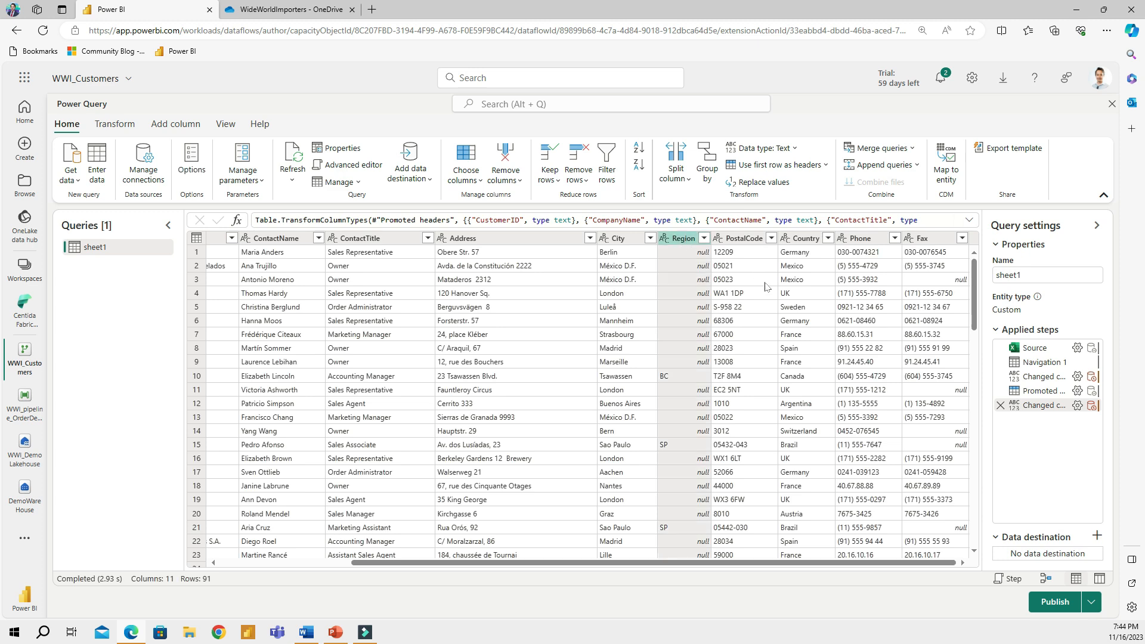
{"action": "left_click", "coordinate": [747, 239], "text": "ctrl"}
{"action": "left_click", "coordinate": [862, 239], "text": "ctrl"}
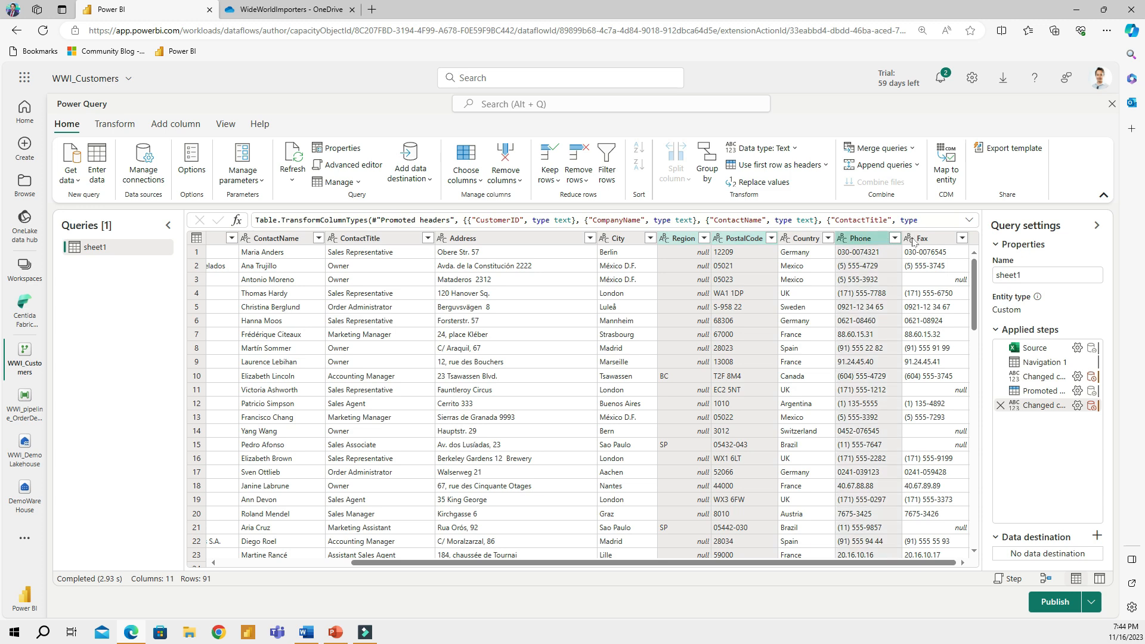
{"action": "left_click", "coordinate": [929, 239], "text": "ctrl"}
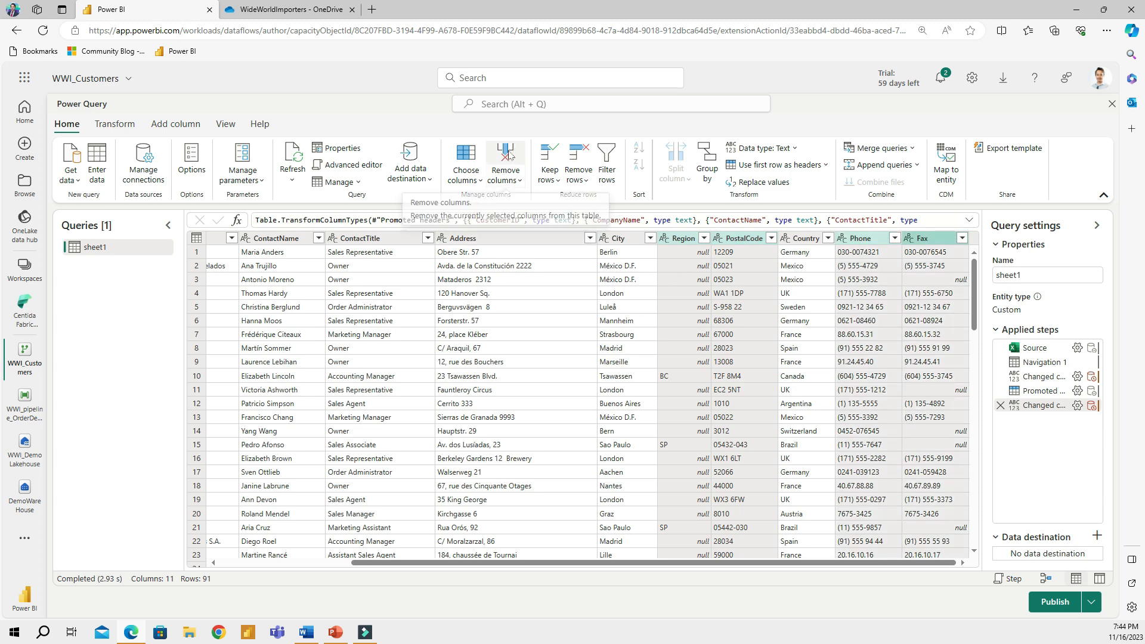
{"action": "key", "text": "Delete"}
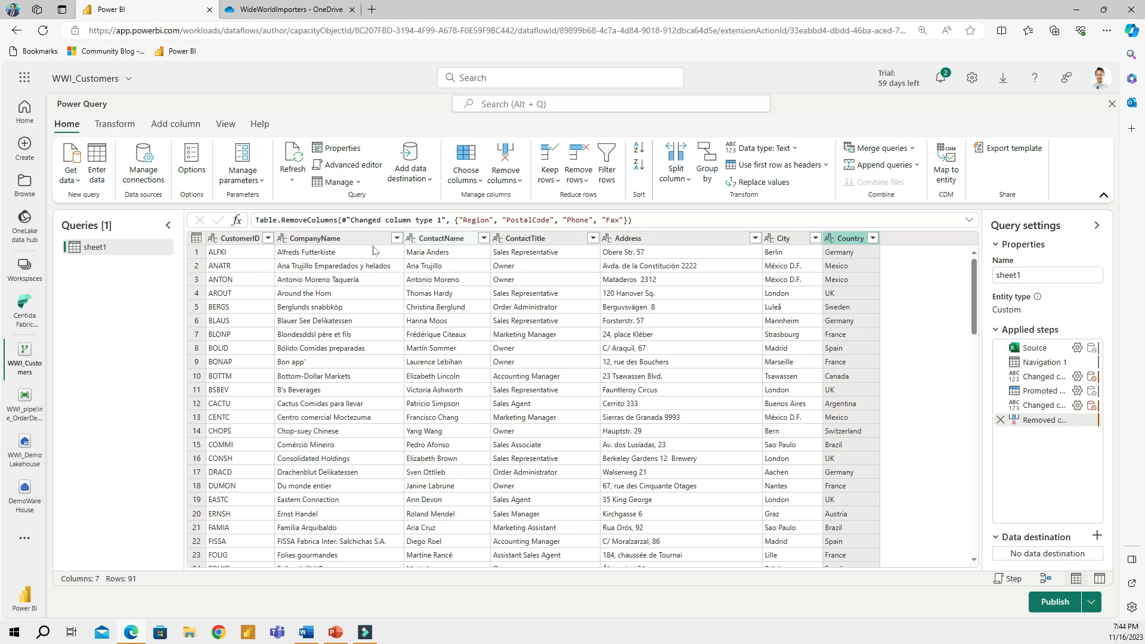
Rename the sheet1 query to WWI_Customers
{"action": "double_click", "coordinate": [1014, 275]}
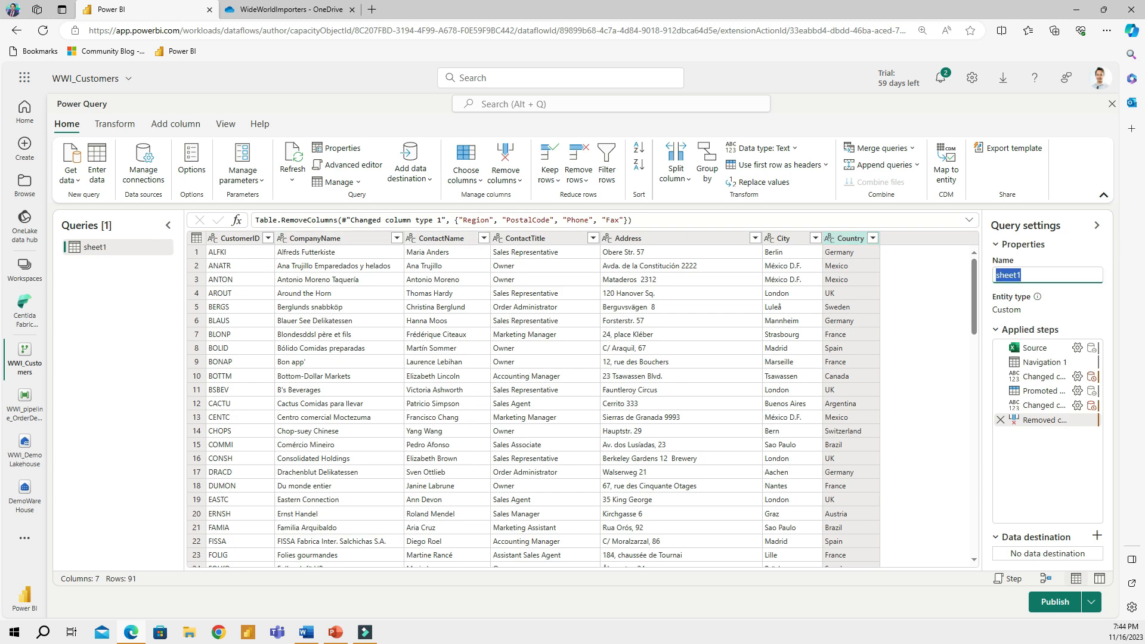
{"action": "type", "text": "WWI_Customers"}
{"action": "left_click", "coordinate": [1098, 536]}
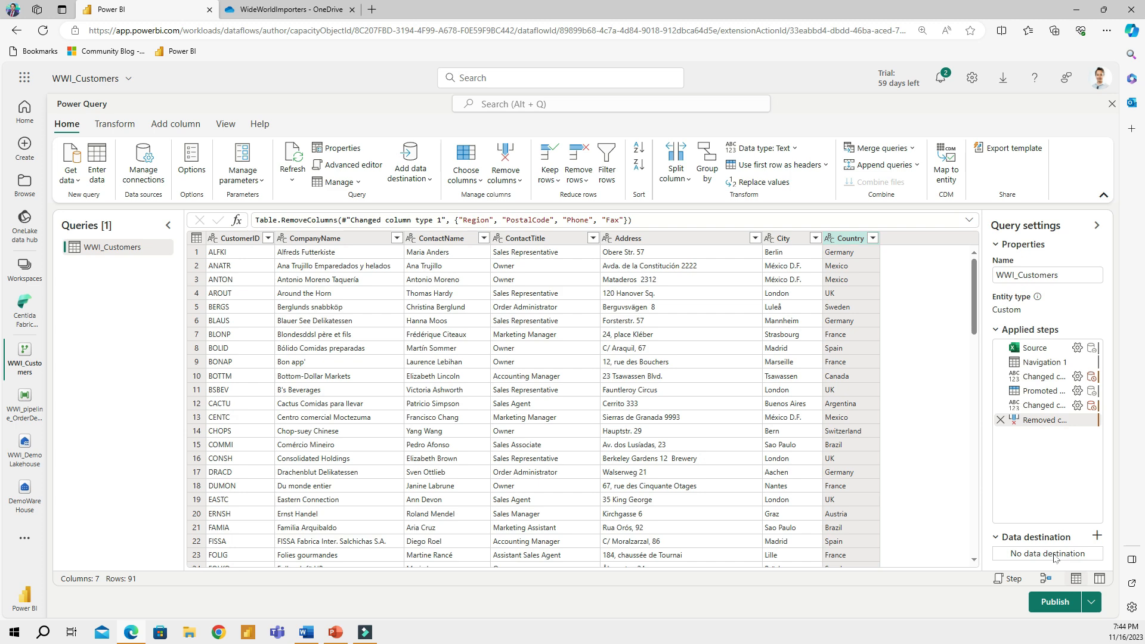
Add a Lakehouse data destination to the query, using the existing Lakehouse (none) connection
{"action": "left_click", "coordinate": [1097, 536]}
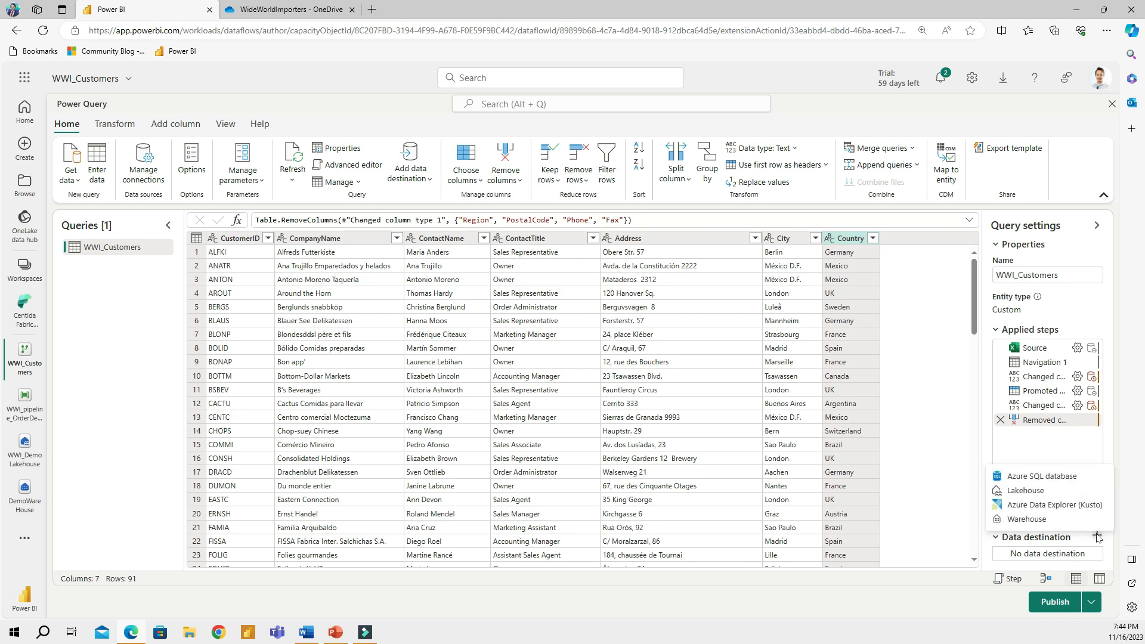
{"action": "left_click", "coordinate": [1036, 492]}
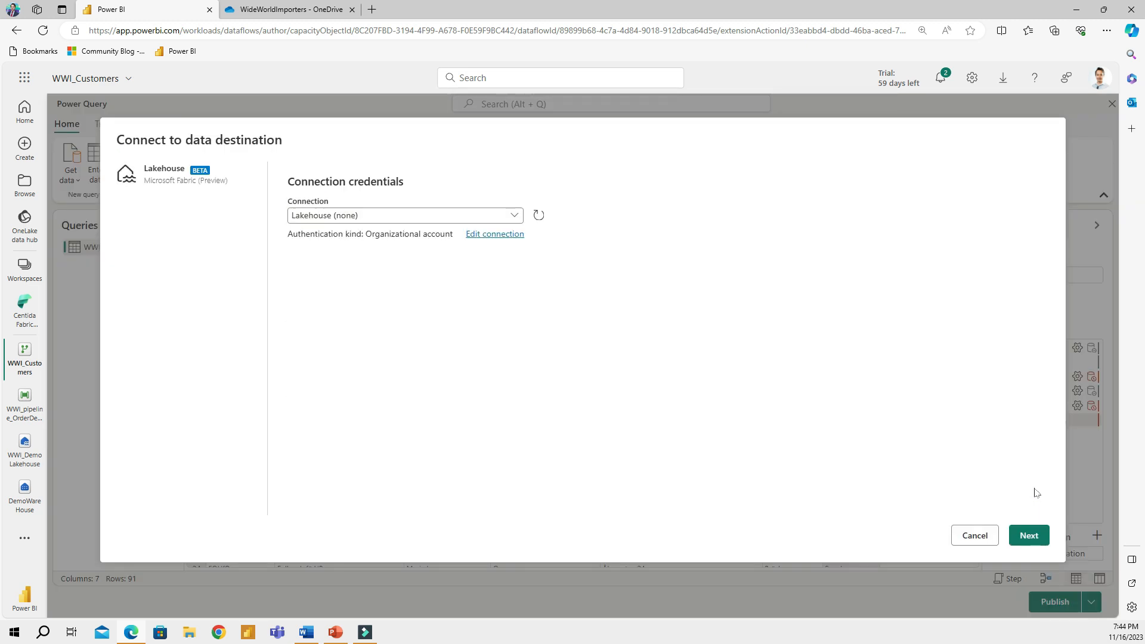
{"action": "left_click", "coordinate": [410, 218]}
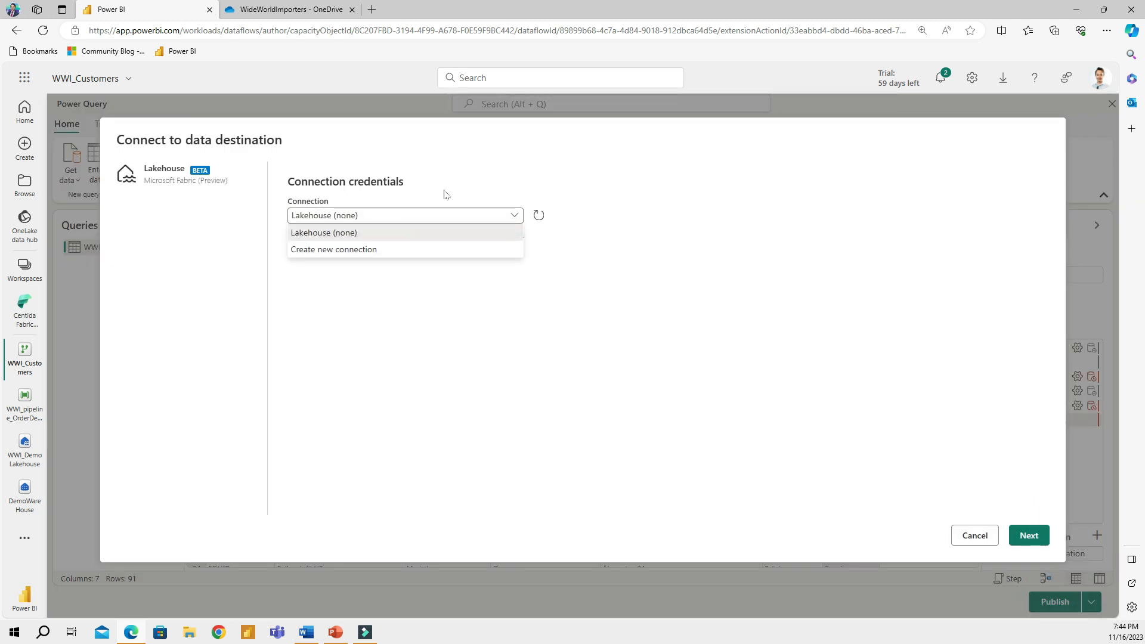
{"action": "left_click", "coordinate": [398, 222]}
{"action": "left_click", "coordinate": [1018, 535]}
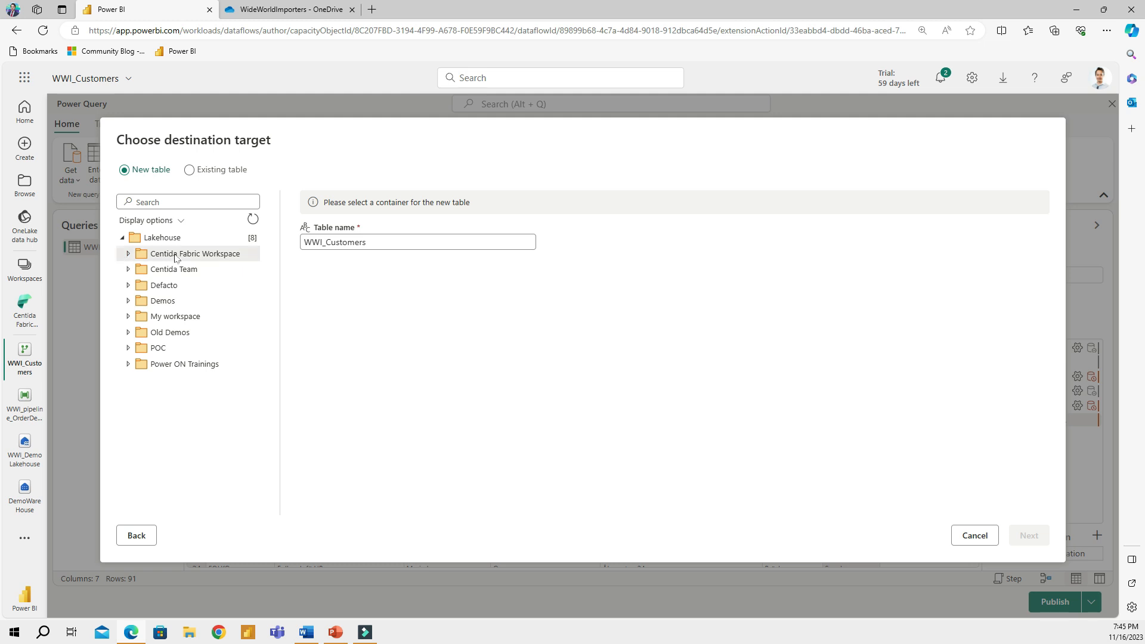
Target a new WWI_Customers table in WWI_DemoLakehouse of Centida Fabric Workspace and save the destination settings with the Replace update method
{"action": "left_click", "coordinate": [127, 255]}
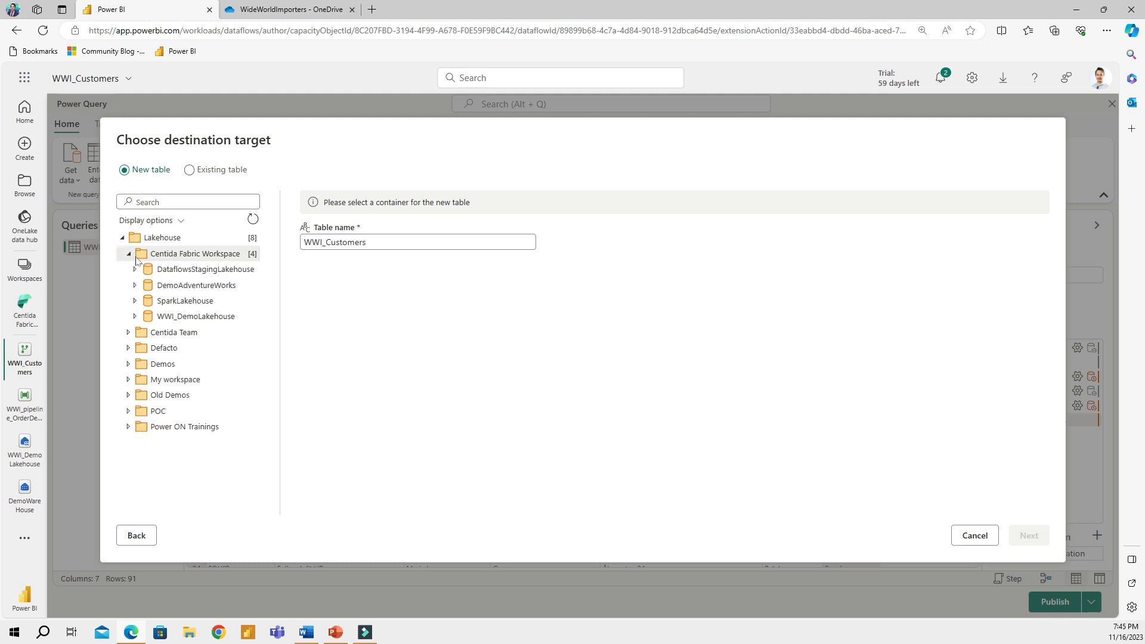
{"action": "left_click", "coordinate": [183, 318]}
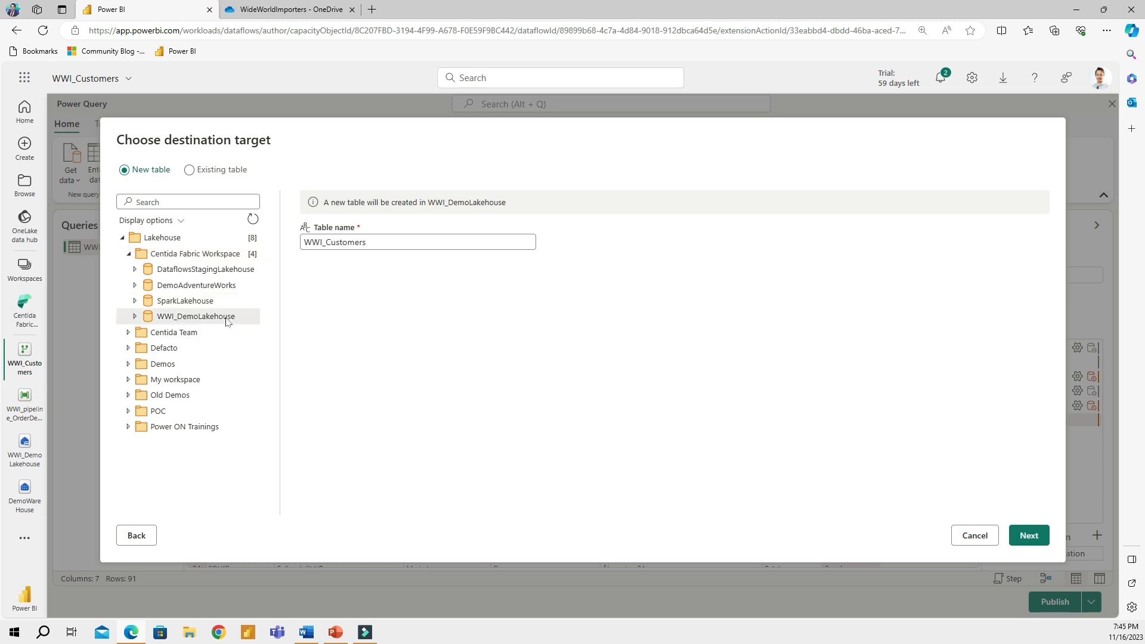
{"action": "left_click", "coordinate": [135, 317]}
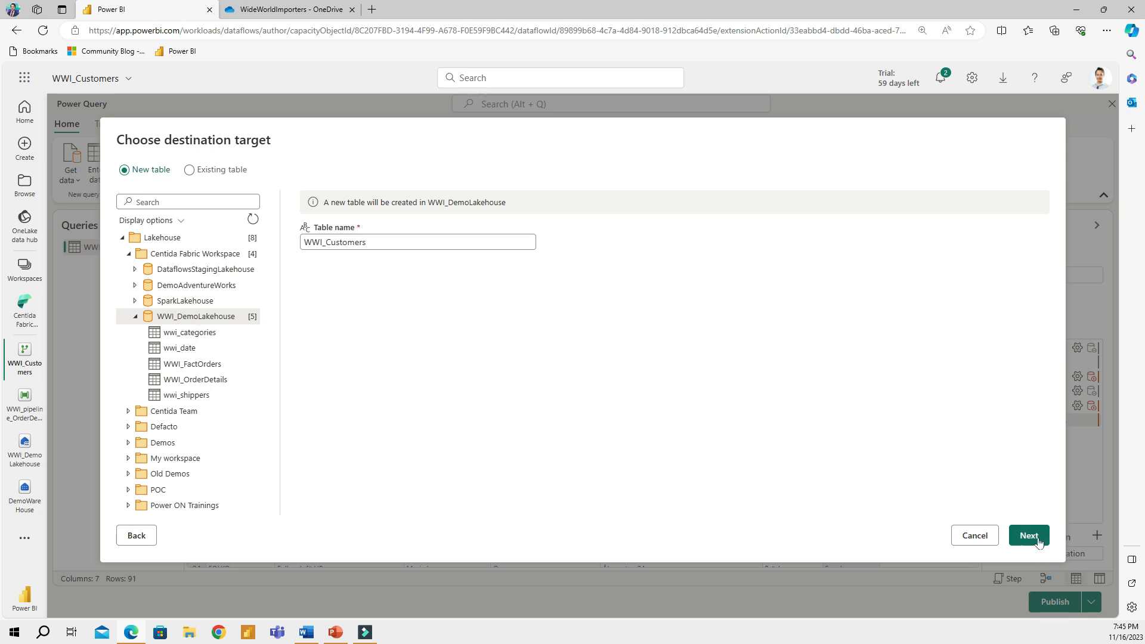
{"action": "left_click", "coordinate": [1029, 536]}
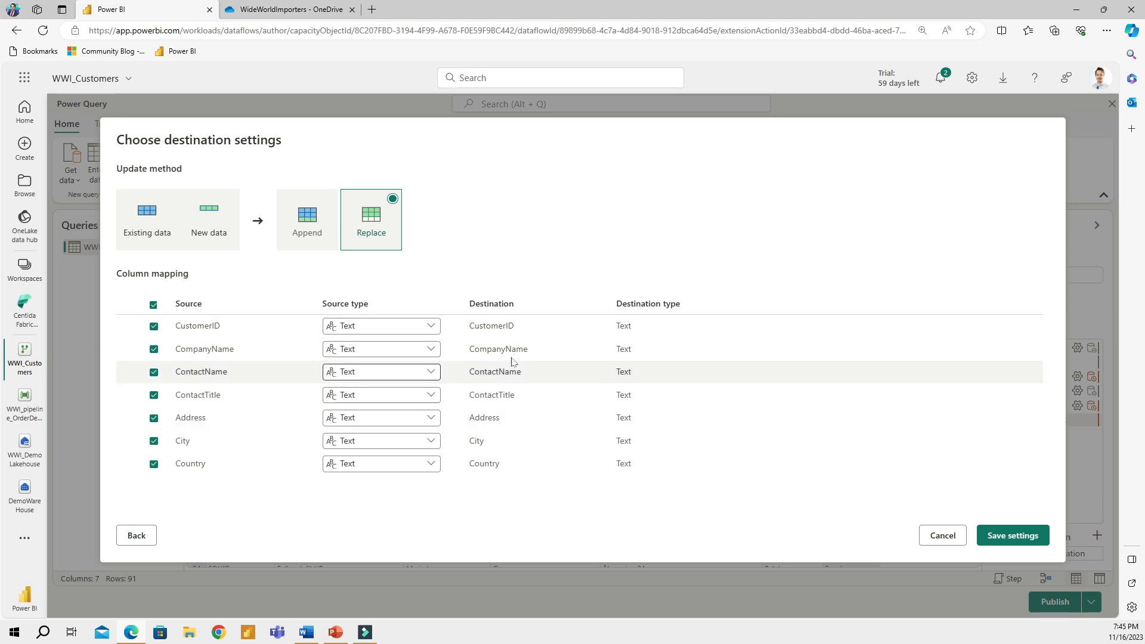
{"action": "left_click", "coordinate": [1012, 541]}
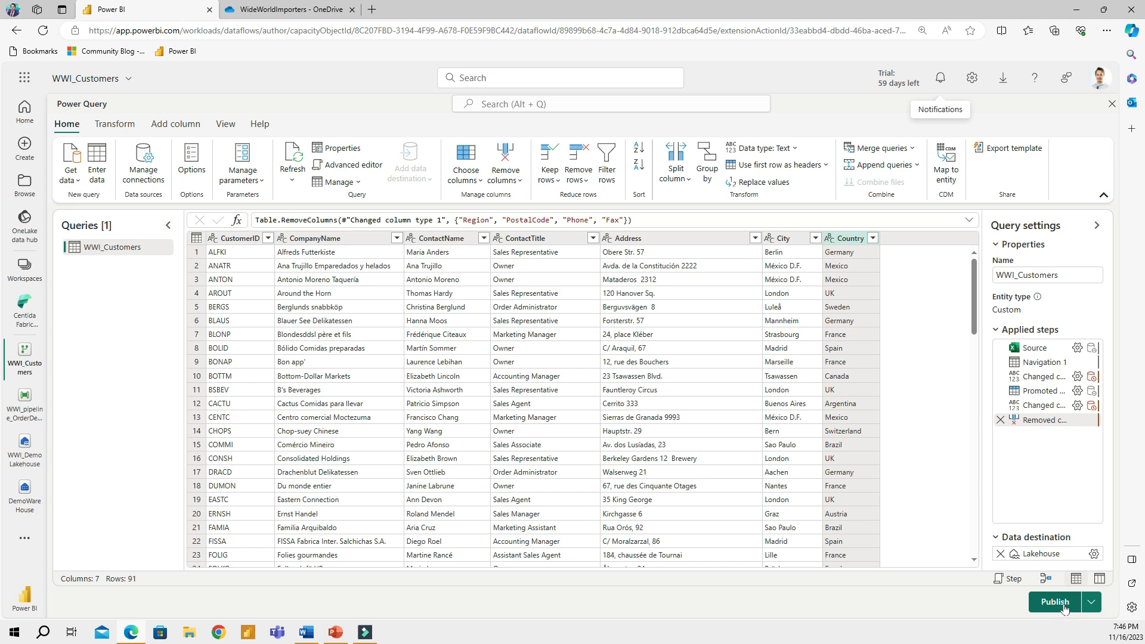
Review the customer query's Lakehouse destination summary and publish the WWI_Customers dataflow
{"action": "mouse_move", "coordinate": [1063, 559]}
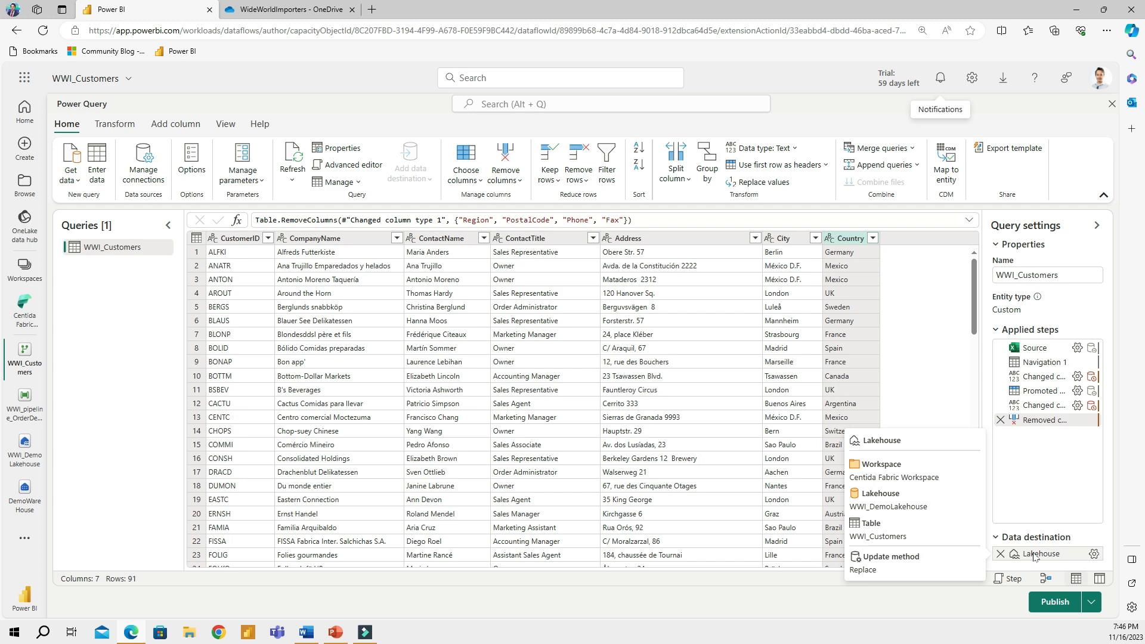
{"action": "left_click", "coordinate": [287, 10]}
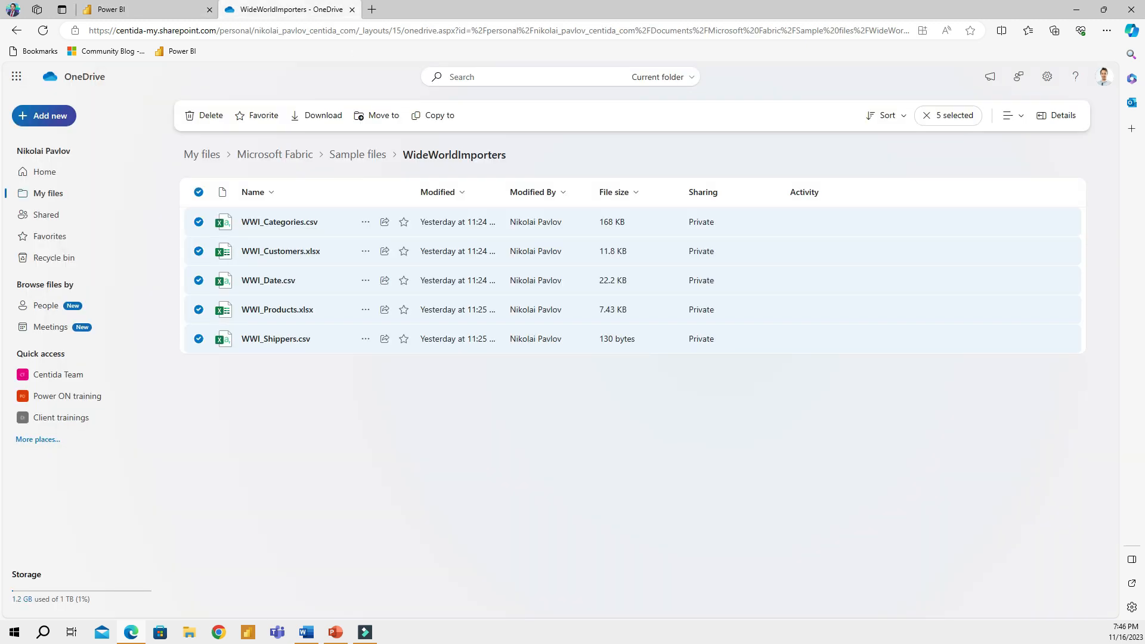
{"action": "key", "text": "ctrl+Tab"}
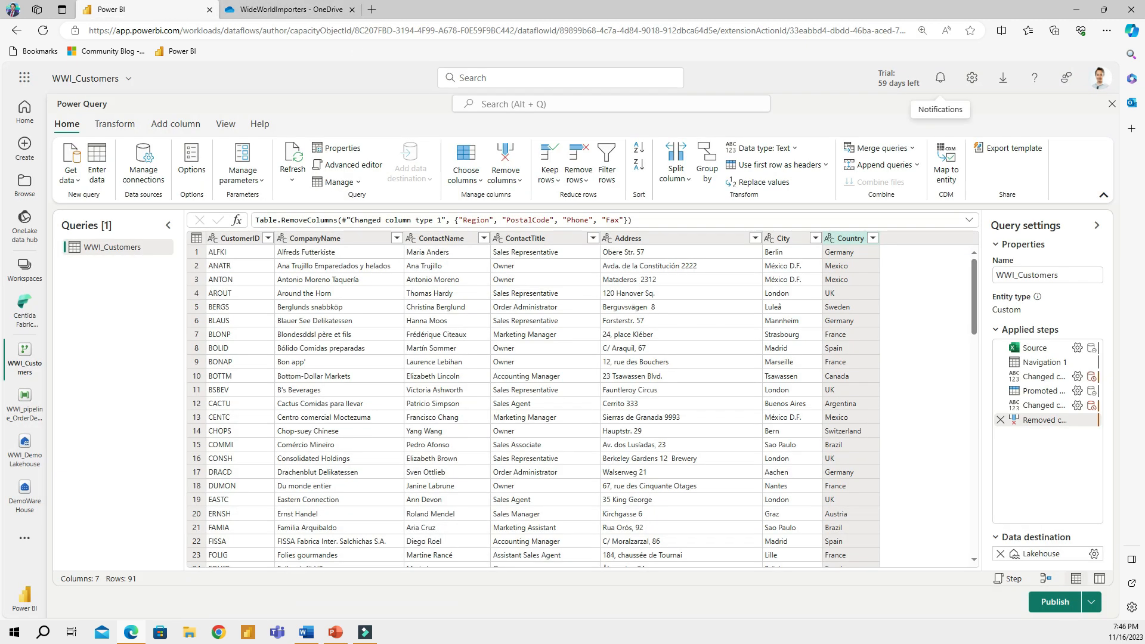
{"action": "left_click", "coordinate": [1056, 604]}
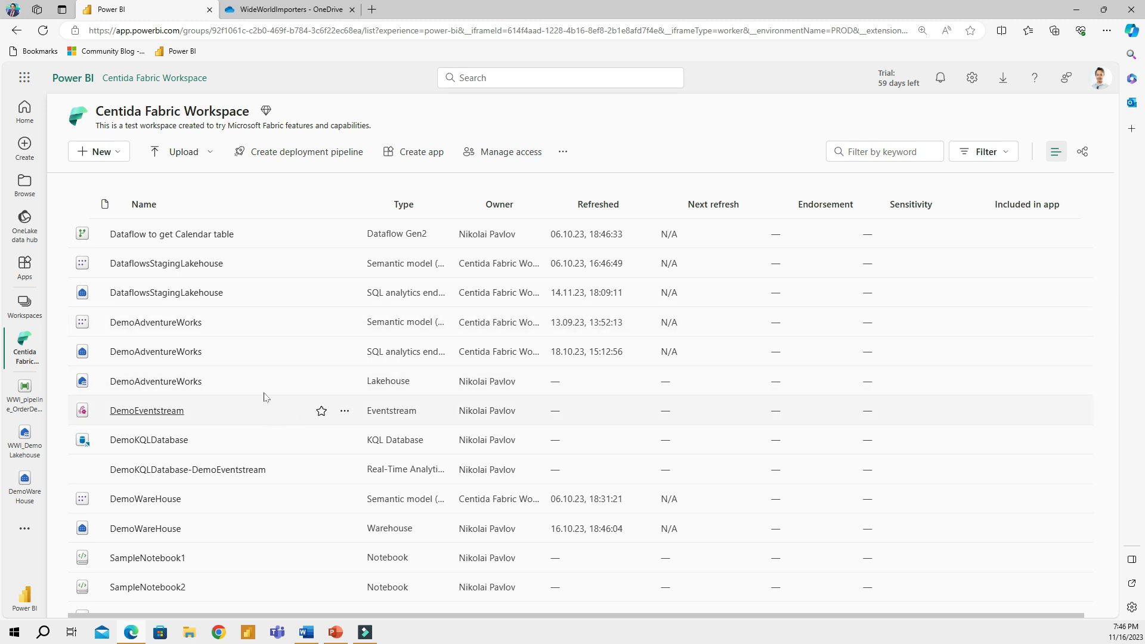
Check the WWI_Customers table in WWI_DemoLakehouse and look up the products workbook in the OneDrive WideWorldImporters folder
{"action": "left_click", "coordinate": [25, 439]}
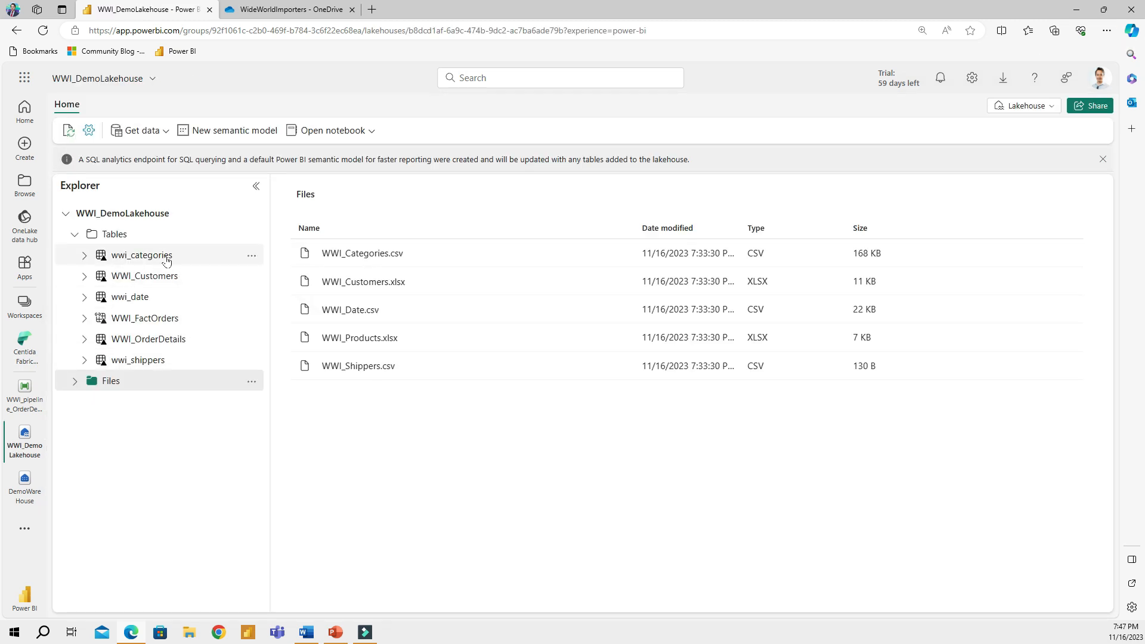
{"action": "left_click", "coordinate": [146, 276]}
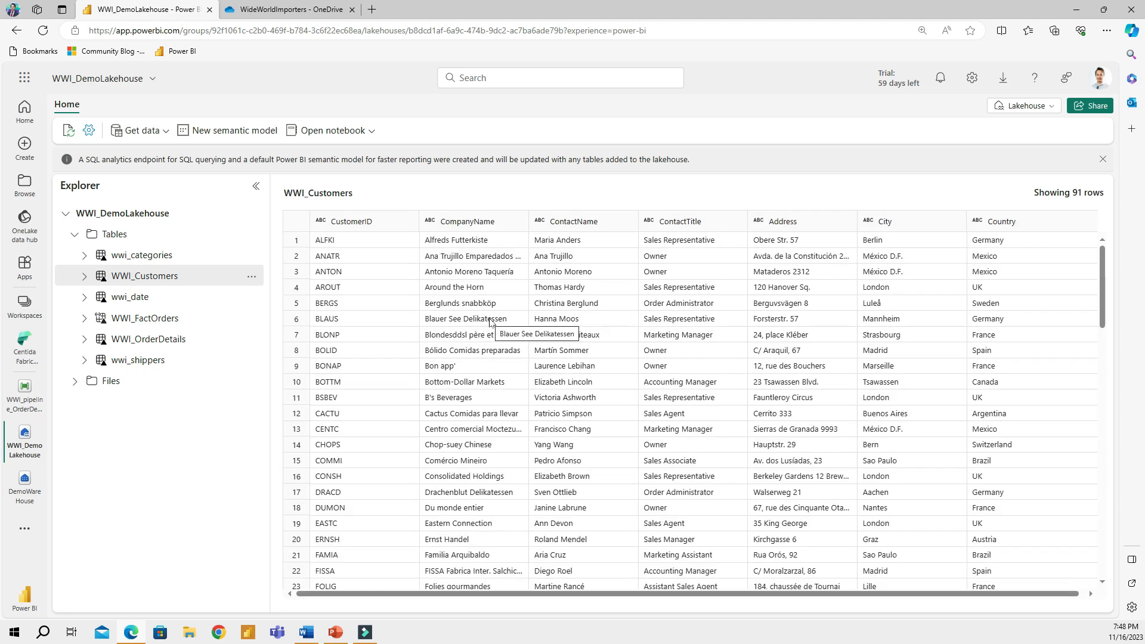
{"action": "left_click", "coordinate": [297, 16]}
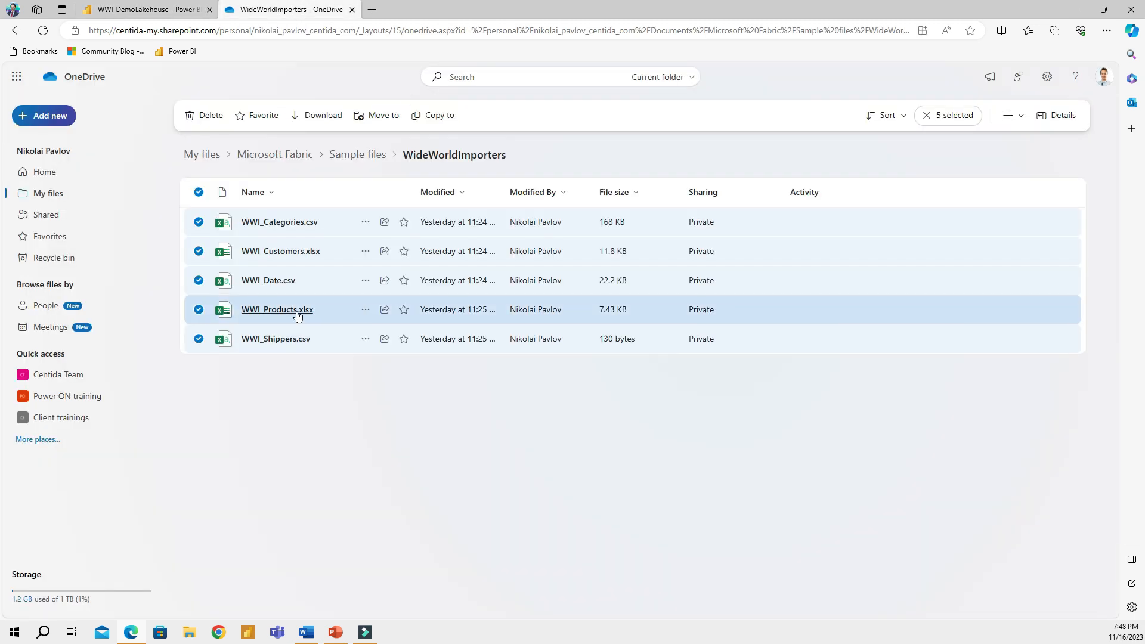
{"action": "mouse_move", "coordinate": [297, 317]}
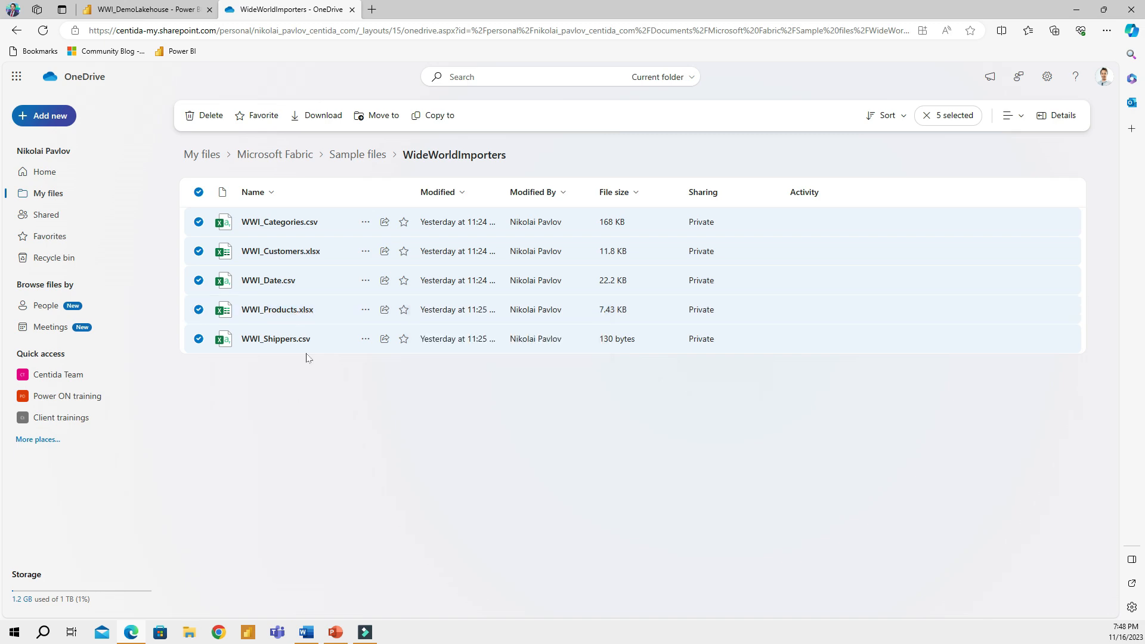
Create another Dataflow Gen2 from WWI_DemoLakehouse
{"action": "left_click", "coordinate": [144, 9]}
{"action": "left_click", "coordinate": [166, 136]}
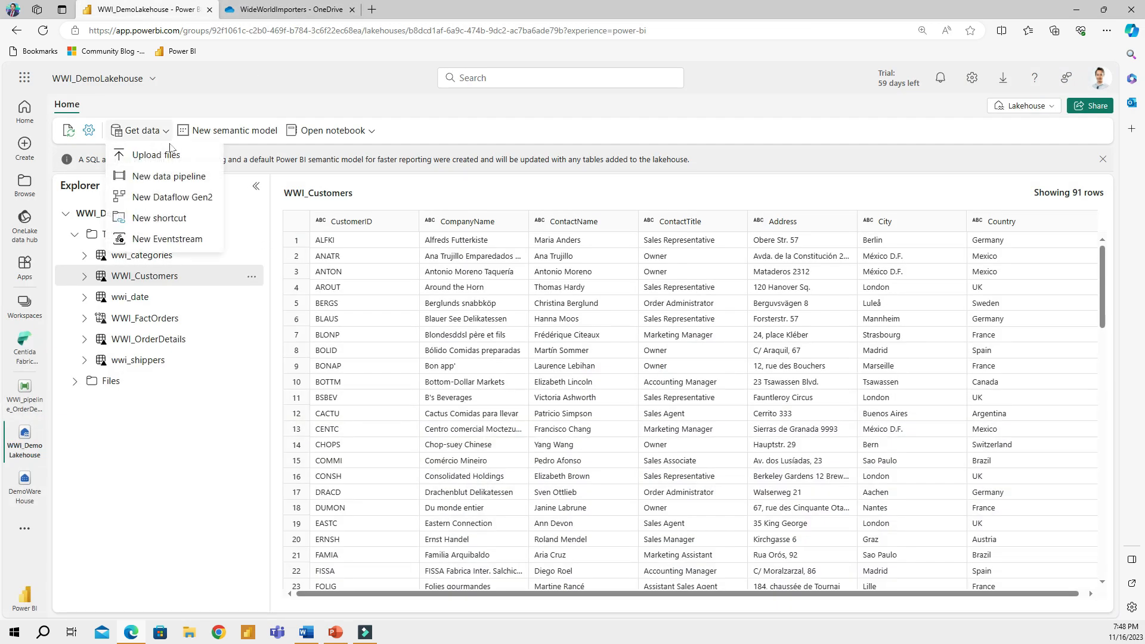
{"action": "left_click", "coordinate": [182, 202]}
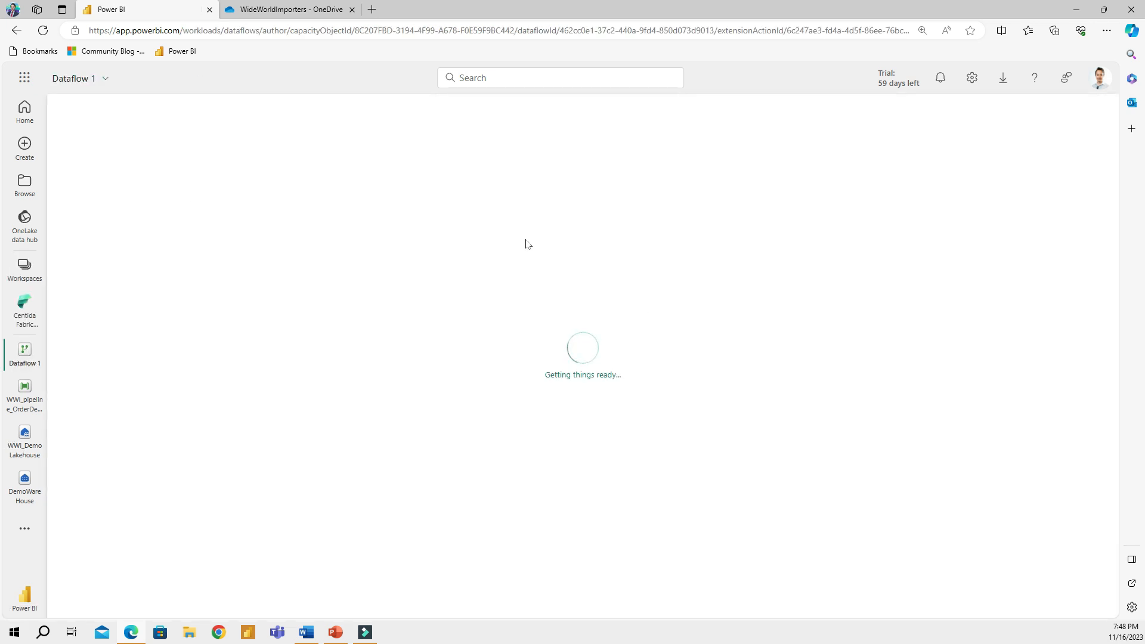
Try to rename the new dataflow as WWI_Products
{"action": "left_click", "coordinate": [68, 79]}
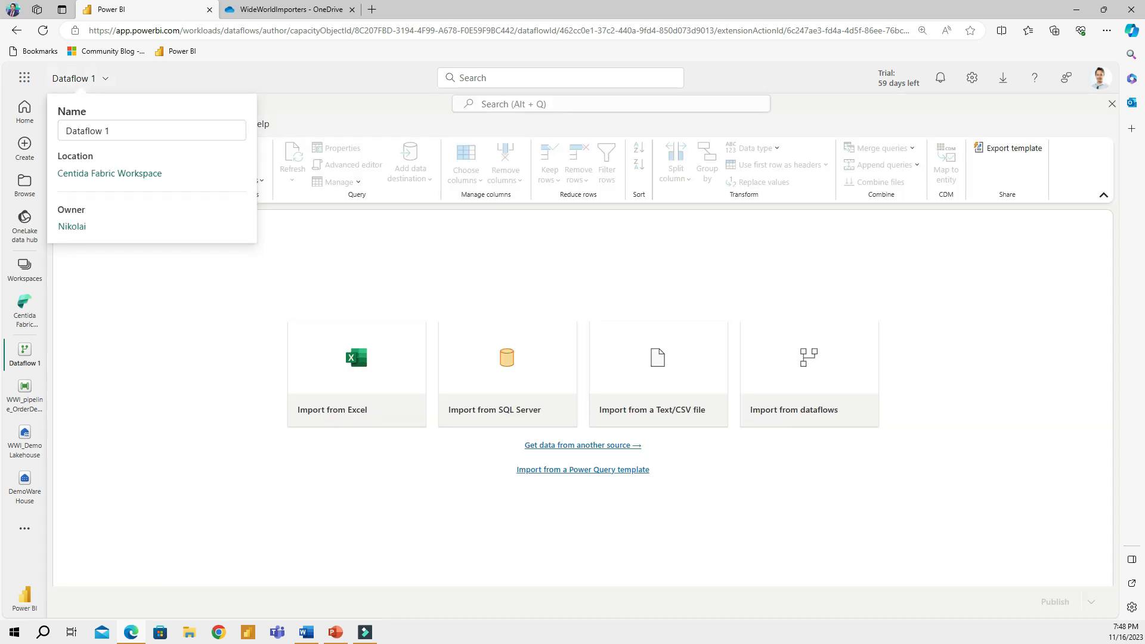
{"action": "left_click", "coordinate": [107, 130]}
{"action": "key", "text": "BackSpace"}
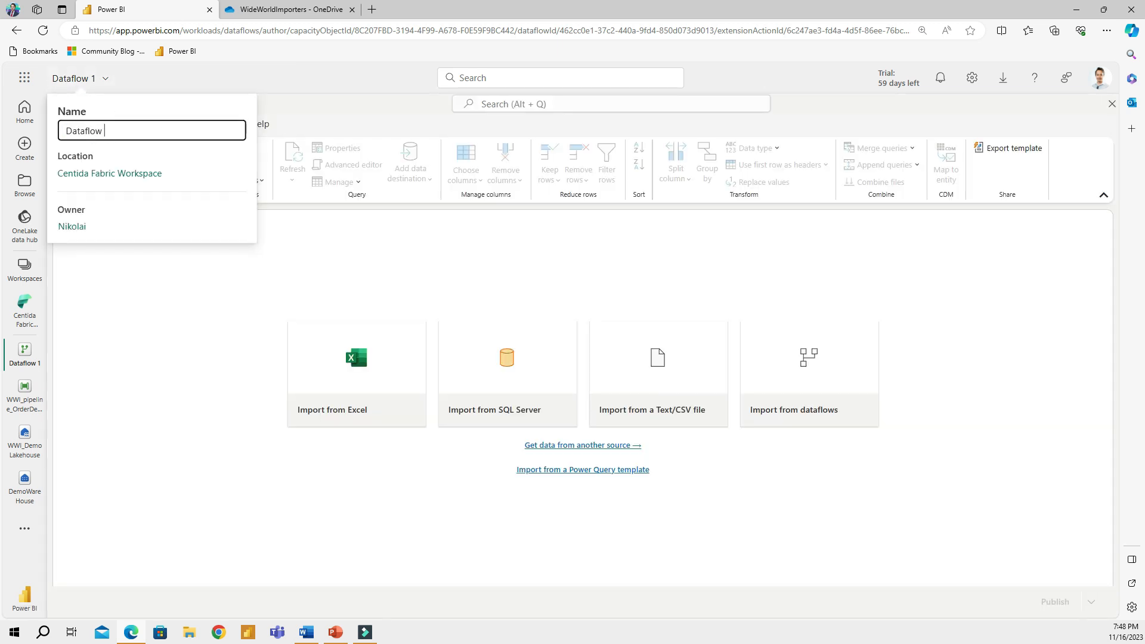
{"action": "key", "text": "BackSpace"}
{"action": "key", "text": "BackSpace"}
{"action": "key", "text": "BackSpace"}
{"action": "key", "text": "BackSpace"}
{"action": "key", "text": "BackSpace"}
{"action": "key", "text": "BackSpace"}
{"action": "key", "text": "BackSpace"}
{"action": "key", "text": "BackSpace"}
{"action": "key", "text": "BackSpace"}
{"action": "type", "text": "W"}
{"action": "key", "text": "Return"}
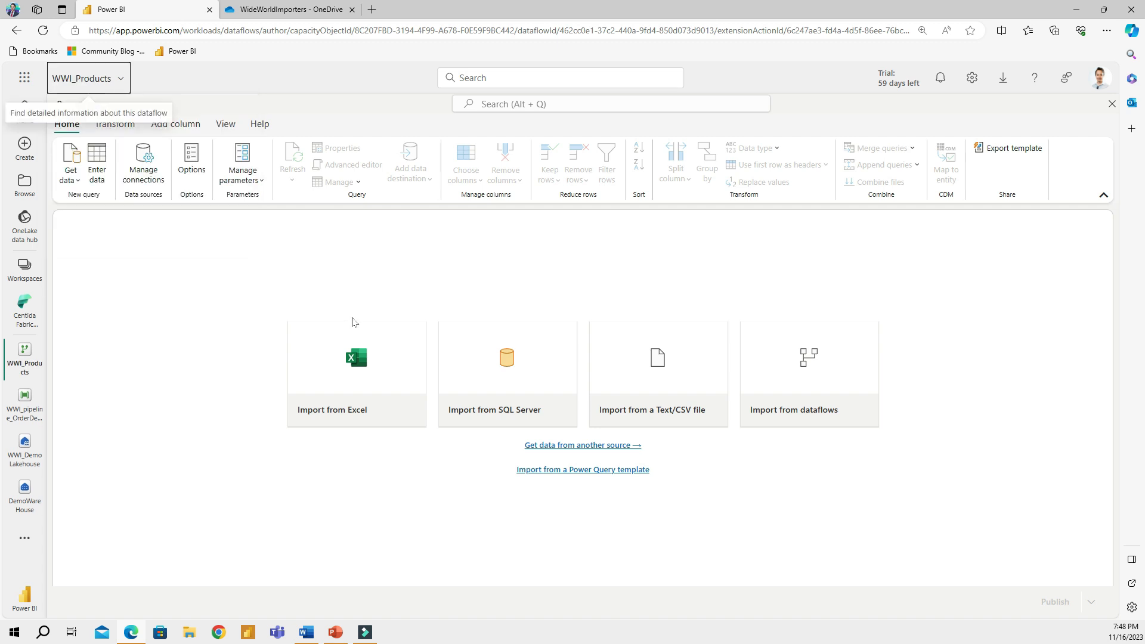
Import sheet1 of the Excel workbook WWI_Products.xlsx from the OneDrive folder WideWorldImporters as a query
{"action": "left_click", "coordinate": [384, 367]}
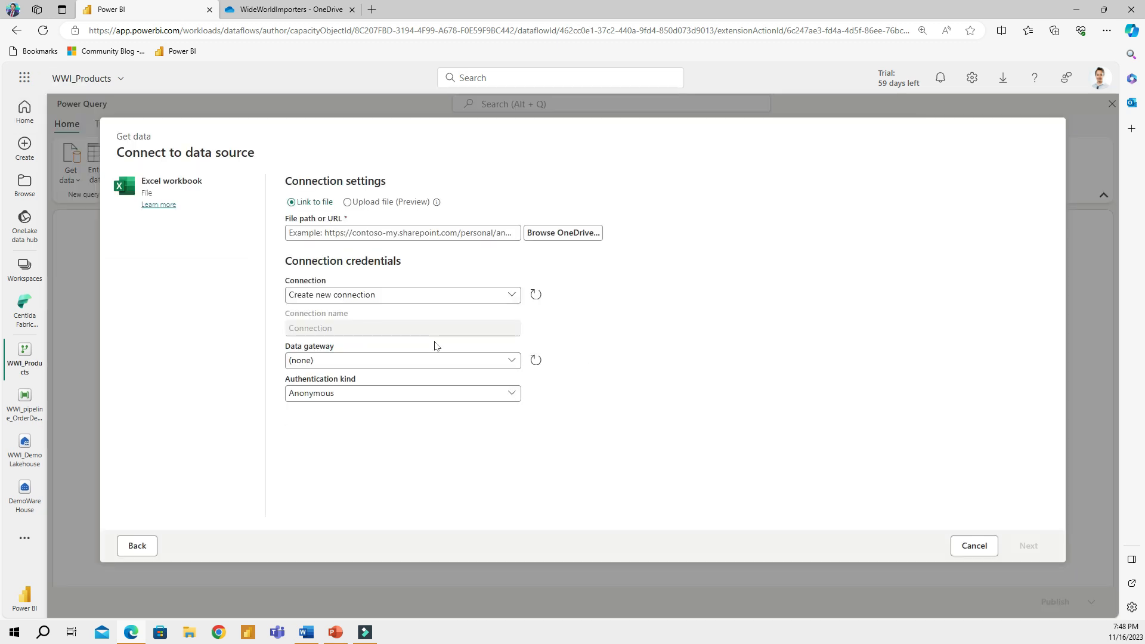
{"action": "left_click", "coordinate": [574, 236]}
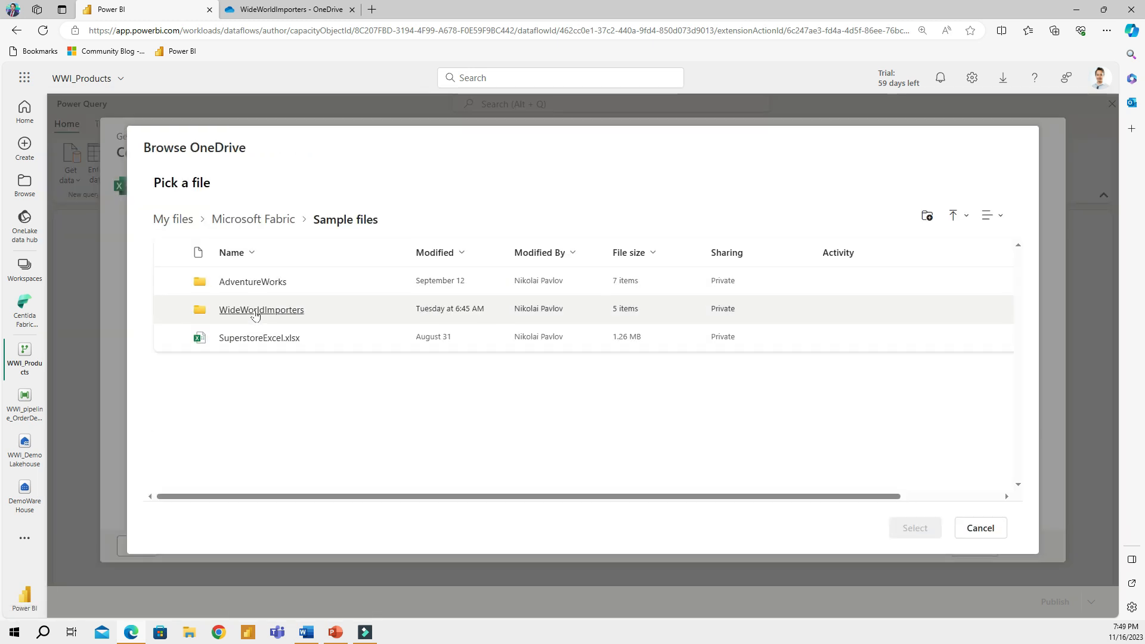
{"action": "left_click", "coordinate": [253, 311]}
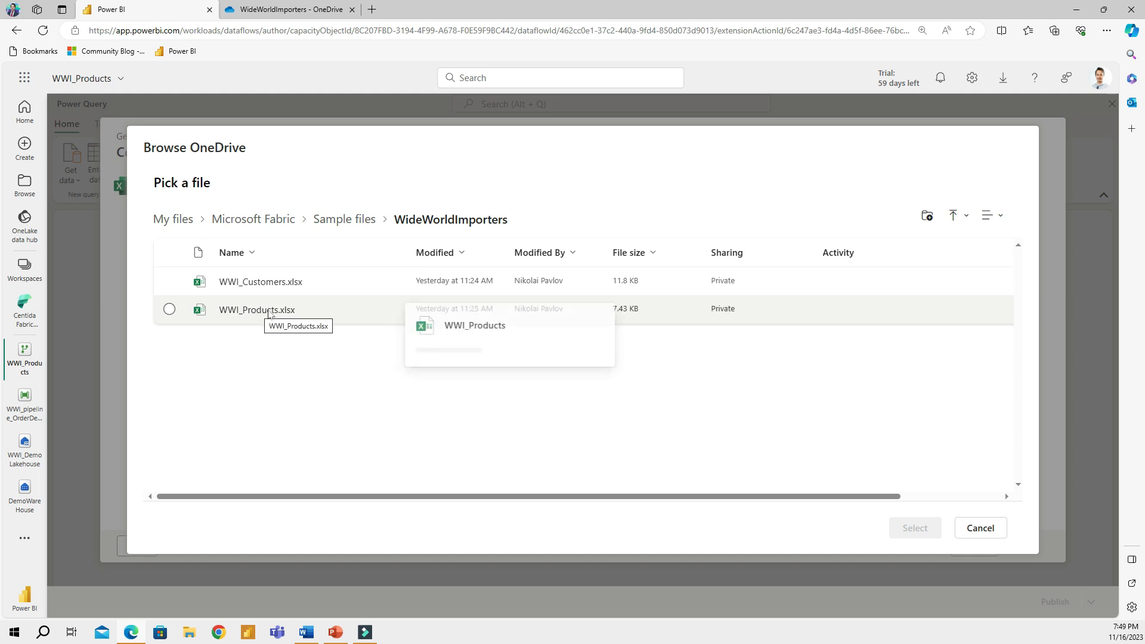
{"action": "left_click", "coordinate": [270, 313]}
{"action": "left_click", "coordinate": [915, 528]}
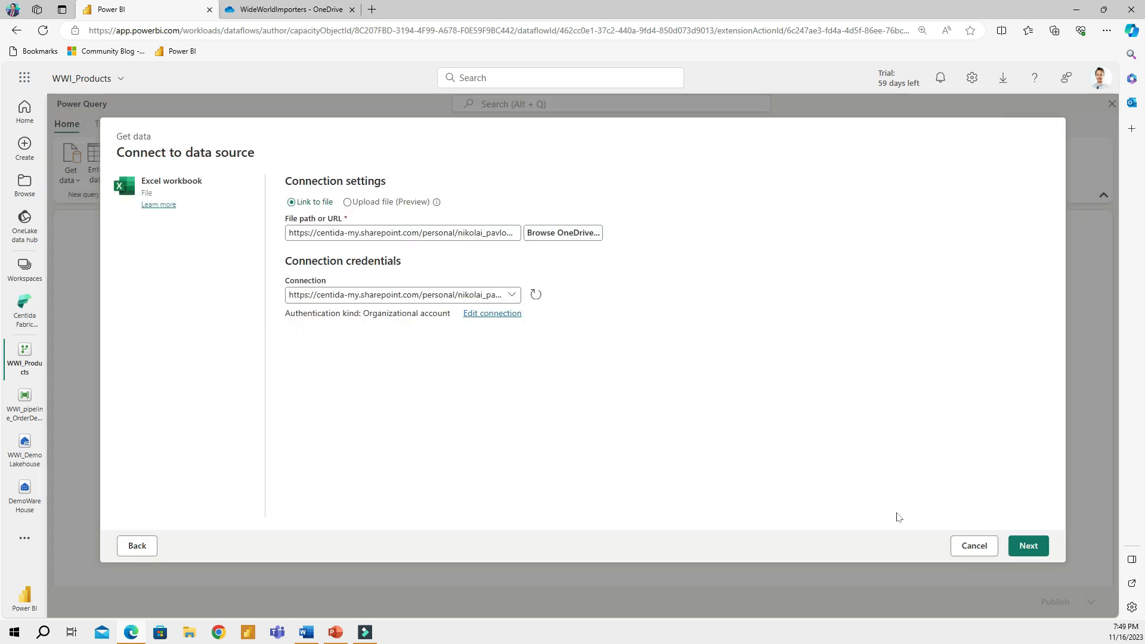
{"action": "left_click", "coordinate": [1030, 546]}
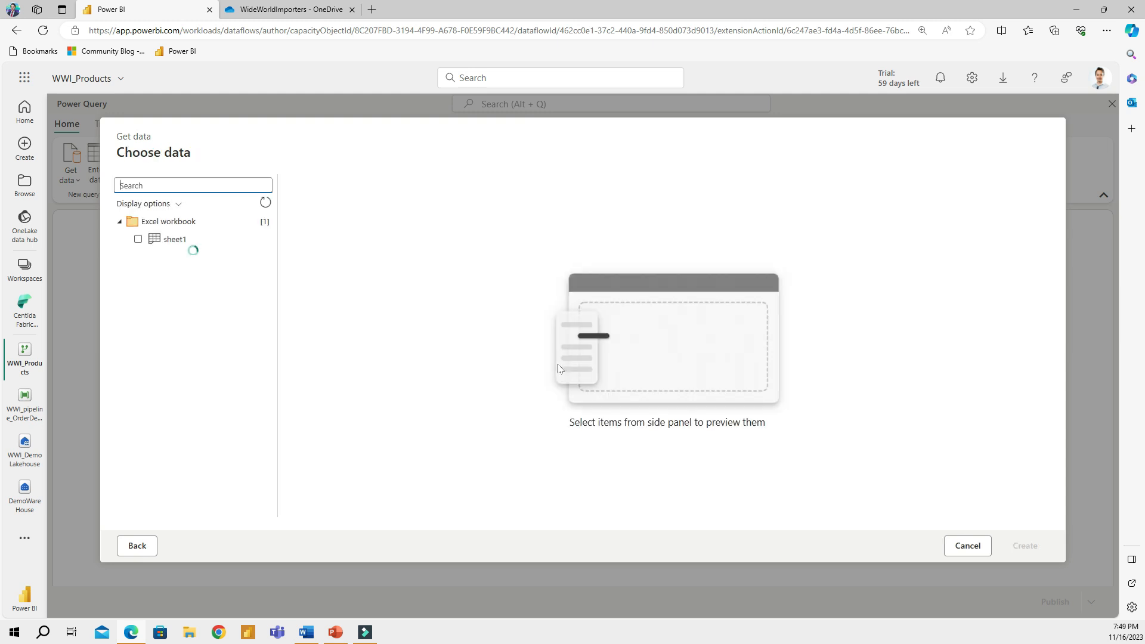
{"action": "left_click", "coordinate": [148, 241]}
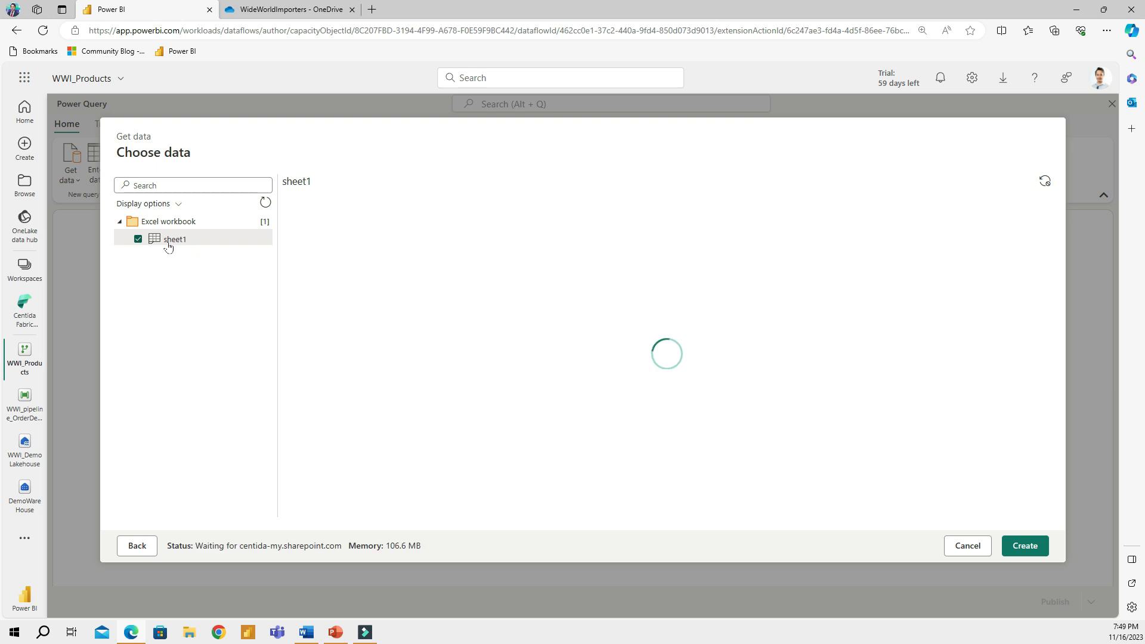
{"action": "left_click", "coordinate": [1036, 552]}
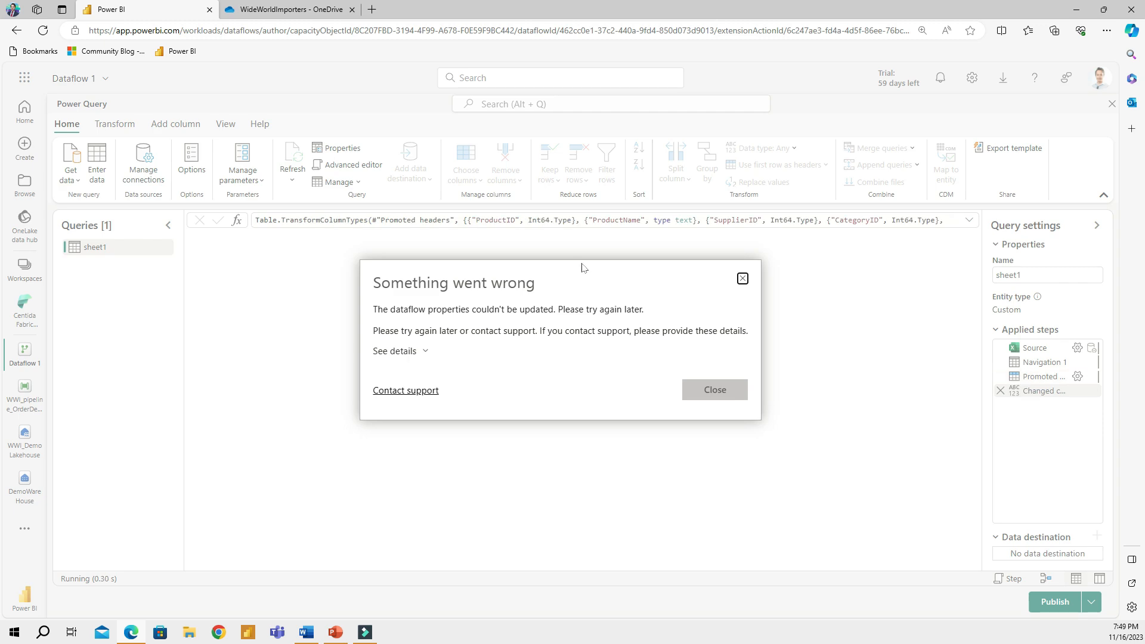
{"action": "left_click", "coordinate": [740, 393]}
Rename the sheet1 query to WWI_Products and remove its Discontinued column
{"action": "left_click", "coordinate": [1038, 273]}
{"action": "type", "text": "WWI_Products"}
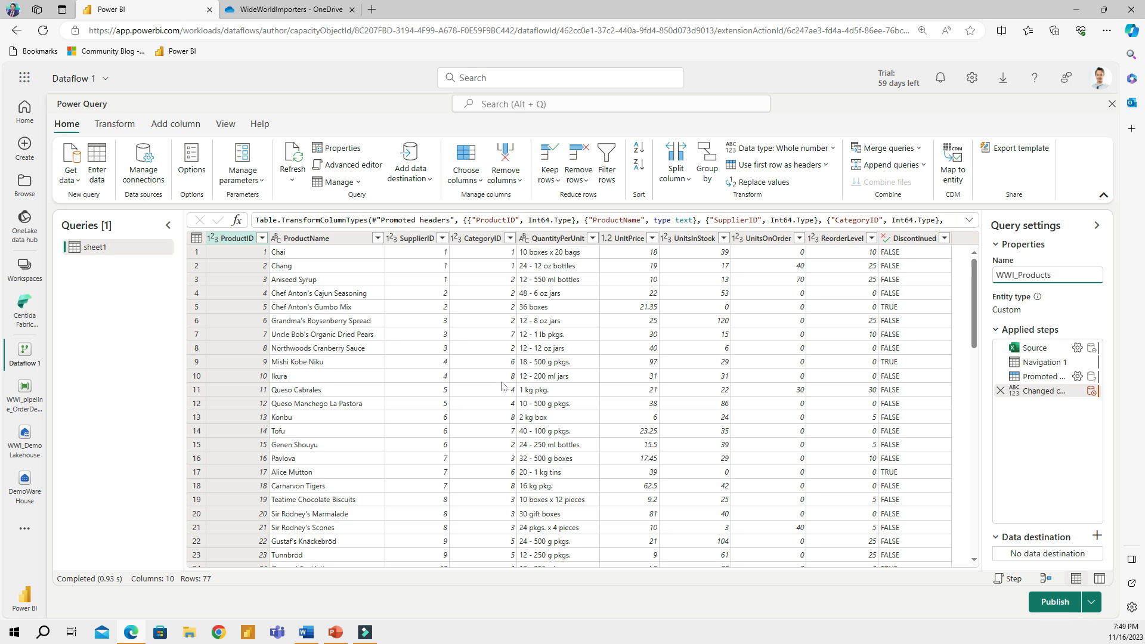
{"action": "key", "text": "Return"}
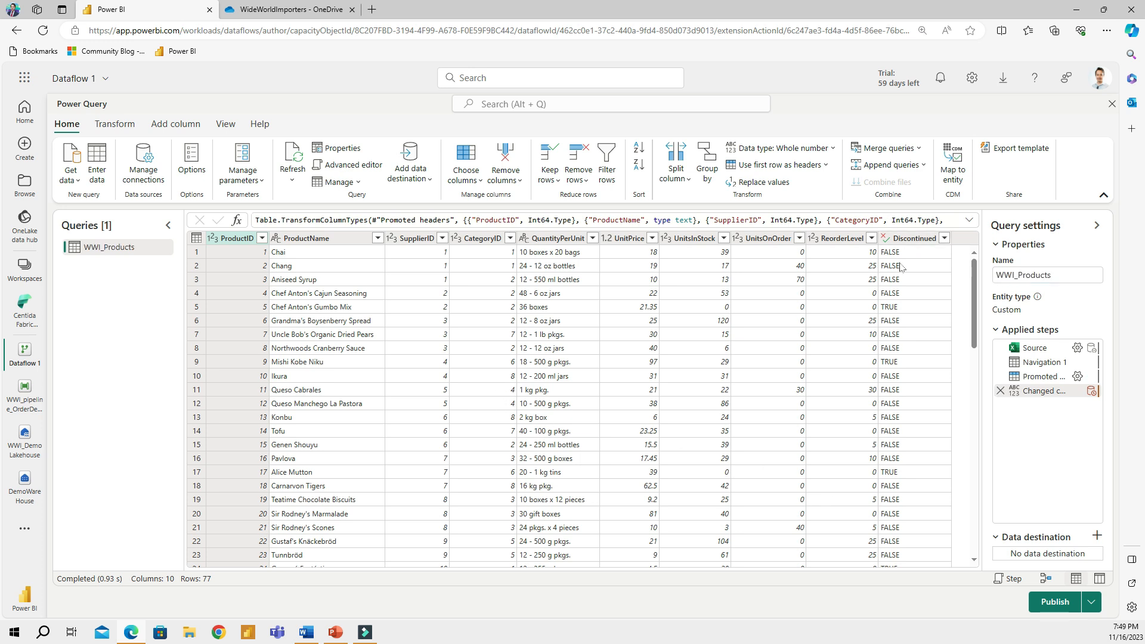
{"action": "left_click", "coordinate": [908, 244]}
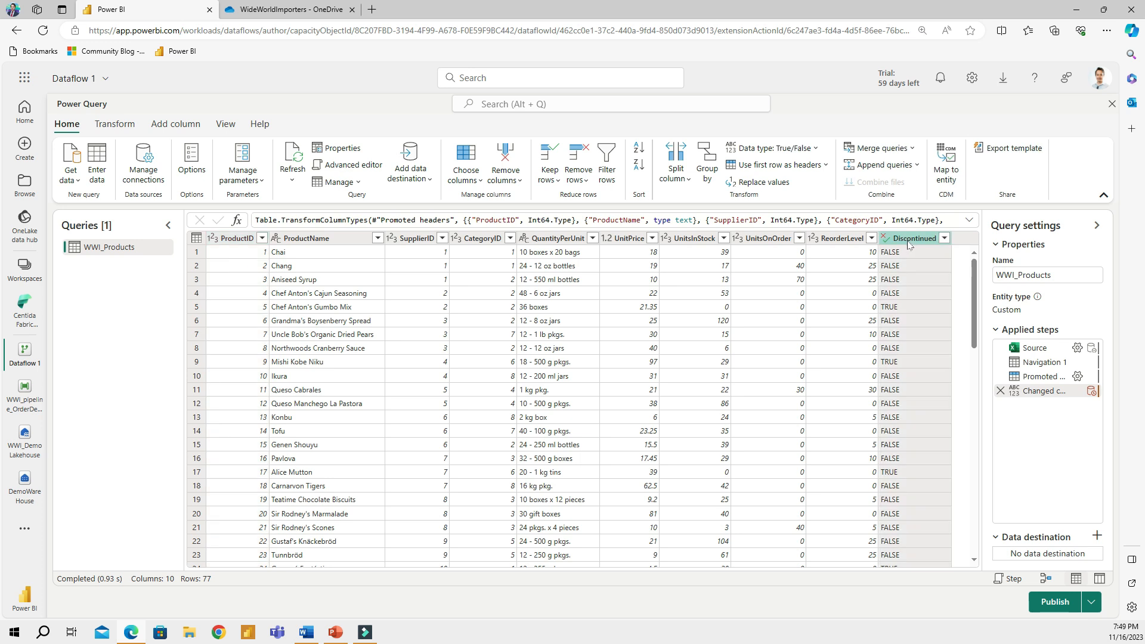
{"action": "left_click", "coordinate": [507, 150]}
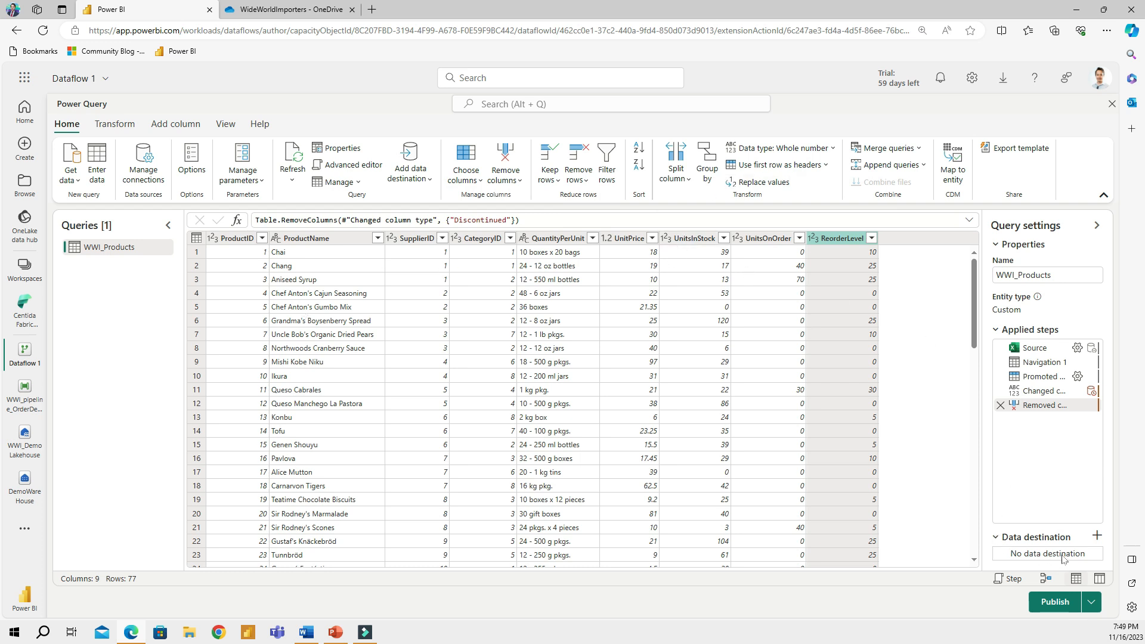
Add a Lakehouse destination that writes the query to a new WWI_Products table in WWI_DemoLakehouse, using the Replace update method
{"action": "left_click", "coordinate": [1098, 536]}
{"action": "left_click", "coordinate": [1027, 492]}
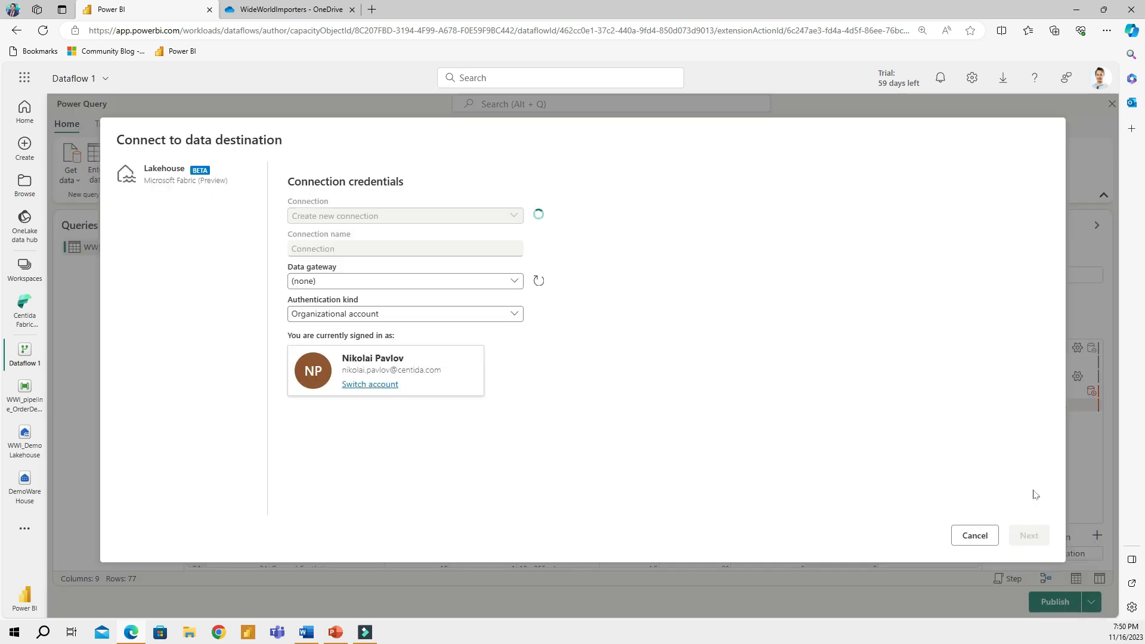
{"action": "left_click", "coordinate": [1029, 535]}
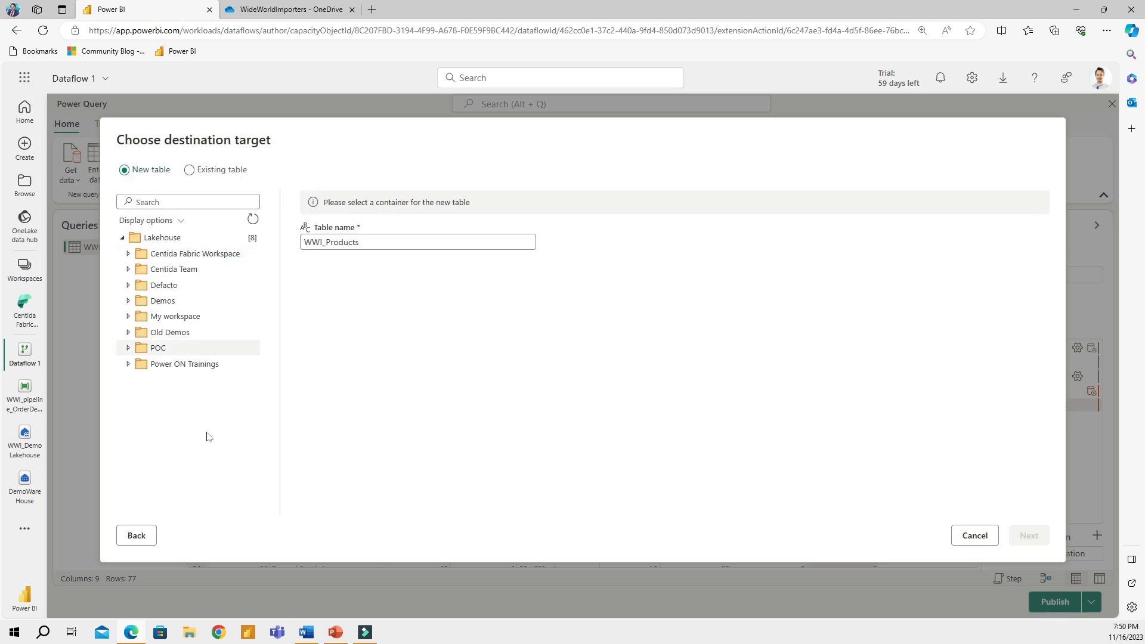
{"action": "left_click", "coordinate": [129, 255]}
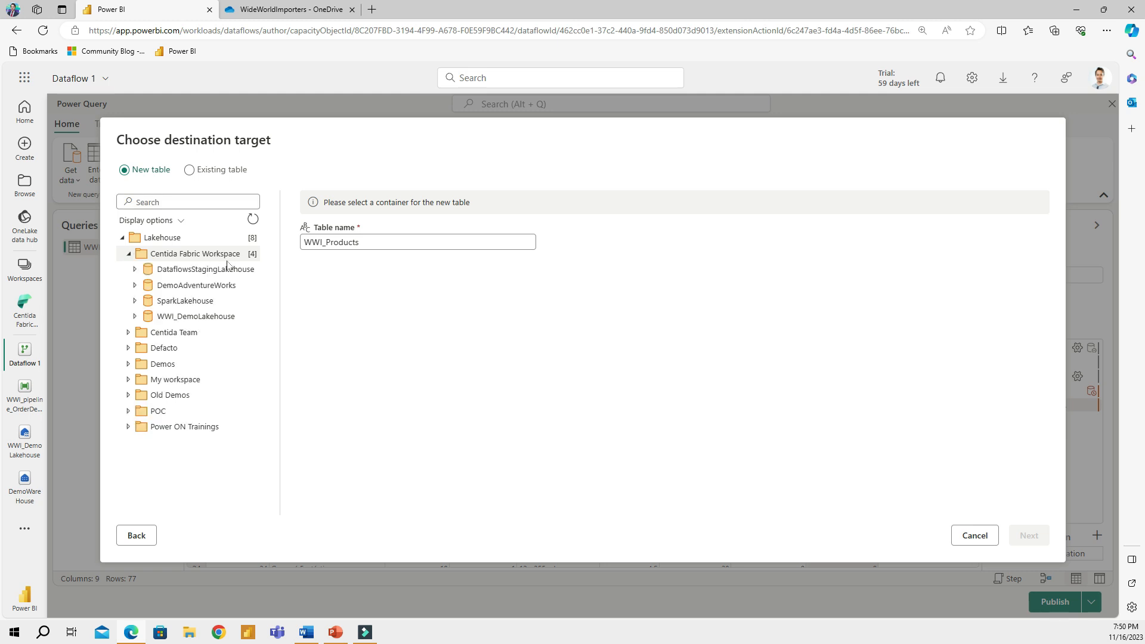
{"action": "left_click", "coordinate": [171, 318]}
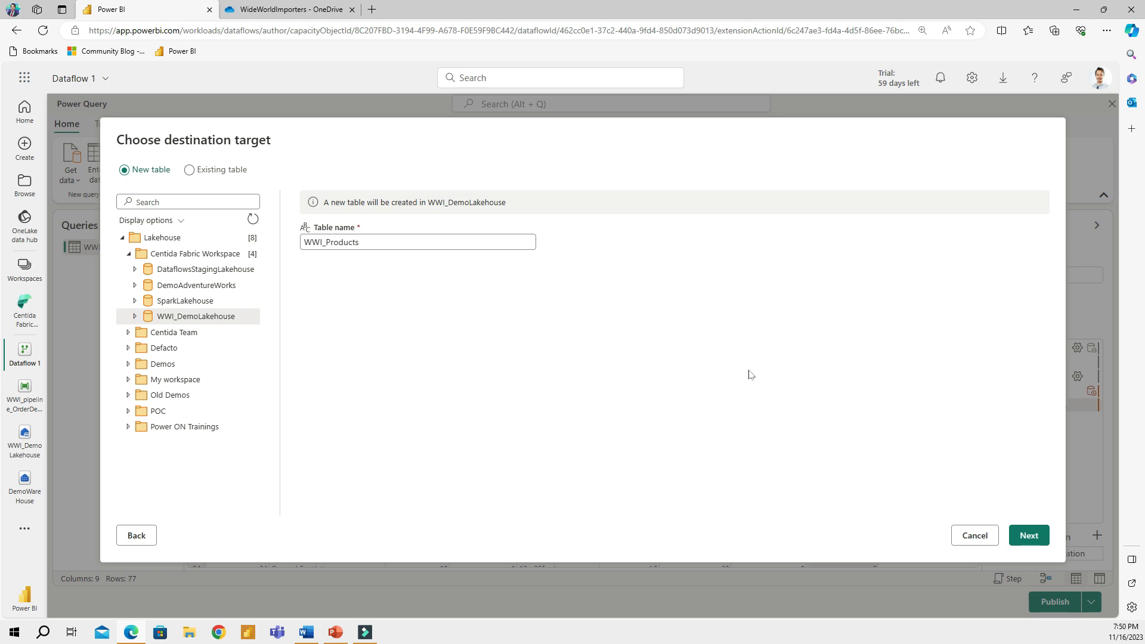
{"action": "left_click", "coordinate": [1030, 536]}
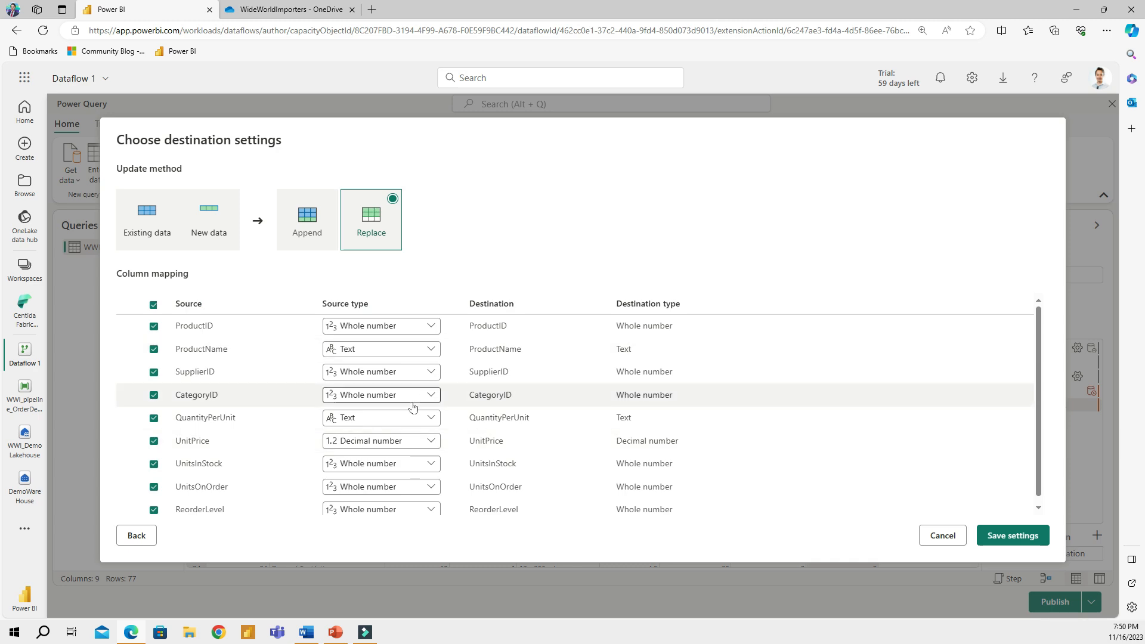
{"action": "left_click", "coordinate": [1012, 537]}
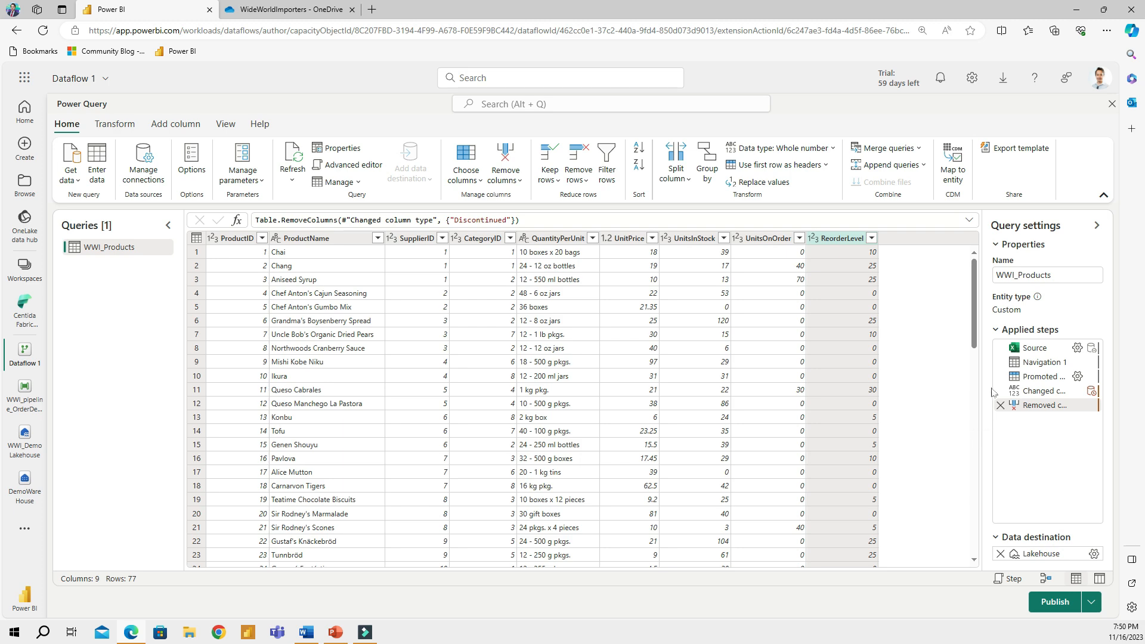
Look at the source workbook in OneDrive by selecting only WWI_Products.xlsx in the WideWorldImporters folder, and return to the dataflow
{"action": "left_click", "coordinate": [292, 6]}
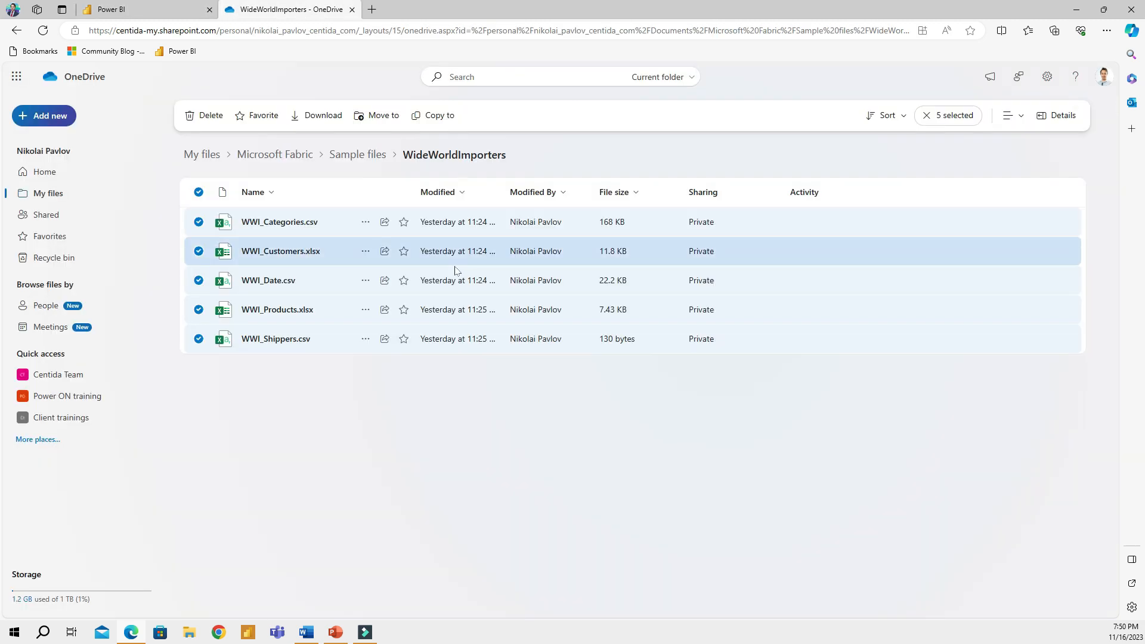
{"action": "left_click", "coordinate": [294, 417]}
{"action": "left_click", "coordinate": [280, 310]}
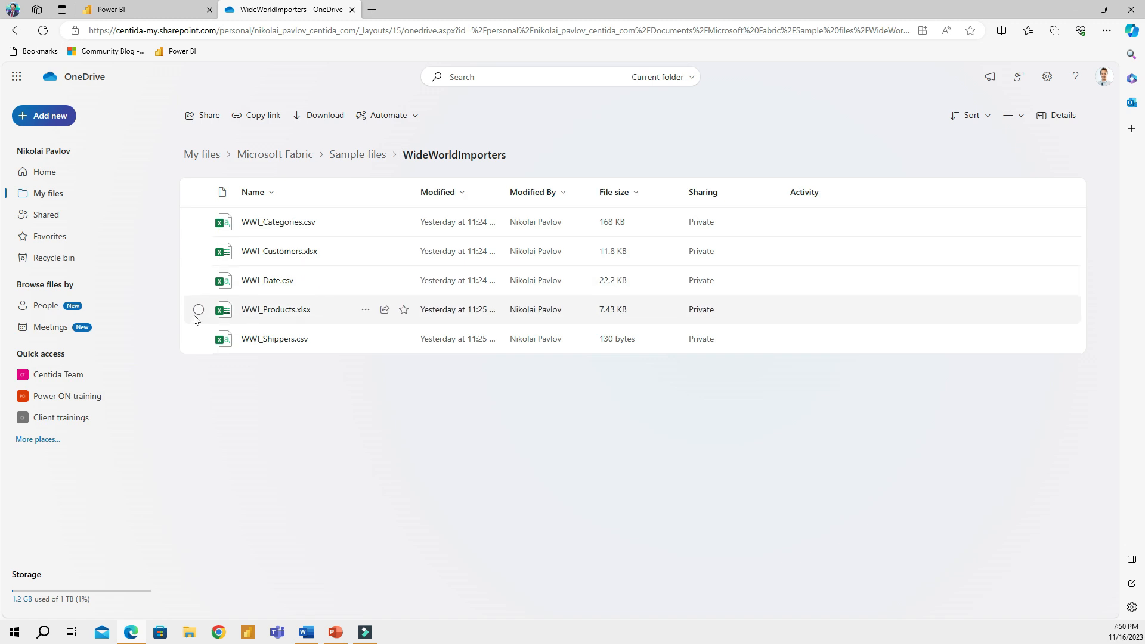
{"action": "left_click", "coordinate": [198, 312]}
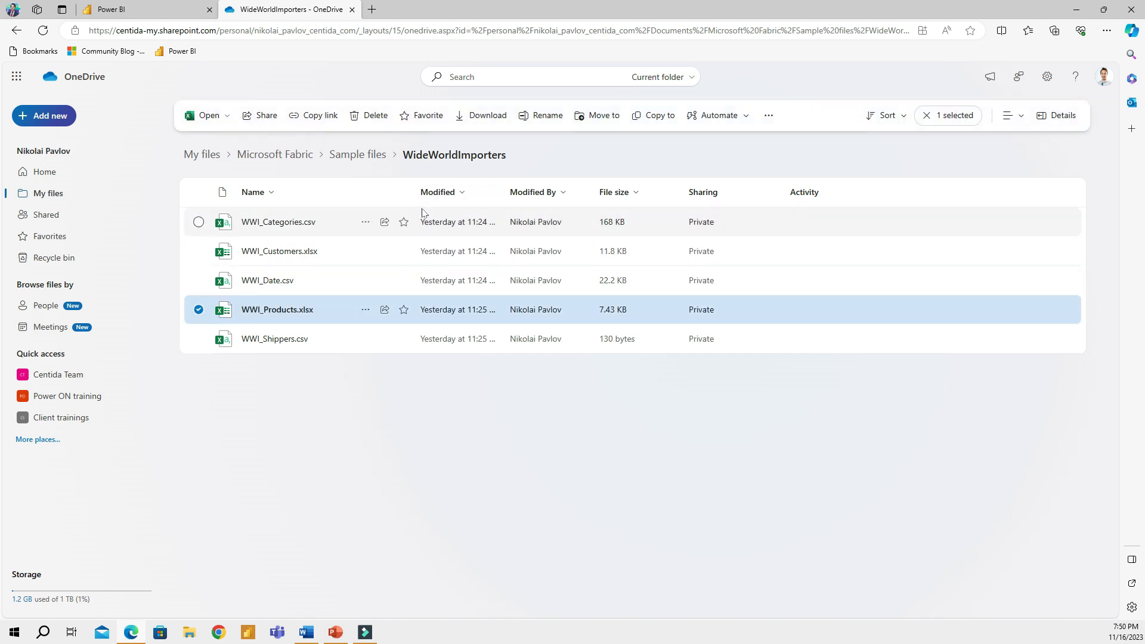
{"action": "left_click", "coordinate": [145, 10]}
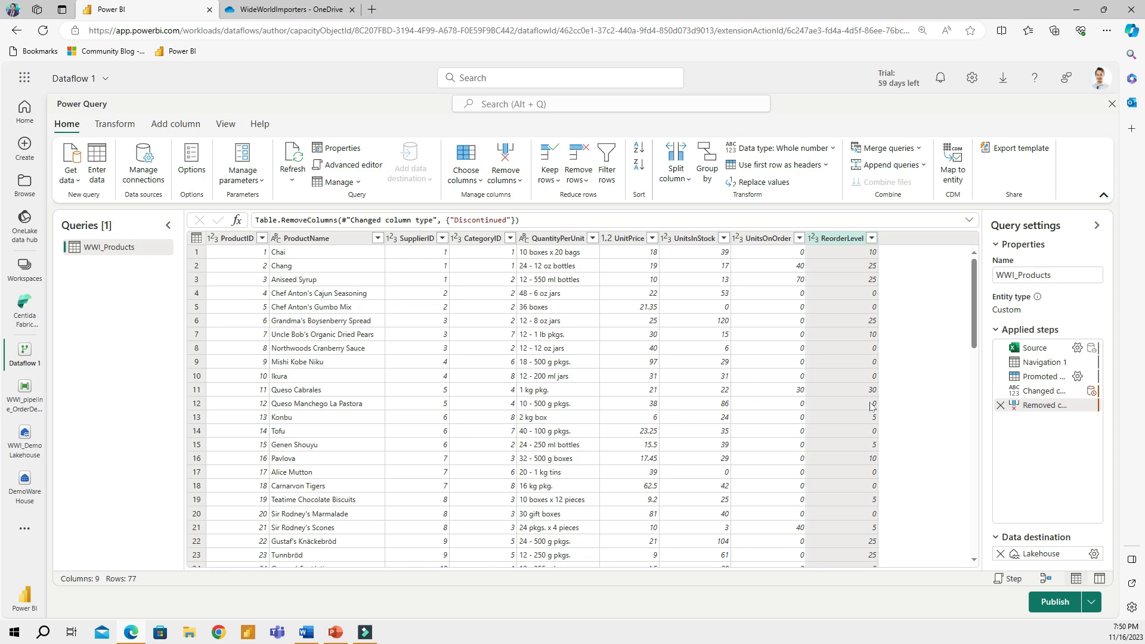
Publish the products dataflow and check its publishing status in the notifications from the workspace
{"action": "left_click", "coordinate": [1056, 604]}
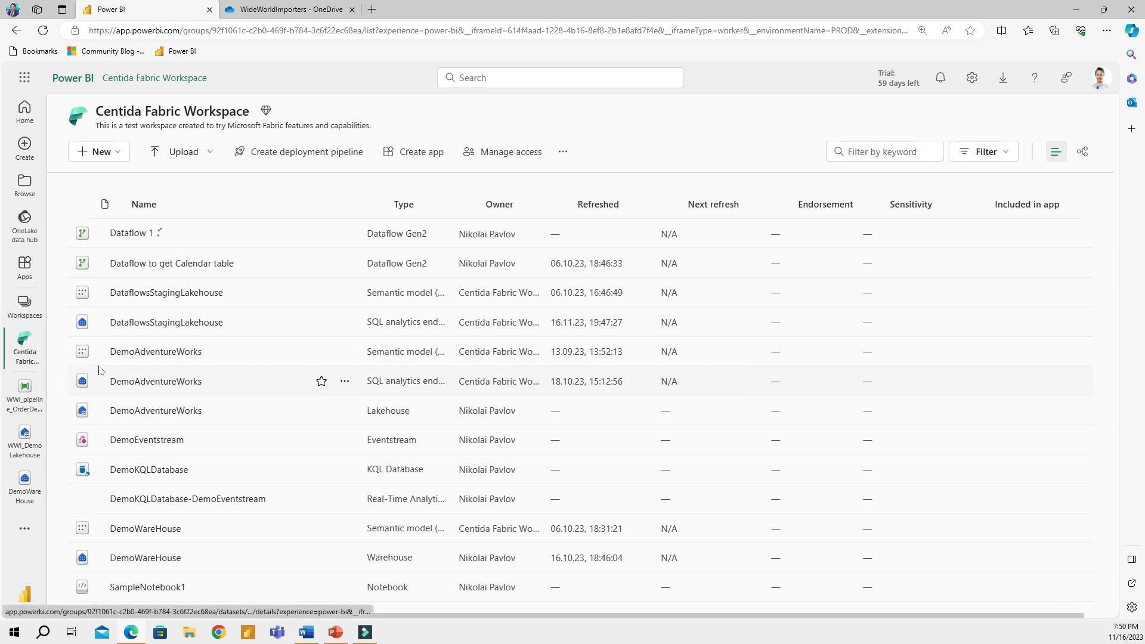
{"action": "left_click", "coordinate": [24, 441]}
{"action": "left_click", "coordinate": [942, 80]}
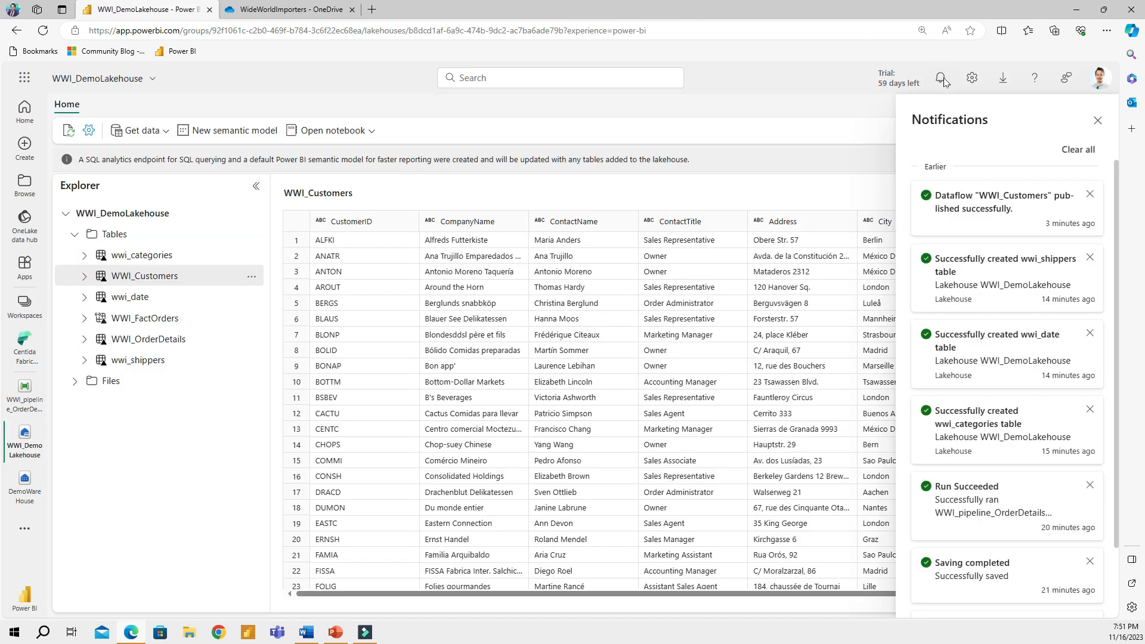
{"action": "key", "text": "alt+Left"}
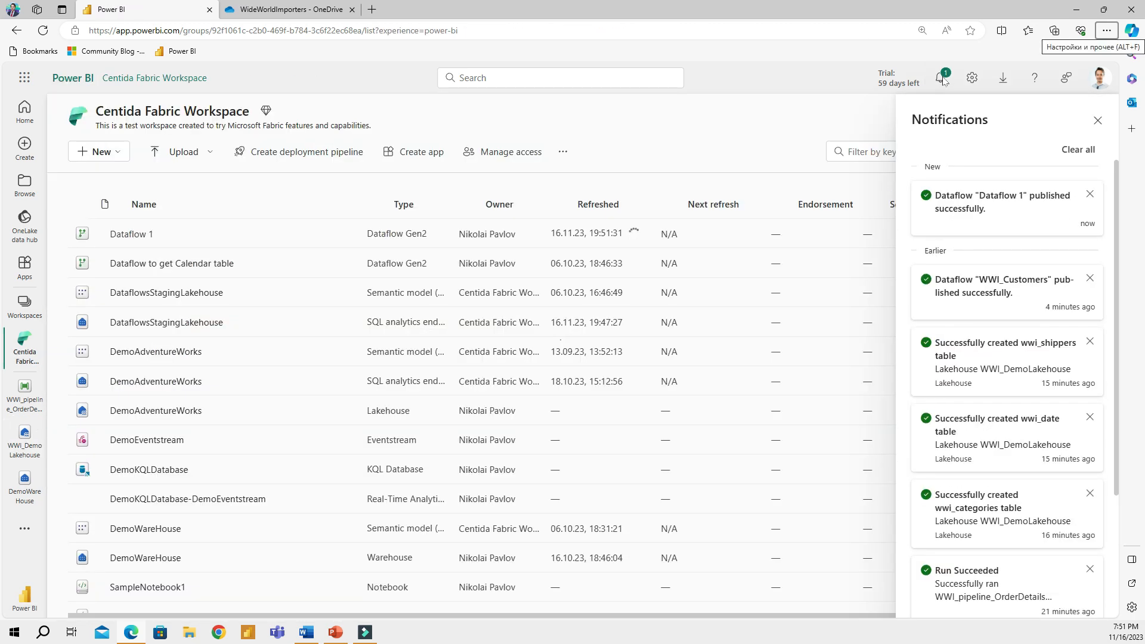
{"action": "left_click", "coordinate": [942, 80]}
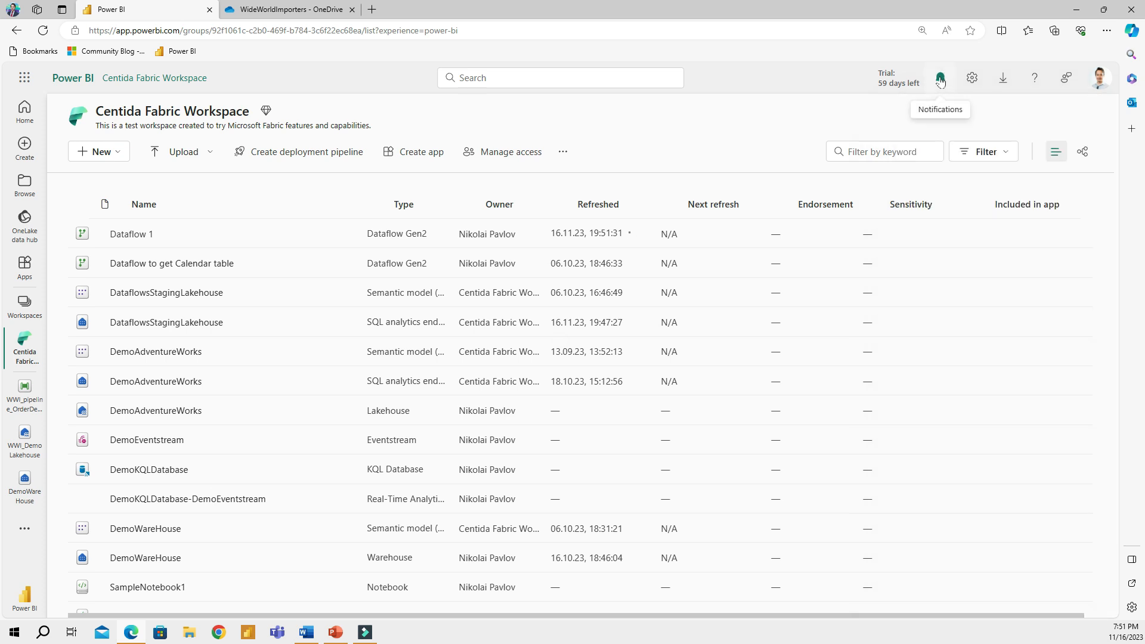
Open Dataflow 1 for editing, rename it WWI_Dataflow_Products and exit the editor
{"action": "left_click", "coordinate": [345, 235]}
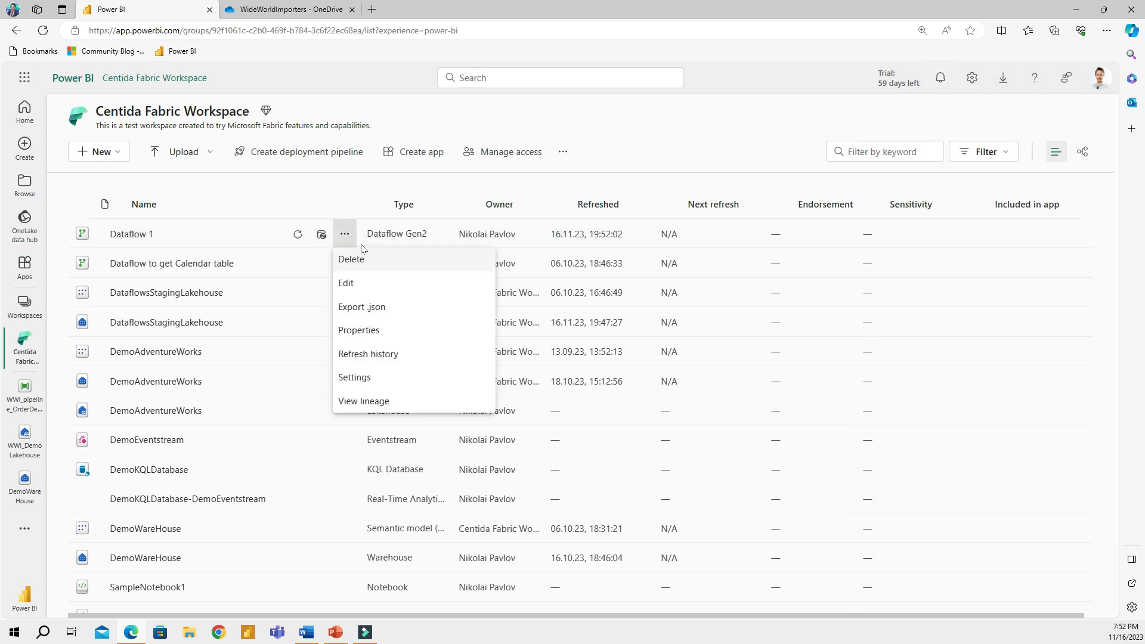
{"action": "left_click", "coordinate": [367, 289]}
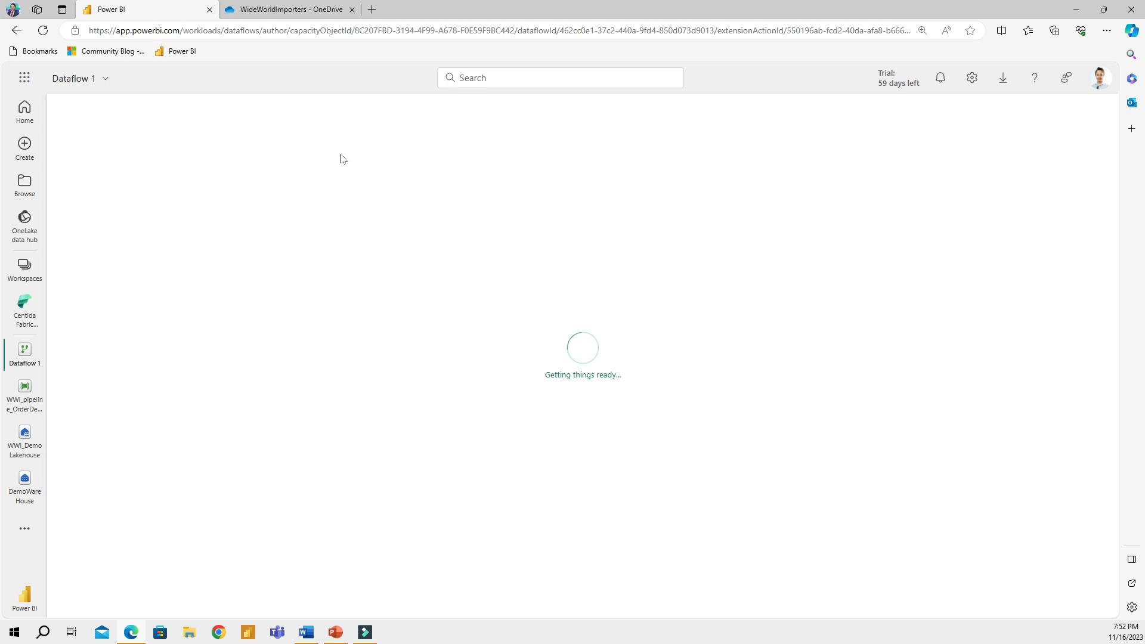
{"action": "left_click", "coordinate": [69, 78]}
{"action": "key", "text": "ctrl+a"}
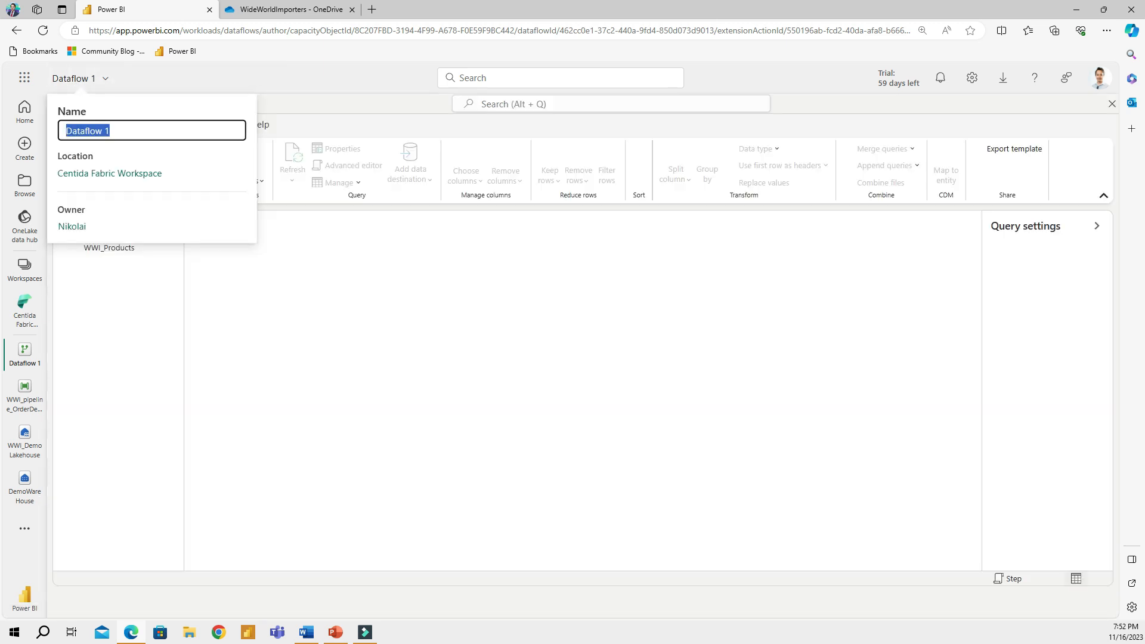
{"action": "type", "text": "WWI_"}
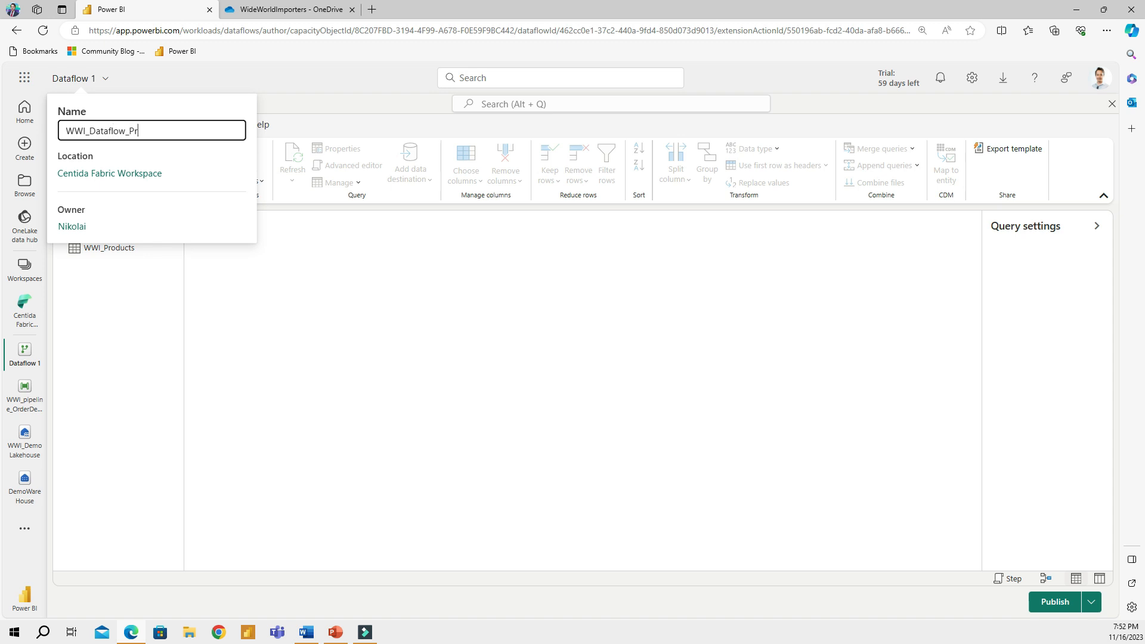
{"action": "key", "text": "Return"}
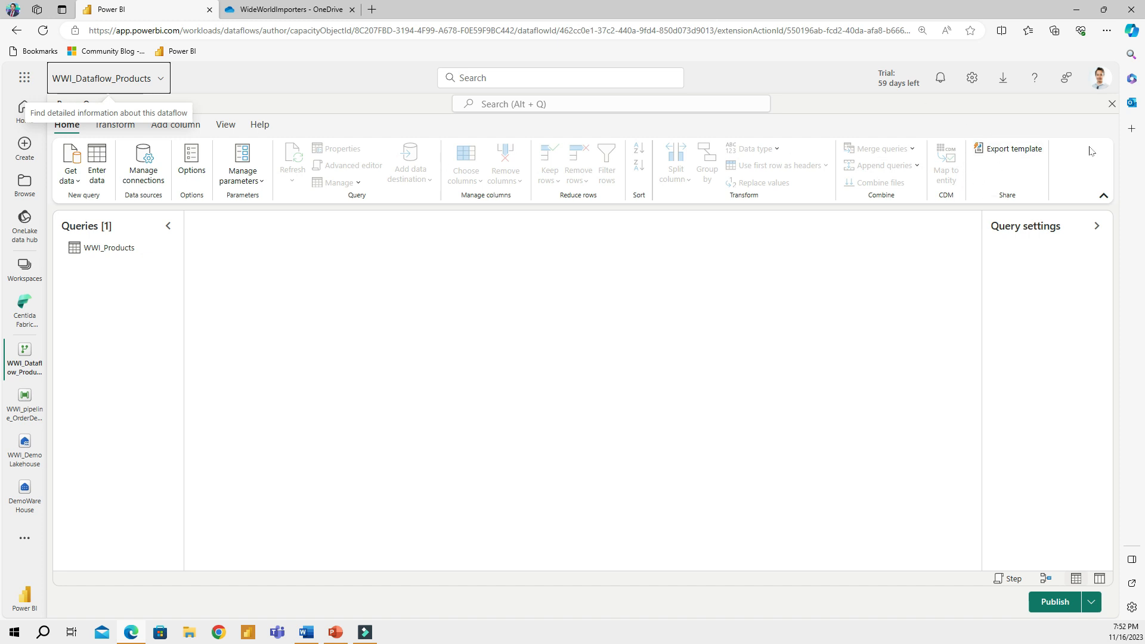
{"action": "left_click", "coordinate": [1112, 105]}
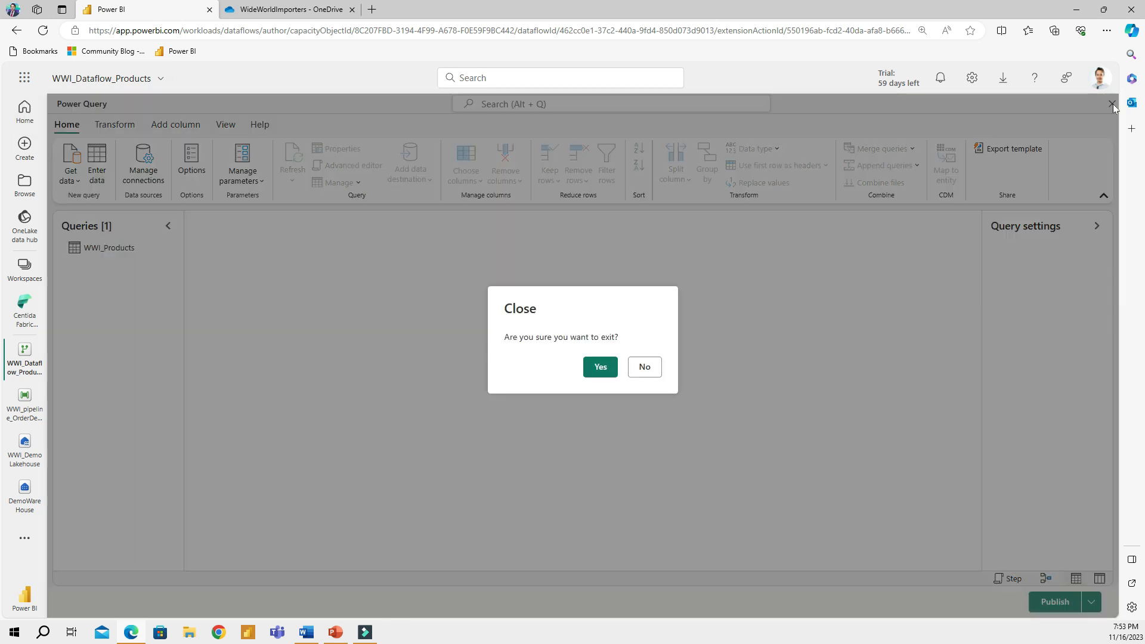
{"action": "left_click", "coordinate": [600, 367]}
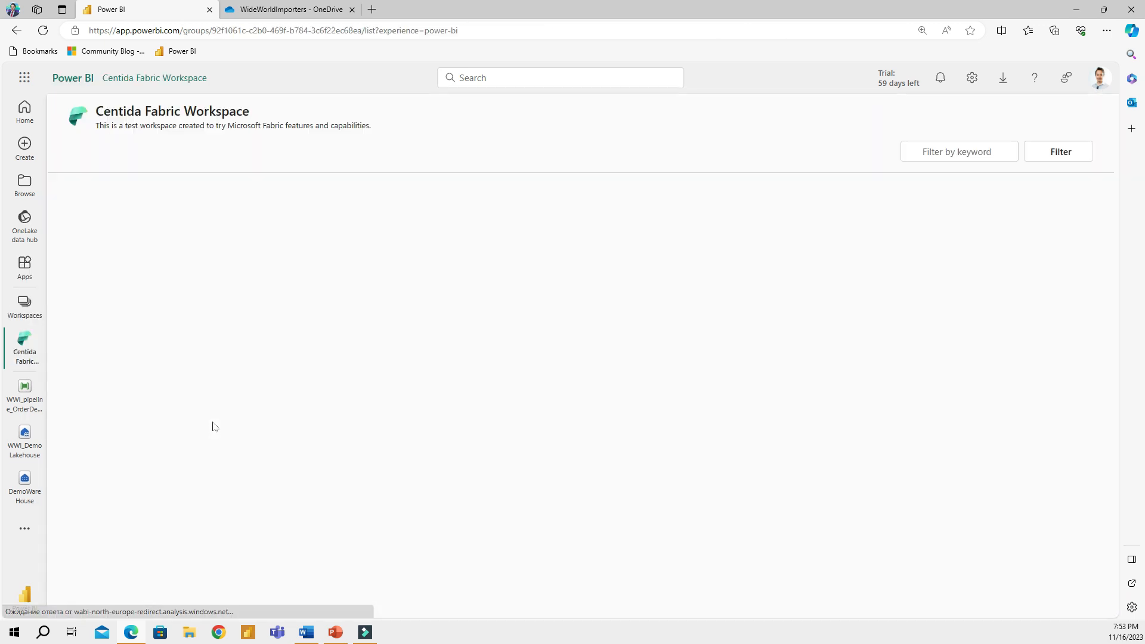
Open the WWI_Customers dataflow for editing, rename it WWI_Dataflow_Customers and exit back to the workspace list
{"action": "scroll", "coordinate": [205, 325], "scroll_direction": "down", "scroll_amount": 5}
{"action": "scroll", "coordinate": [195, 376], "scroll_direction": "up", "scroll_amount": 5}
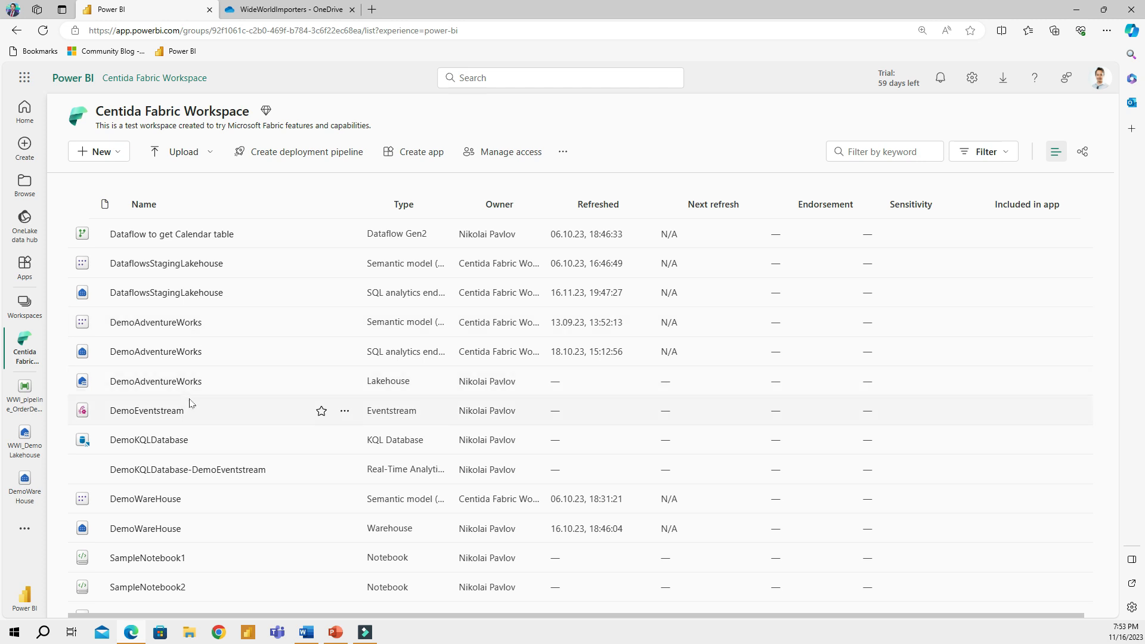
{"action": "scroll", "coordinate": [182, 417], "scroll_direction": "down", "scroll_amount": 5}
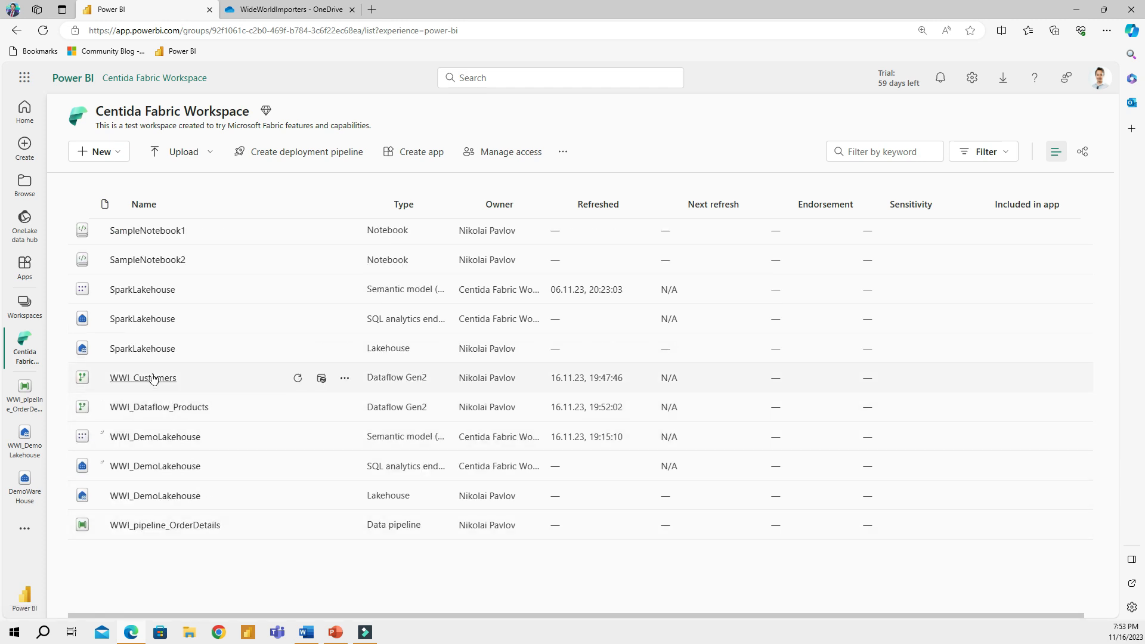
{"action": "left_click", "coordinate": [345, 380]}
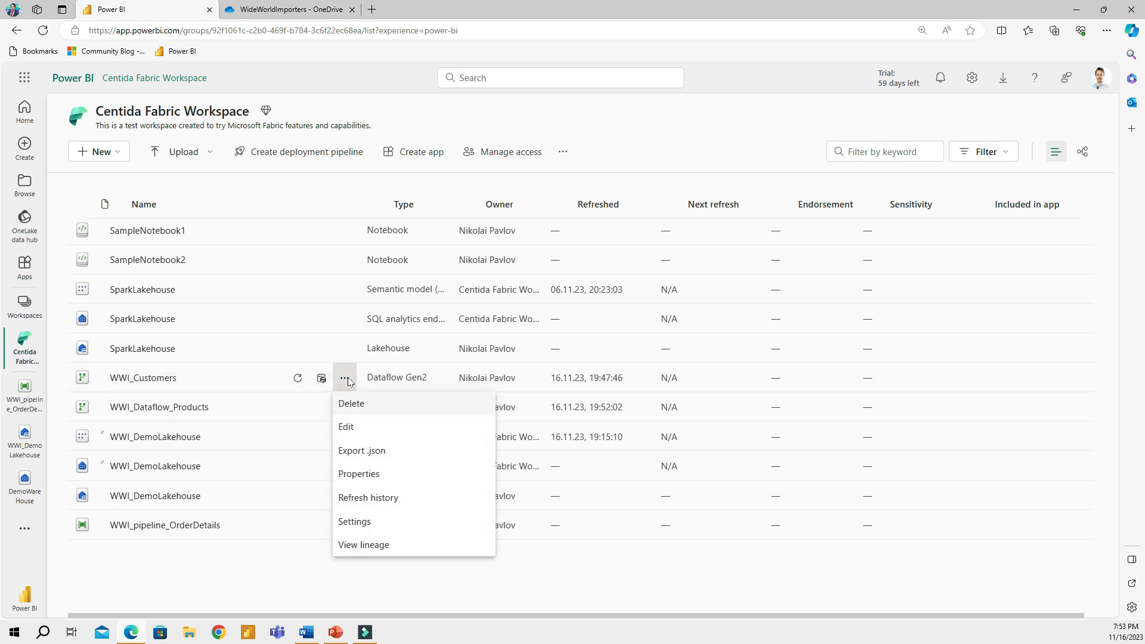
{"action": "left_click", "coordinate": [363, 431]}
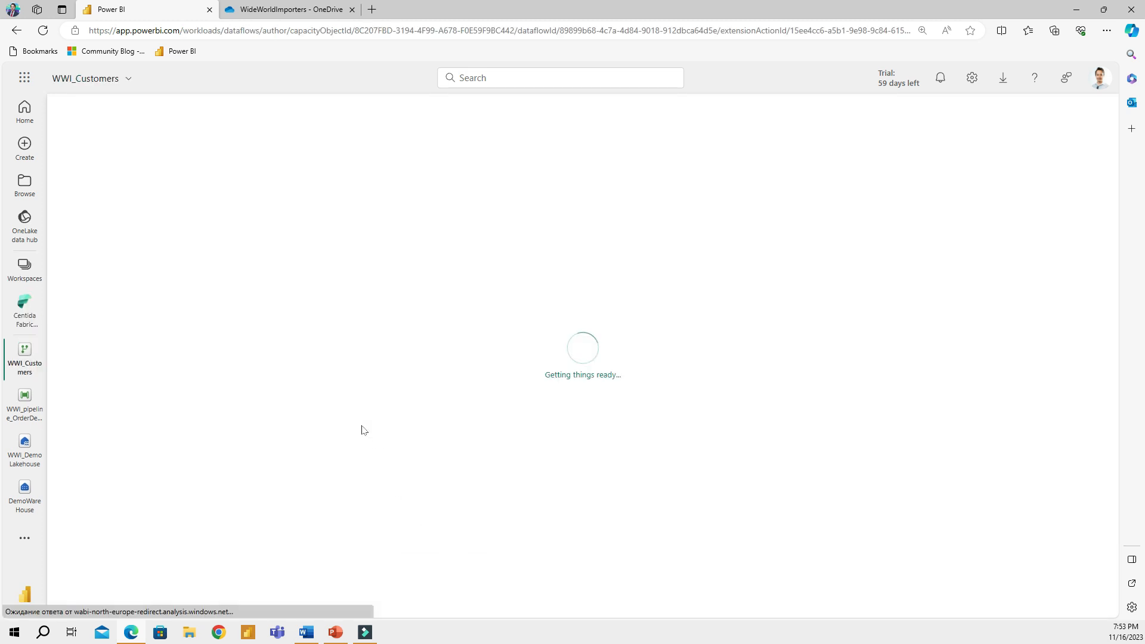
{"action": "left_click", "coordinate": [77, 83]}
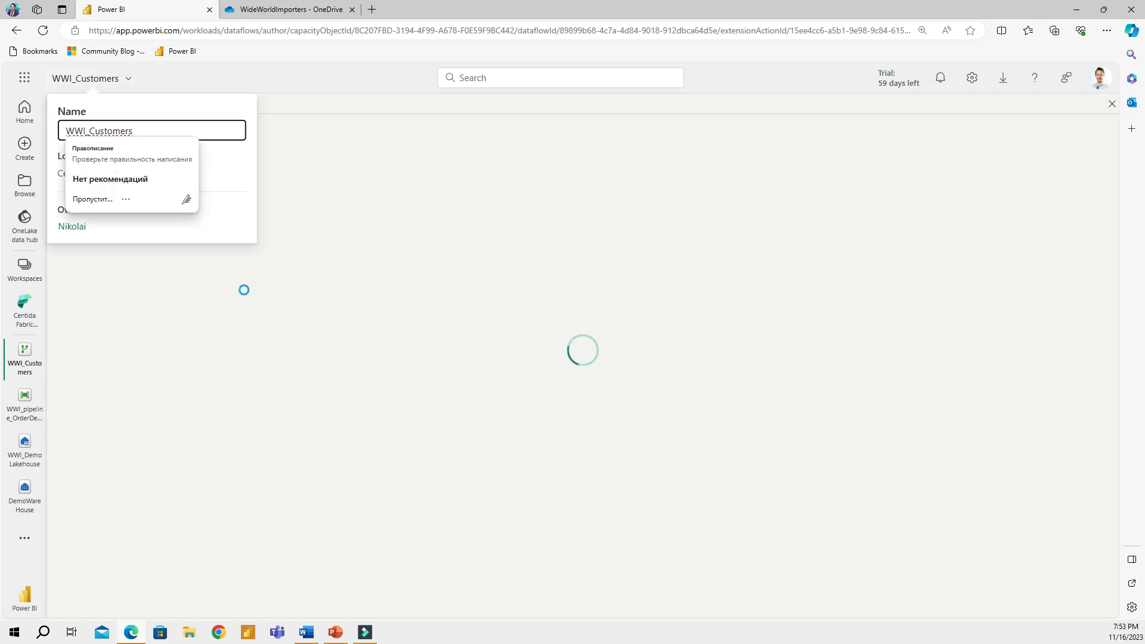
{"action": "type", "text": "Dataflow_"}
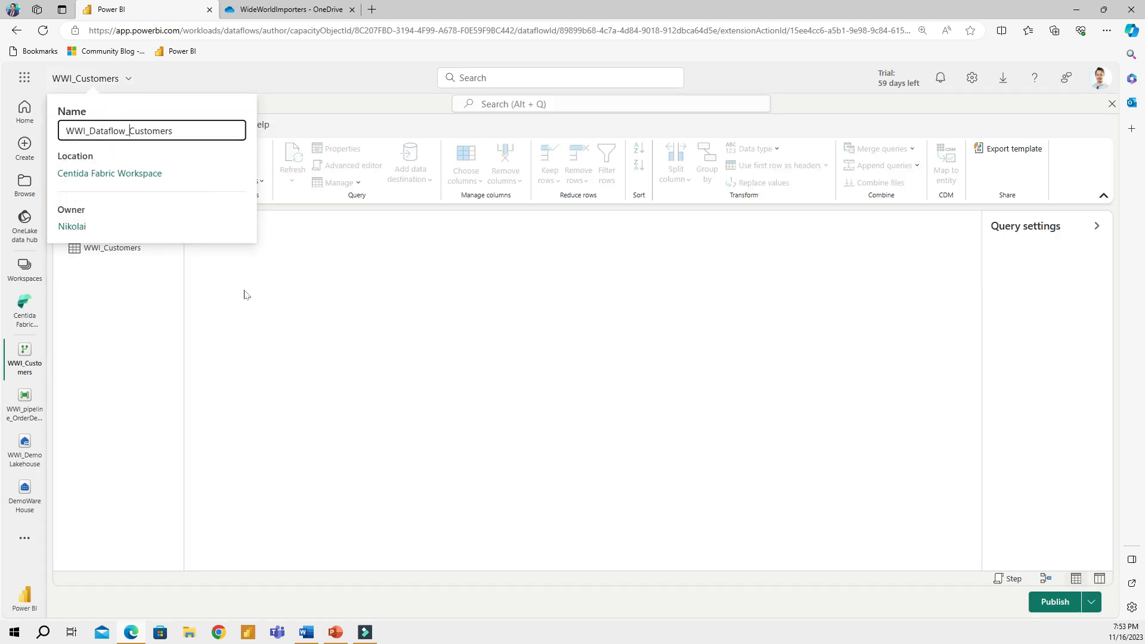
{"action": "key", "text": "End"}
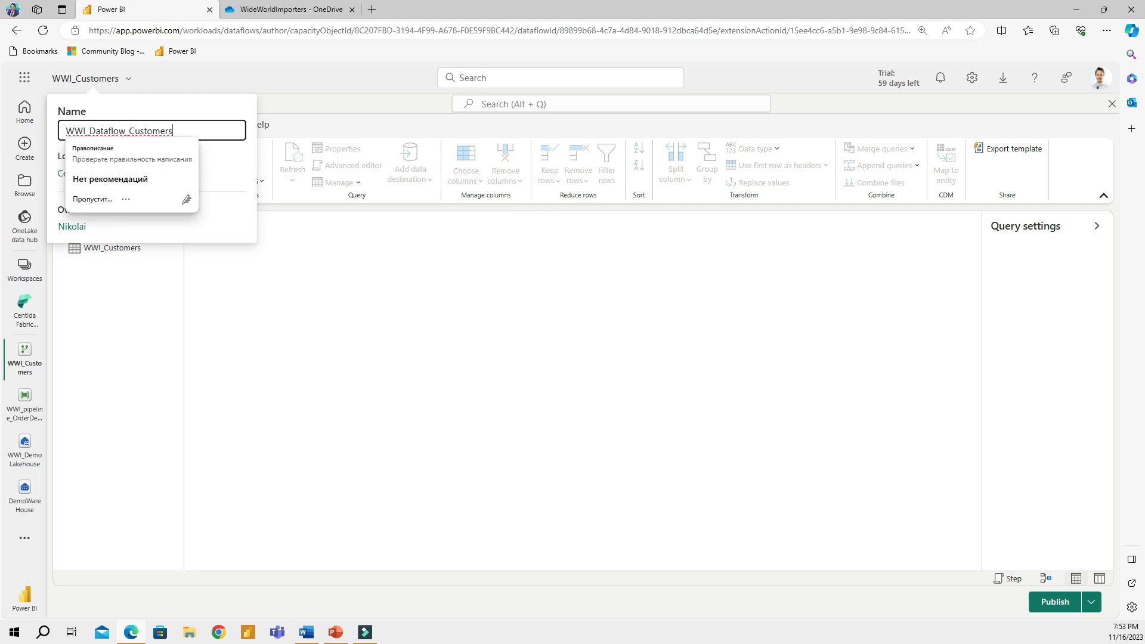
{"action": "key", "text": "Return"}
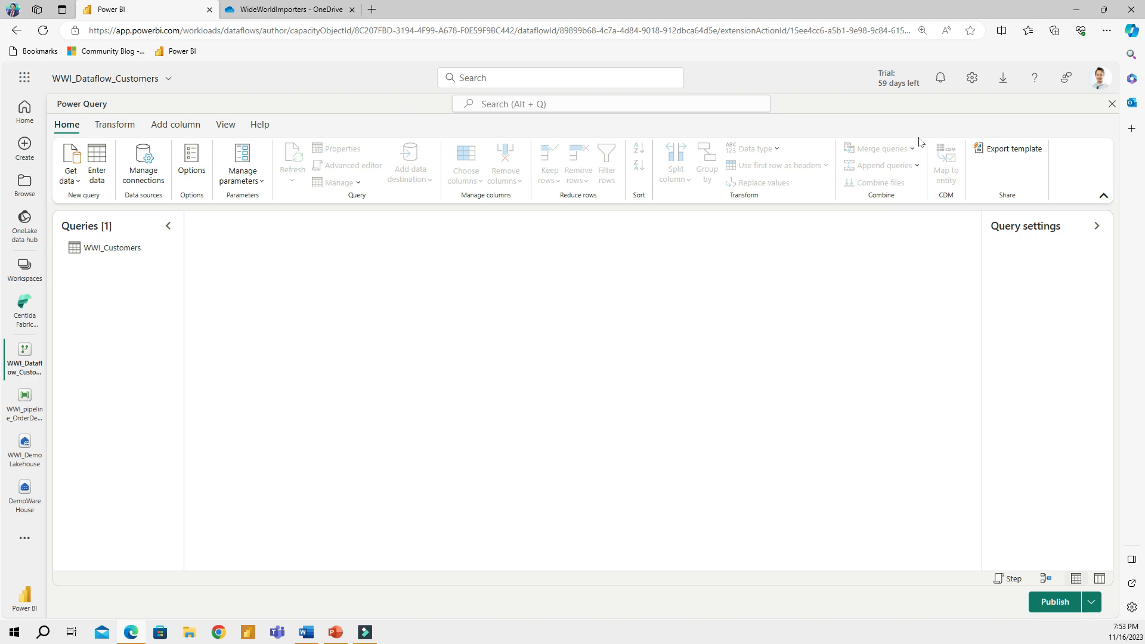
{"action": "left_click", "coordinate": [1113, 105]}
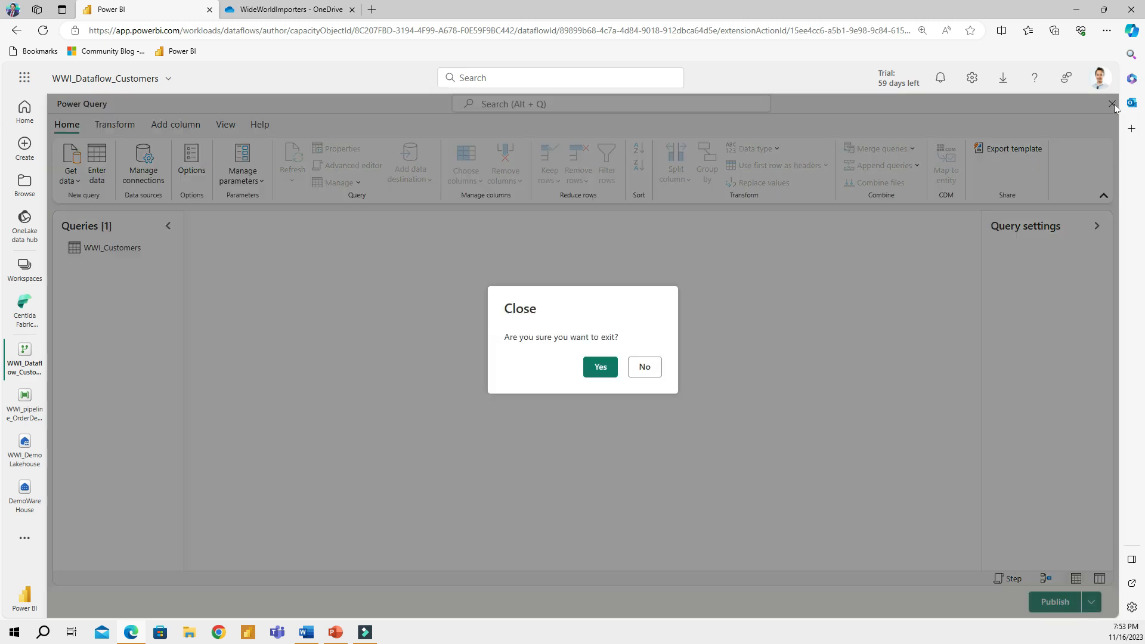
{"action": "left_click", "coordinate": [597, 365]}
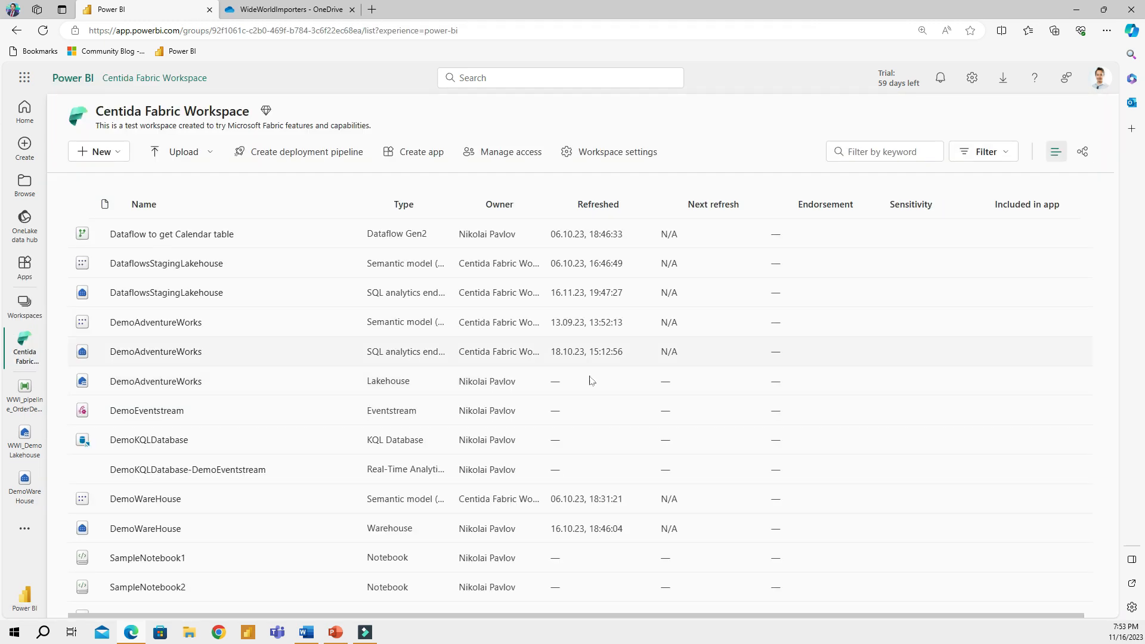
{"action": "scroll", "coordinate": [276, 463], "scroll_direction": "down", "scroll_amount": 6}
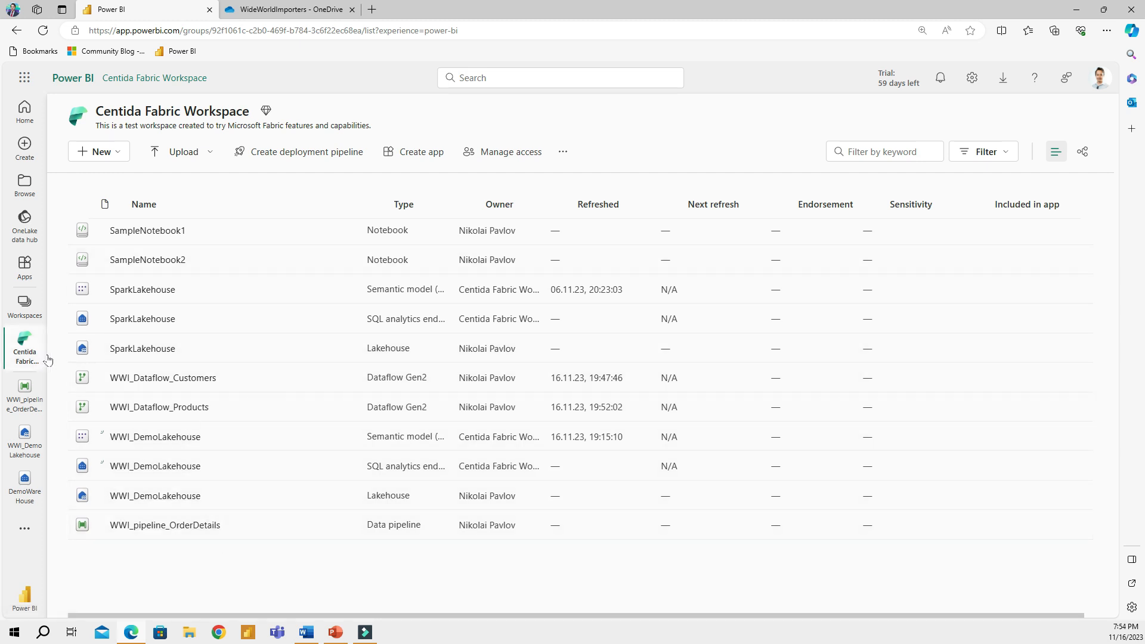
Open WWI_DemoLakehouse, inspect the WWI_Products folder under Unidentified, and refresh the lakehouse so it is recognised as a table
{"action": "left_click", "coordinate": [42, 444]}
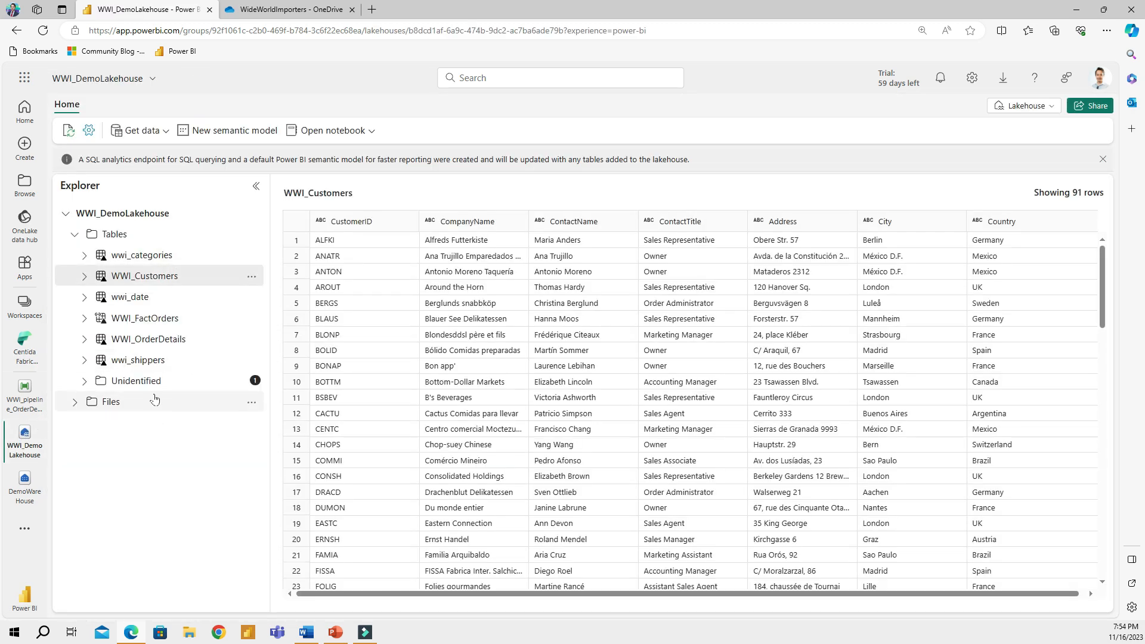
{"action": "left_click", "coordinate": [84, 381]}
{"action": "left_click", "coordinate": [75, 401]}
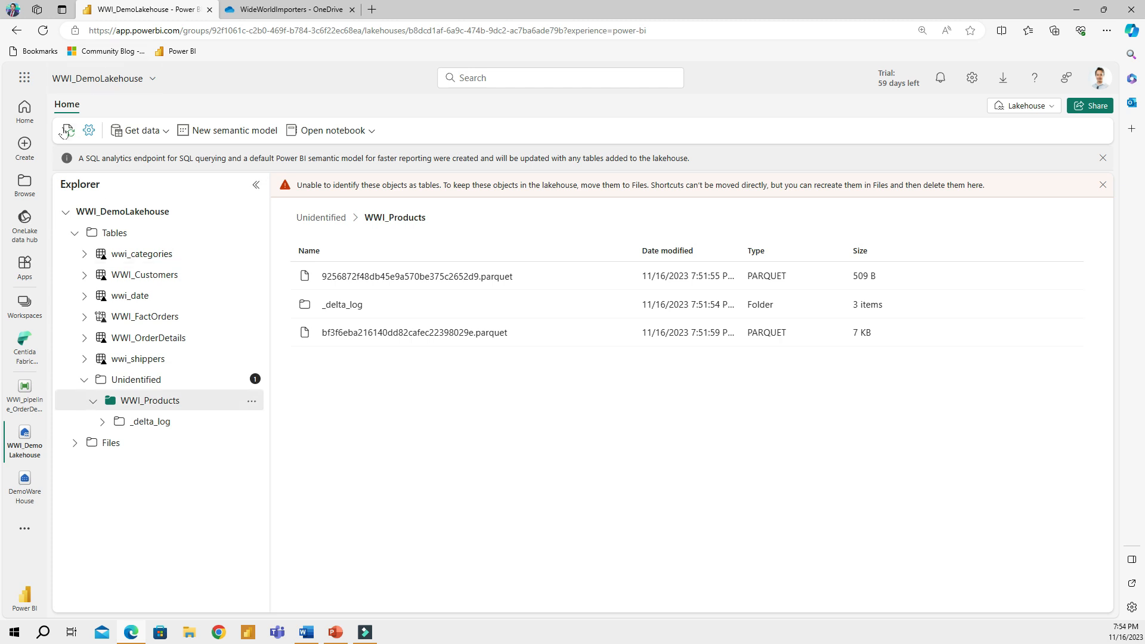
{"action": "left_click", "coordinate": [69, 132]}
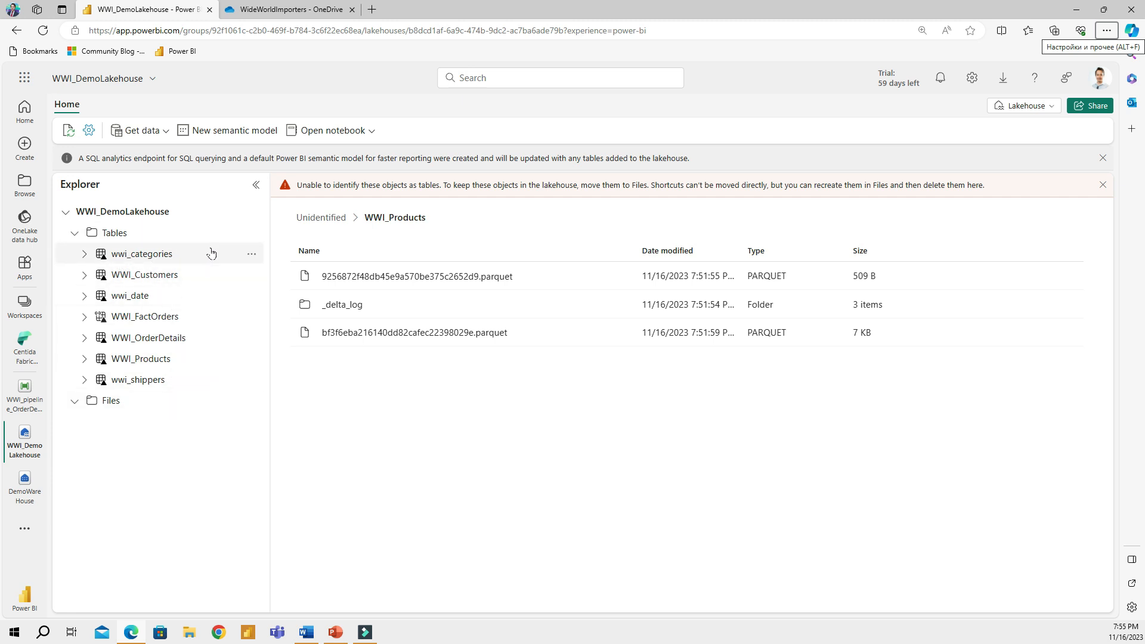
Review the lakehouse's options for getting data and the WWI_pipeline_OrderDetails pipeline, and return to WWI_DemoLakehouse
{"action": "left_click", "coordinate": [164, 136]}
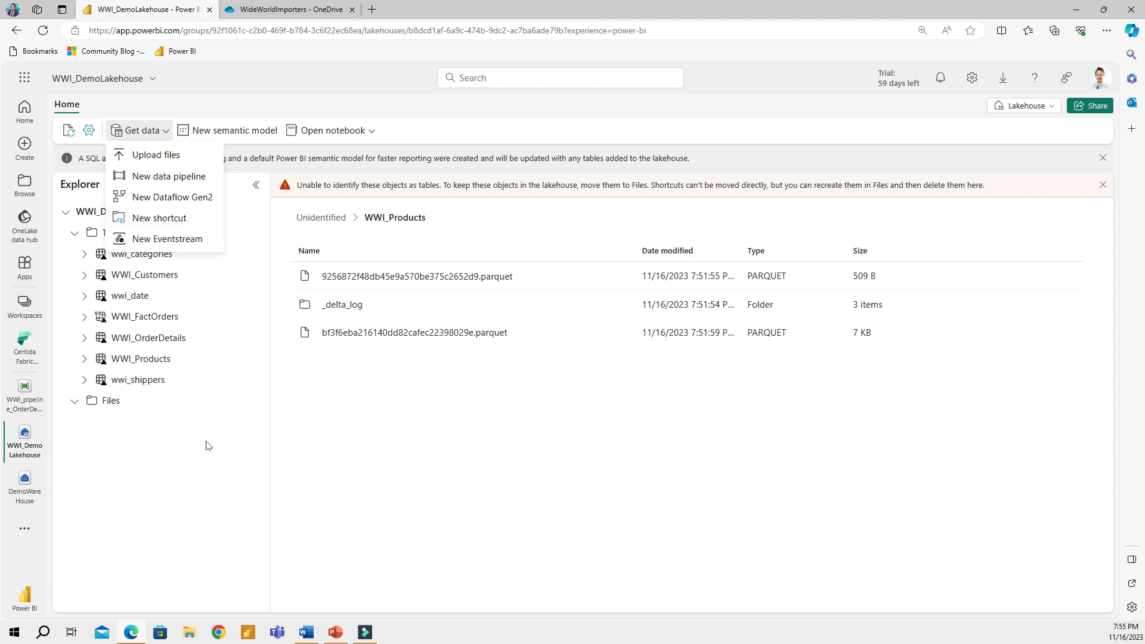
{"action": "left_click", "coordinate": [180, 511]}
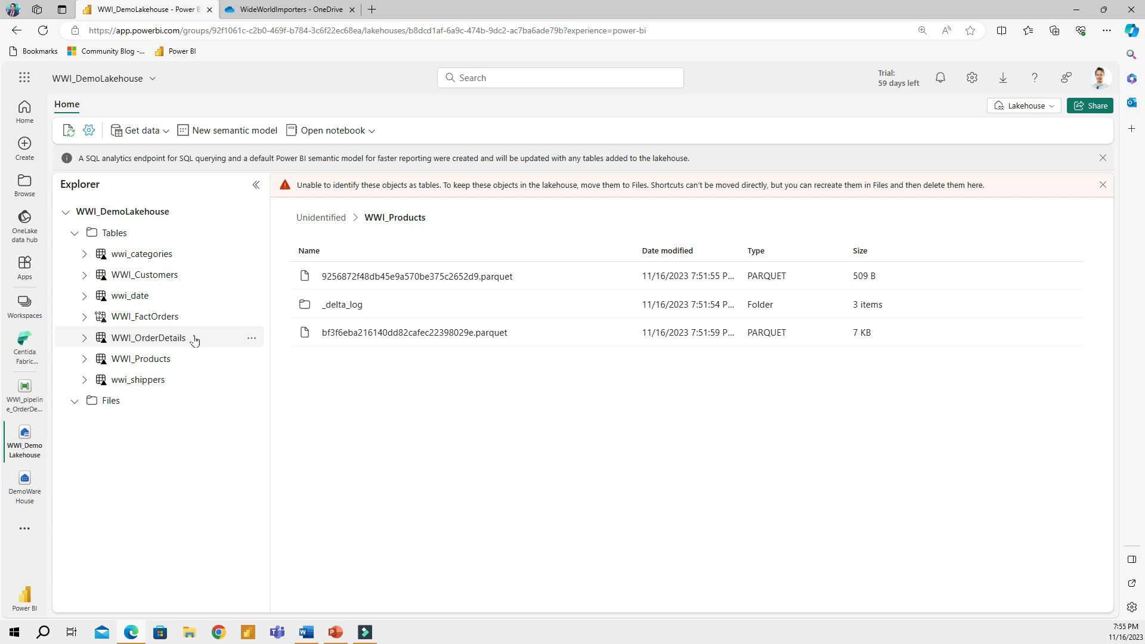
{"action": "left_click", "coordinate": [25, 395]}
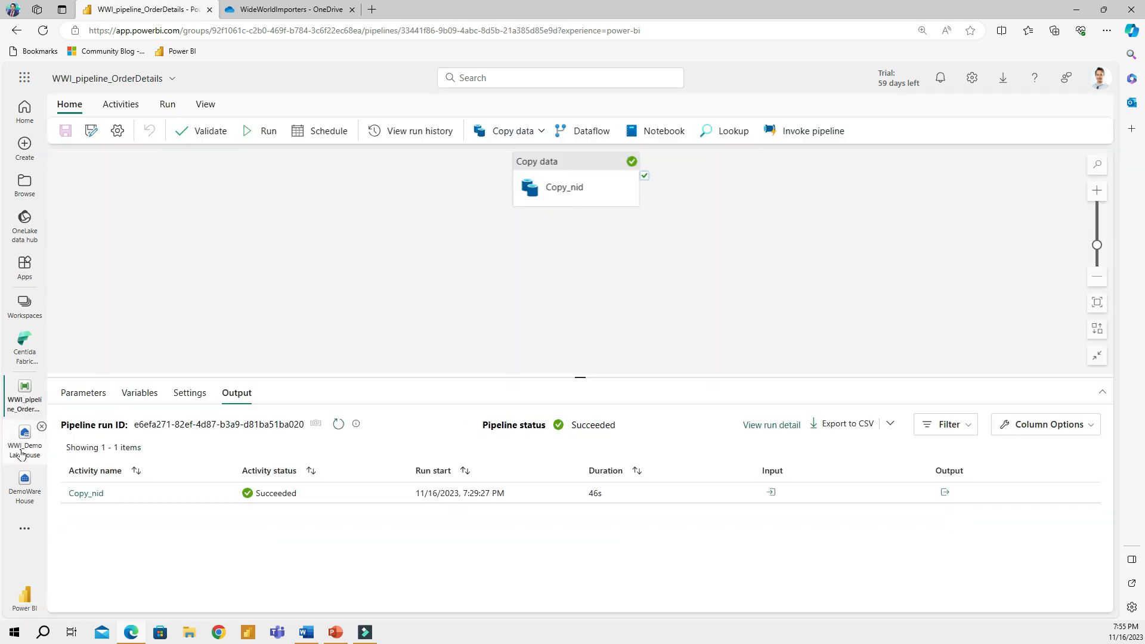
{"action": "left_click", "coordinate": [26, 445]}
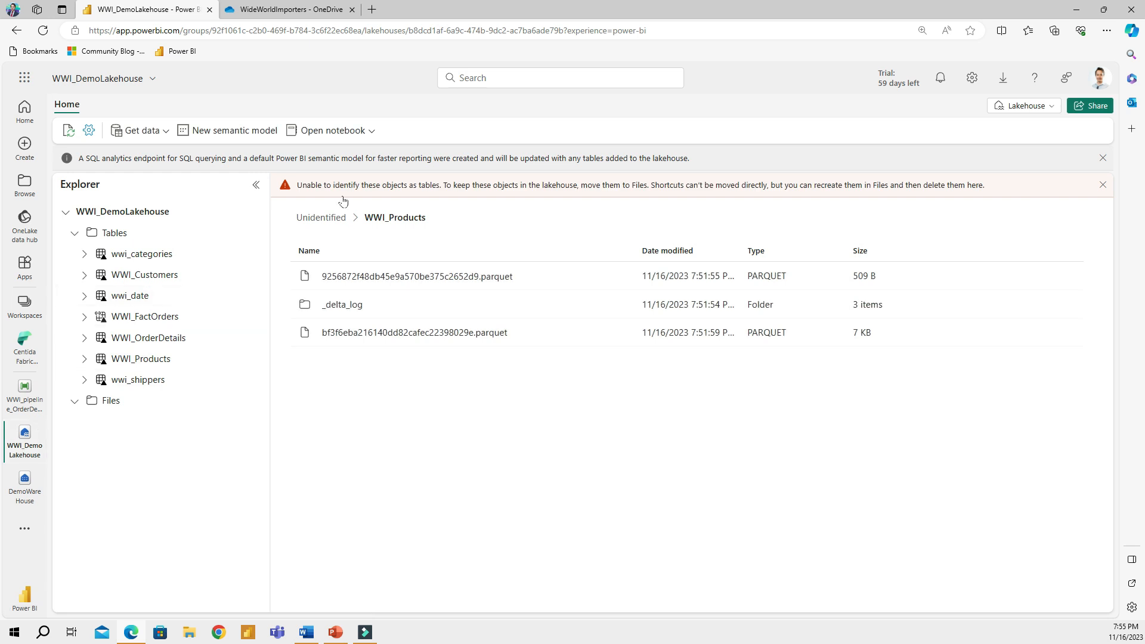
Show the uploaded files in the lakehouse's Files folder and the Load to Tables options for WWI_Categories.csv
{"action": "left_click", "coordinate": [122, 406]}
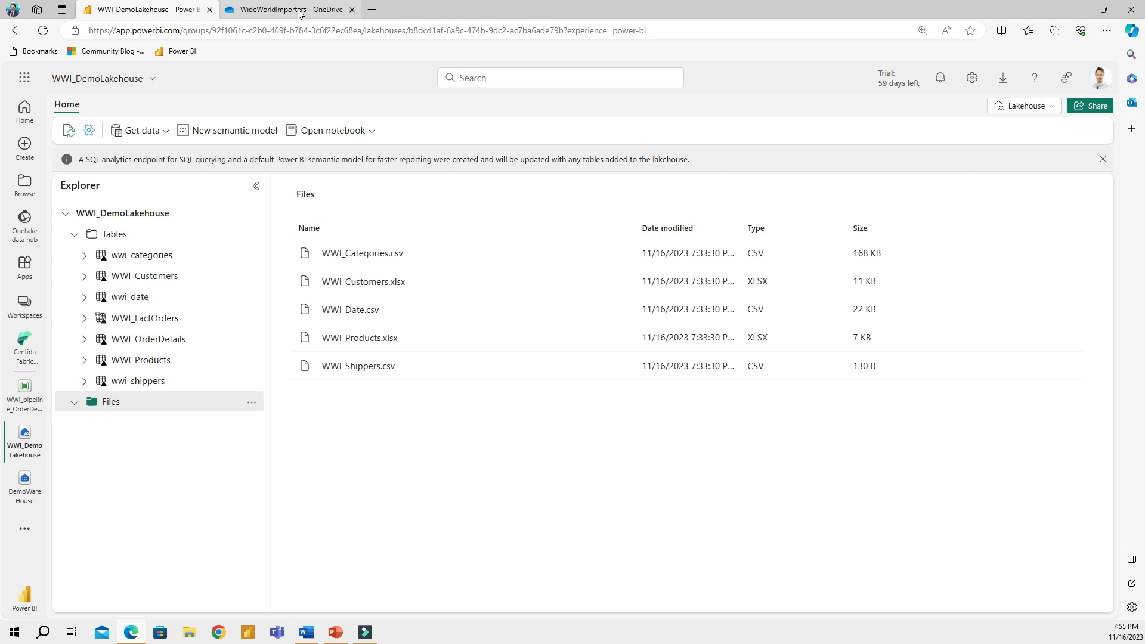
{"action": "right_click", "coordinate": [370, 251]}
{"action": "mouse_move", "coordinate": [424, 268]}
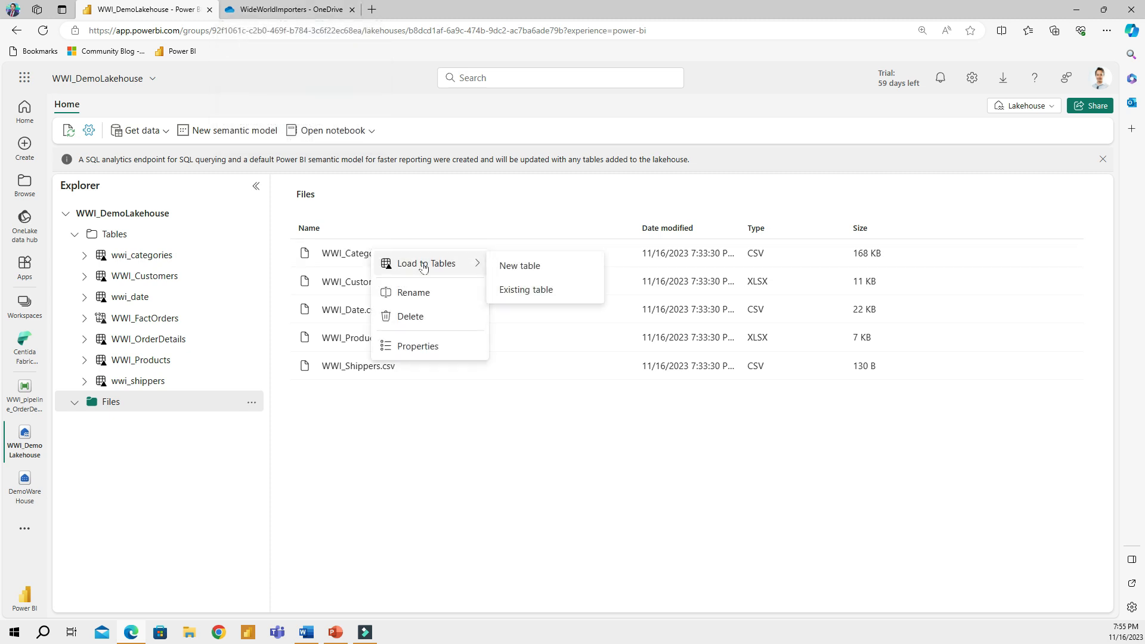
Dismiss the options for WWI_Categories.csv and review the lakehouse's choices for getting data
{"action": "left_click", "coordinate": [392, 495]}
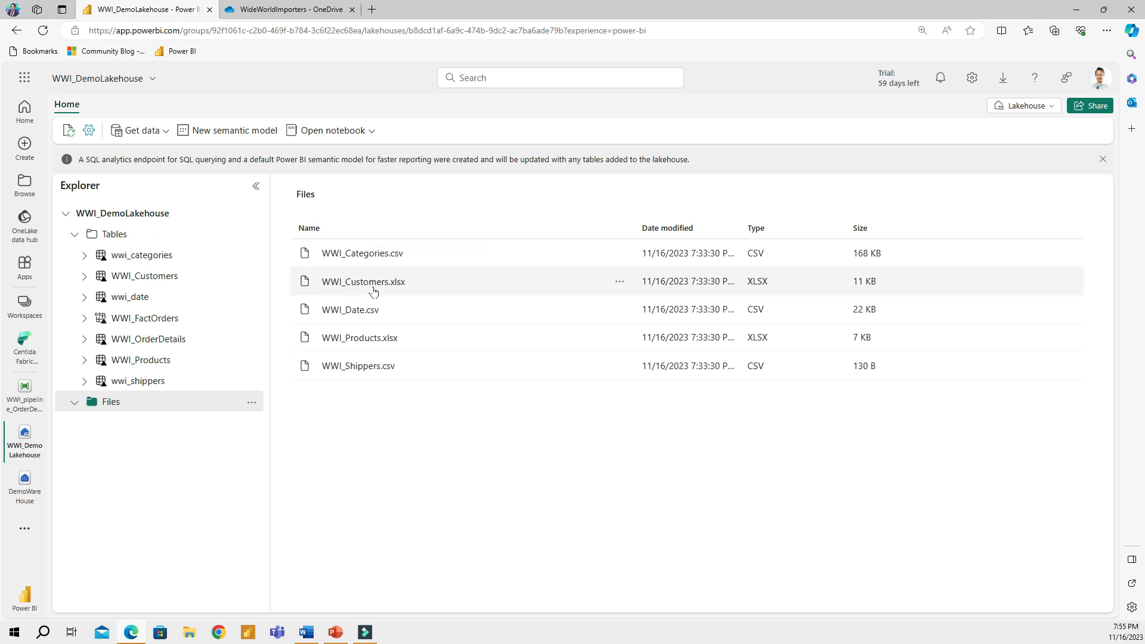
{"action": "left_click", "coordinate": [142, 130]}
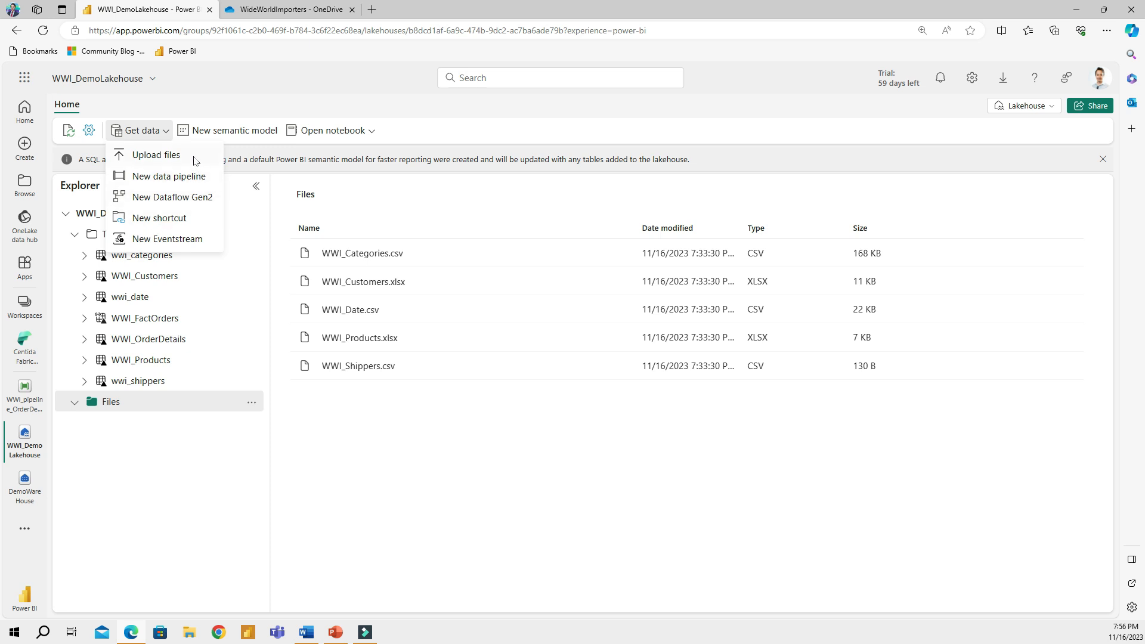
{"action": "key", "text": "Escape"}
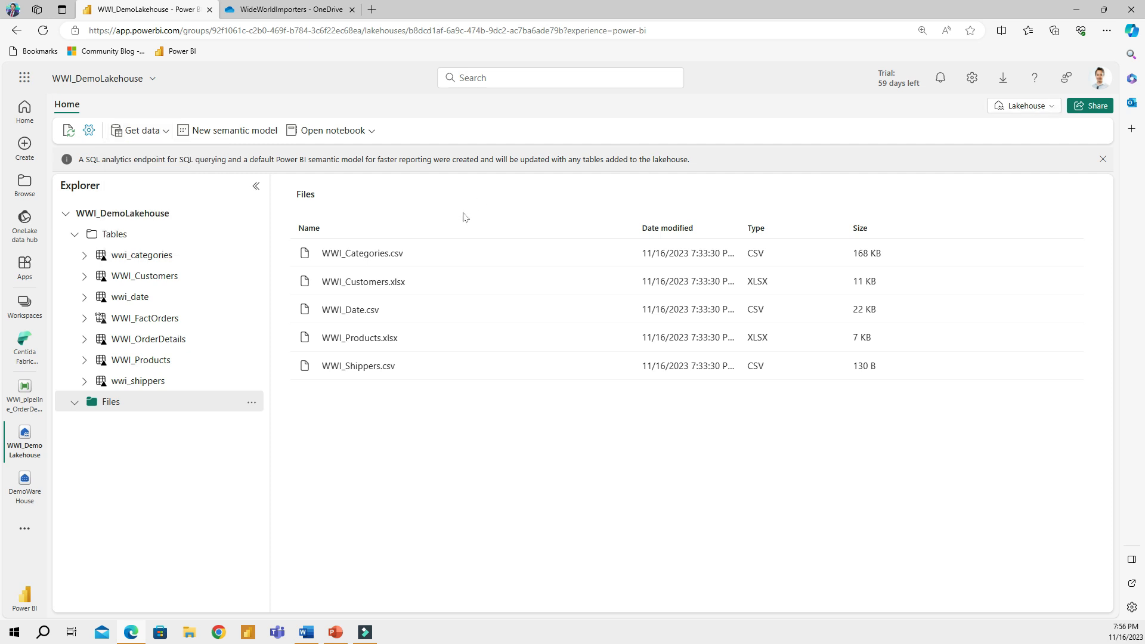
Switch WWI_DemoLakehouse to its SQL analytics endpoint, widen the explorer and look through its schemas, tables and queries
{"action": "left_click", "coordinate": [1053, 112]}
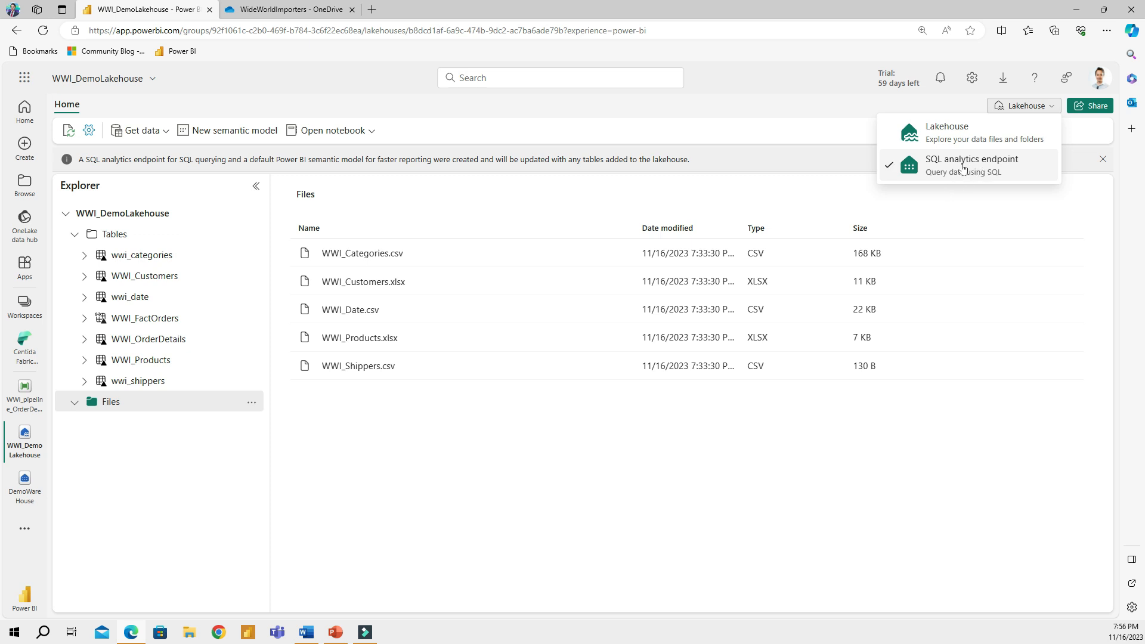
{"action": "left_click", "coordinate": [964, 168]}
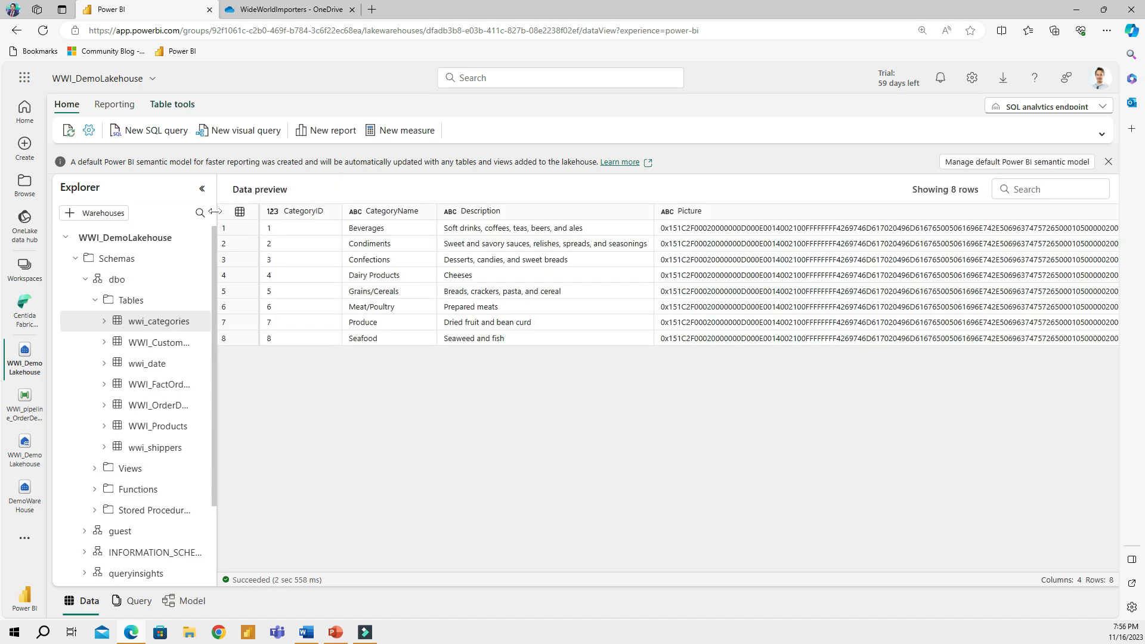
{"action": "left_click_drag", "start_coordinate": [256, 211], "coordinate": [251, 212]}
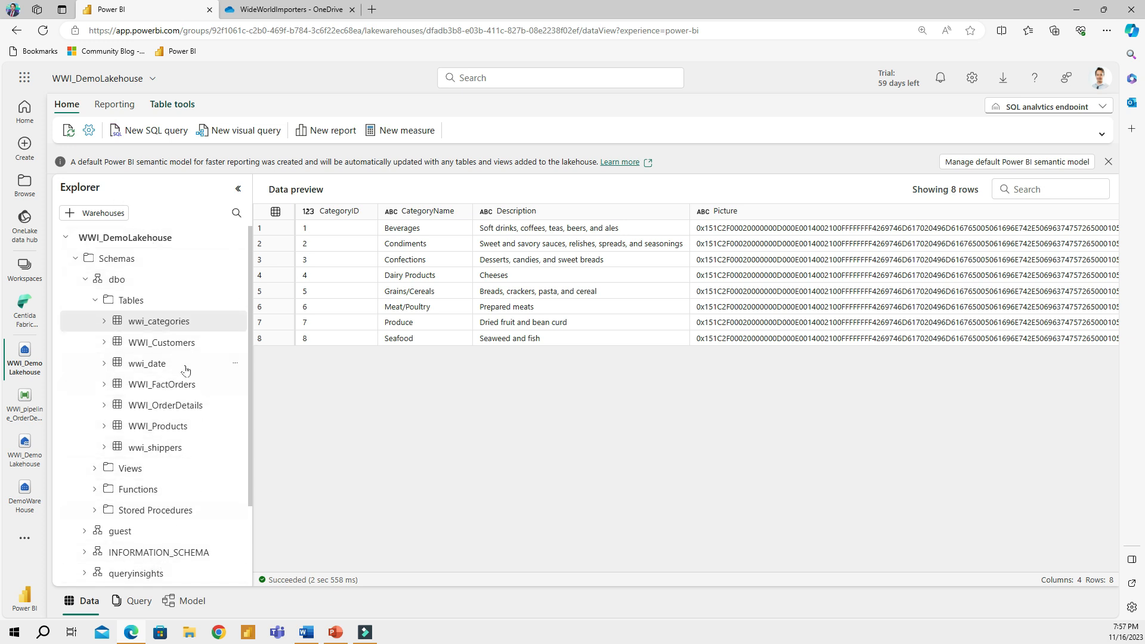
{"action": "scroll", "coordinate": [173, 336], "scroll_direction": "down", "scroll_amount": 2}
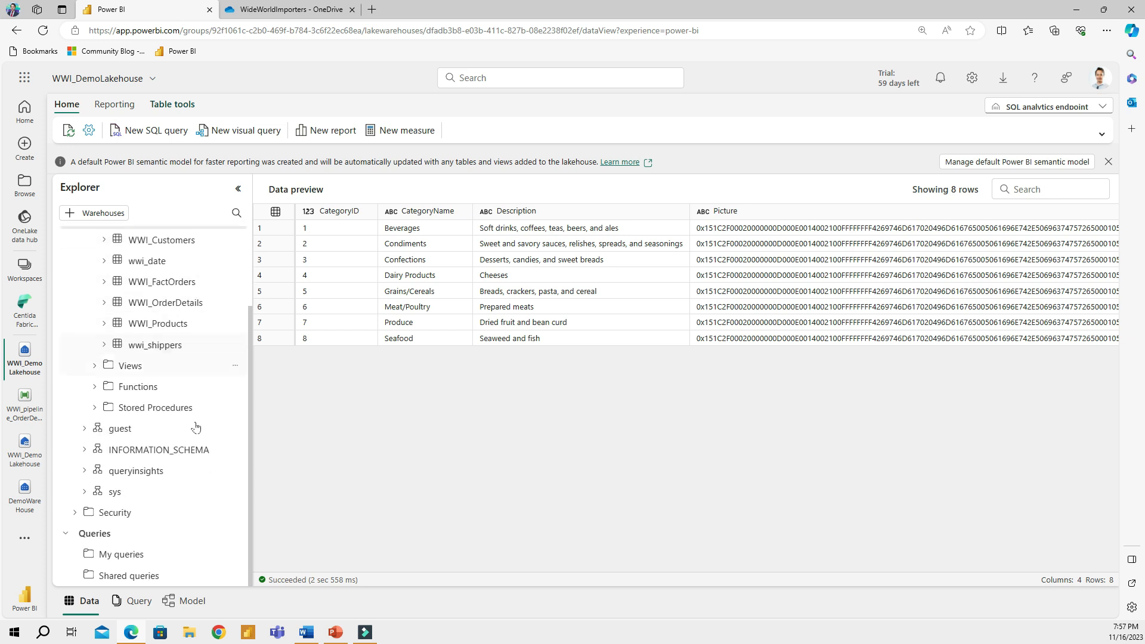
{"action": "scroll", "coordinate": [179, 471], "scroll_direction": "up", "scroll_amount": 2}
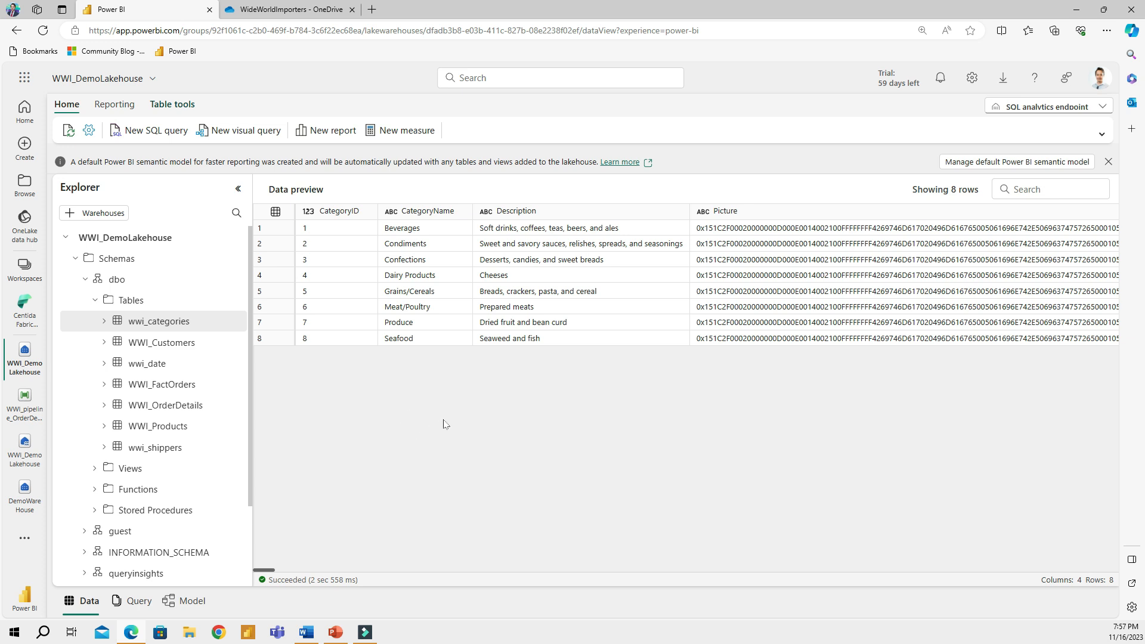
Show the lakehouse's data model, clear the properties pane and notice out of the way, and fit all tables in view
{"action": "left_click", "coordinate": [171, 602]}
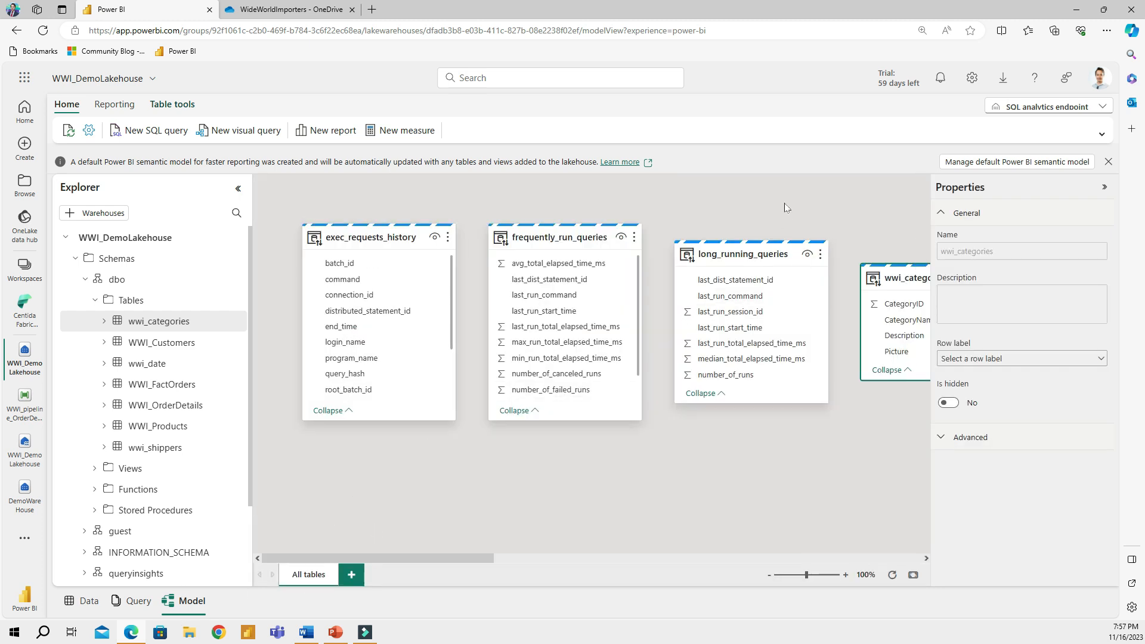
{"action": "left_click", "coordinate": [1105, 191]}
{"action": "left_click", "coordinate": [1109, 161]}
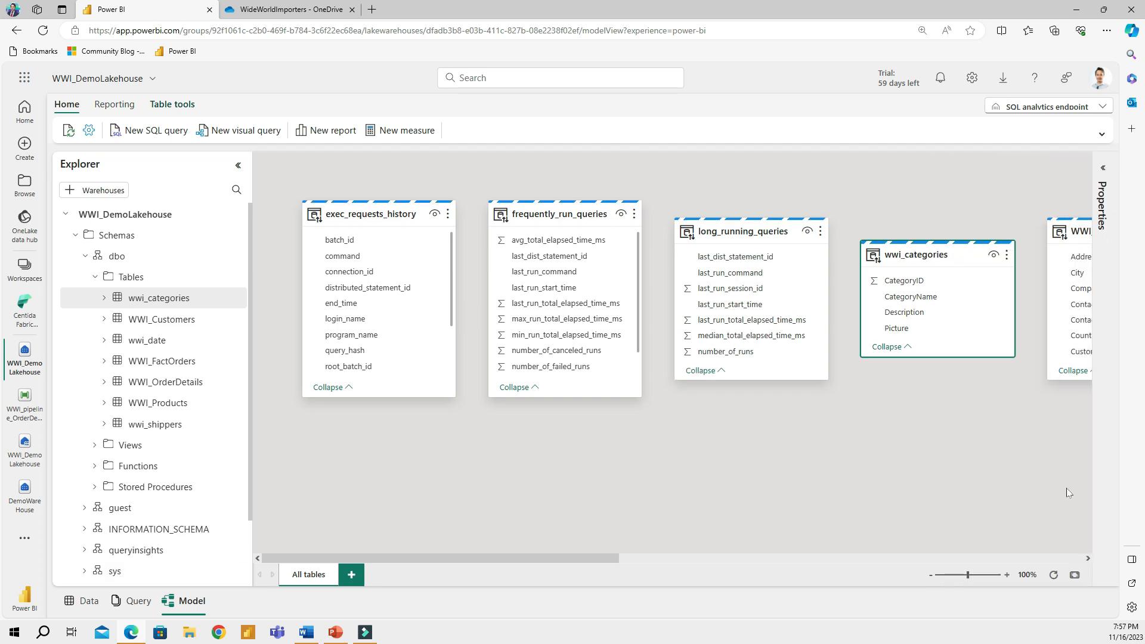
{"action": "left_click", "coordinate": [1075, 575]}
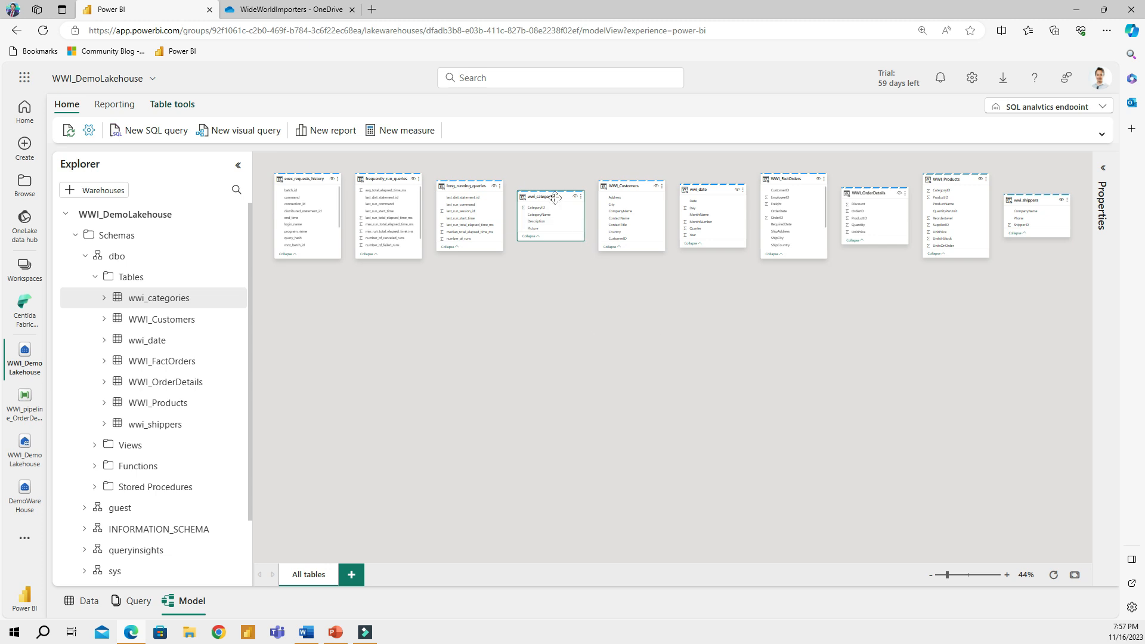
Move exec_requests_history, frequently_run_queries and long_running_queries to the lower-right area of the model diagram, away from the WWI tables
{"action": "mouse_move", "coordinate": [552, 196]}
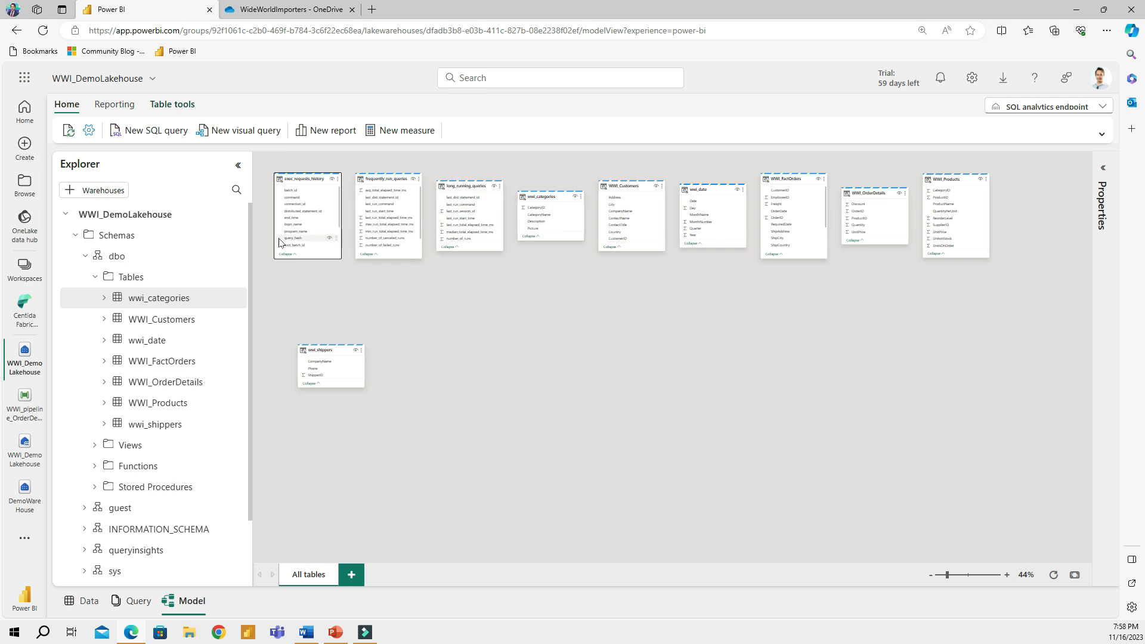
{"action": "scroll", "coordinate": [432, 287], "scroll_direction": "up", "scroll_amount": 1}
{"action": "left_click_drag", "start_coordinate": [309, 187], "coordinate": [1037, 411]}
{"action": "left_click_drag", "start_coordinate": [403, 182], "coordinate": [950, 414]}
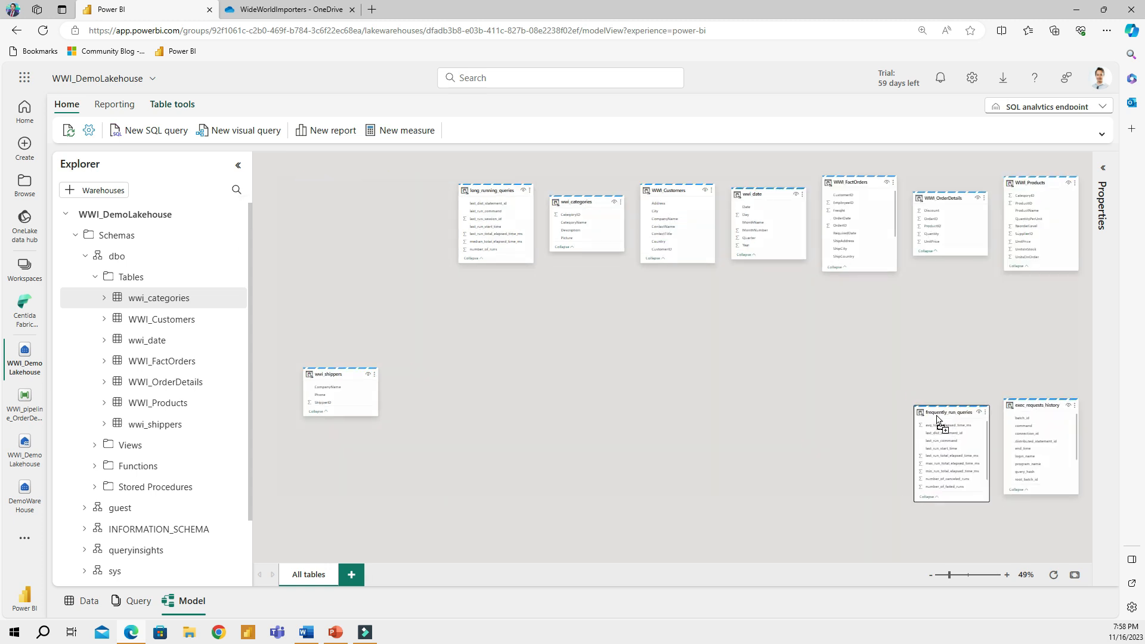
{"action": "left_click_drag", "start_coordinate": [495, 192], "coordinate": [1034, 322]}
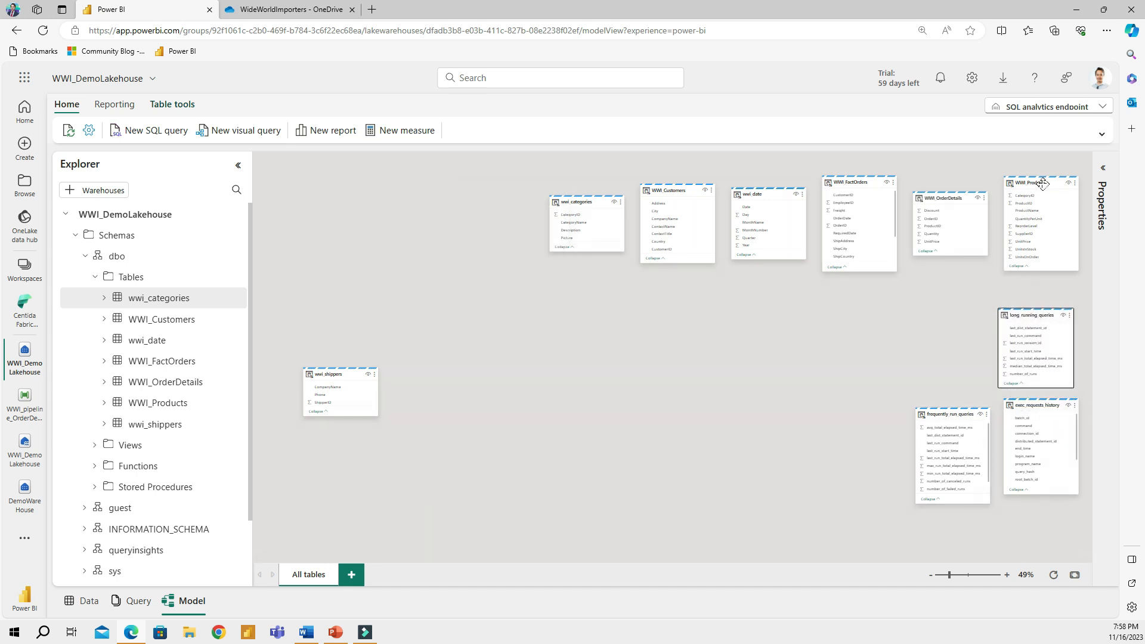
Arrange WWI_Products, wwi_categories, WWI_Customers and wwi_date in one row along the upper edge of the model diagram
{"action": "left_click_drag", "start_coordinate": [1026, 184], "coordinate": [296, 149]}
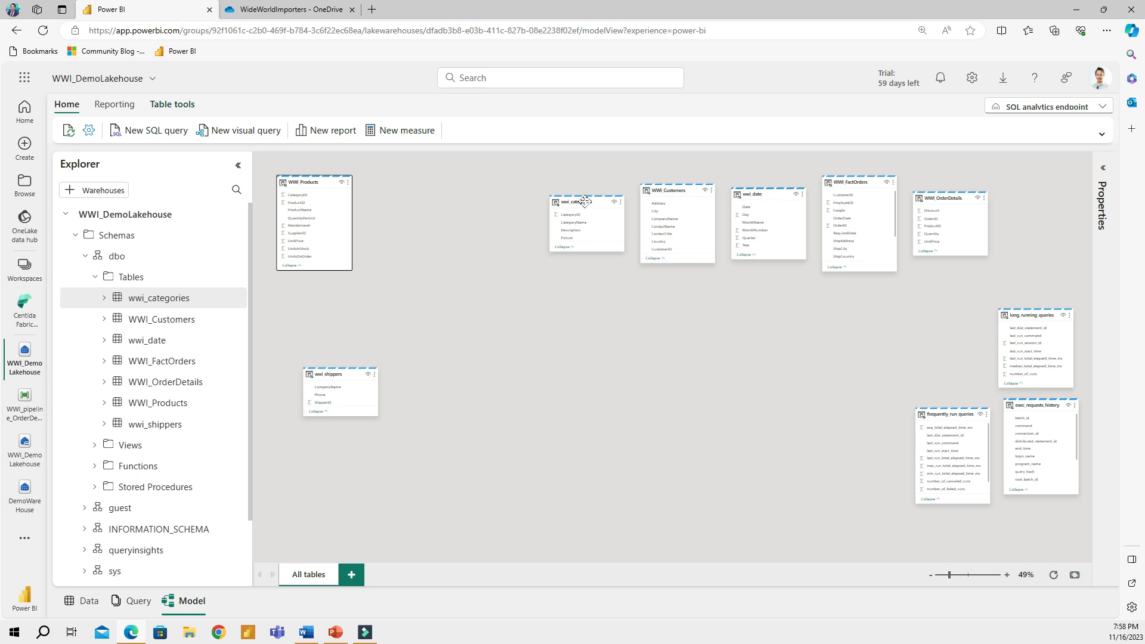
{"action": "left_click_drag", "start_coordinate": [582, 200], "coordinate": [427, 161]}
{"action": "left_click_drag", "start_coordinate": [665, 184], "coordinate": [535, 175]}
{"action": "left_click_drag", "start_coordinate": [678, 181], "coordinate": [545, 181]}
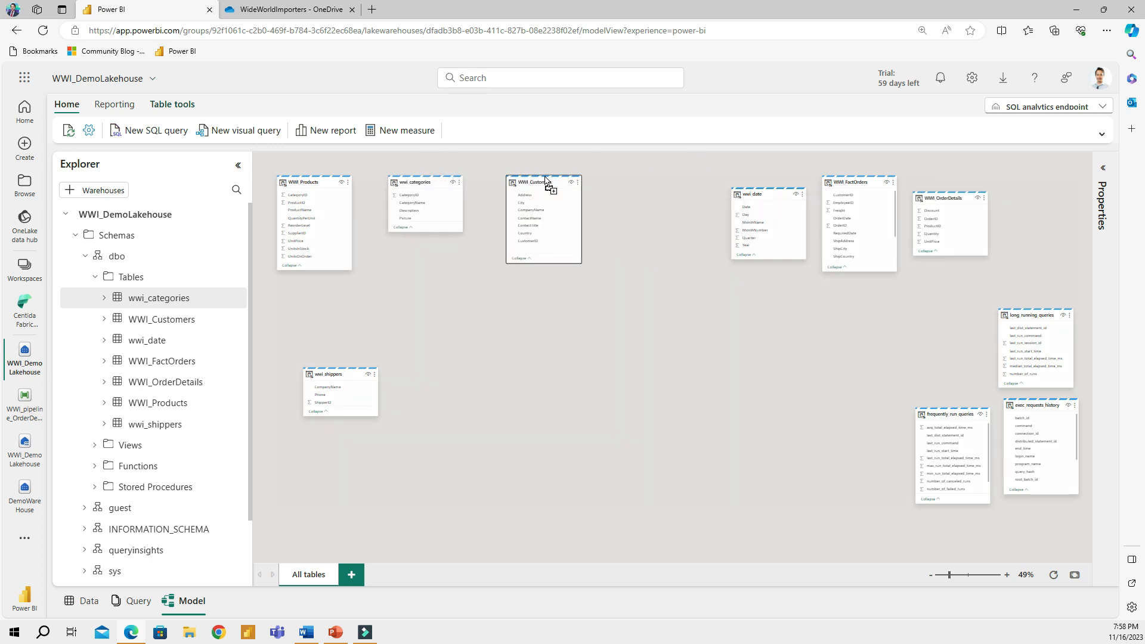
{"action": "left_click_drag", "start_coordinate": [746, 191], "coordinate": [636, 181]}
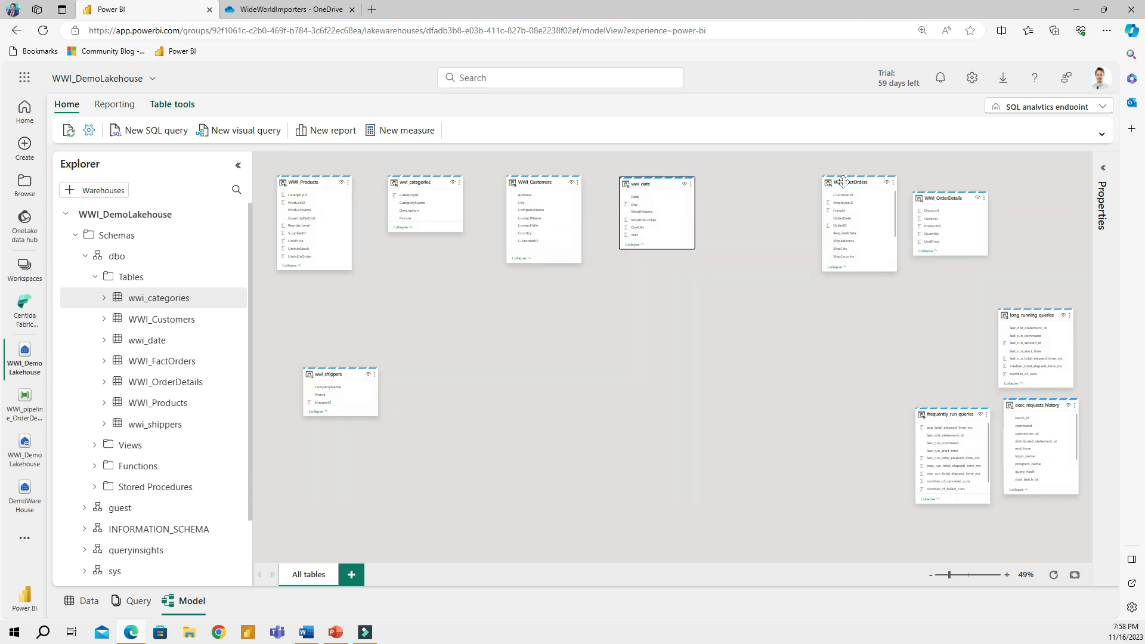
Place WWI_FactOrders and WWI_OrderDetails side by side beneath the row of tables, and move wwi_shippers below wwi_date
{"action": "left_click_drag", "start_coordinate": [830, 197], "coordinate": [439, 394]}
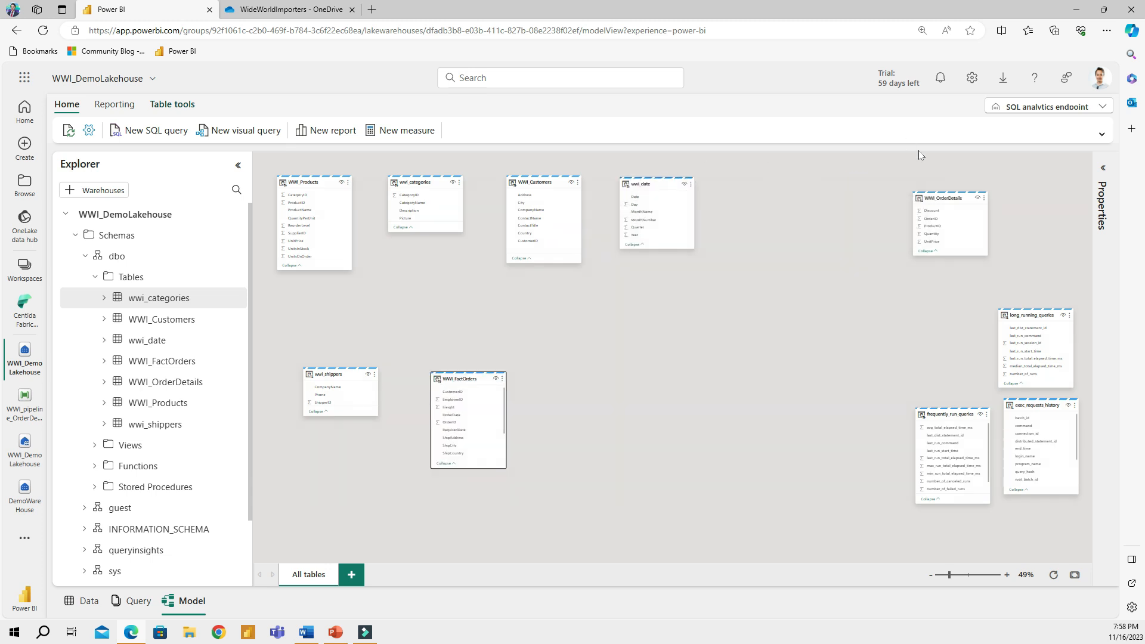
{"action": "left_click_drag", "start_coordinate": [951, 199], "coordinate": [565, 414]}
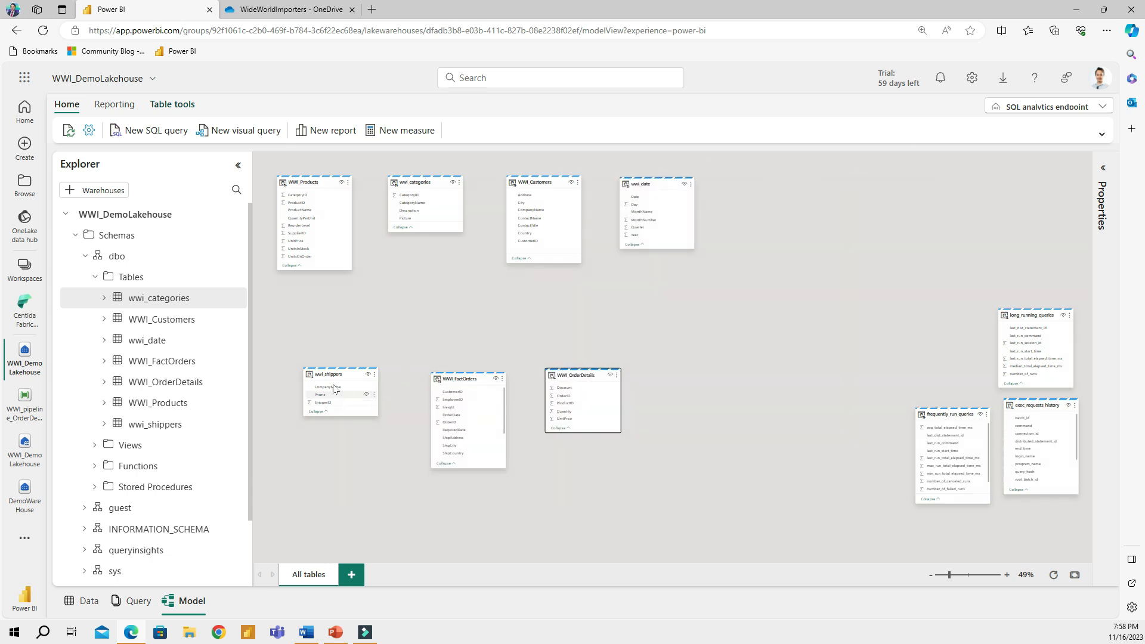
{"action": "left_click_drag", "start_coordinate": [326, 377], "coordinate": [756, 184]}
{"action": "scroll", "coordinate": [498, 306], "scroll_direction": "up", "scroll_amount": 2}
{"action": "scroll", "coordinate": [567, 339], "scroll_direction": "up", "scroll_amount": 1}
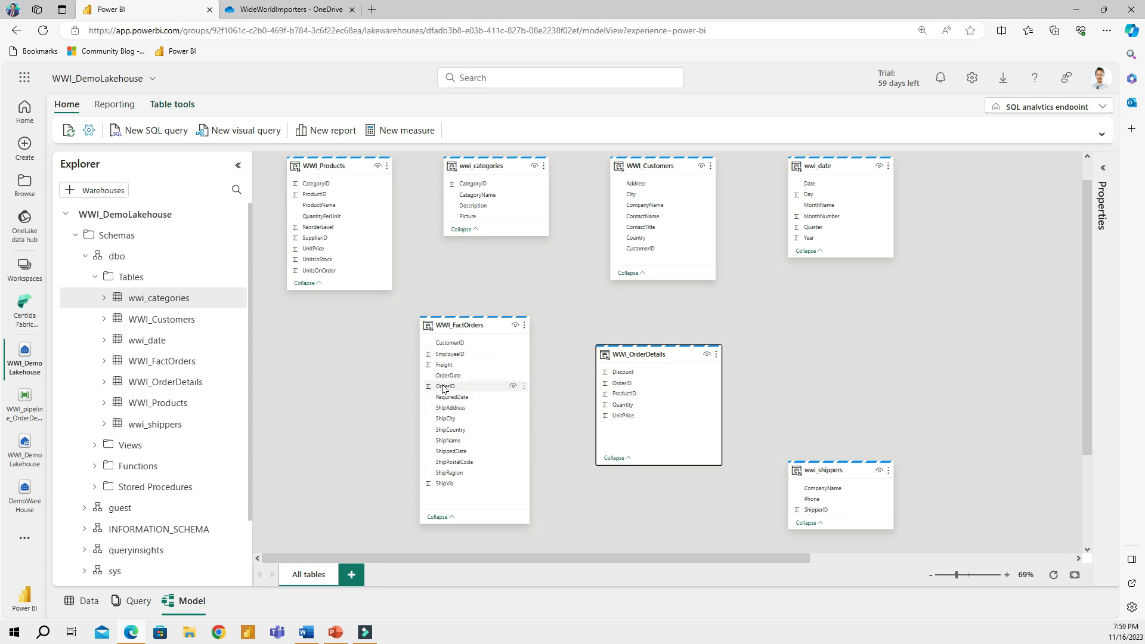
Create active many-to-one relationships from WWI_FactOrders to WWI_OrderDetails on OrderID, WWI_Customers on CustomerID, and wwi_date from OrderDate to Date
{"action": "left_click_drag", "start_coordinate": [444, 391], "coordinate": [623, 385]}
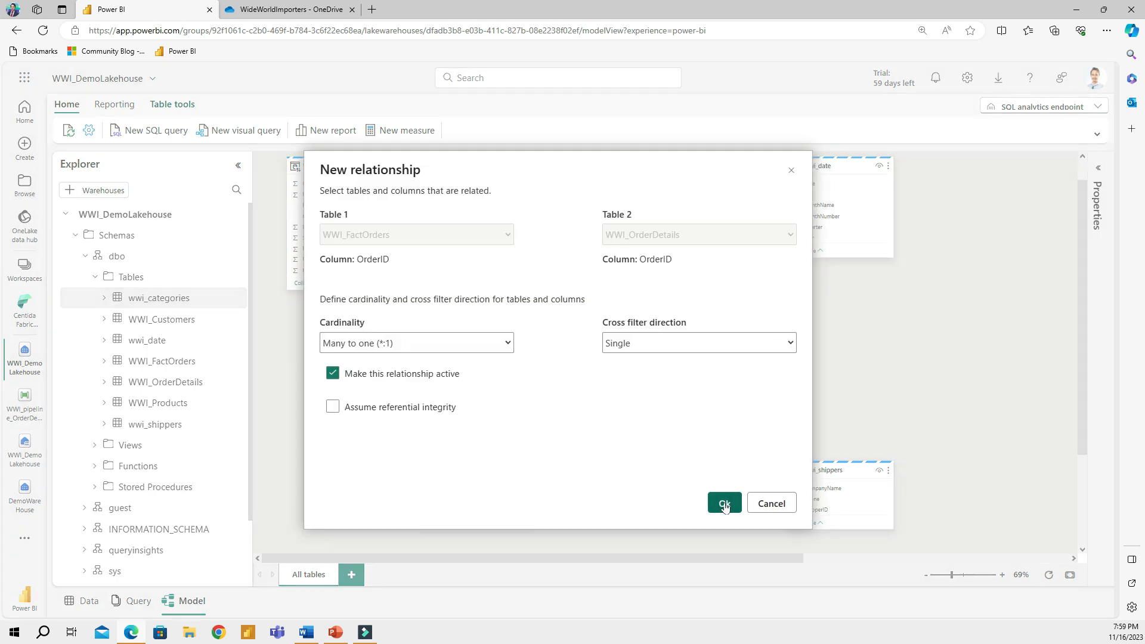
{"action": "left_click", "coordinate": [726, 508]}
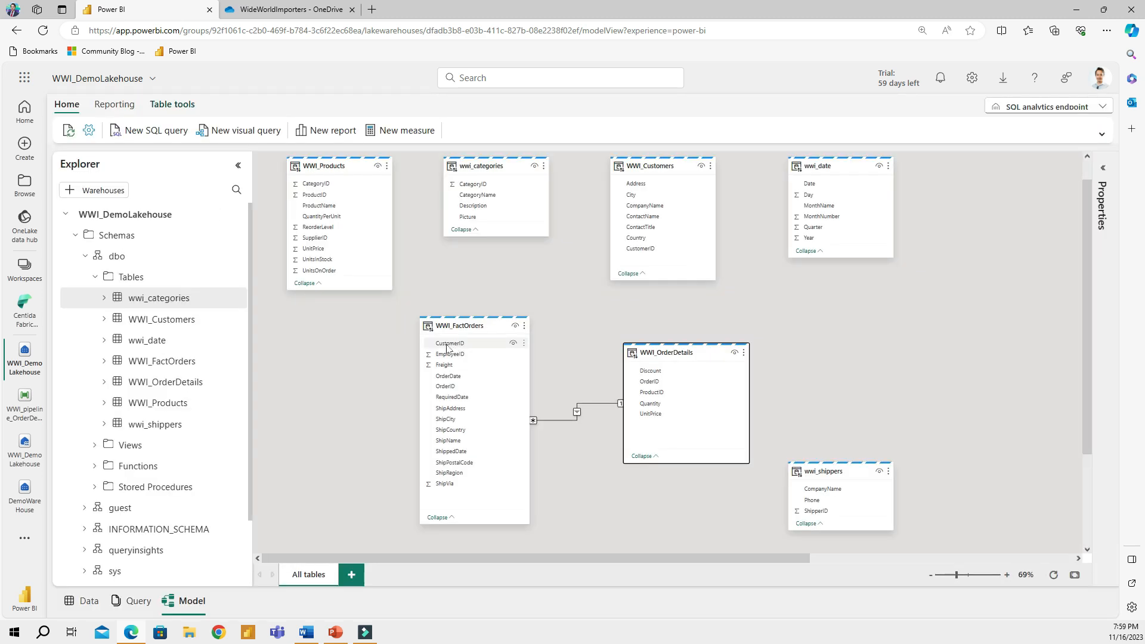
{"action": "left_click_drag", "start_coordinate": [451, 348], "coordinate": [637, 251]}
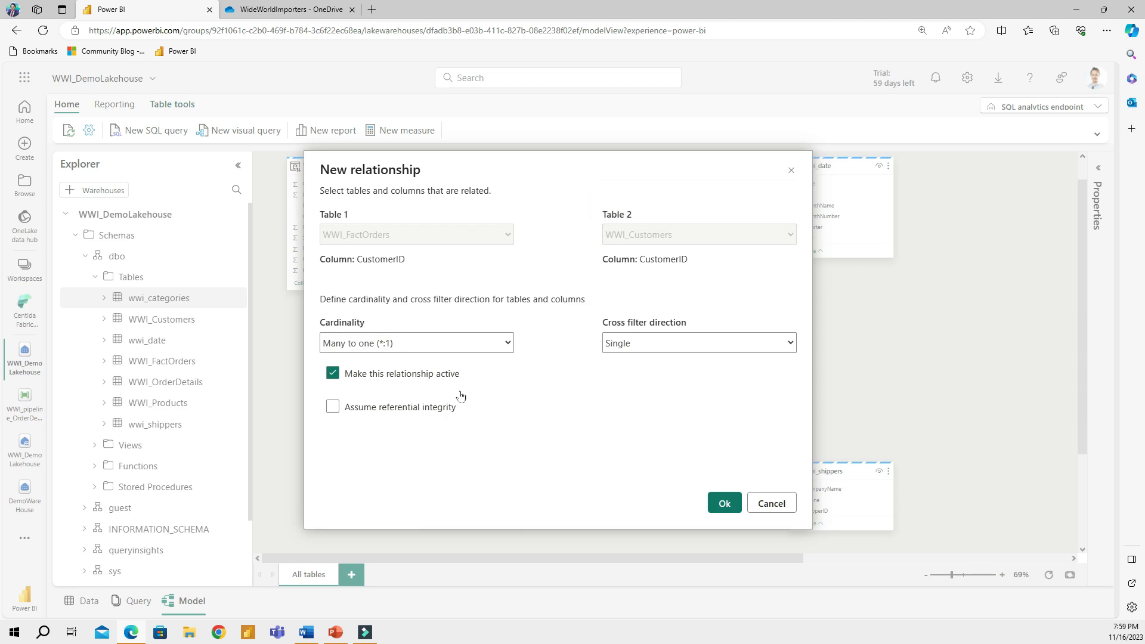
{"action": "left_click", "coordinate": [724, 505]}
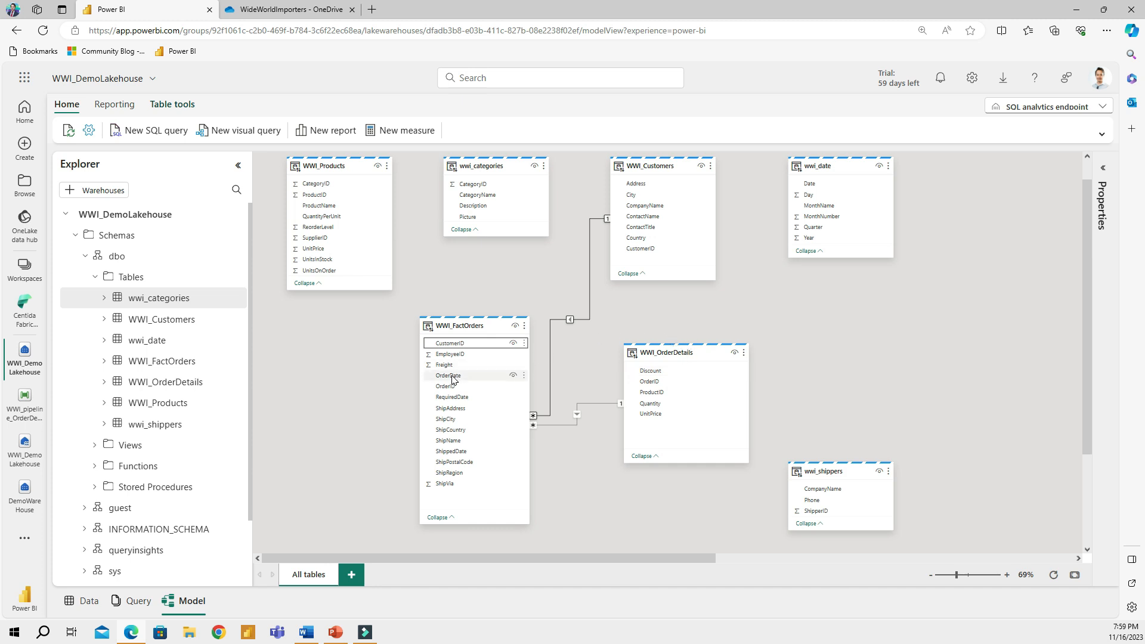
{"action": "left_click_drag", "start_coordinate": [450, 380], "coordinate": [815, 187]}
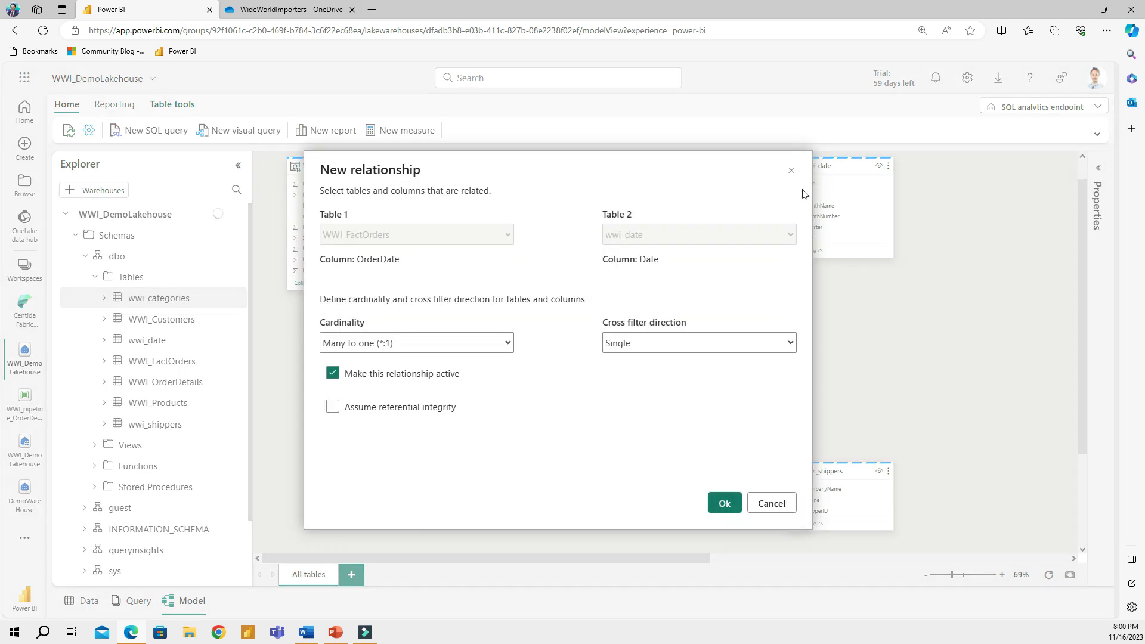
{"action": "left_click", "coordinate": [725, 504]}
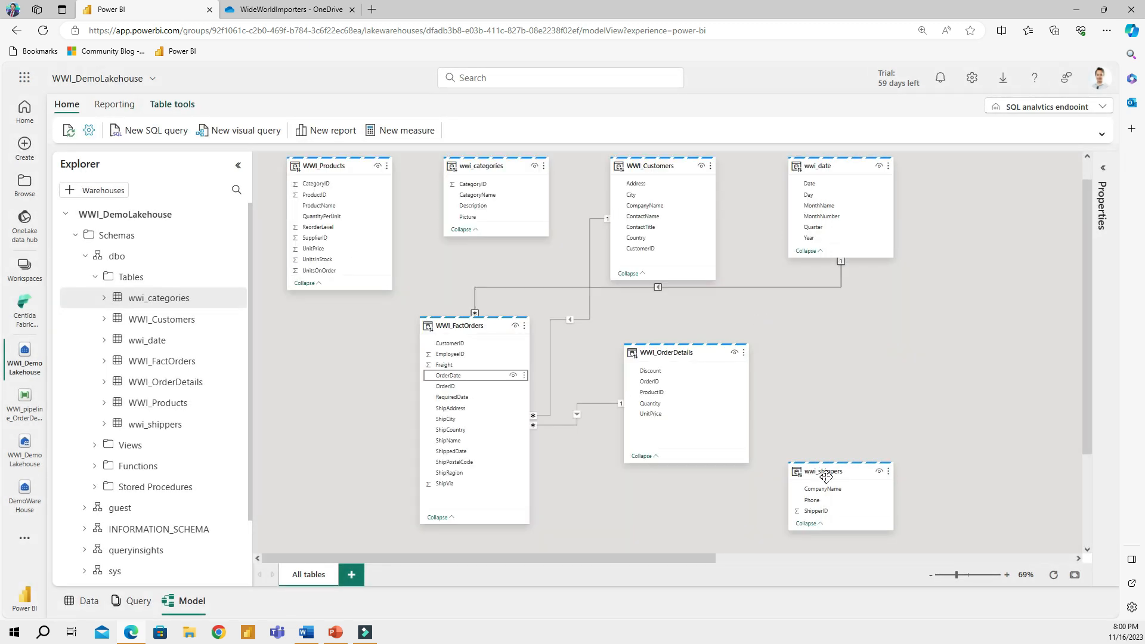
Relate ShipperID in wwi_shippers to ShipVia in WWI_FactOrders, and place wwi_shippers beneath WWI_Products beside WWI_FactOrders
{"action": "left_click_drag", "start_coordinate": [831, 475], "coordinate": [854, 478]}
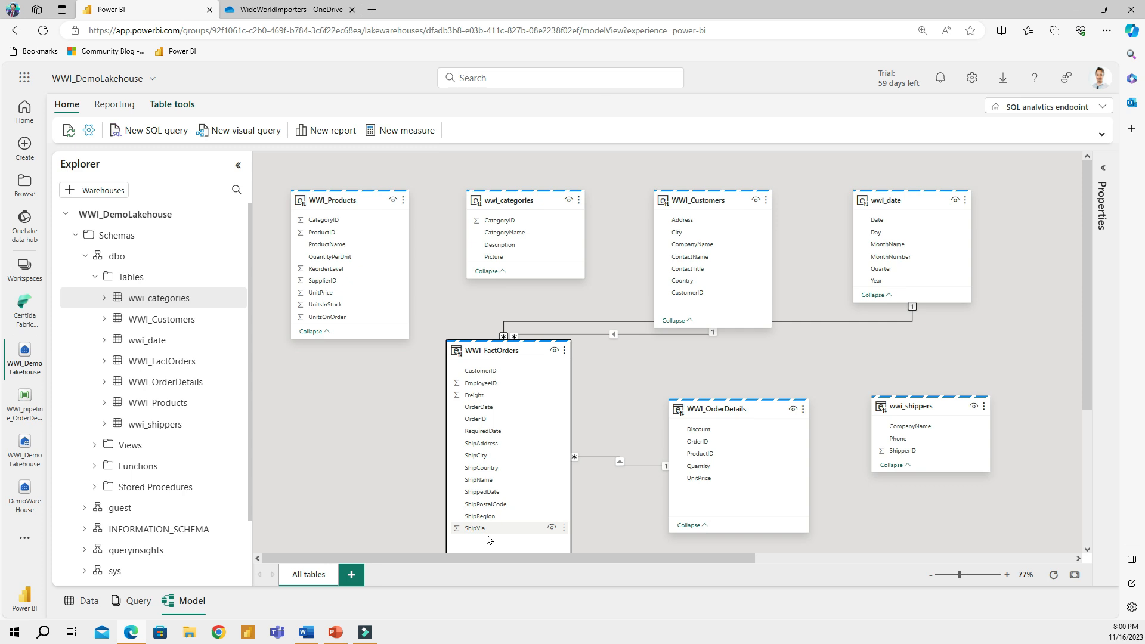
{"action": "left_click_drag", "start_coordinate": [907, 452], "coordinate": [479, 531]}
{"action": "left_click", "coordinate": [727, 503]}
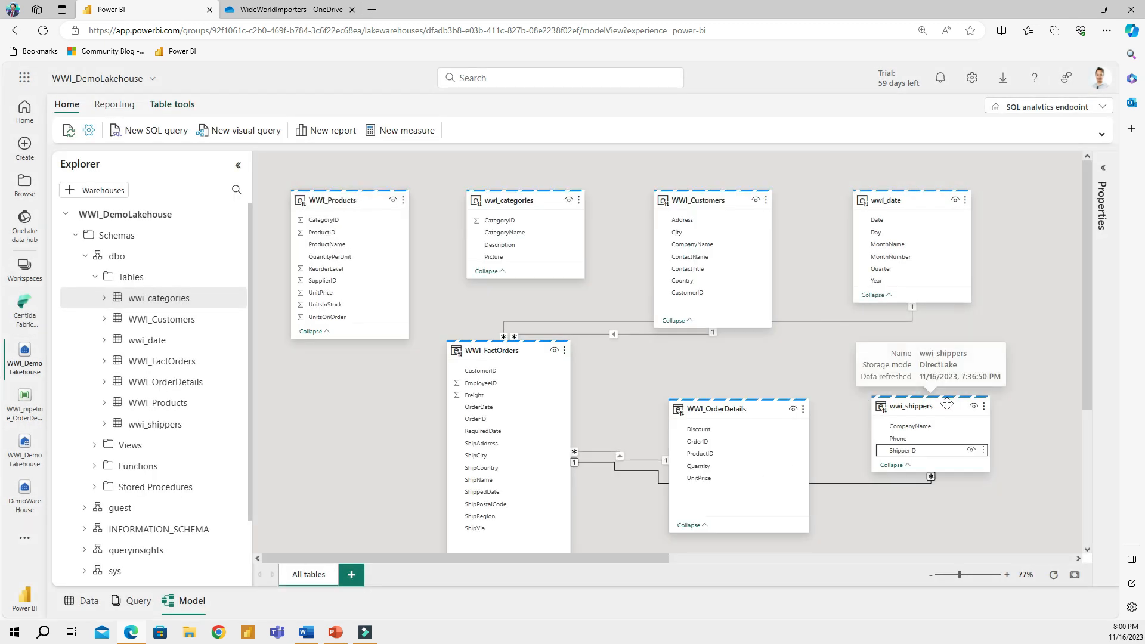
{"action": "left_click_drag", "start_coordinate": [947, 404], "coordinate": [272, 433]}
{"action": "left_click_drag", "start_coordinate": [502, 350], "coordinate": [530, 347]}
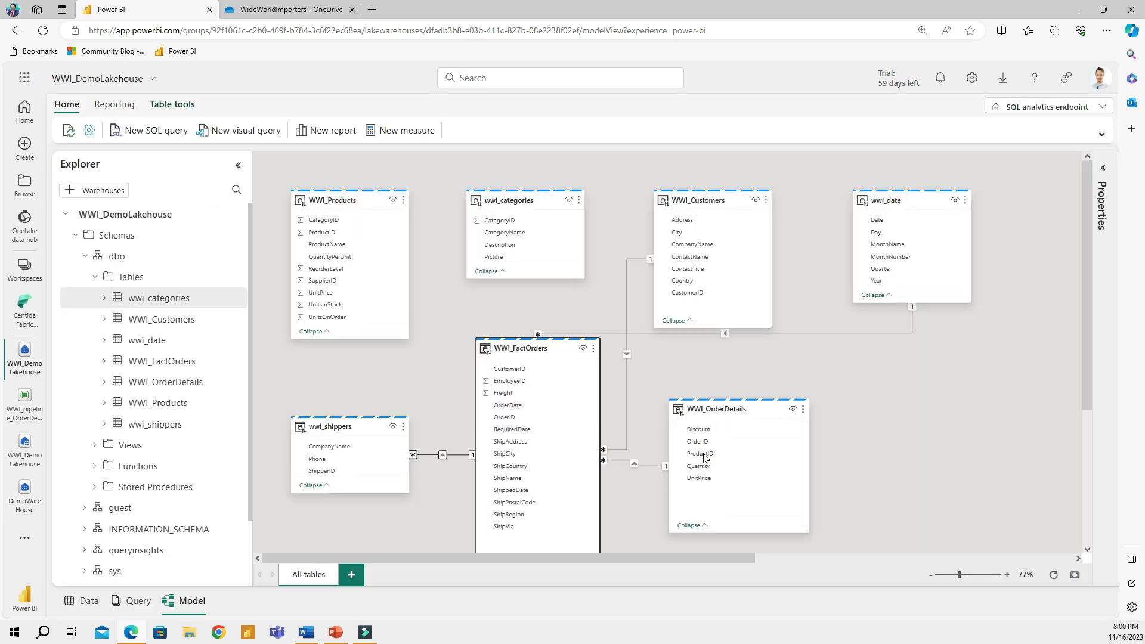
Create a many-to-one relationship from WWI_OrderDetails to WWI_Products on ProductID with single cross-filter direction
{"action": "left_click_drag", "start_coordinate": [710, 459], "coordinate": [315, 234]}
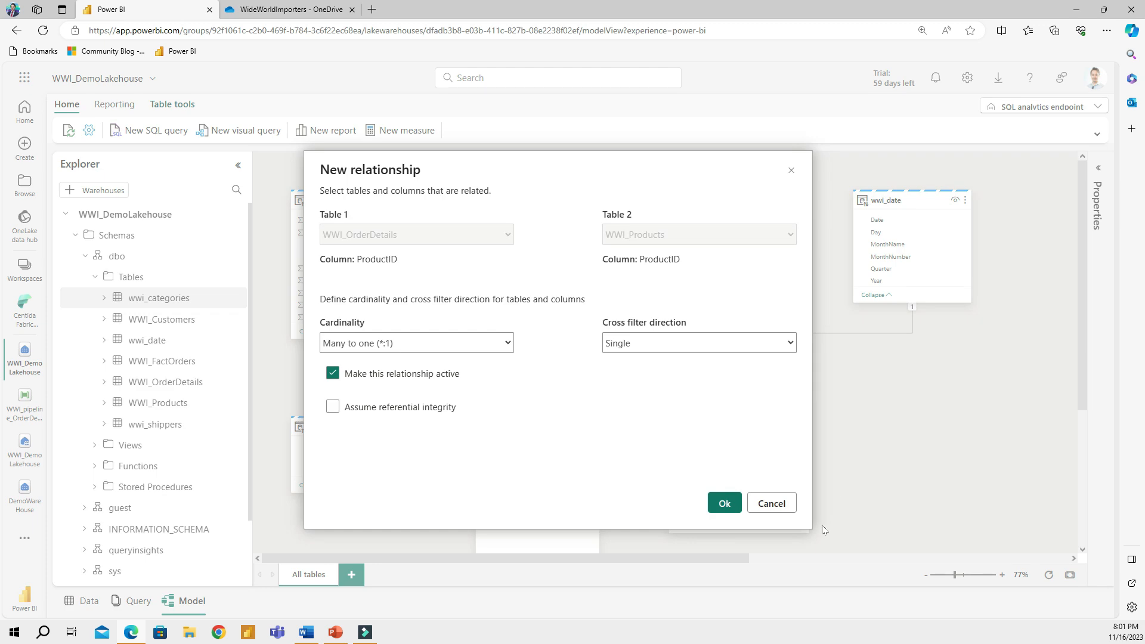
Create the active many-to-one, single-direction relationship from WWI_OrderDetails to WWI_Products on ProductID, and move the WWI_FactOrders table slightly aside
{"action": "left_click", "coordinate": [725, 505]}
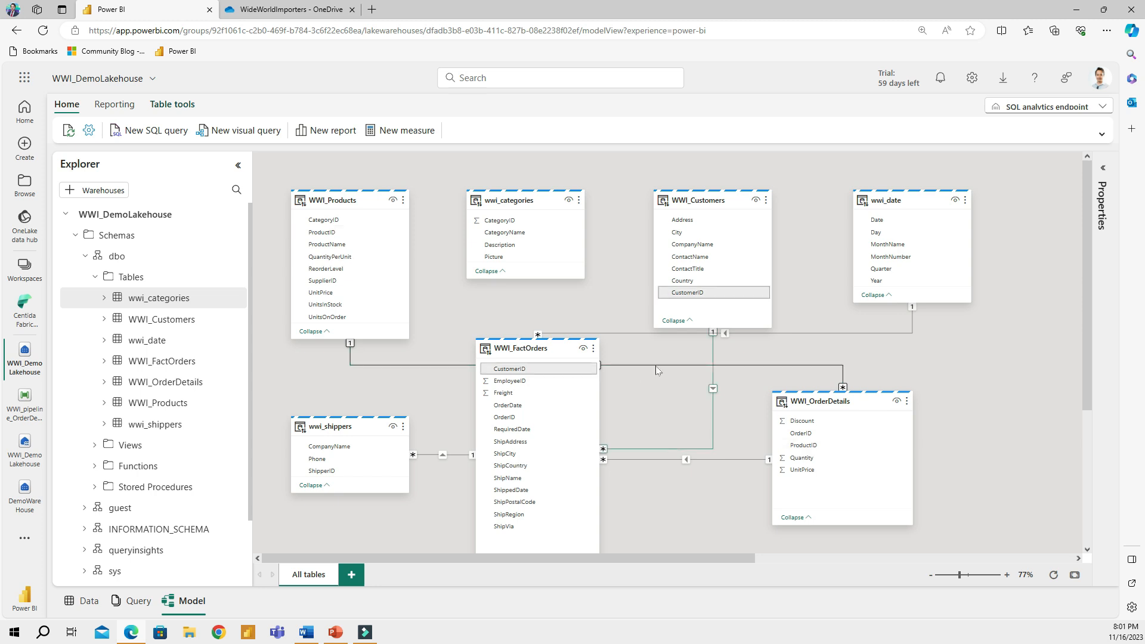
{"action": "left_click_drag", "start_coordinate": [543, 348], "coordinate": [565, 339]}
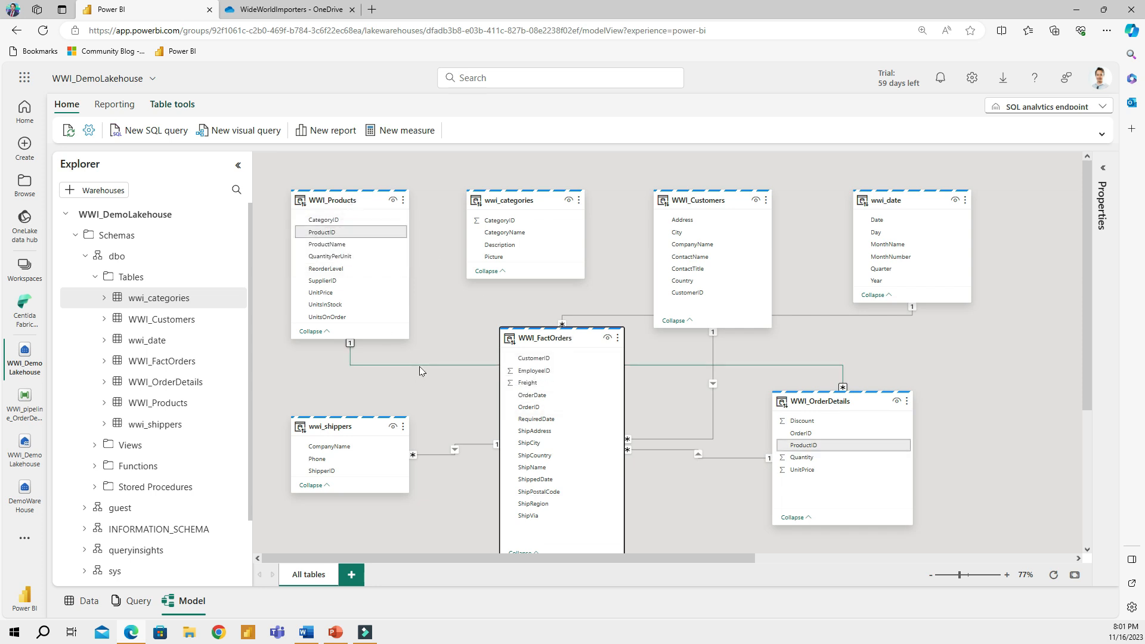
Set the cross filter direction of the WWI_OrderDetails to WWI_Products relationship to Both
{"action": "right_click", "coordinate": [844, 389]}
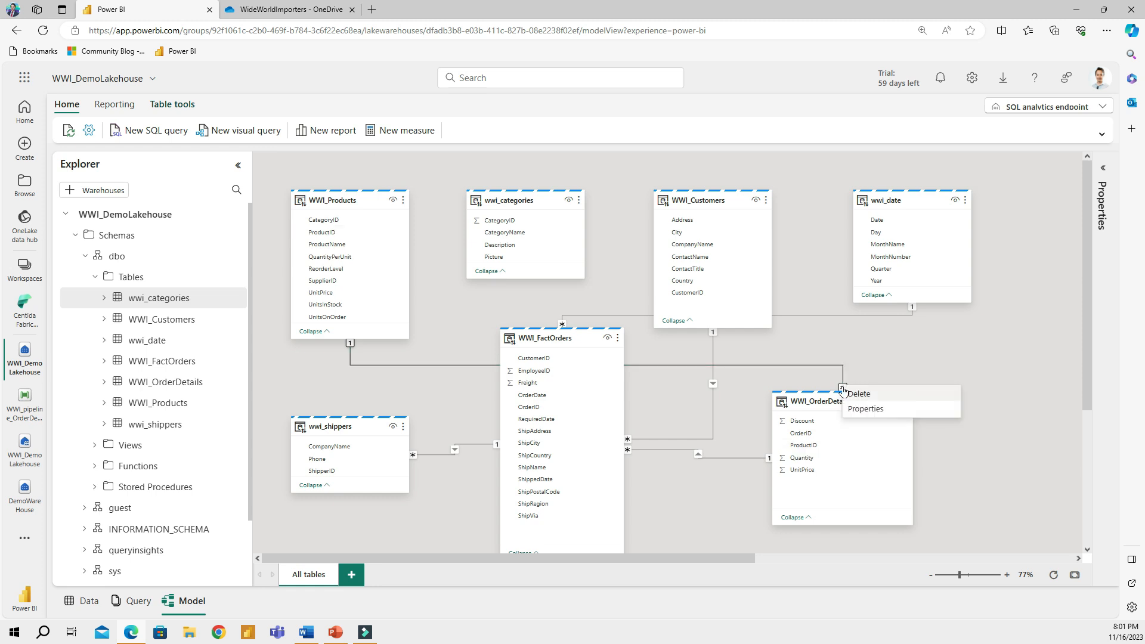
{"action": "left_click", "coordinate": [883, 413]}
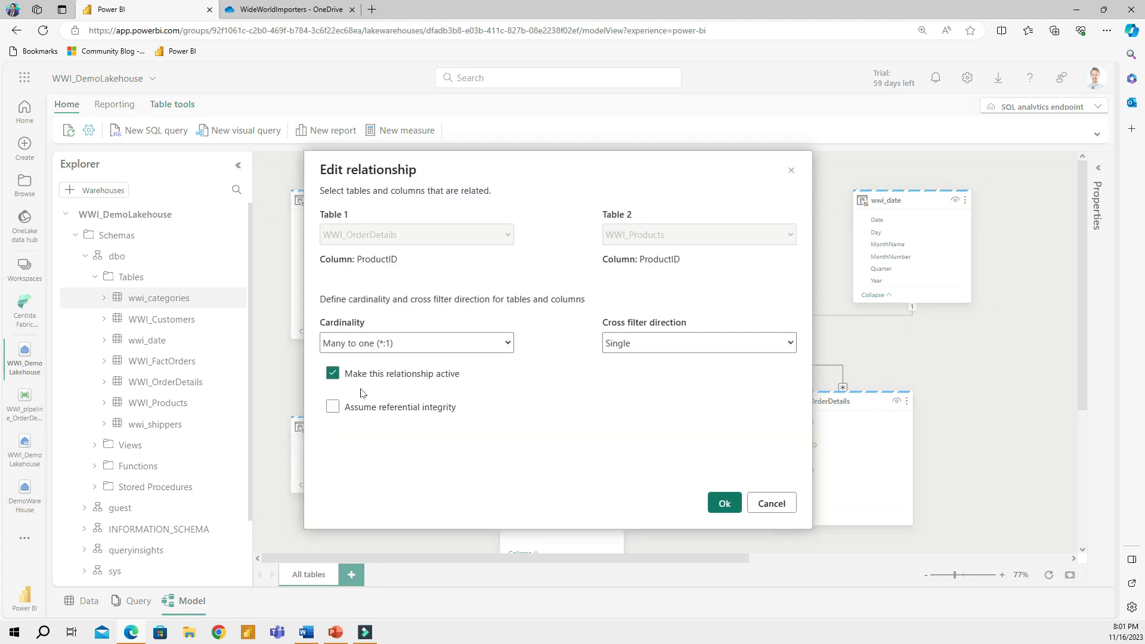
{"action": "left_click", "coordinate": [713, 345]}
{"action": "left_click", "coordinate": [631, 377]}
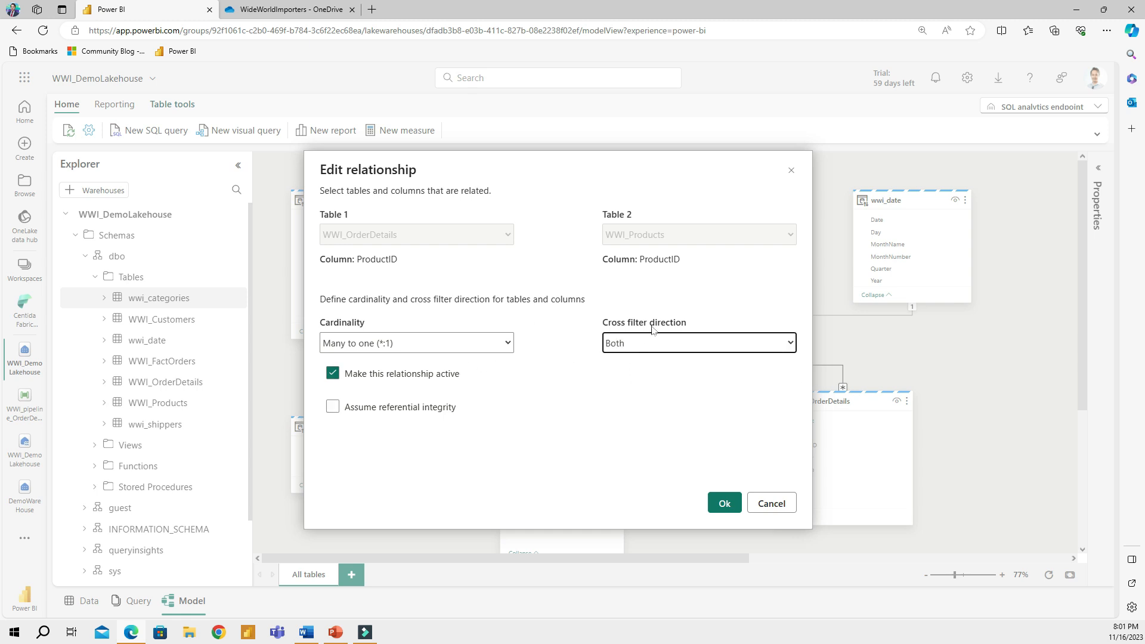
{"action": "left_click", "coordinate": [725, 505]}
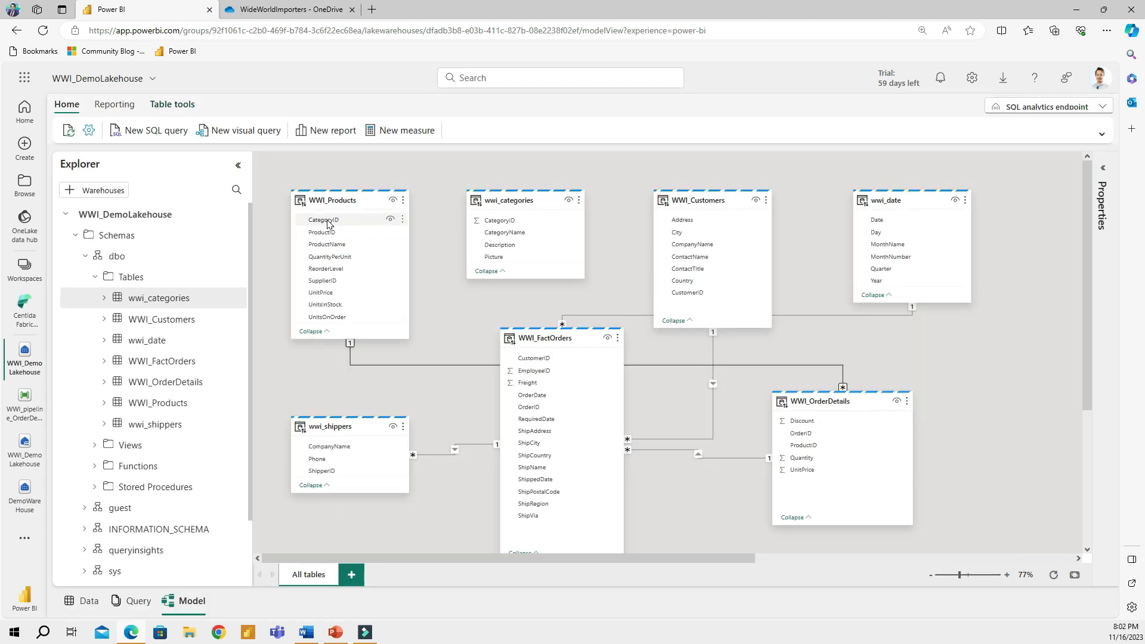
Create a relationship between WWI_Products and wwi_categories on CategoryID
{"action": "left_click_drag", "start_coordinate": [326, 223], "coordinate": [504, 223]}
{"action": "left_click", "coordinate": [721, 505]}
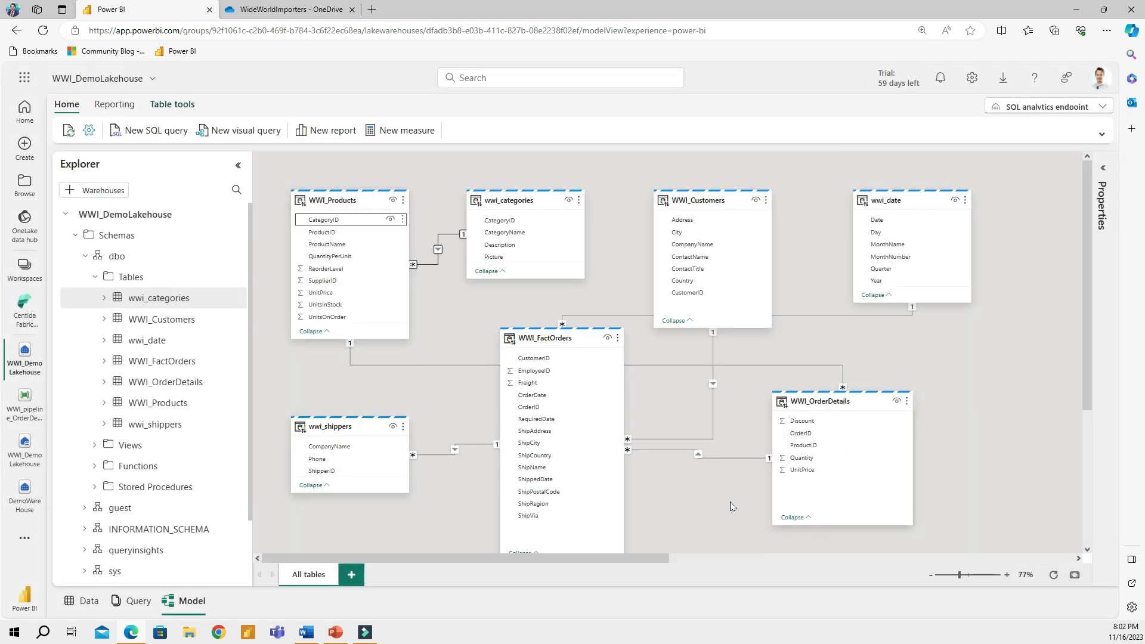
Rearrange the diagram with wwi_categories beside WWI_Products, WWI_OrderDetails beneath WWI_Products, and WWI_FactOrders beneath WWI_Customers
{"action": "left_click_drag", "start_coordinate": [357, 199], "coordinate": [451, 200]}
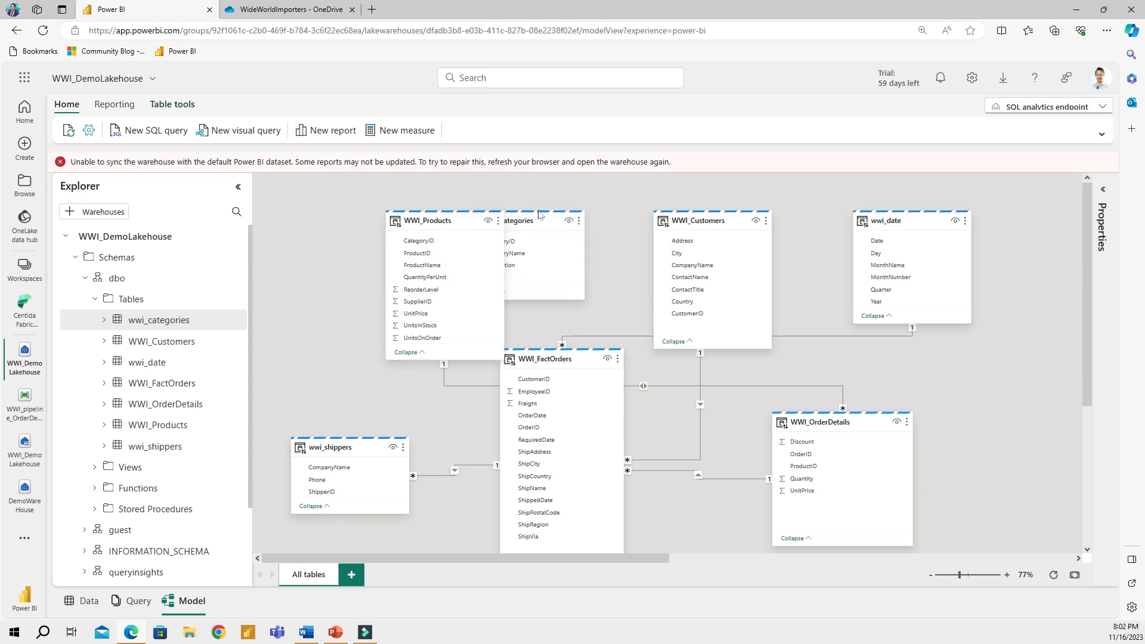
{"action": "left_click_drag", "start_coordinate": [537, 162], "coordinate": [337, 162]}
{"action": "left_click_drag", "start_coordinate": [441, 196], "coordinate": [516, 196]}
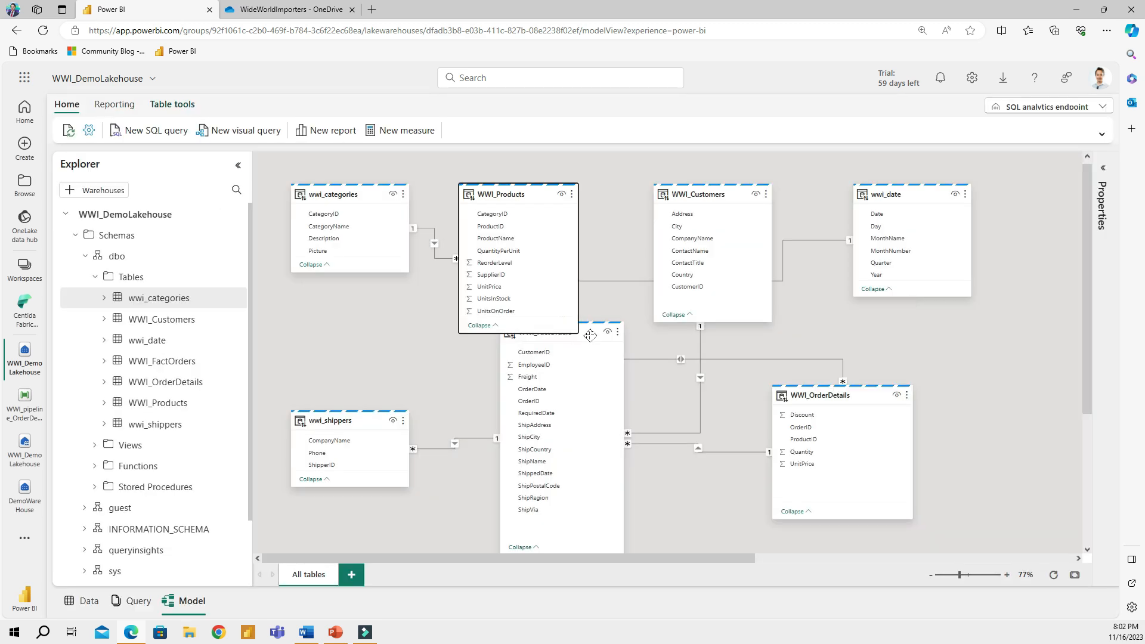
{"action": "left_click_drag", "start_coordinate": [589, 333], "coordinate": [999, 350]}
{"action": "left_click_drag", "start_coordinate": [838, 391], "coordinate": [523, 387]}
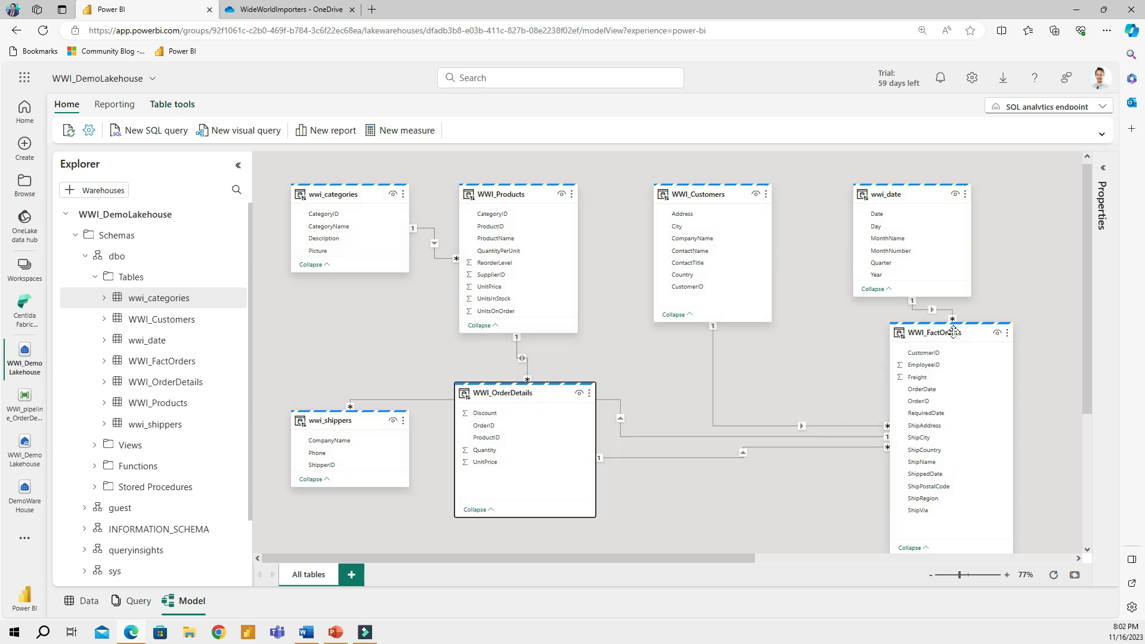
{"action": "left_click_drag", "start_coordinate": [955, 333], "coordinate": [784, 389]}
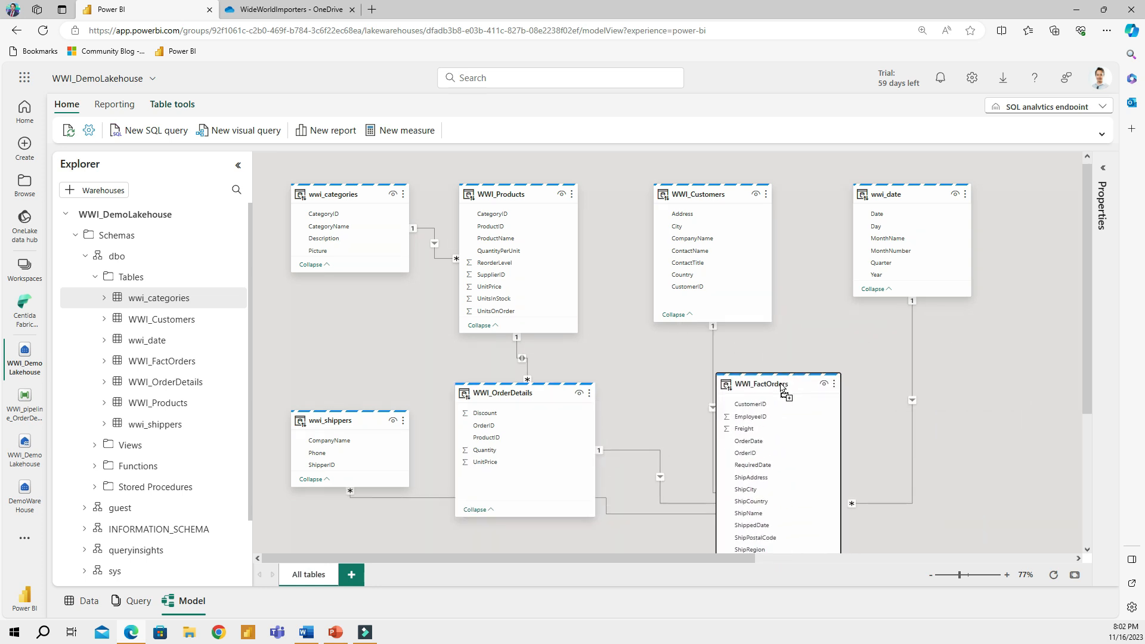
{"action": "scroll", "coordinate": [656, 364], "scroll_direction": "down", "scroll_amount": 1}
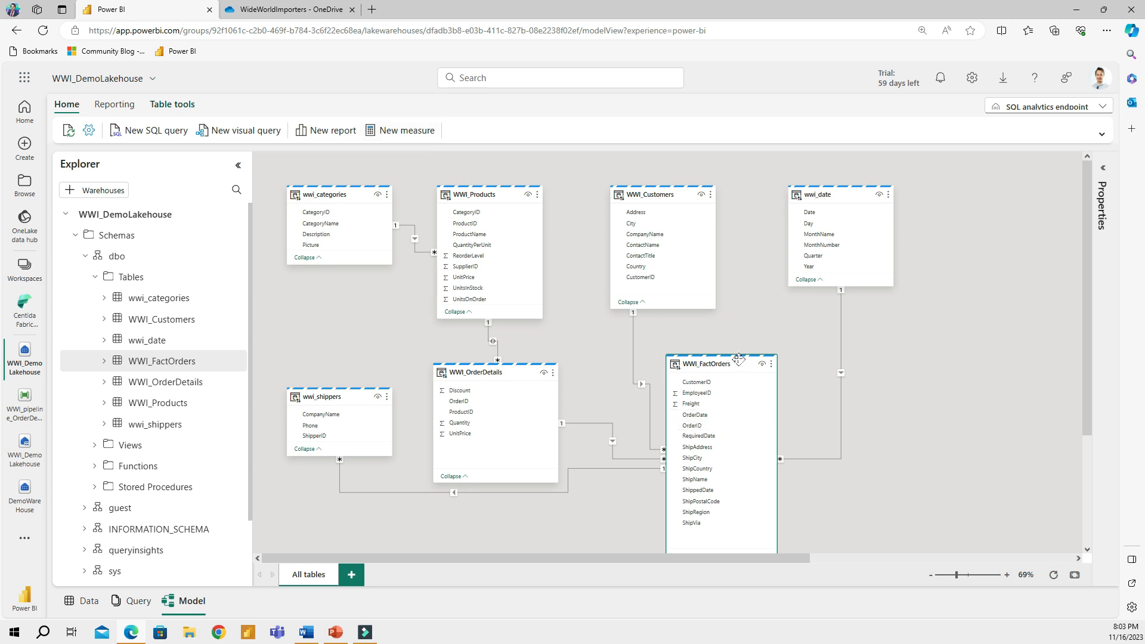
Create the measure Total Sales = SUMX(WWI_OrderDetails, [UnitPrice] * [Quantity]) in the WWI_OrderDetails table
{"action": "left_click", "coordinate": [486, 374]}
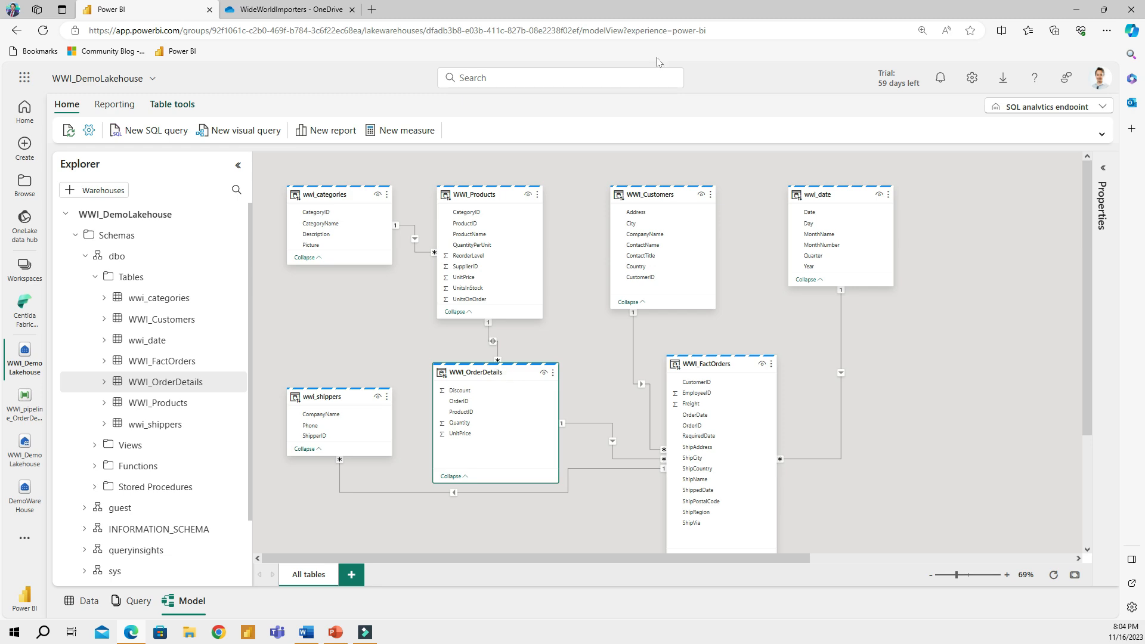
{"action": "left_click", "coordinate": [399, 131]}
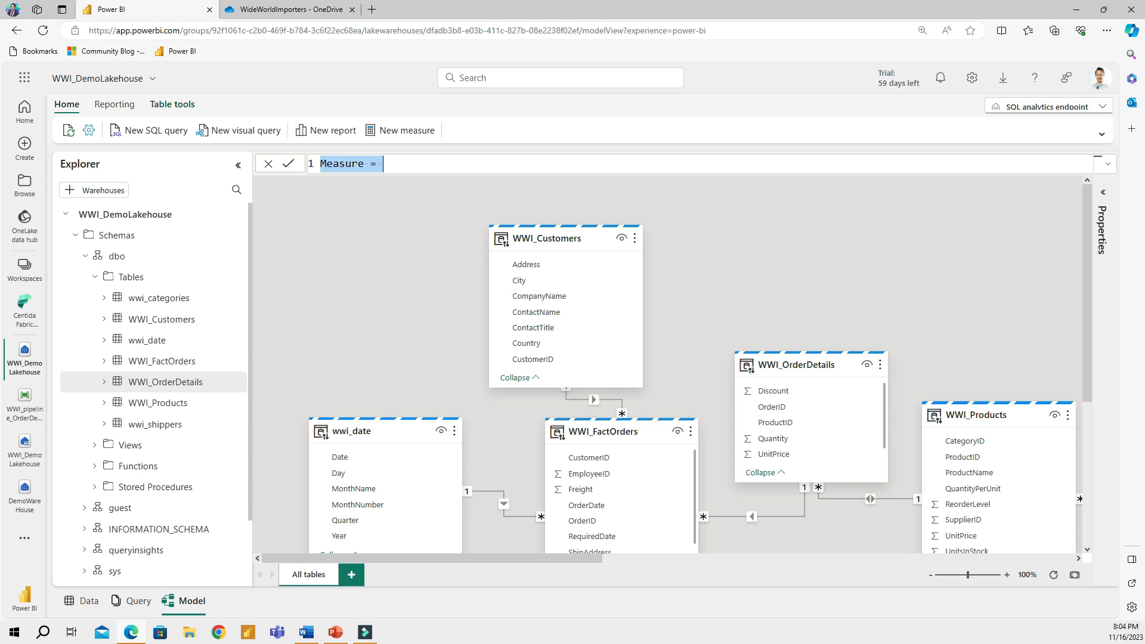
{"action": "type", "text": "Total Sales = SUMX("}
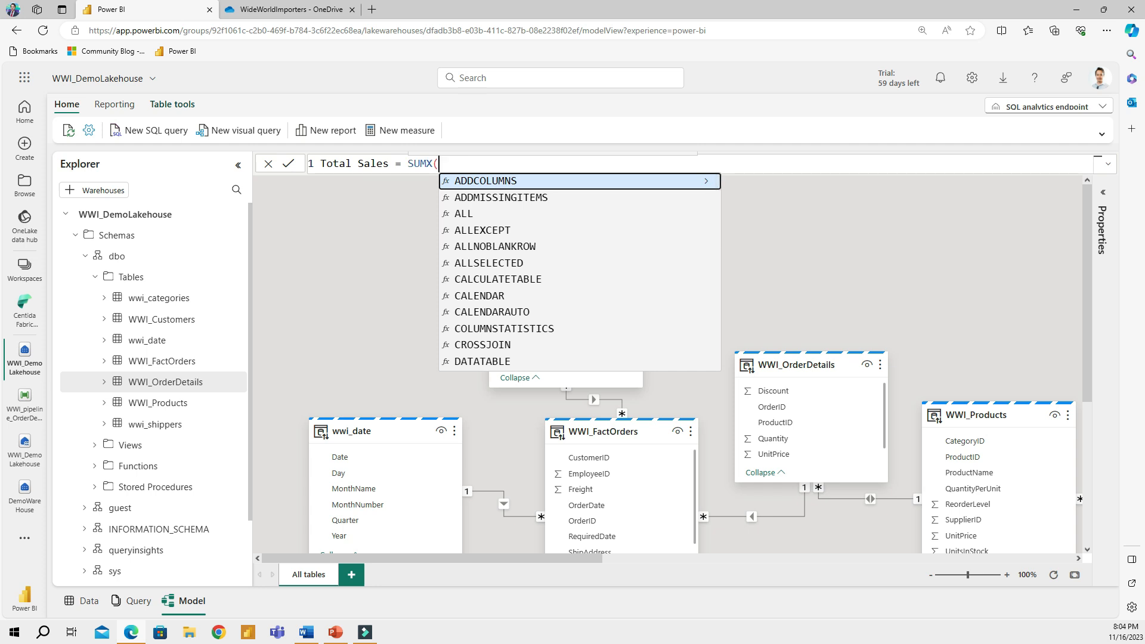
{"action": "type", "text": "order"}
{"action": "key", "text": "BackSpace"}
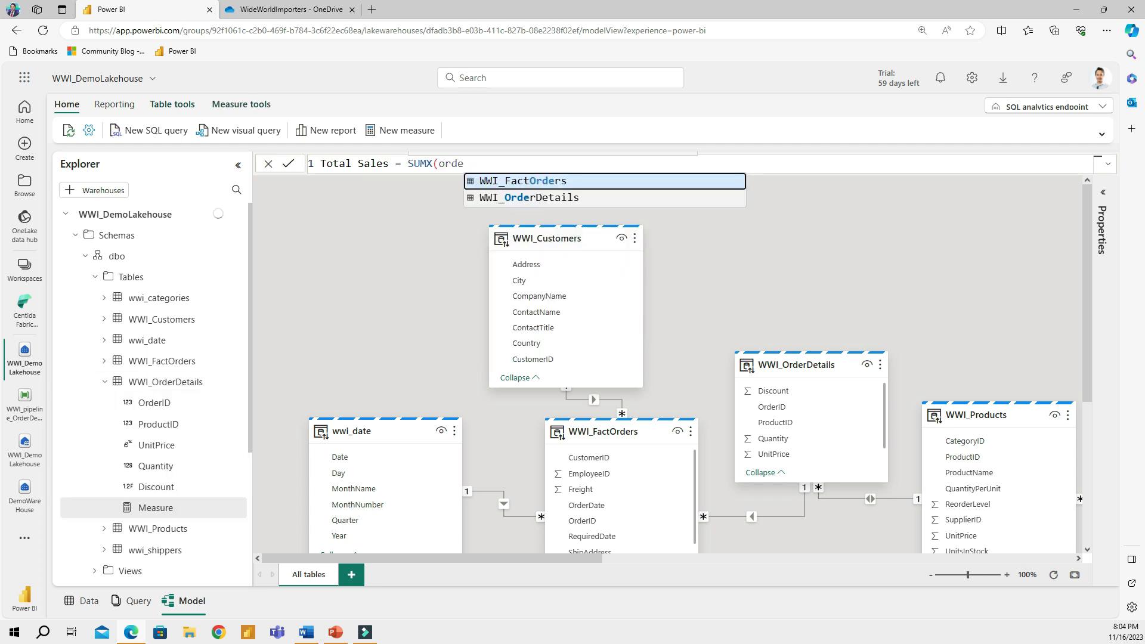
{"action": "key", "text": "Down"}
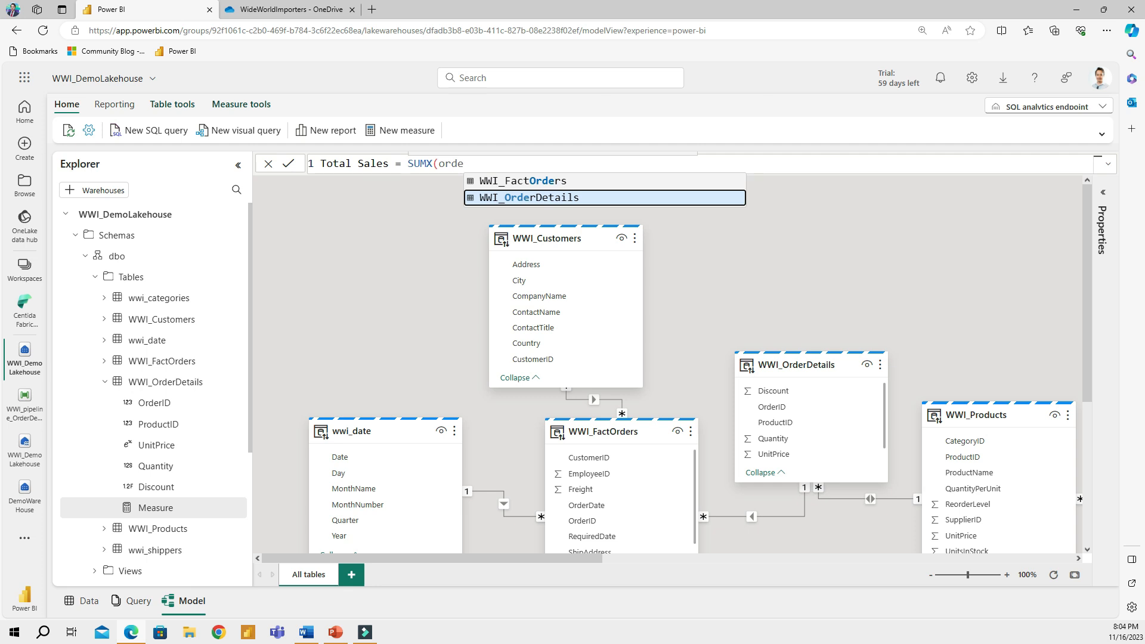
{"action": "key", "text": "Tab"}
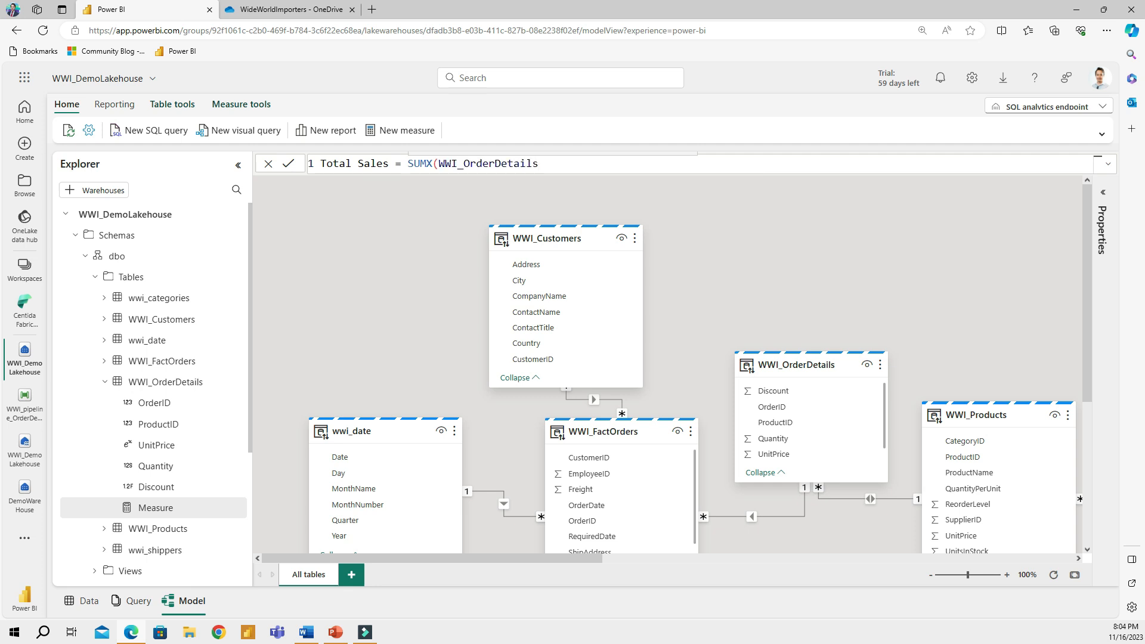
{"action": "type", "text": ","}
{"action": "type", "text": "[unit"}
{"action": "key", "text": "Tab"}
{"action": "type", "text": "*[quan"}
{"action": "key", "text": "Tab"}
{"action": "type", "text": ")"}
{"action": "key", "text": "Return"}
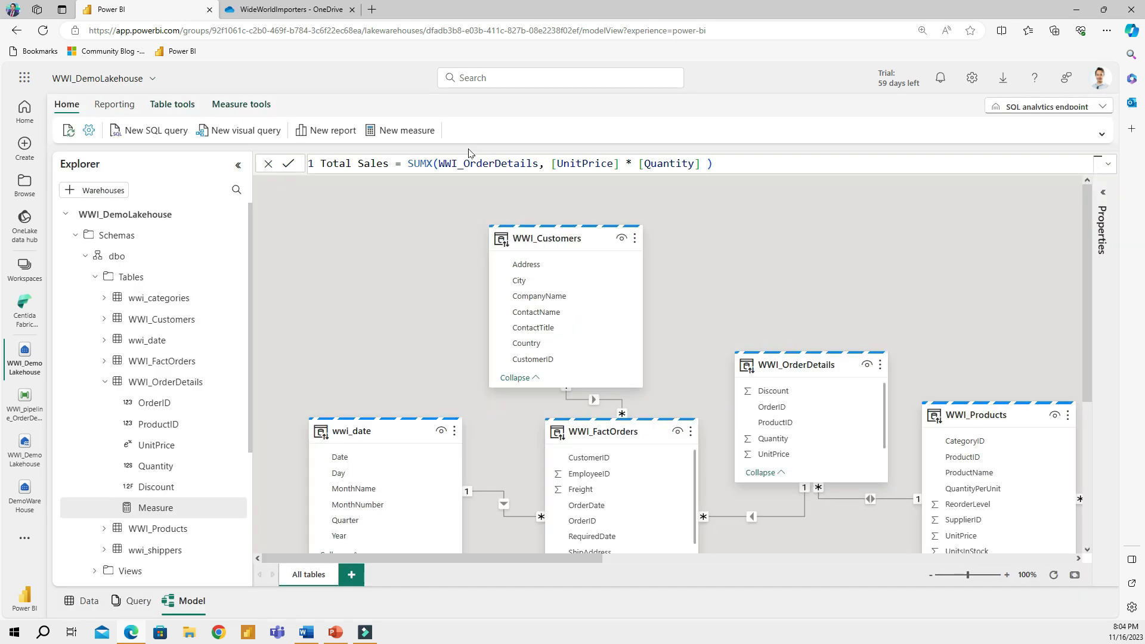
Format the Total Sales measure with a thousands separator and 0 decimal places
{"action": "left_click", "coordinate": [1104, 192]}
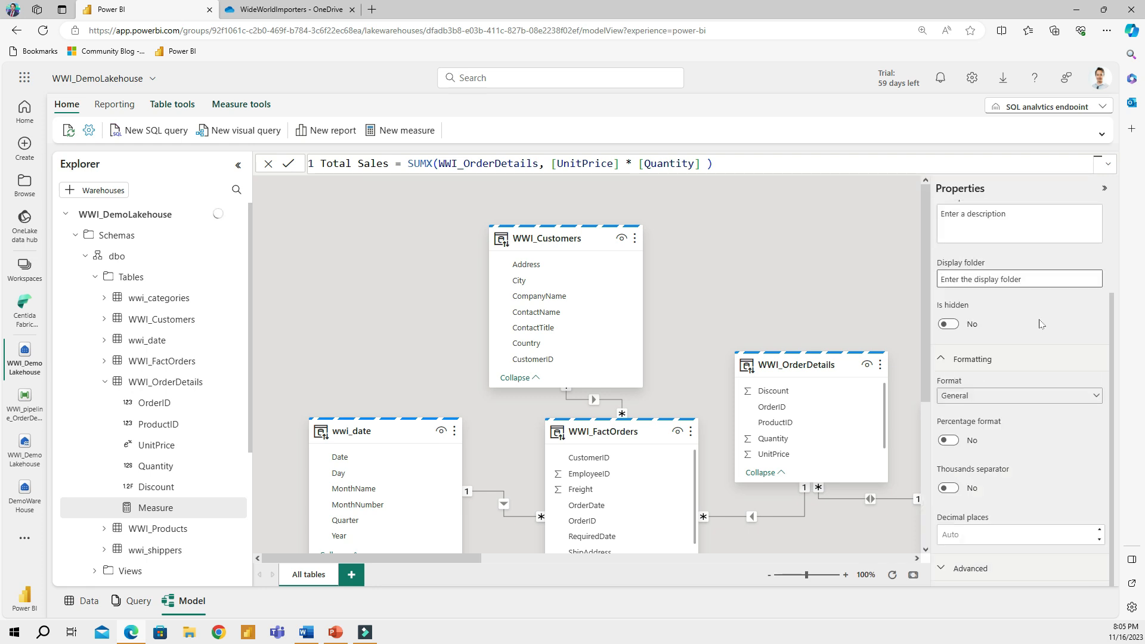
{"action": "left_click", "coordinate": [949, 490]}
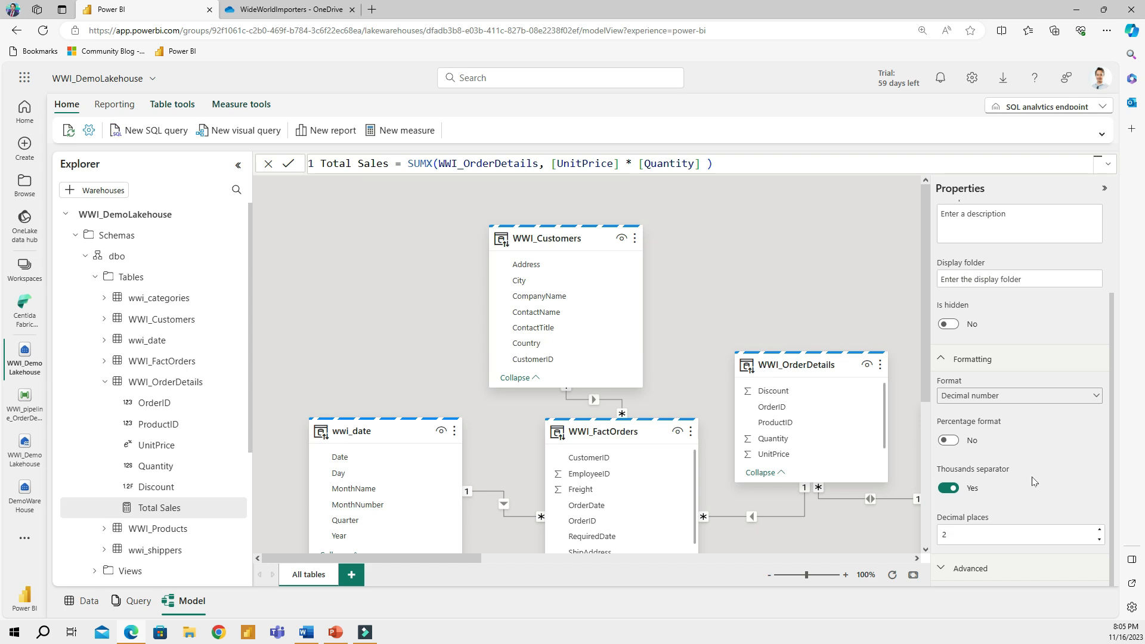
{"action": "key", "text": "Tab"}
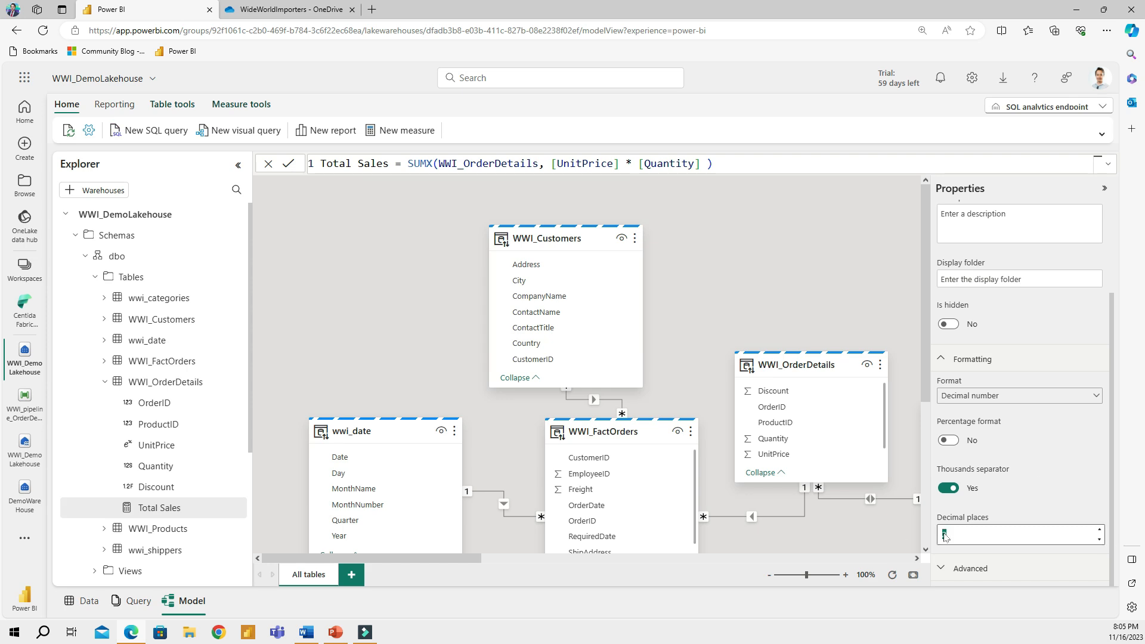
{"action": "type", "text": "0"}
{"action": "left_click", "coordinate": [1105, 190]}
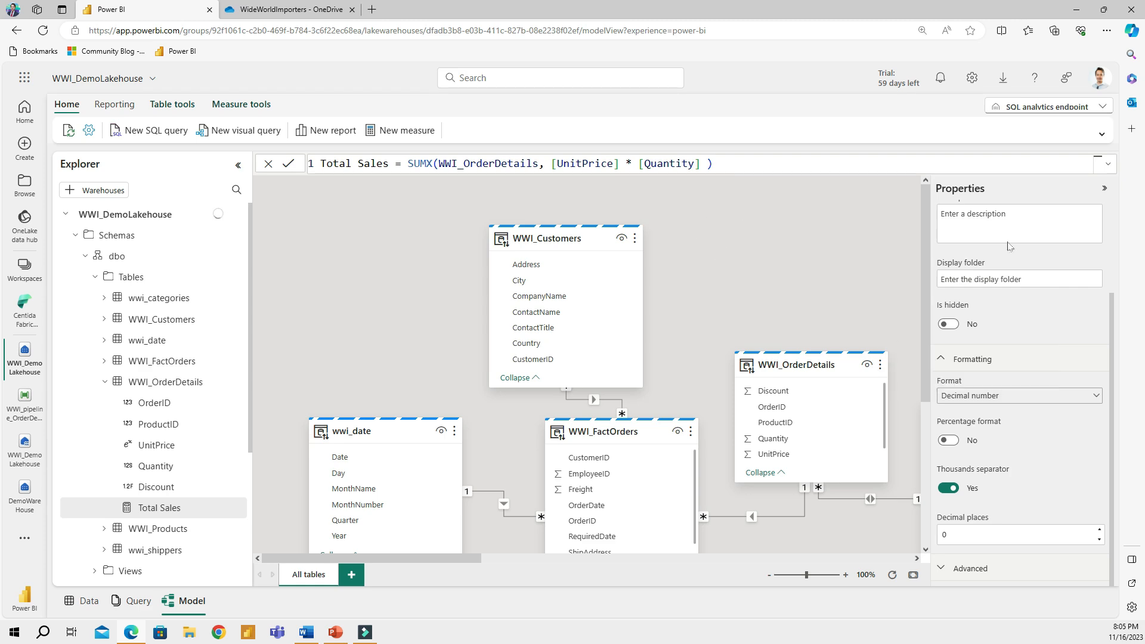
{"action": "left_click", "coordinate": [1105, 190]}
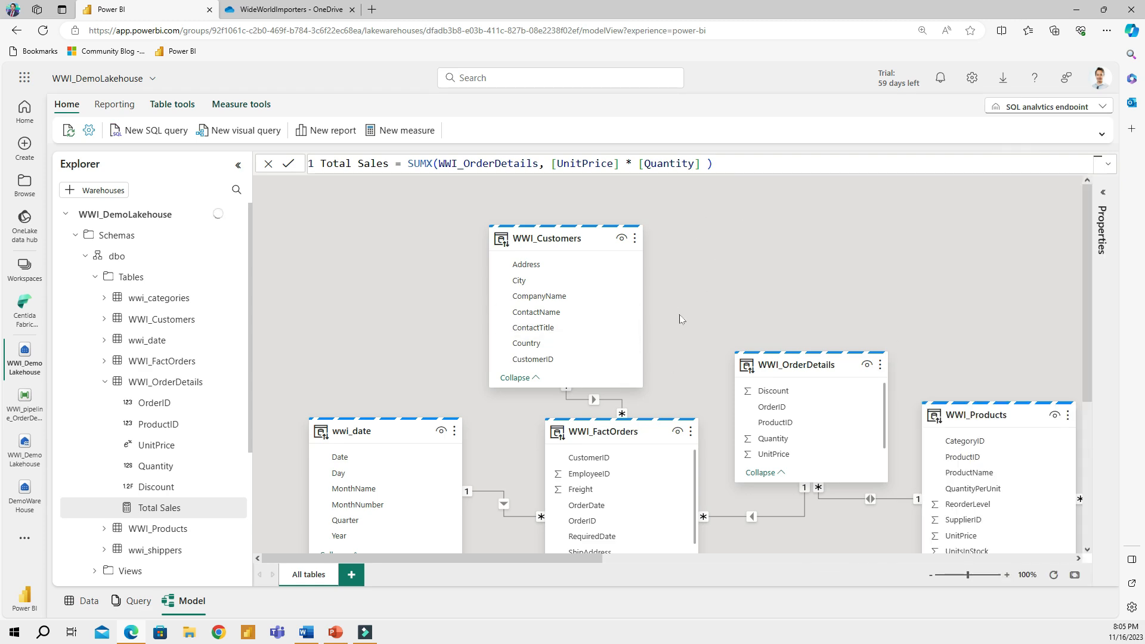
Enlarge the WWI_OrderDetails table to show all its fields, and reposition wwi_date beside WWI_Customers with WWI_FactOrders beneath them
{"action": "scroll", "coordinate": [700, 318], "scroll_direction": "down", "scroll_amount": 5}
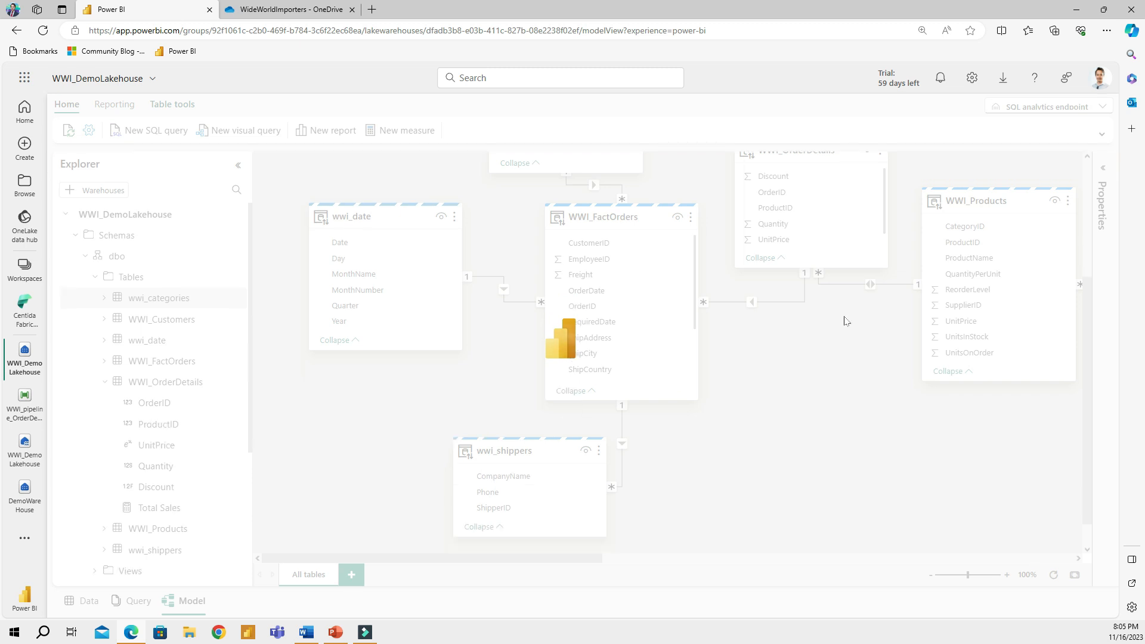
{"action": "left_click_drag", "start_coordinate": [846, 358], "coordinate": [889, 497]}
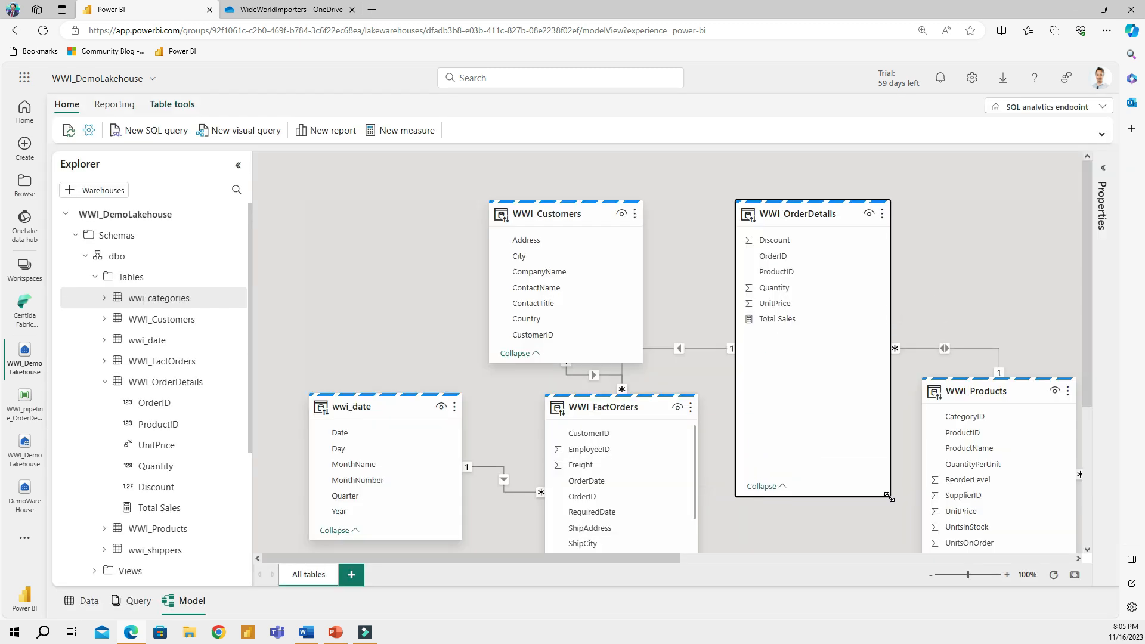
{"action": "left_click_drag", "start_coordinate": [368, 406], "coordinate": [288, 191]}
{"action": "left_click_drag", "start_coordinate": [637, 411], "coordinate": [554, 441]}
Create the measure Total Products Sold = SUM('WWI_OrderDetails'[Quantity]) in the WWI_OrderDetails table
{"action": "left_click", "coordinate": [689, 203]}
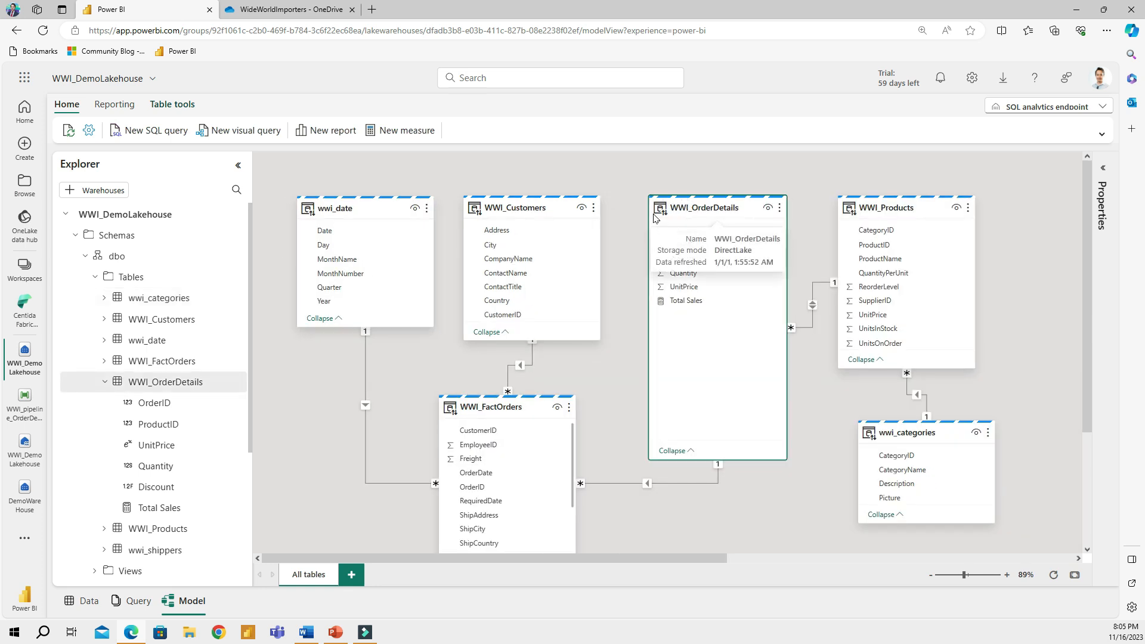
{"action": "left_click", "coordinate": [400, 131]}
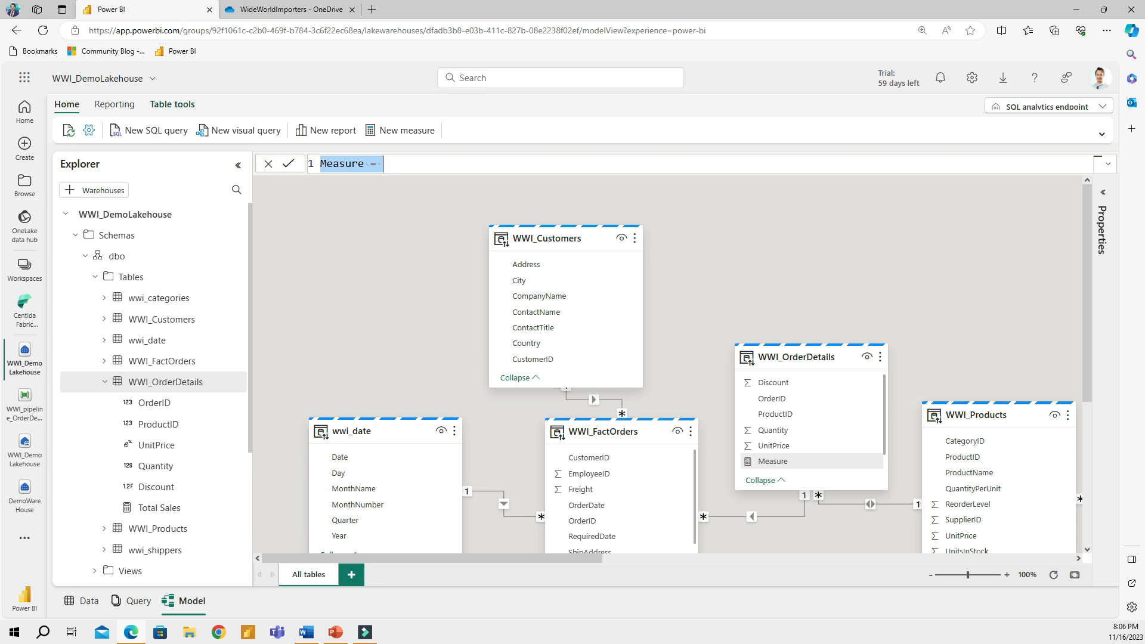
{"action": "type", "text": "Total"}
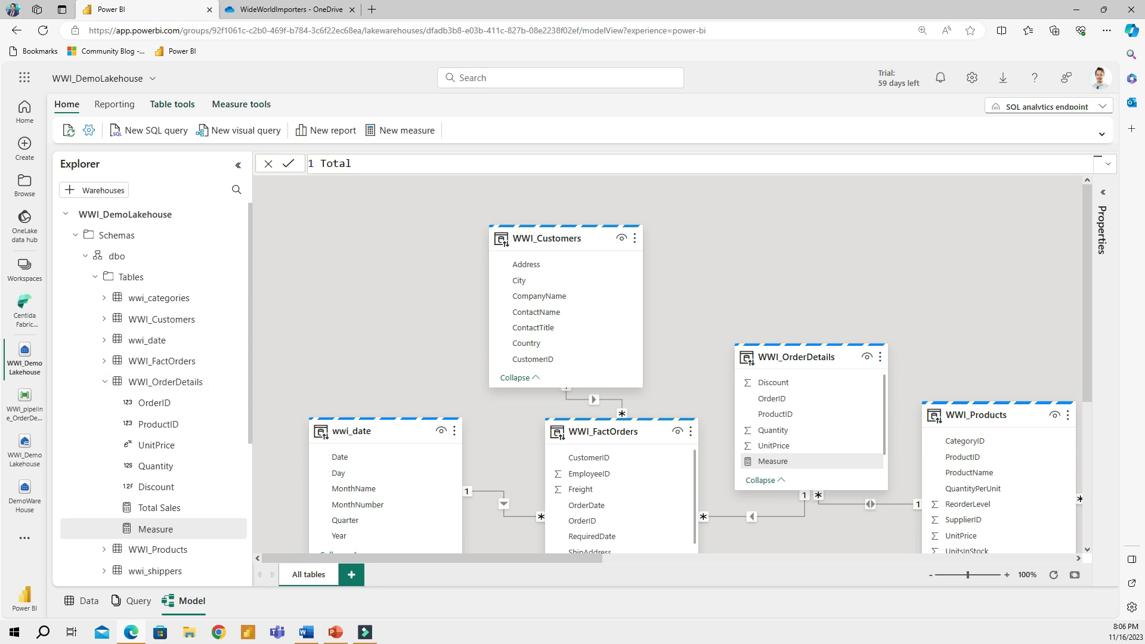
{"action": "type", "text": "Products Sold = sum"}
{"action": "key", "text": "Tab"}
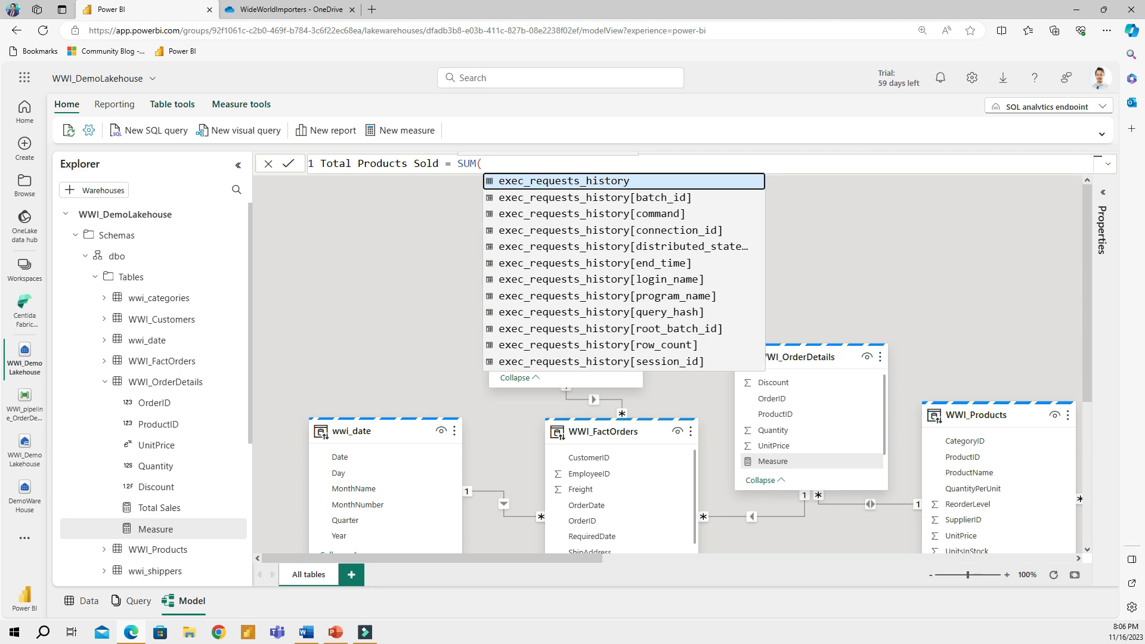
{"action": "type", "text": "o"}
{"action": "key", "text": "BackSpace"}
{"action": "type", "text": "'order"}
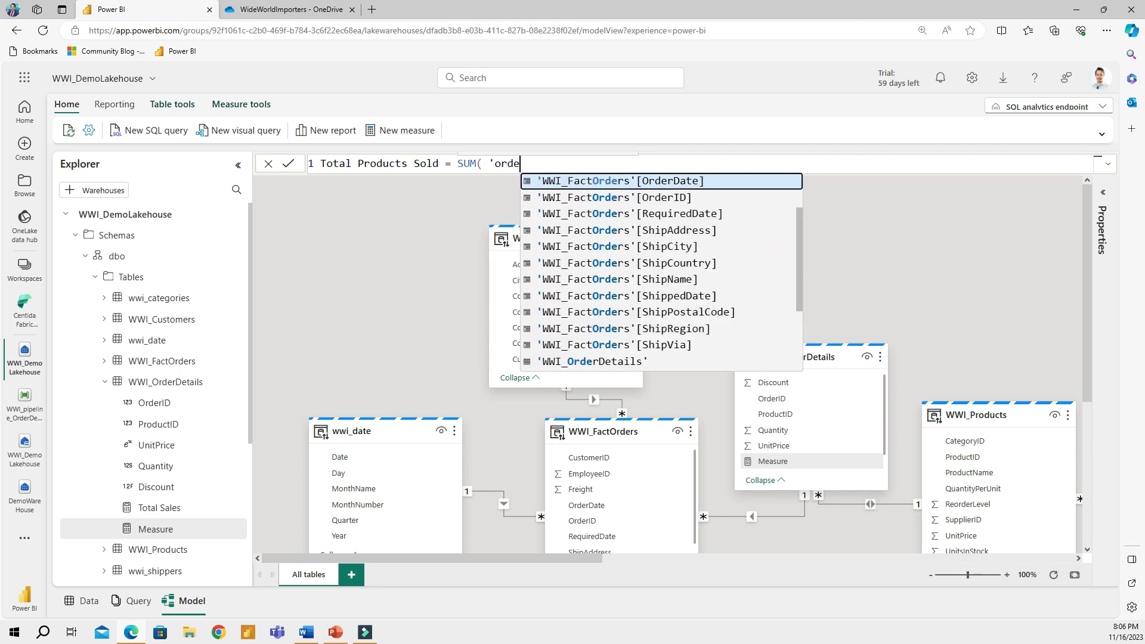
{"action": "key", "text": "Down"}
{"action": "key", "text": "Down"}
{"action": "key", "text": "Down"}
{"action": "key", "text": "Down"}
{"action": "key", "text": "Down"}
{"action": "key", "text": "Down"}
{"action": "key", "text": "Down"}
{"action": "key", "text": "Down"}
{"action": "key", "text": "Down"}
{"action": "key", "text": "Down"}
{"action": "key", "text": "Down"}
{"action": "key", "text": "Down"}
{"action": "key", "text": "Down"}
{"action": "key", "text": "Down"}
{"action": "key", "text": "Down"}
{"action": "key", "text": "Down"}
{"action": "key", "text": "Up"}
{"action": "key", "text": "Tab"}
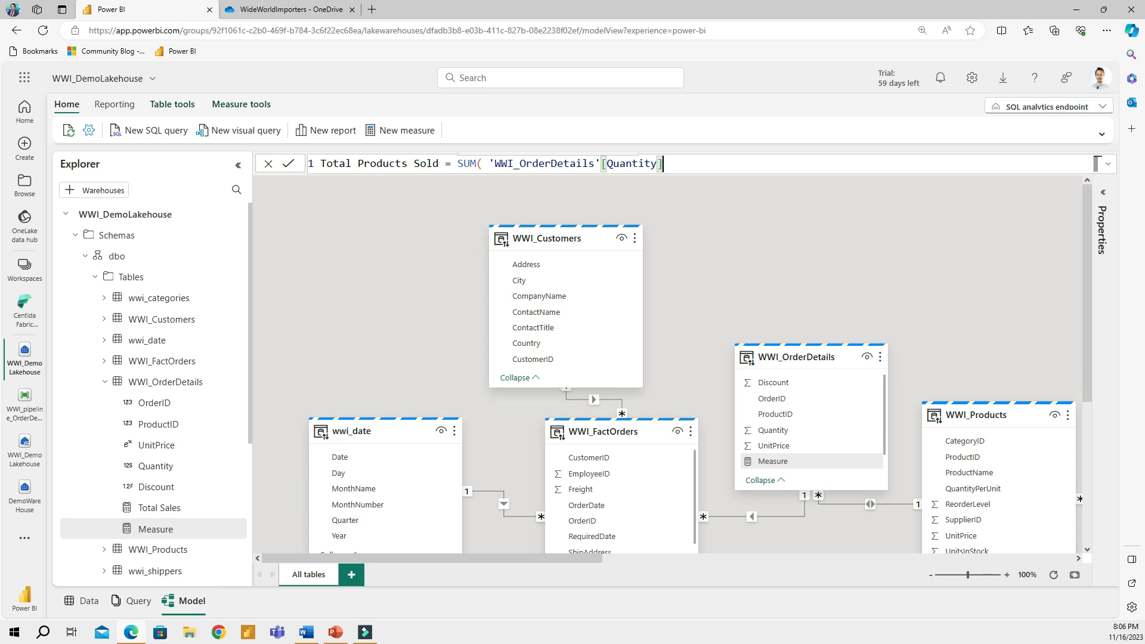
{"action": "type", "text": ")"}
{"action": "key", "text": "Return"}
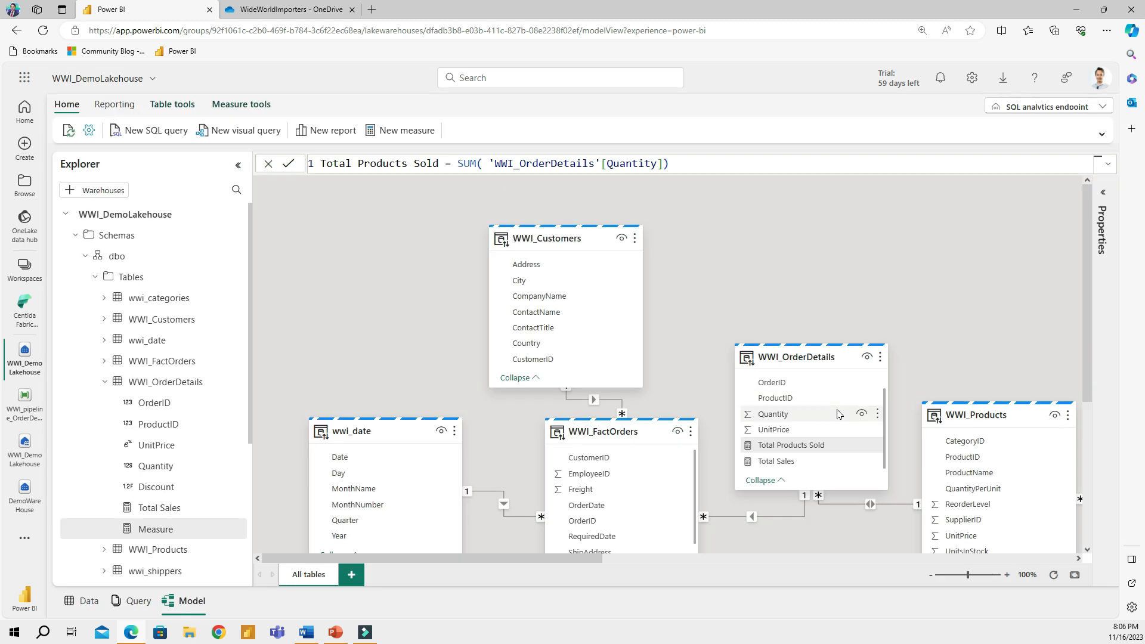
Turn on the thousands separator for the Total Products Sold measure
{"action": "left_click", "coordinate": [801, 445]}
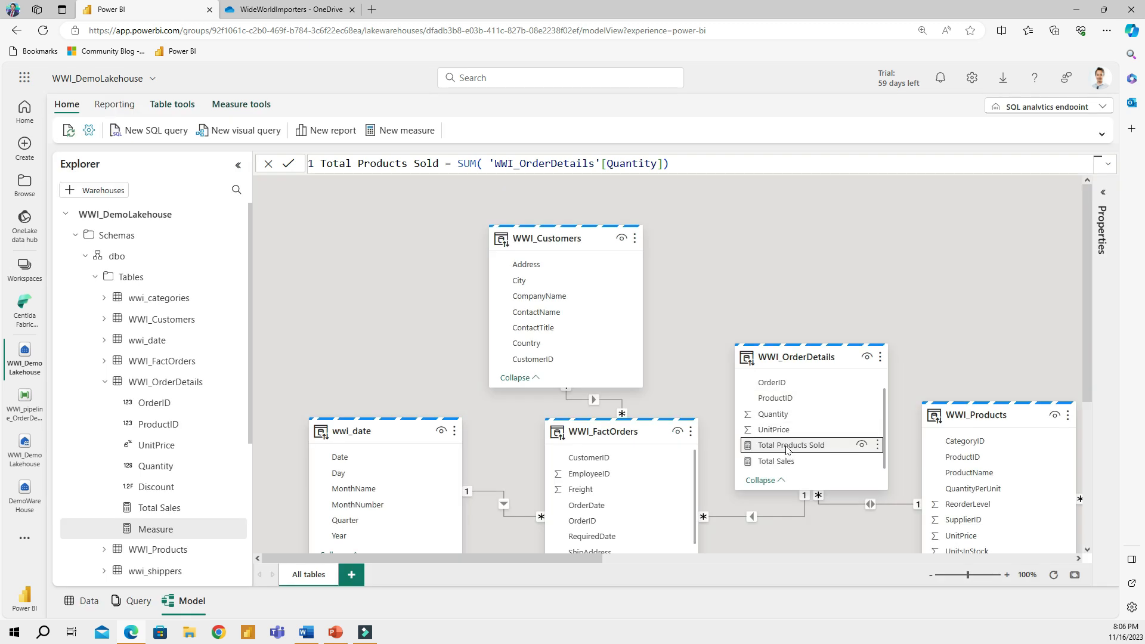
{"action": "left_click", "coordinate": [1103, 193]}
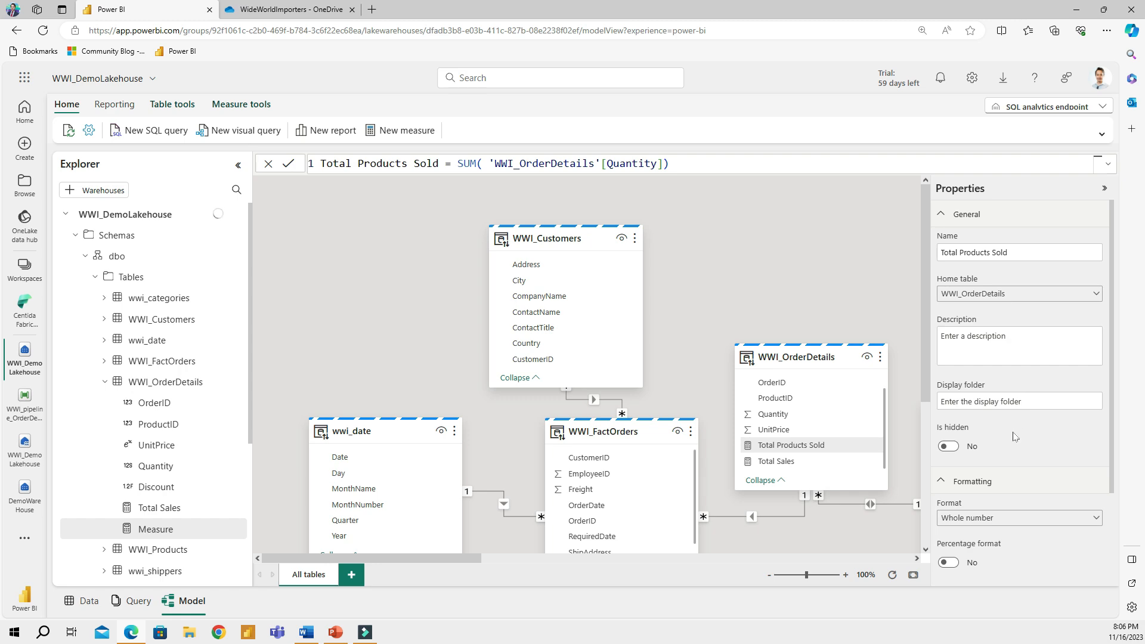
{"action": "scroll", "coordinate": [1035, 459], "scroll_direction": "down", "scroll_amount": 2}
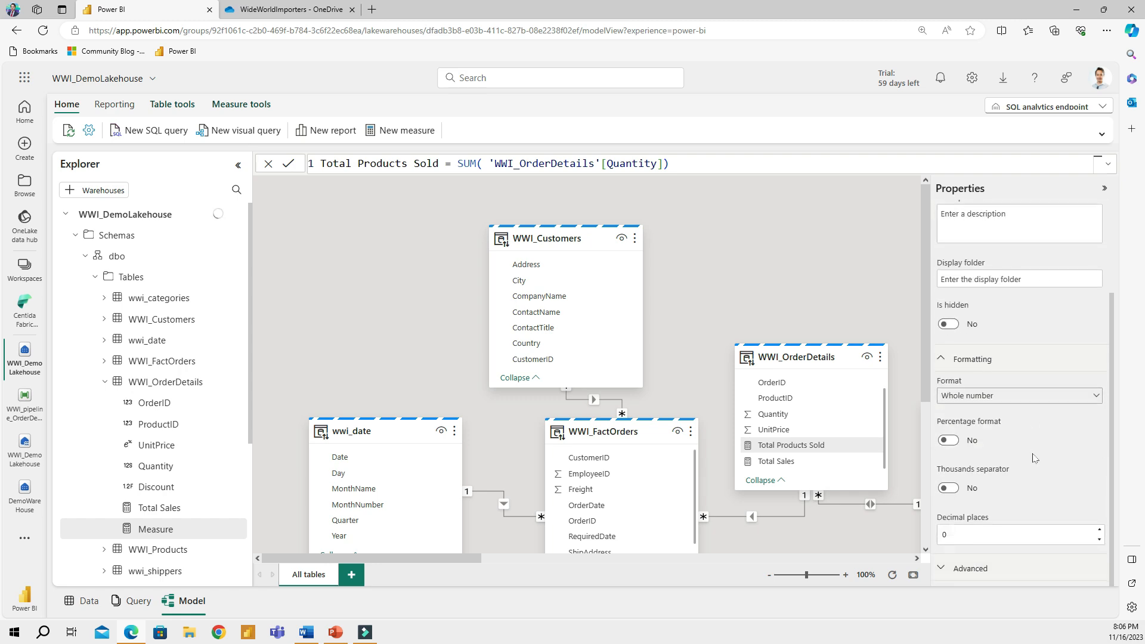
{"action": "left_click", "coordinate": [949, 488]}
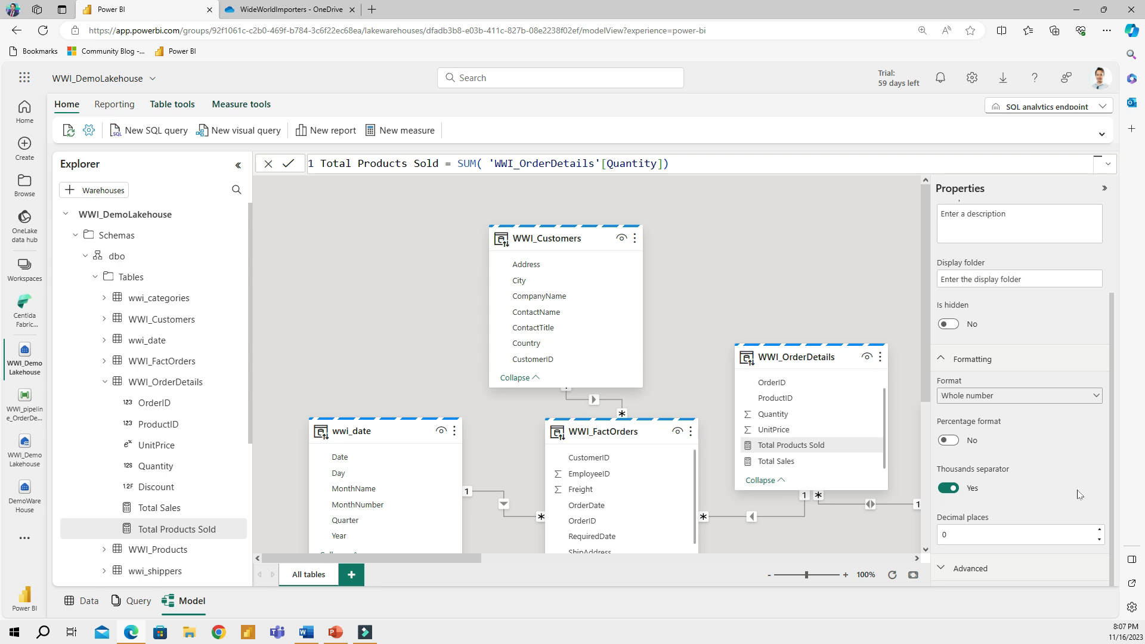
{"action": "scroll", "coordinate": [1092, 358], "scroll_direction": "up", "scroll_amount": 2}
{"action": "left_click", "coordinate": [1104, 188]}
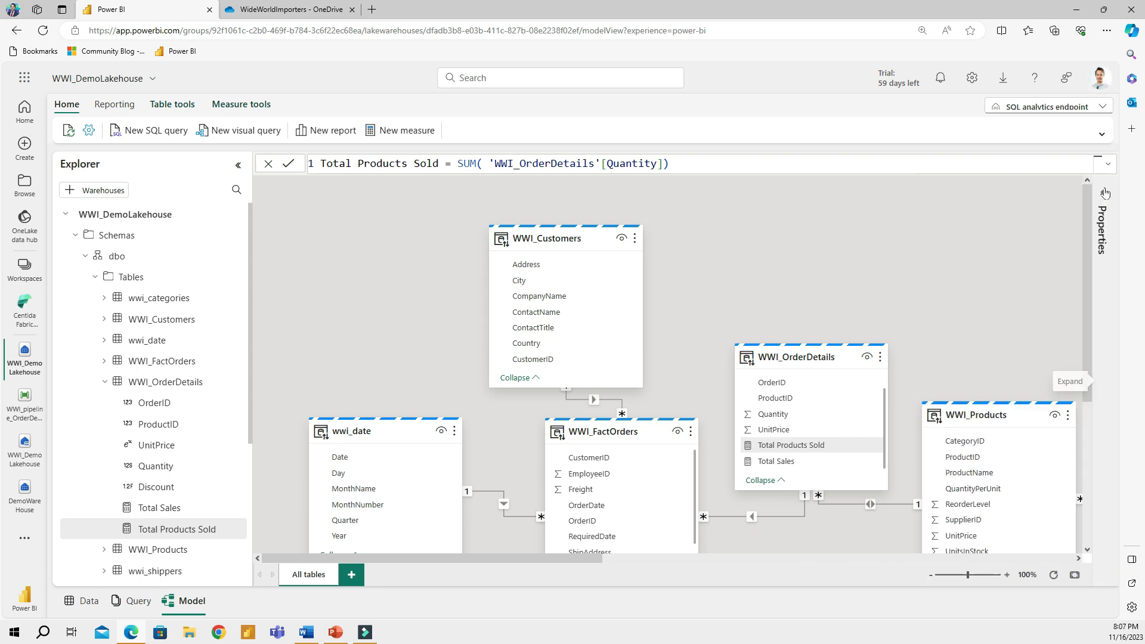
Create the measure Total Orders = COUNTROWS(WWI_FactOrders) in the WWI_OrderDetails table
{"action": "left_click", "coordinate": [795, 357]}
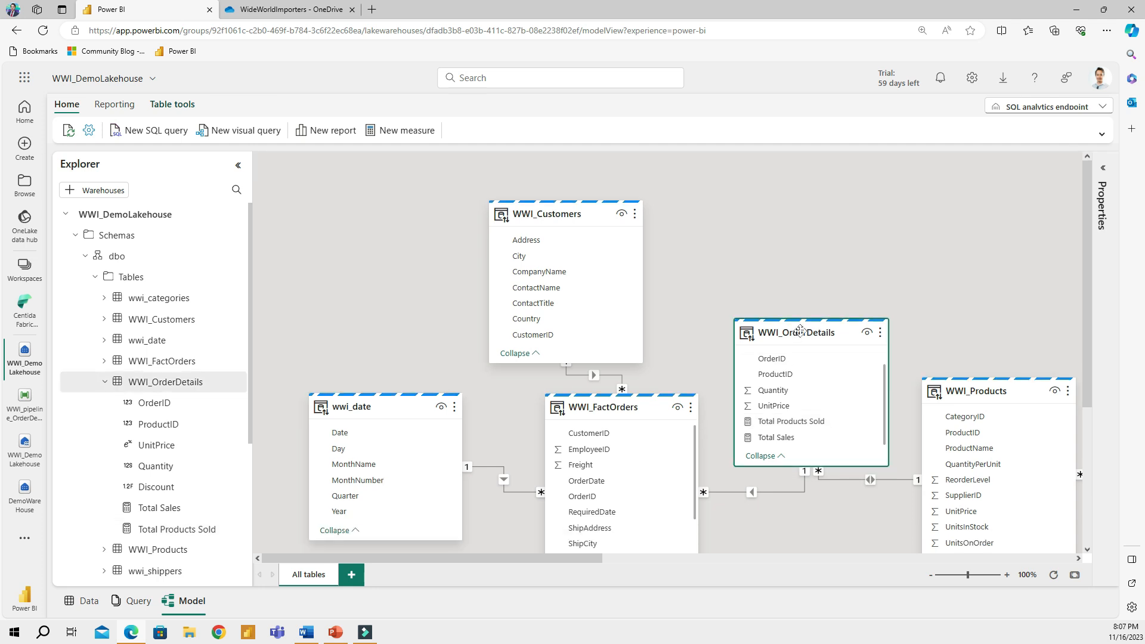
{"action": "left_click", "coordinate": [406, 137]}
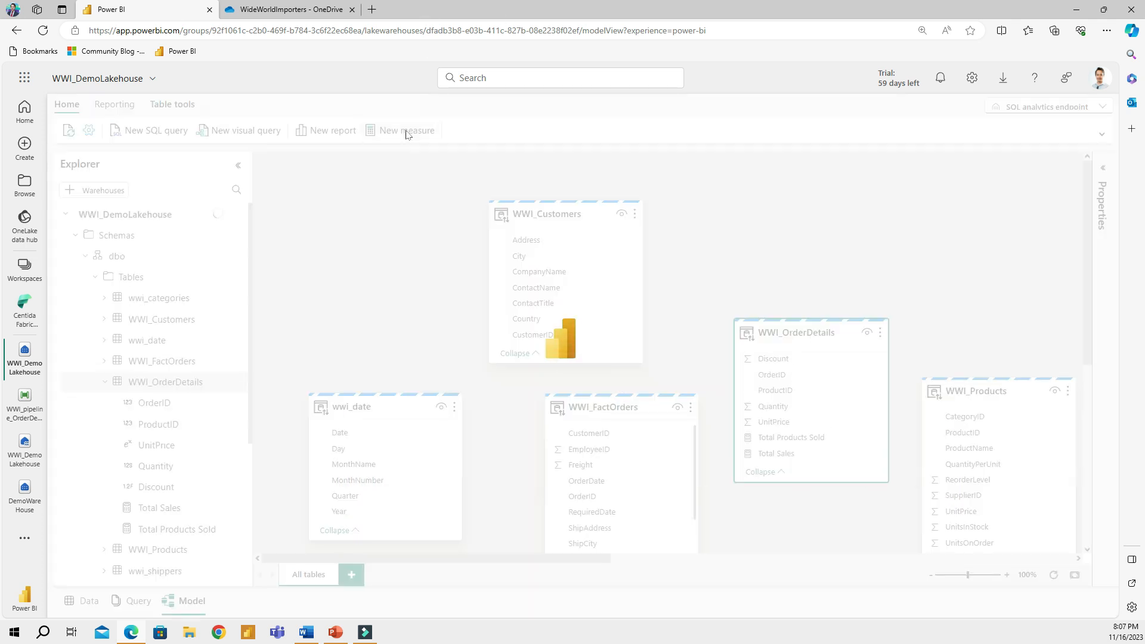
{"action": "type", "text": "Total Orders ="}
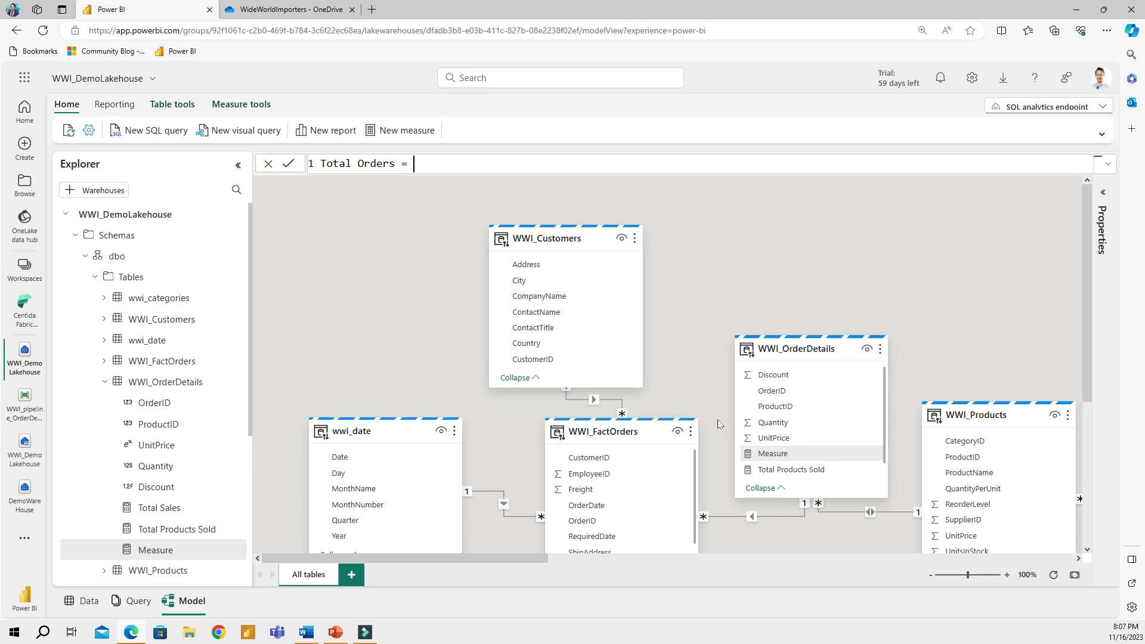
{"action": "type", "text": "count"}
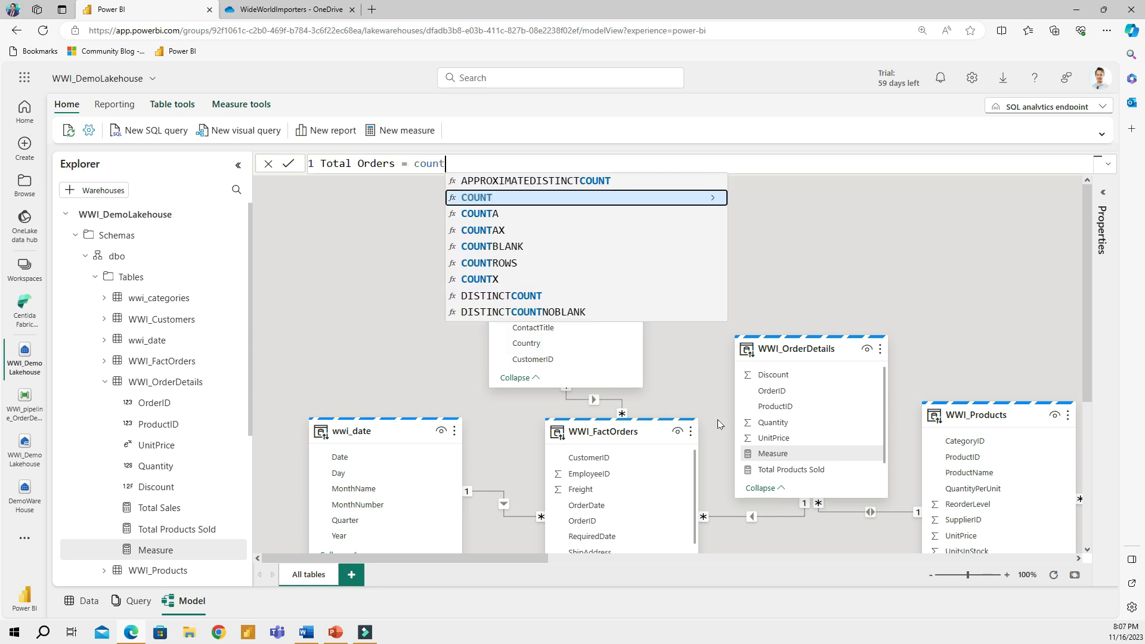
{"action": "key", "text": "Down"}
{"action": "key", "text": "Down"}
{"action": "key", "text": "Down"}
{"action": "key", "text": "Down"}
{"action": "key", "text": "Tab"}
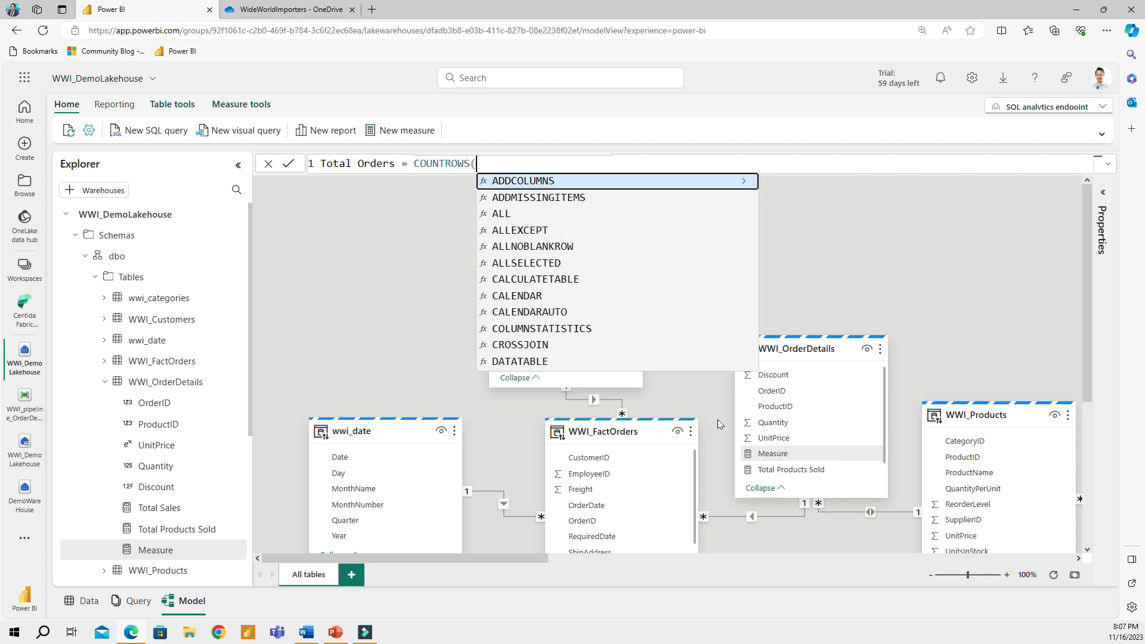
{"action": "type", "text": "or"}
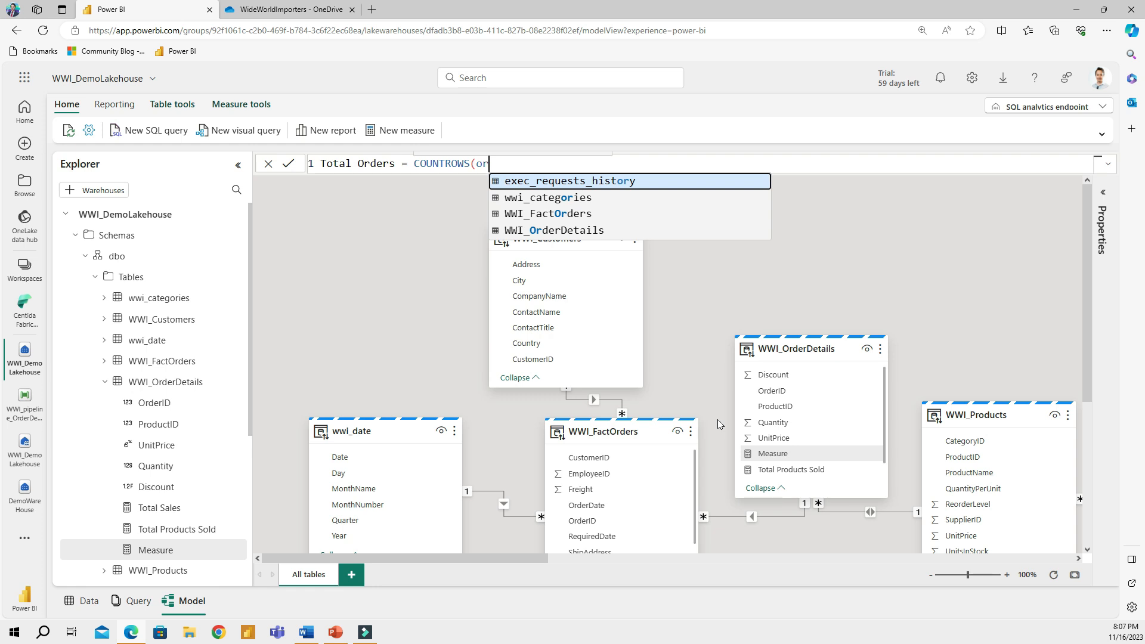
{"action": "key", "text": "Down"}
{"action": "key", "text": "Down"}
{"action": "key", "text": "Tab"}
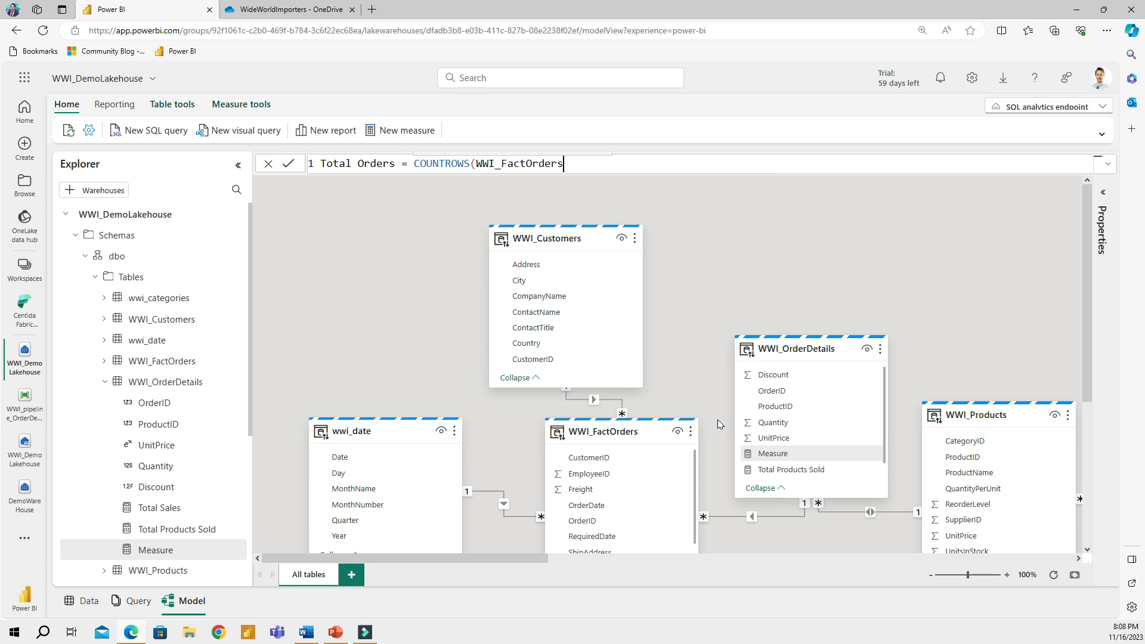
{"action": "type", "text": ")"}
{"action": "key", "text": "Return"}
Turn on the thousands separator for the Total Orders measure
{"action": "left_click", "coordinate": [1103, 192]}
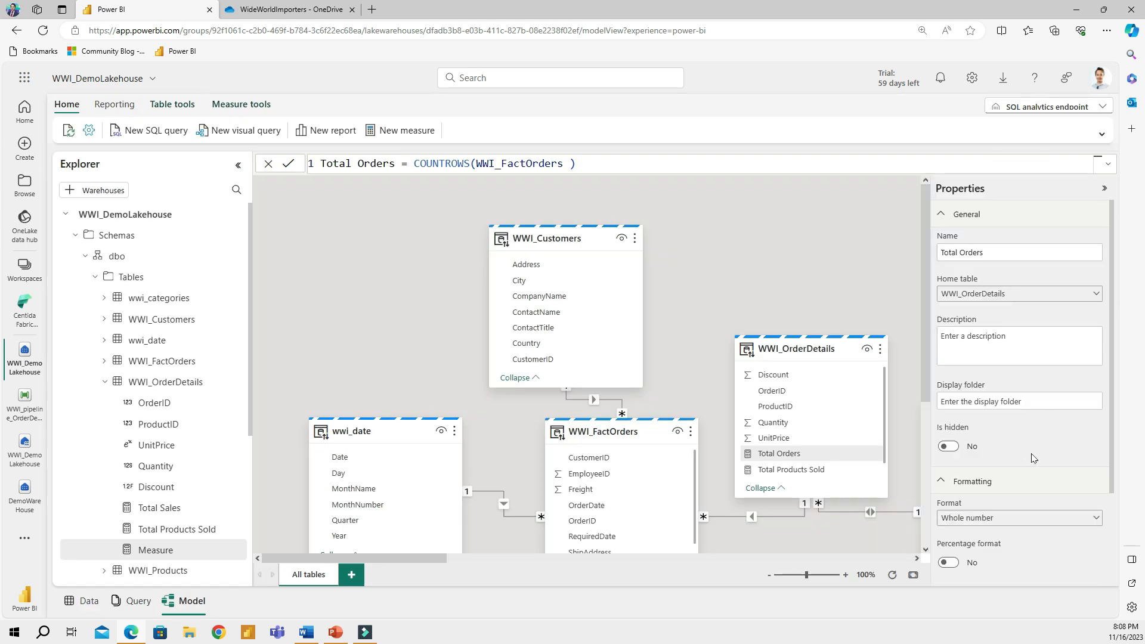
{"action": "scroll", "coordinate": [1034, 459], "scroll_direction": "down", "scroll_amount": 2}
{"action": "left_click", "coordinate": [949, 489]}
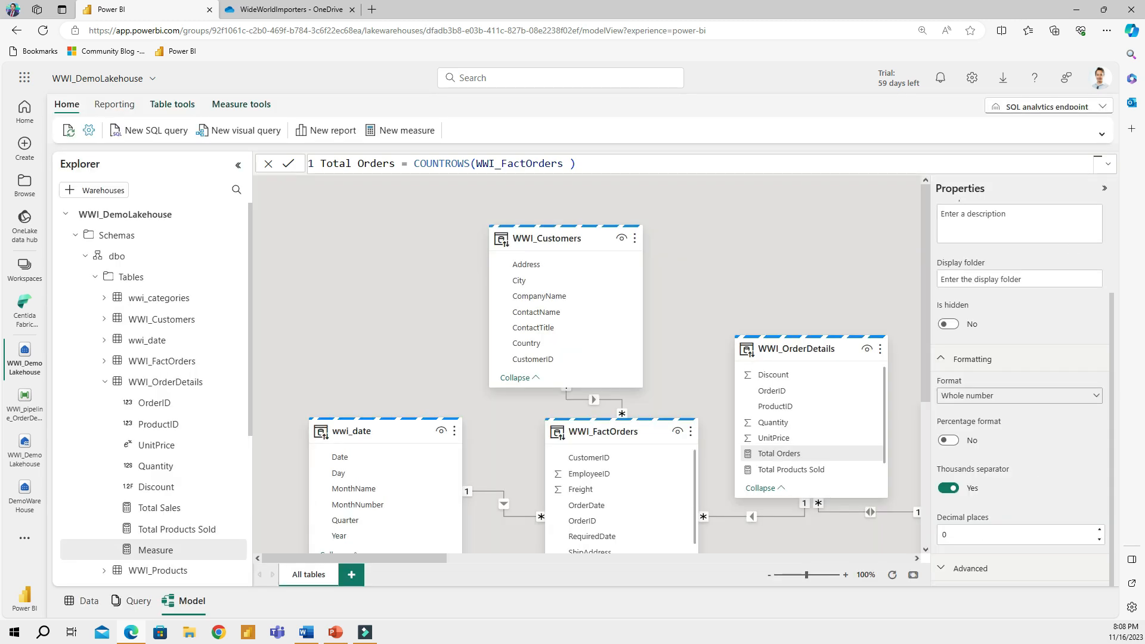
{"action": "left_click", "coordinate": [1105, 190]}
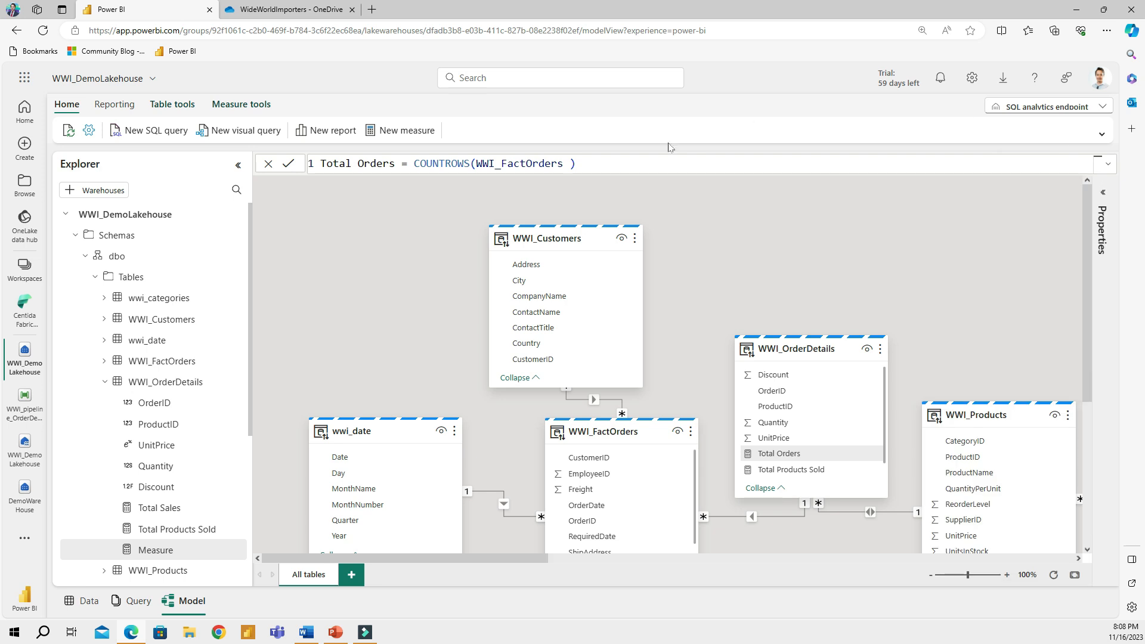
Create the measure Avg Order Value = DIVIDE([Total Sales], [Total Orders]) in the WWI_OrderDetails table
{"action": "left_click", "coordinate": [795, 345]}
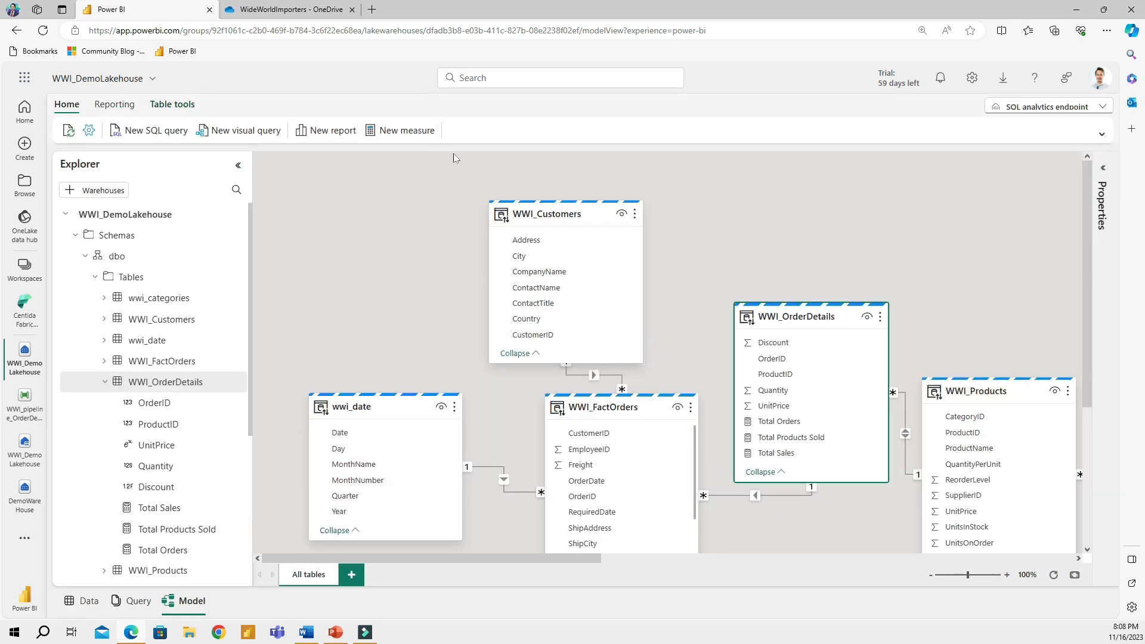
{"action": "type", "text": "Avg Order Value"}
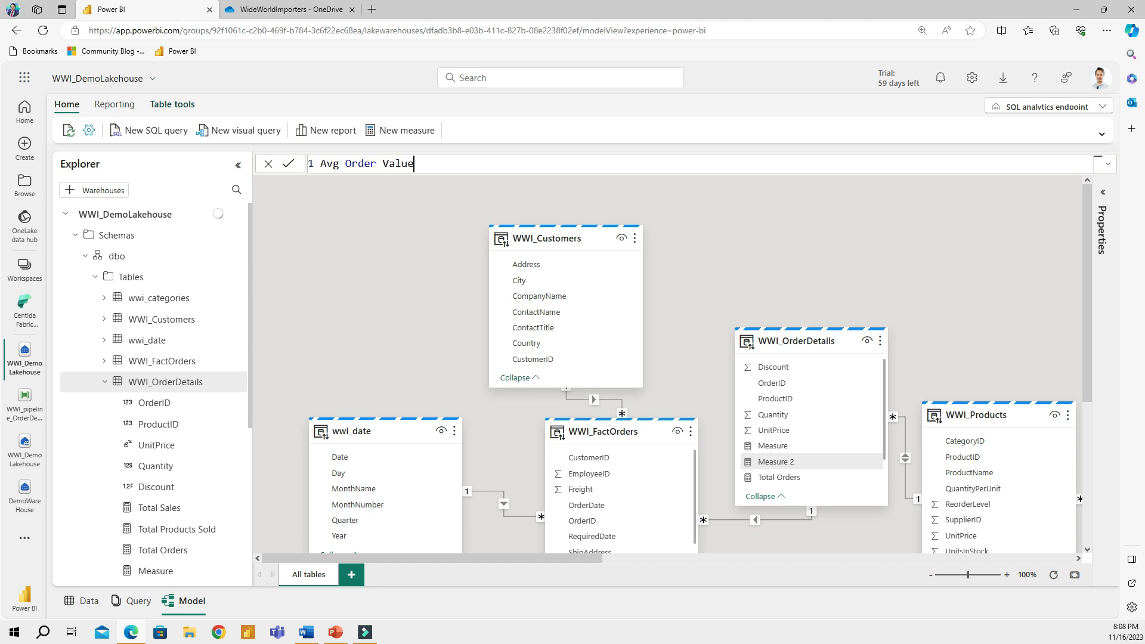
{"action": "type", "text": " ="}
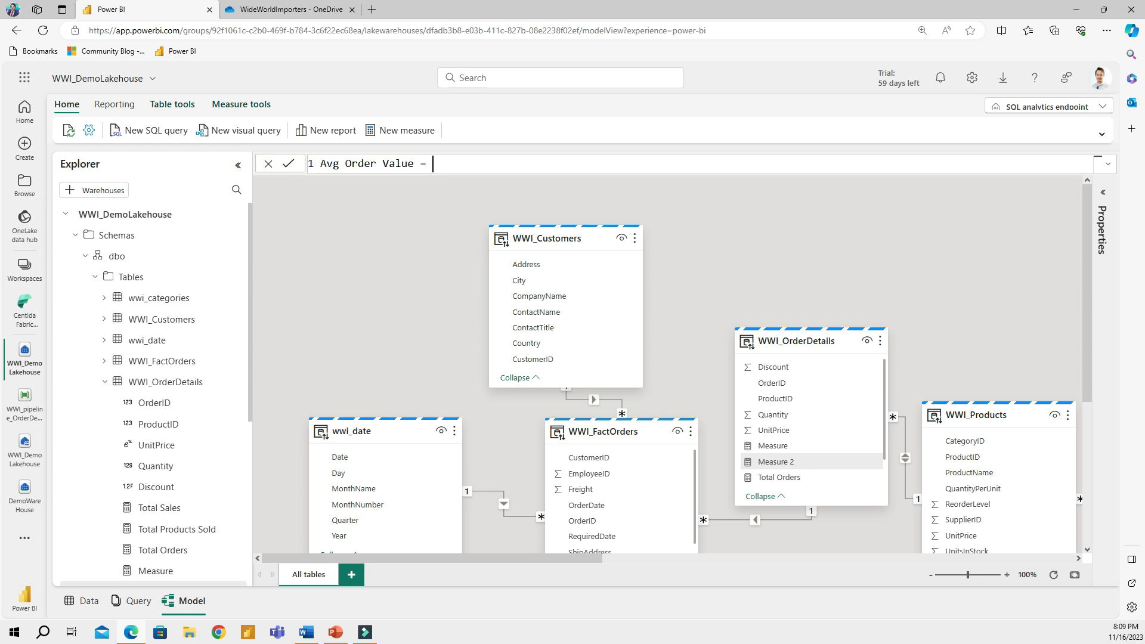
{"action": "type", "text": "divide("}
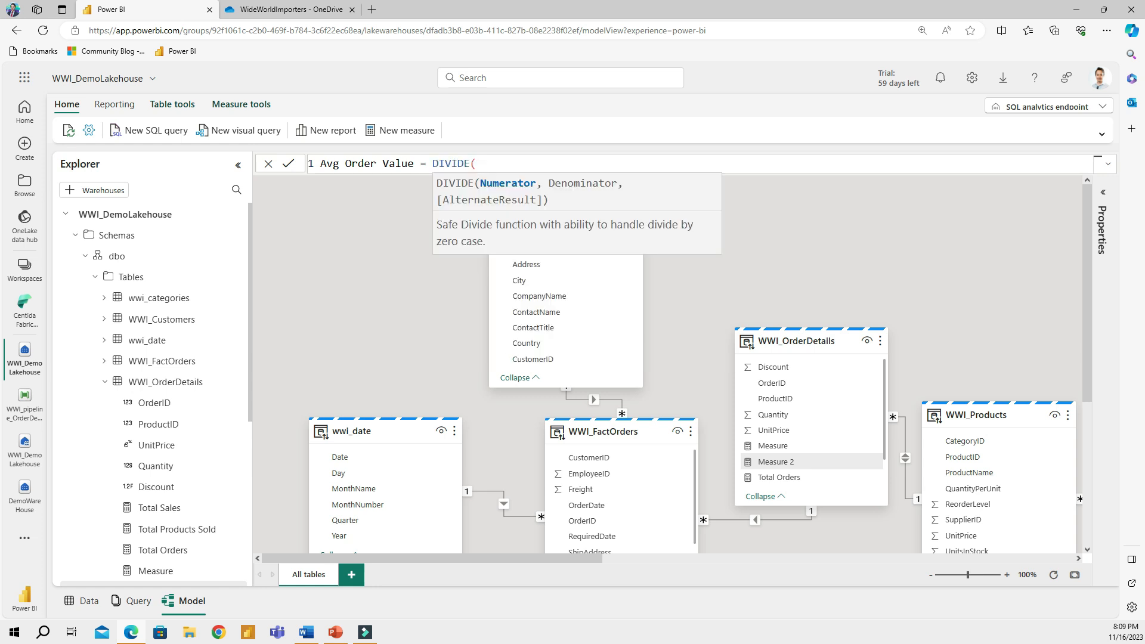
{"action": "type", "text": " [tota"}
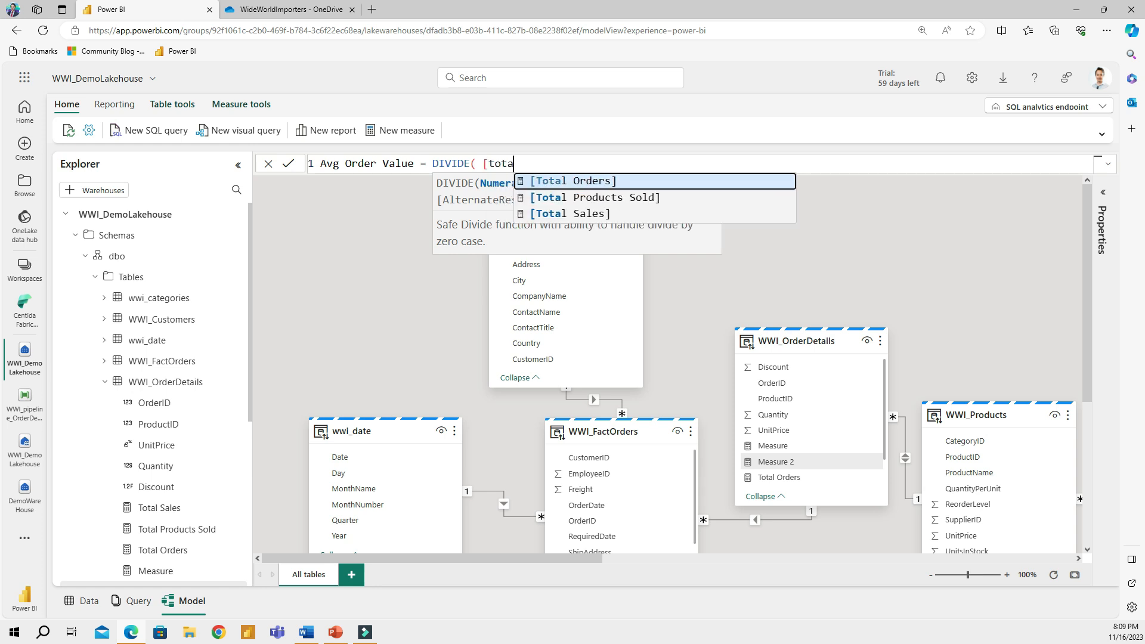
{"action": "key", "text": "Down"}
{"action": "key", "text": "Down"}
{"action": "key", "text": "Tab"}
{"action": "type", "text": ","}
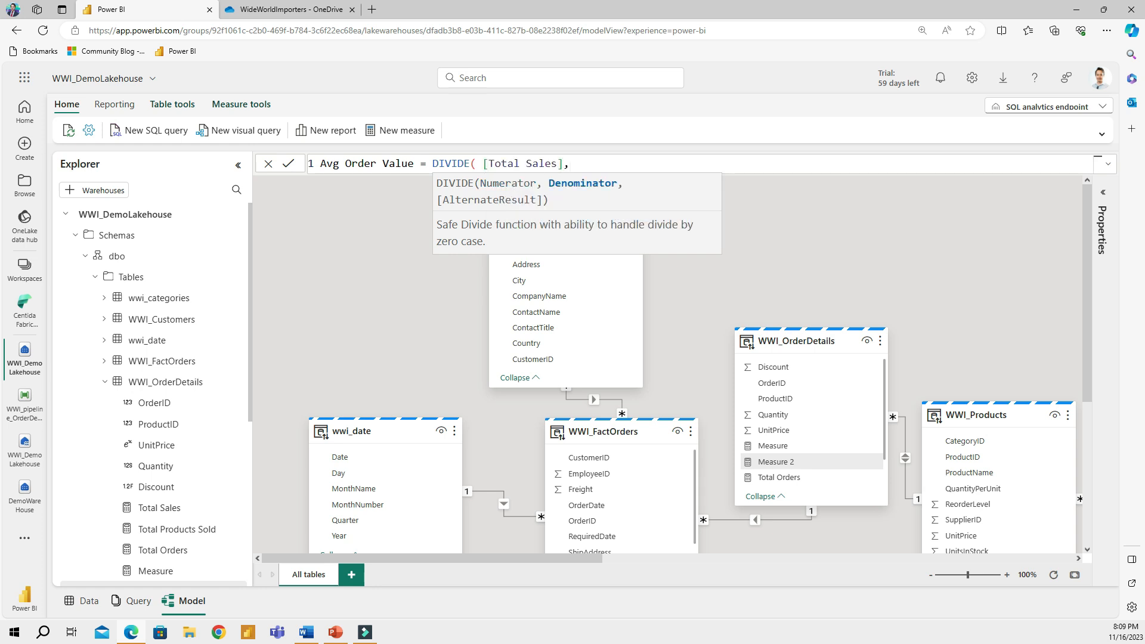
{"action": "type", "text": " tot"}
{"action": "key", "text": "BackSpace"}
{"action": "key", "text": "BackSpace"}
{"action": "key", "text": "BackSpace"}
{"action": "type", "text": "total"}
{"action": "key", "text": "Tab"}
{"action": "type", "text": ")"}
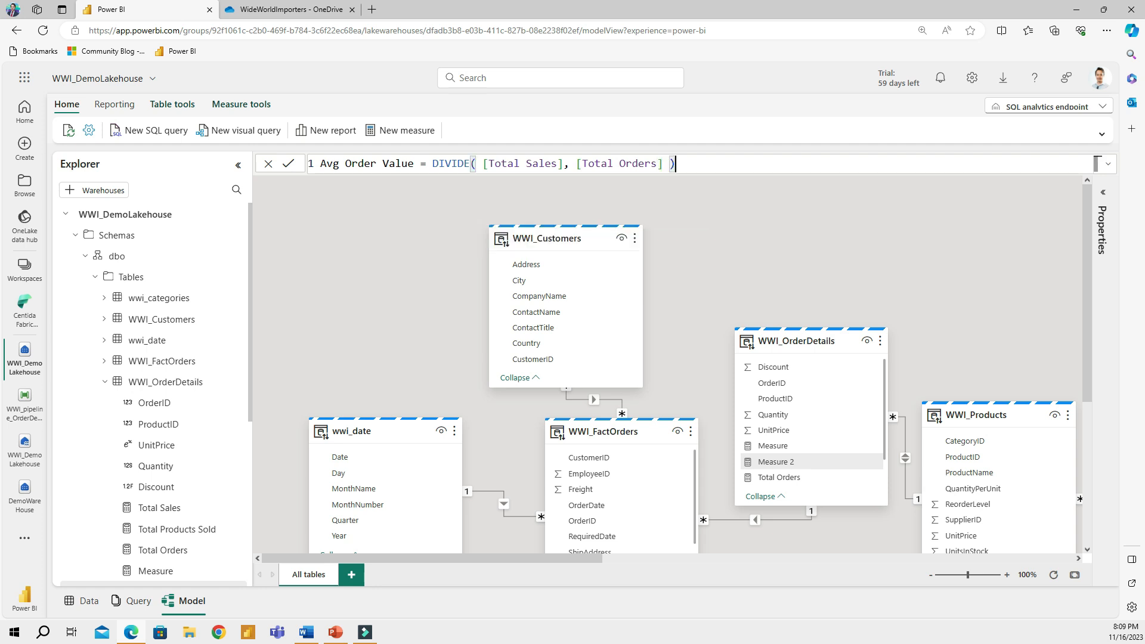
{"action": "key", "text": "Return"}
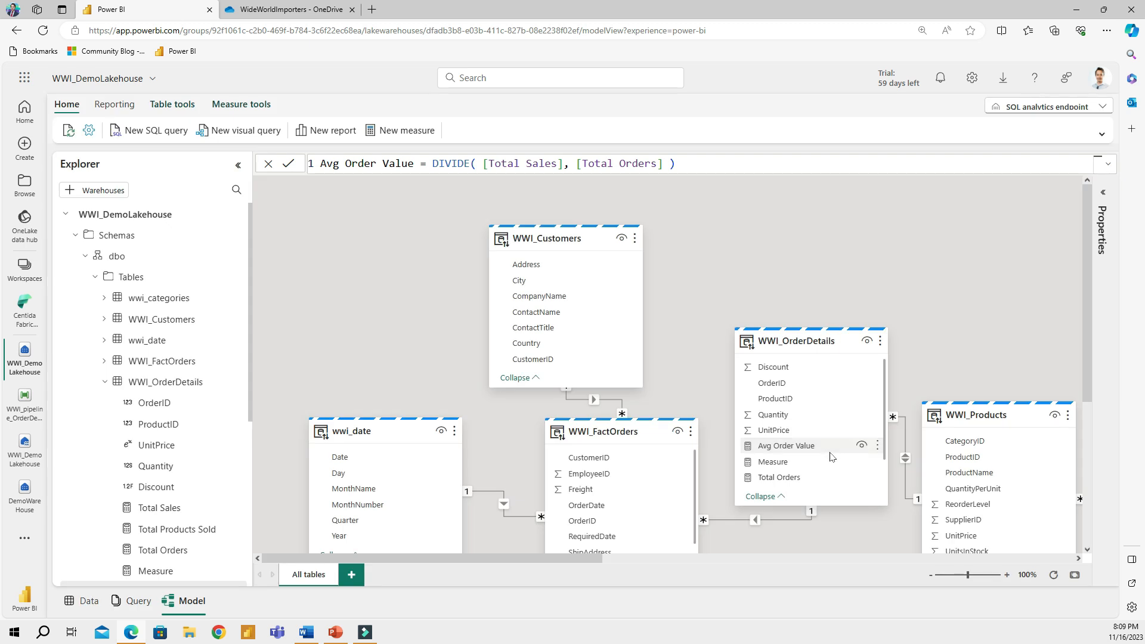
Delete the empty measure named Measure from the WWI_OrderDetails table
{"action": "scroll", "coordinate": [832, 457], "scroll_direction": "down", "scroll_amount": 2}
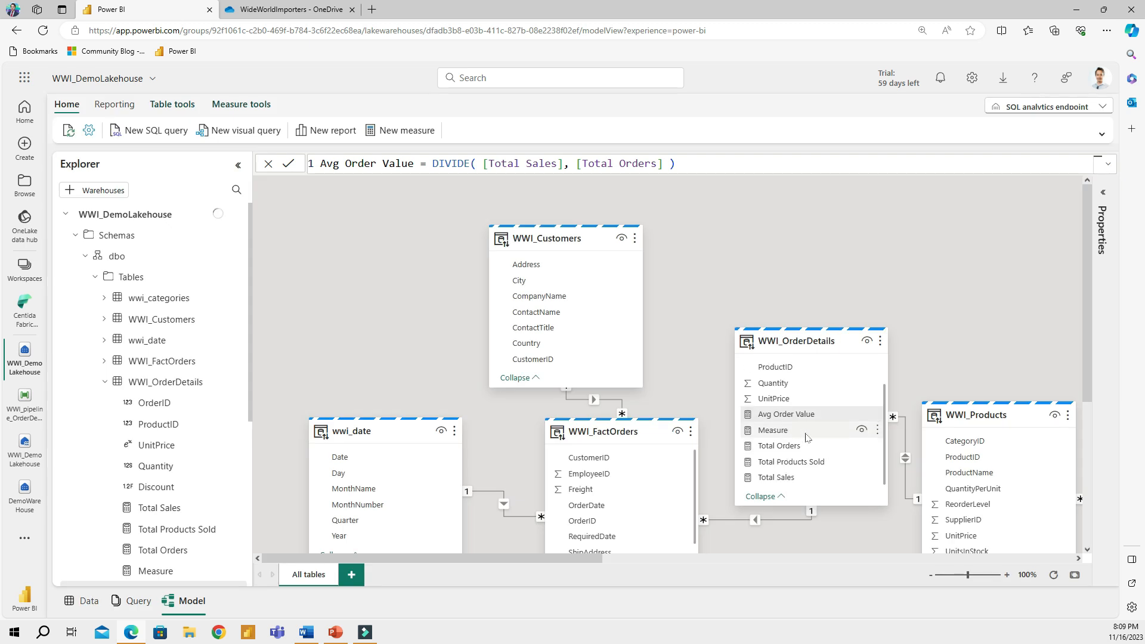
{"action": "left_click", "coordinate": [878, 432]}
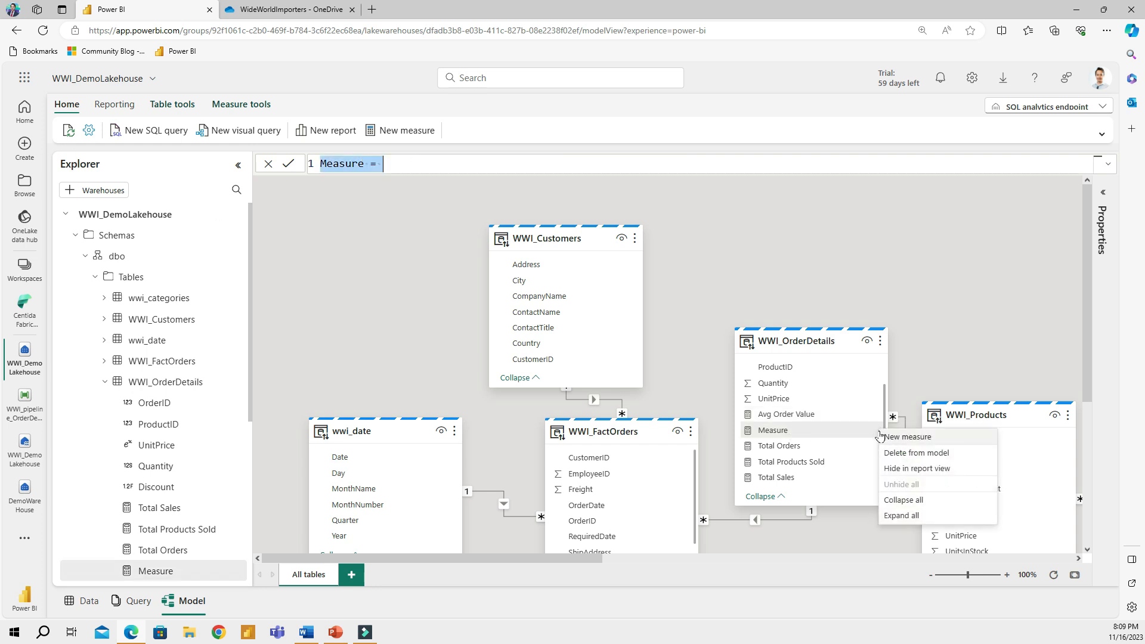
{"action": "left_click", "coordinate": [944, 454]}
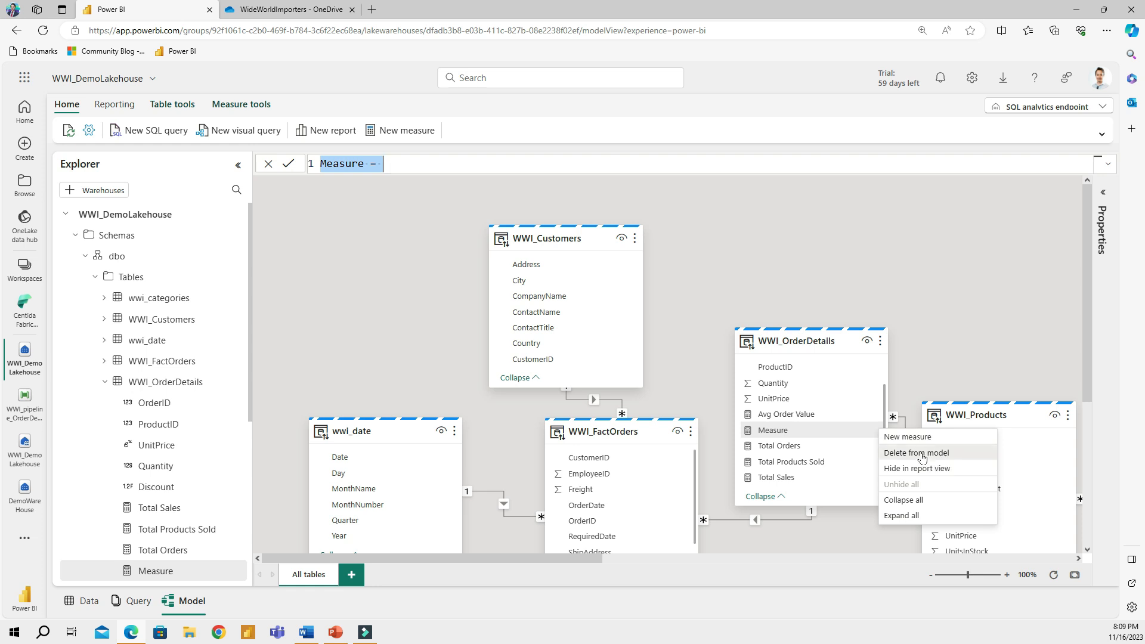
Format the Avg Order Value measure as a percentage
{"action": "left_click", "coordinate": [790, 408]}
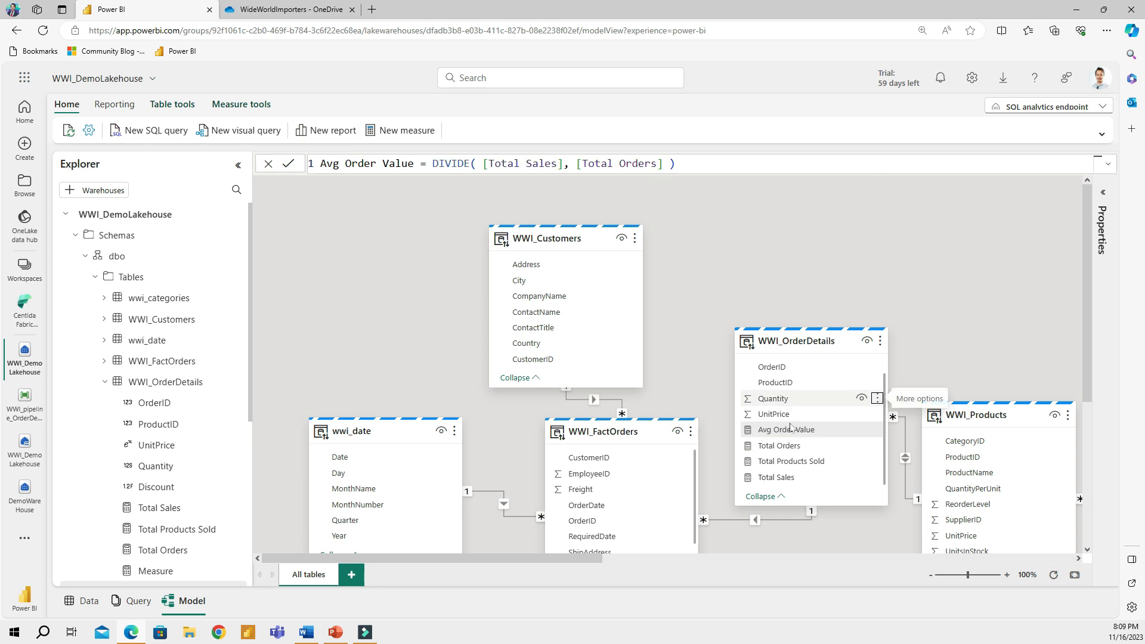
{"action": "left_click", "coordinate": [1105, 200]}
{"action": "scroll", "coordinate": [1029, 463], "scroll_direction": "down", "scroll_amount": 2}
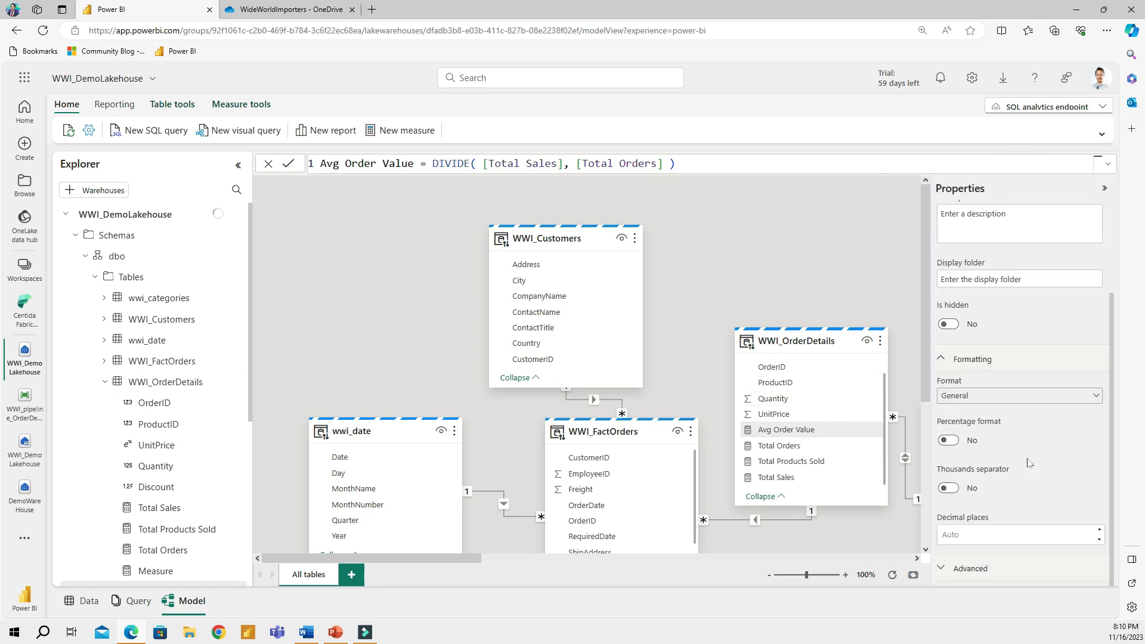
{"action": "left_click", "coordinate": [949, 440]}
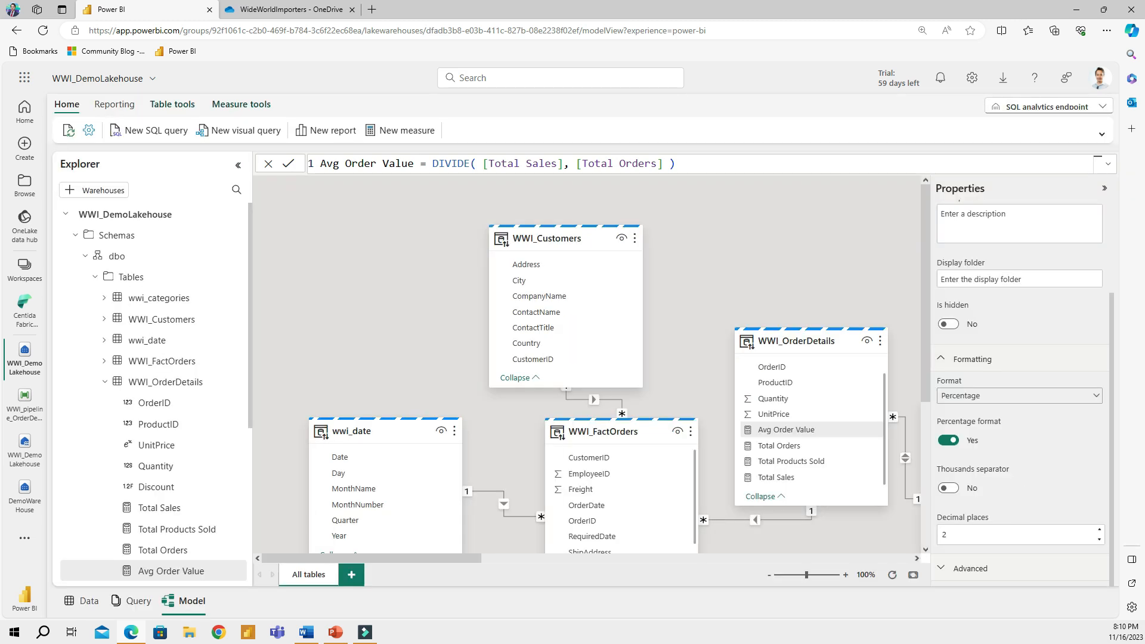
{"action": "left_click", "coordinate": [1106, 188]}
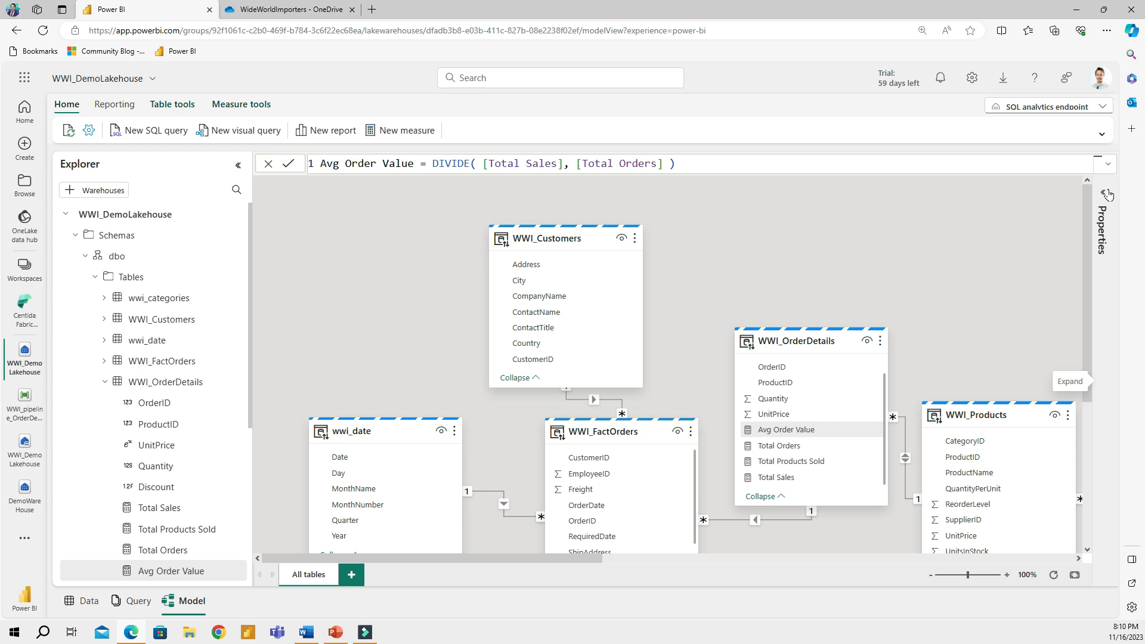
Move the WWI_OrderDetails table up beside WWI_Customers and enlarge it to show all its fields and measures
{"action": "left_click_drag", "start_coordinate": [811, 337], "coordinate": [789, 234]}
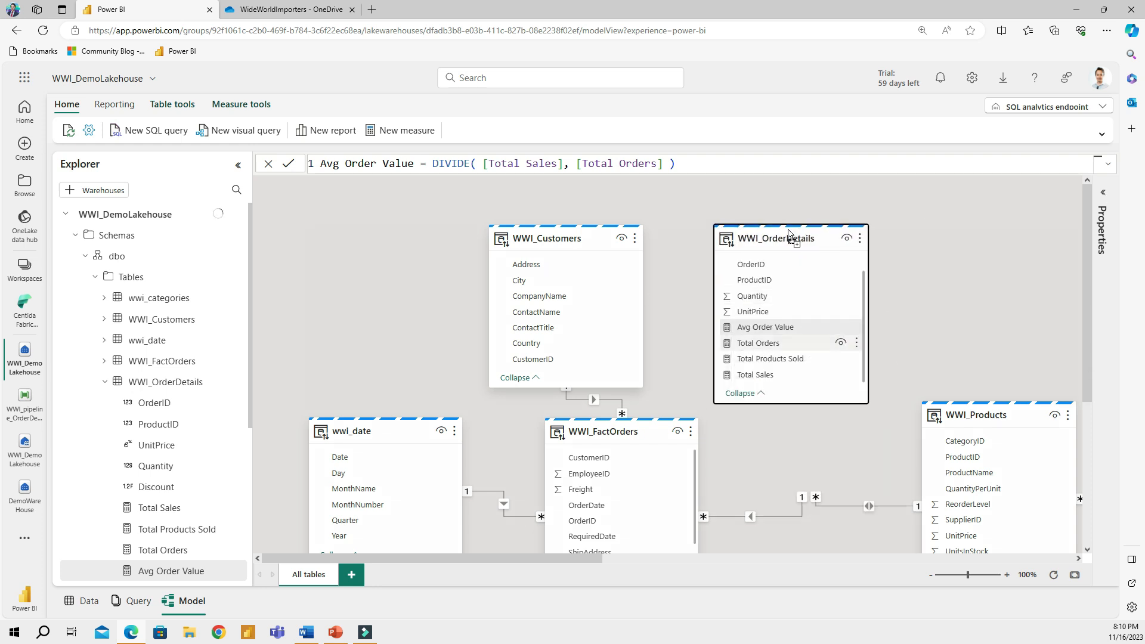
{"action": "left_click_drag", "start_coordinate": [867, 404], "coordinate": [896, 456]}
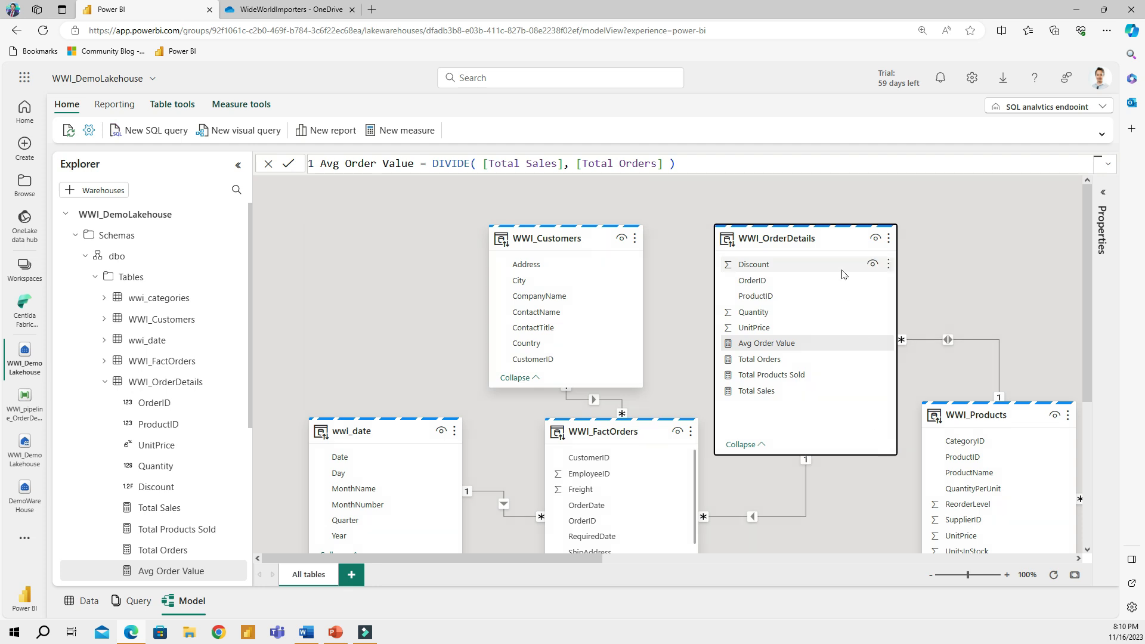
Review the formulas of the Total Sales, Total Products Sold and Total Orders measures
{"action": "left_click", "coordinate": [788, 391]}
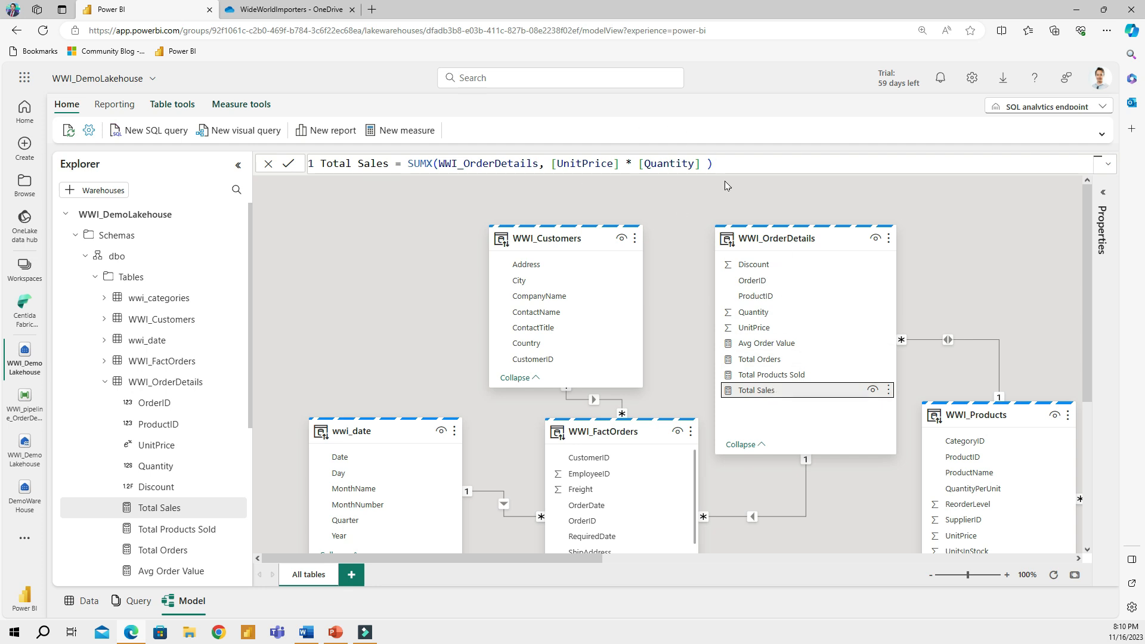
{"action": "left_click", "coordinate": [786, 379]}
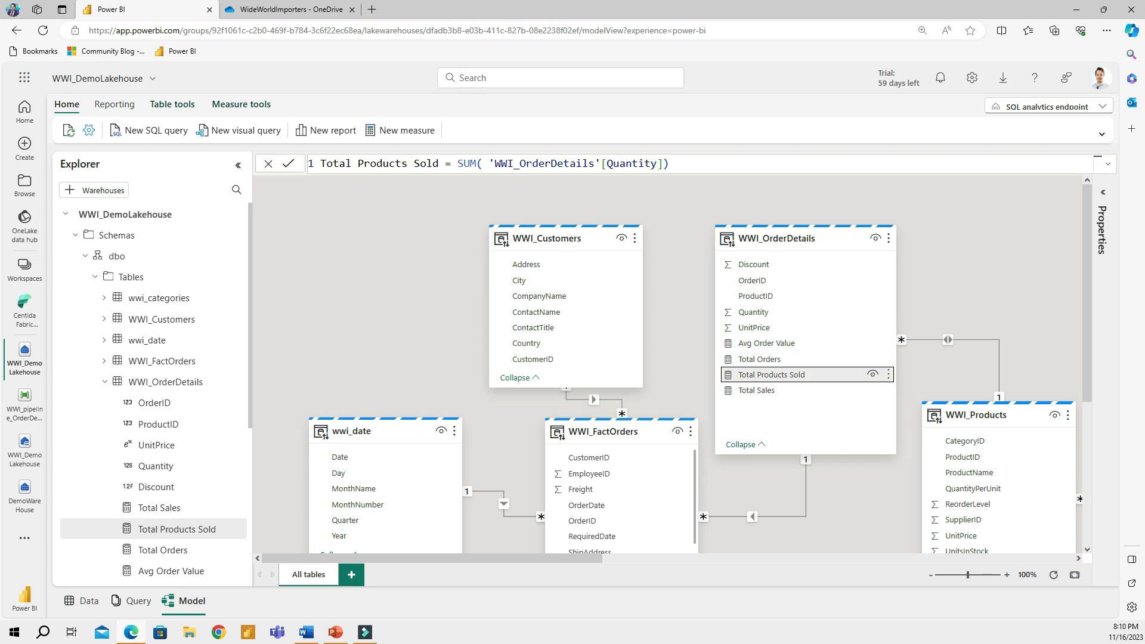
{"action": "left_click", "coordinate": [788, 359]}
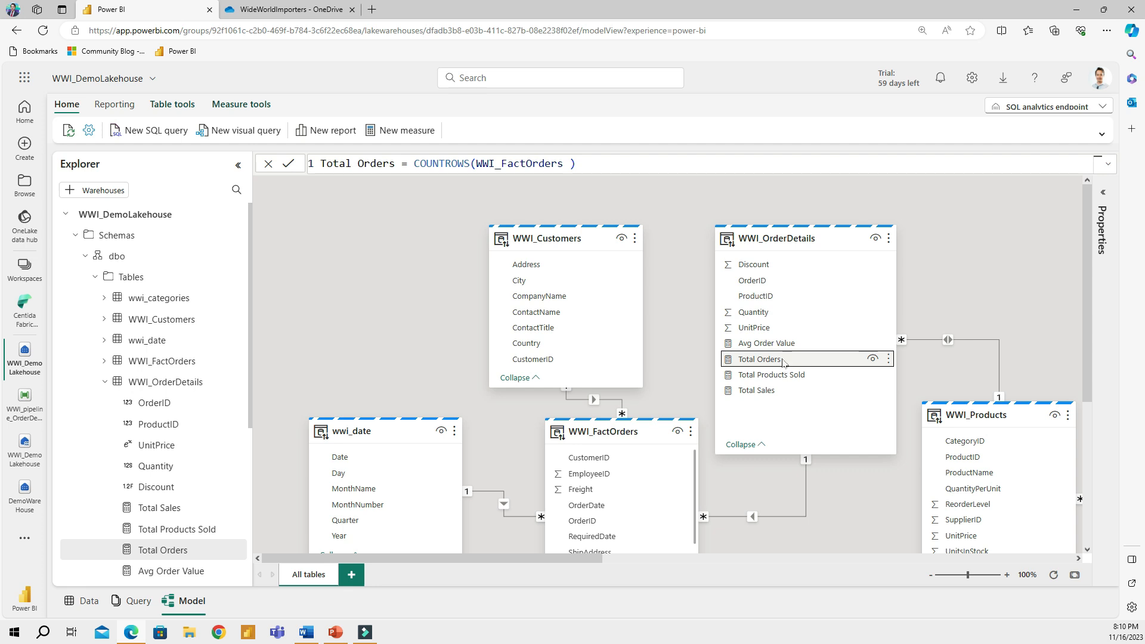
Review the formula of the Avg Order Value measure and the overall layout of the related tables
{"action": "left_click", "coordinate": [779, 345]}
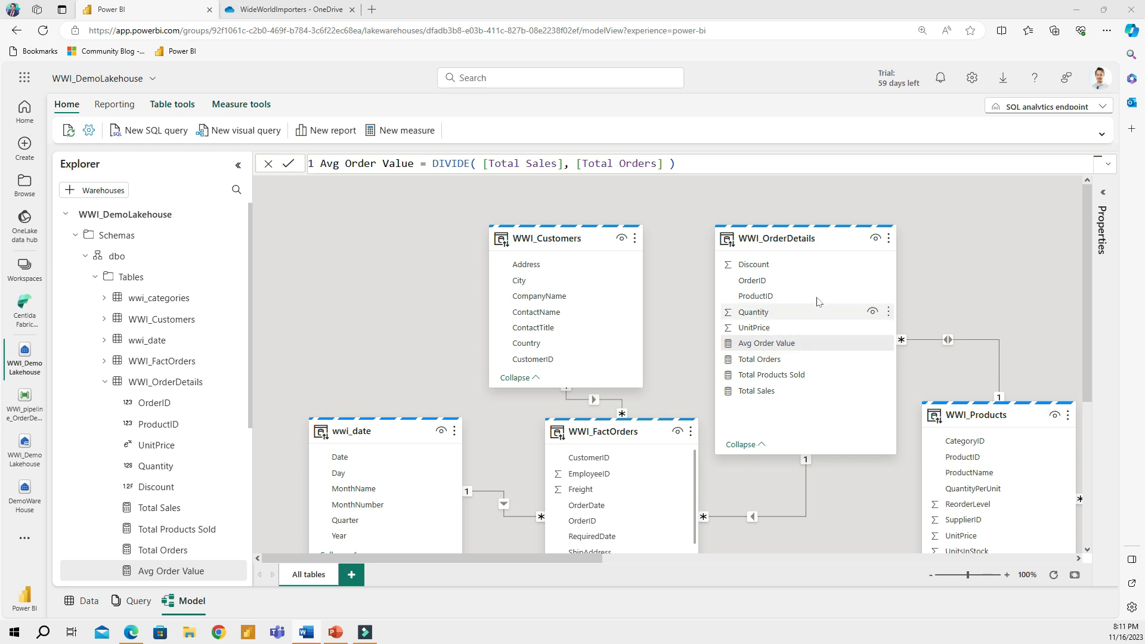
{"action": "scroll", "coordinate": [633, 408], "scroll_direction": "down", "scroll_amount": 3}
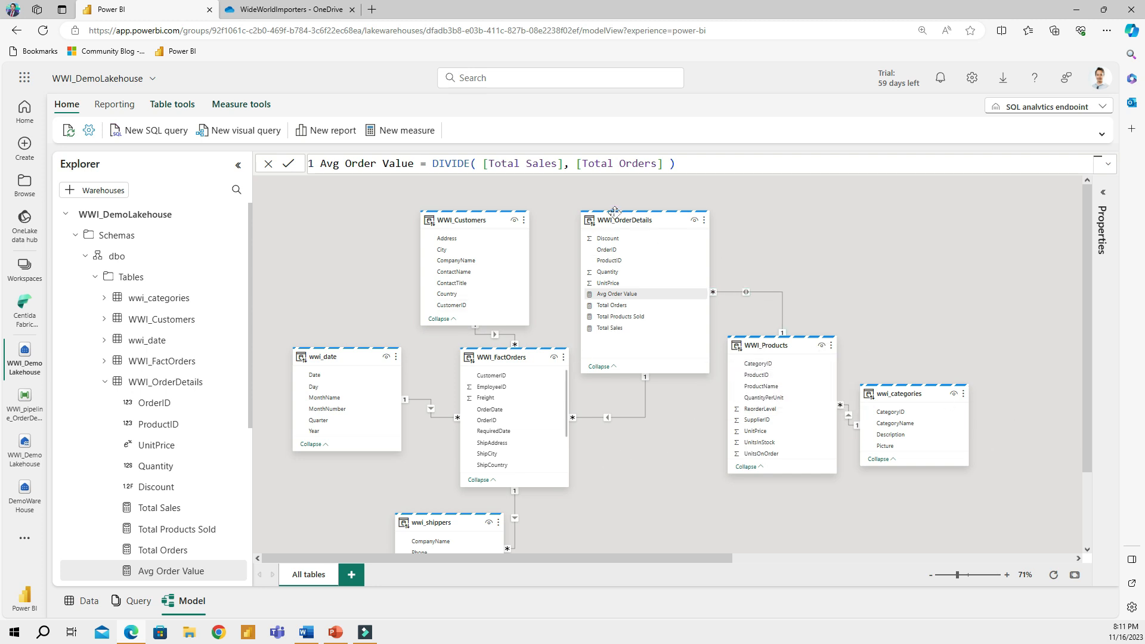
{"action": "mouse_move", "coordinate": [620, 221]}
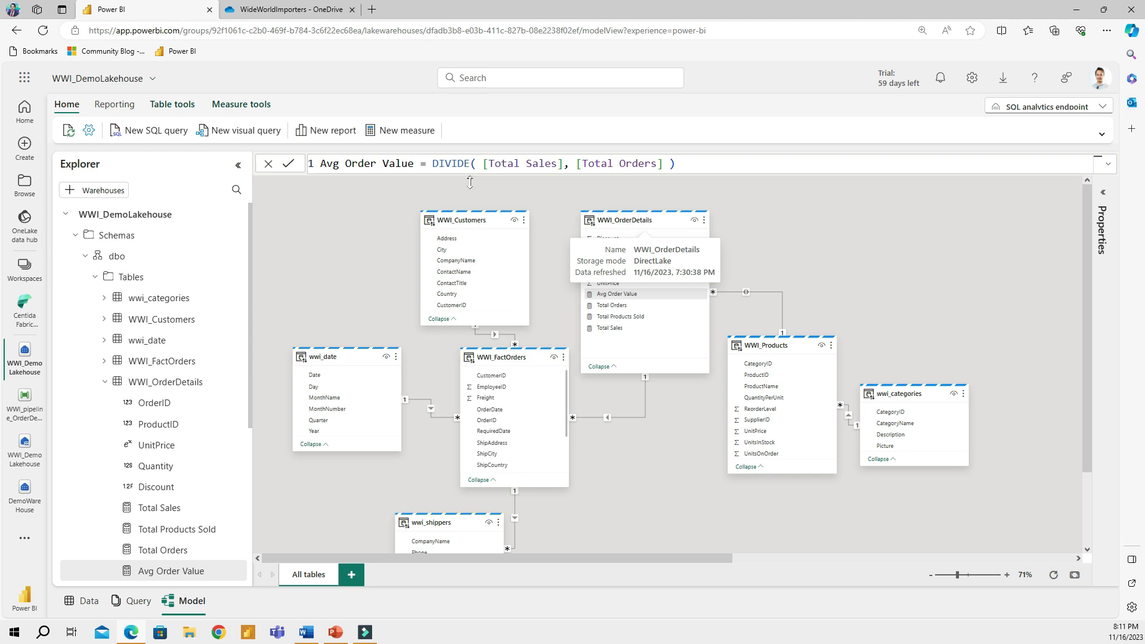
Create a new report from the lakehouse model and collapse its Filters pane
{"action": "left_click", "coordinate": [332, 131]}
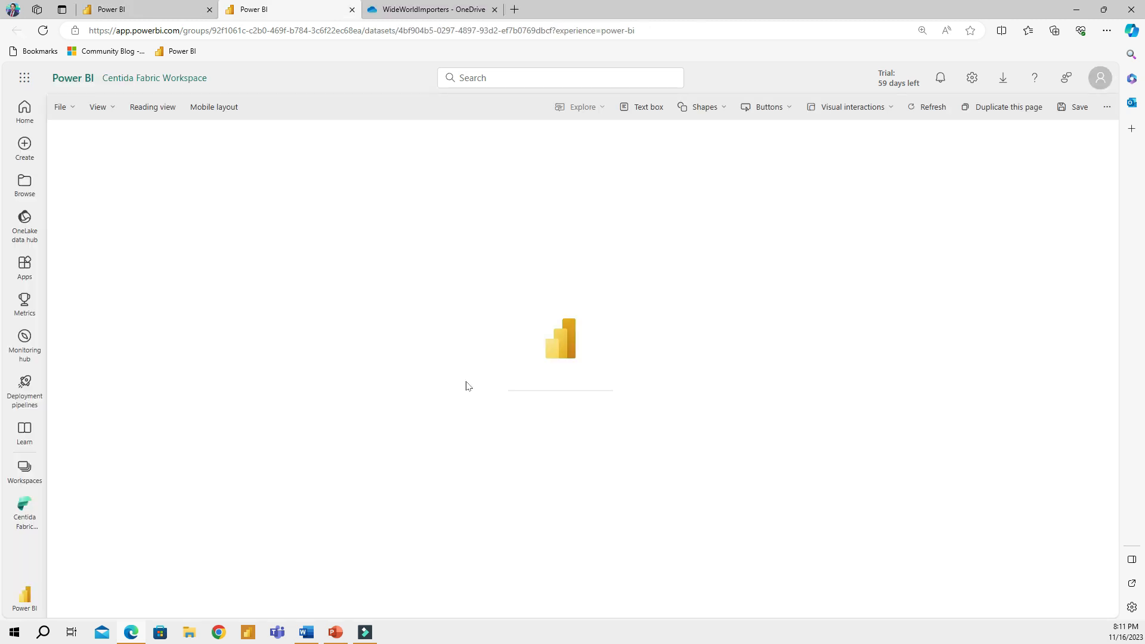
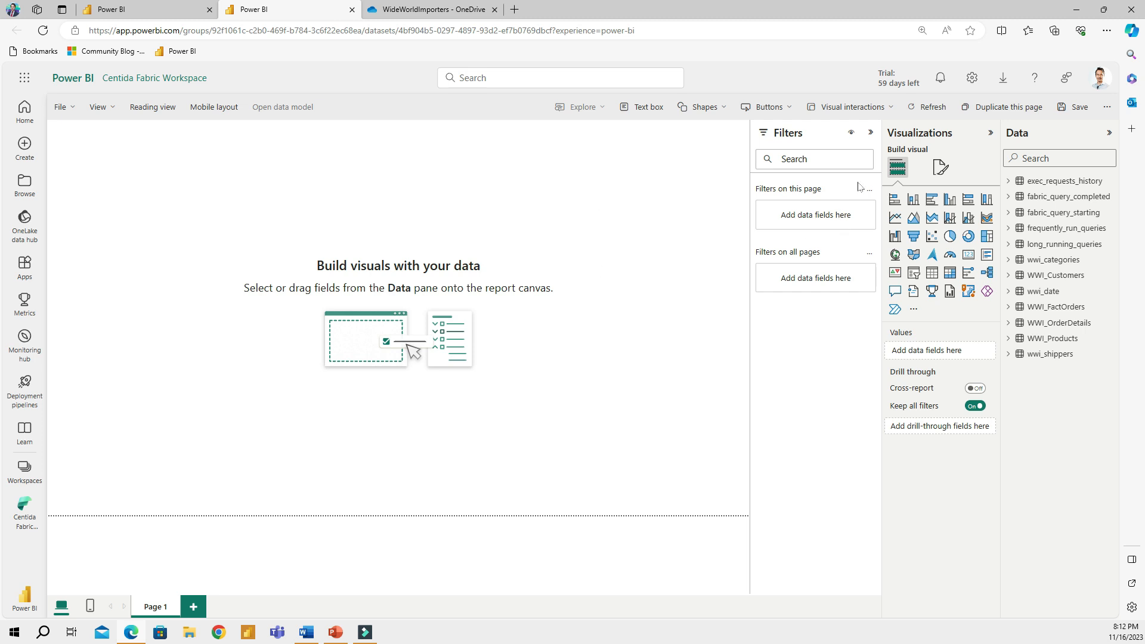
{"action": "left_click", "coordinate": [872, 135]}
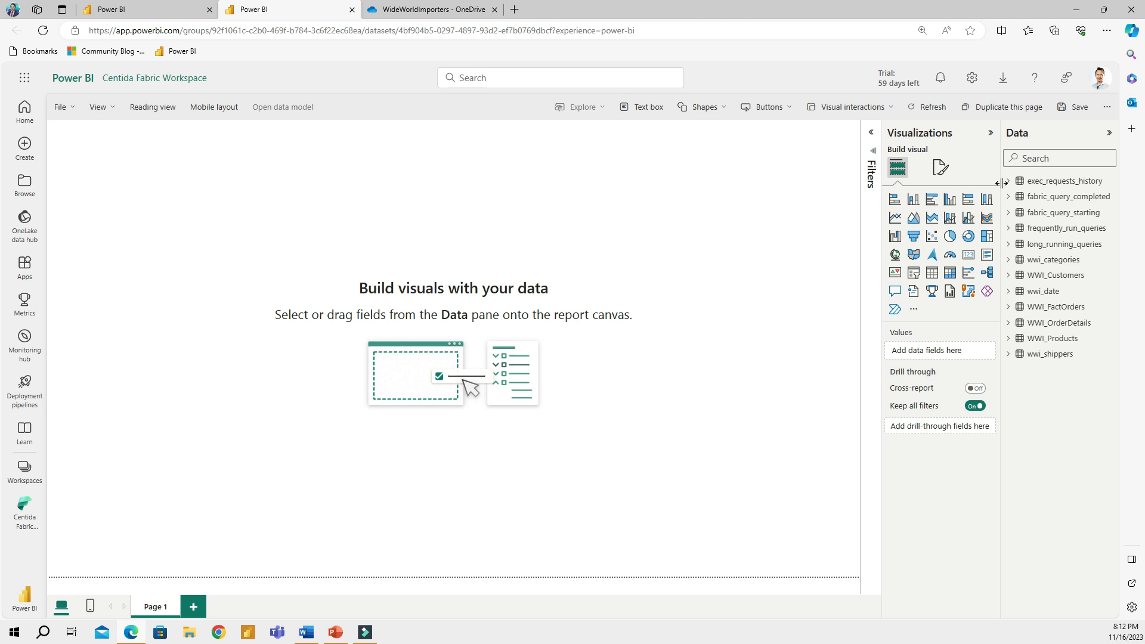
{"action": "right_click", "coordinate": [1078, 413]}
{"action": "left_click", "coordinate": [1056, 483]}
Back in the lakehouse model, hide the exec_requests_history and frequently_run_queries tables in report view
{"action": "left_click", "coordinate": [143, 9]}
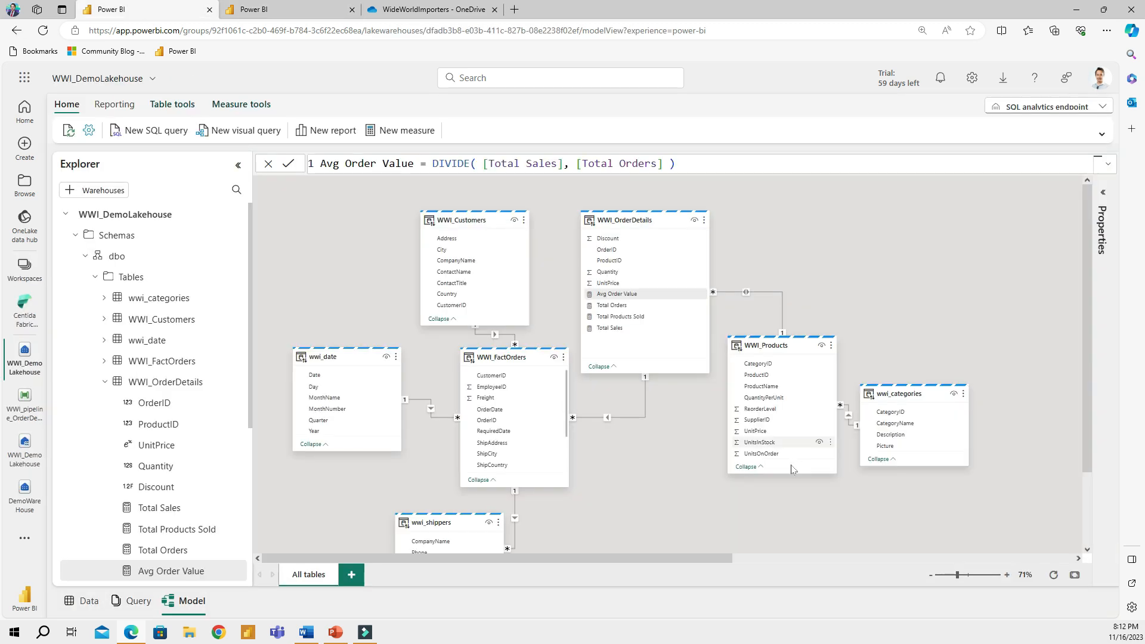
{"action": "scroll", "coordinate": [837, 463], "scroll_direction": "down", "scroll_amount": 1}
{"action": "left_click_drag", "start_coordinate": [669, 560], "coordinate": [956, 561]}
{"action": "right_click", "coordinate": [621, 316]}
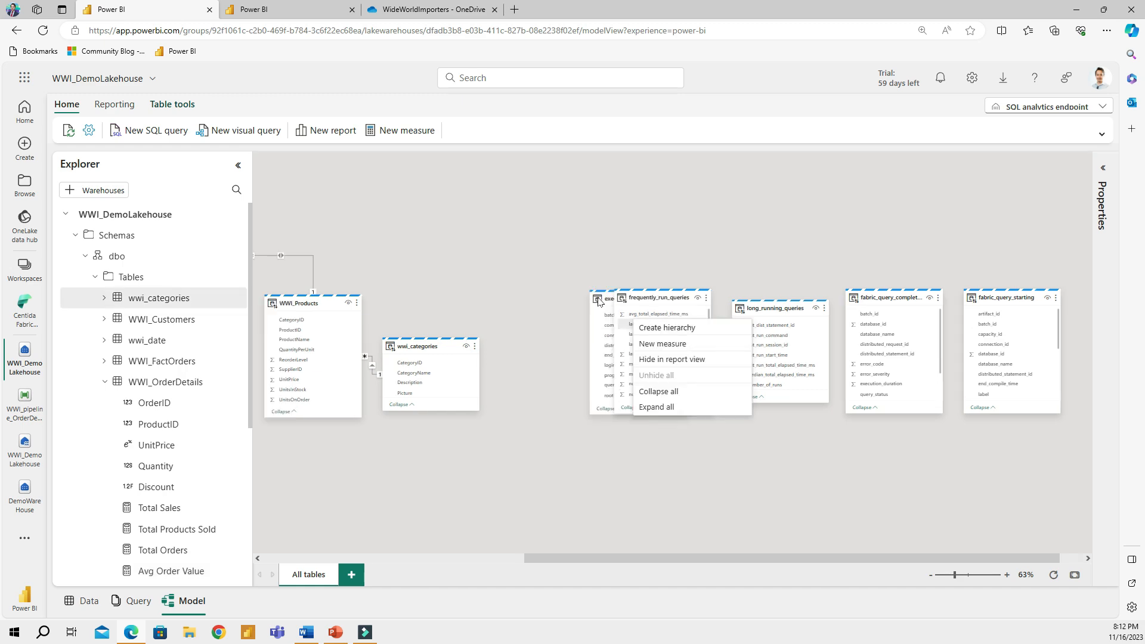
{"action": "right_click", "coordinate": [602, 302]}
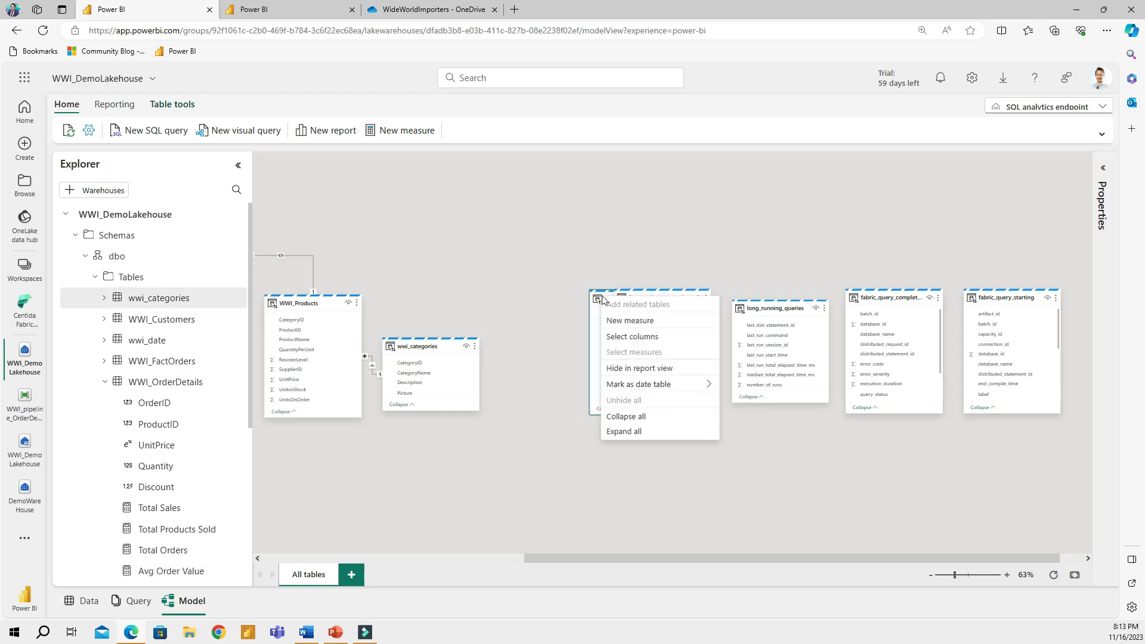
{"action": "left_click", "coordinate": [656, 373]}
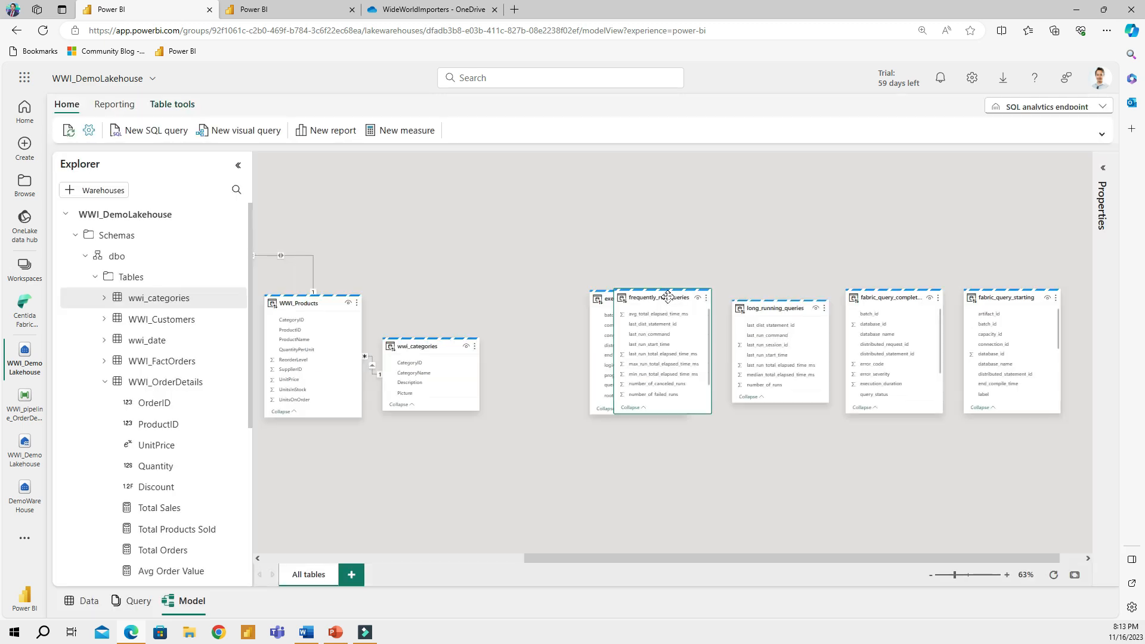
{"action": "right_click", "coordinate": [668, 297]}
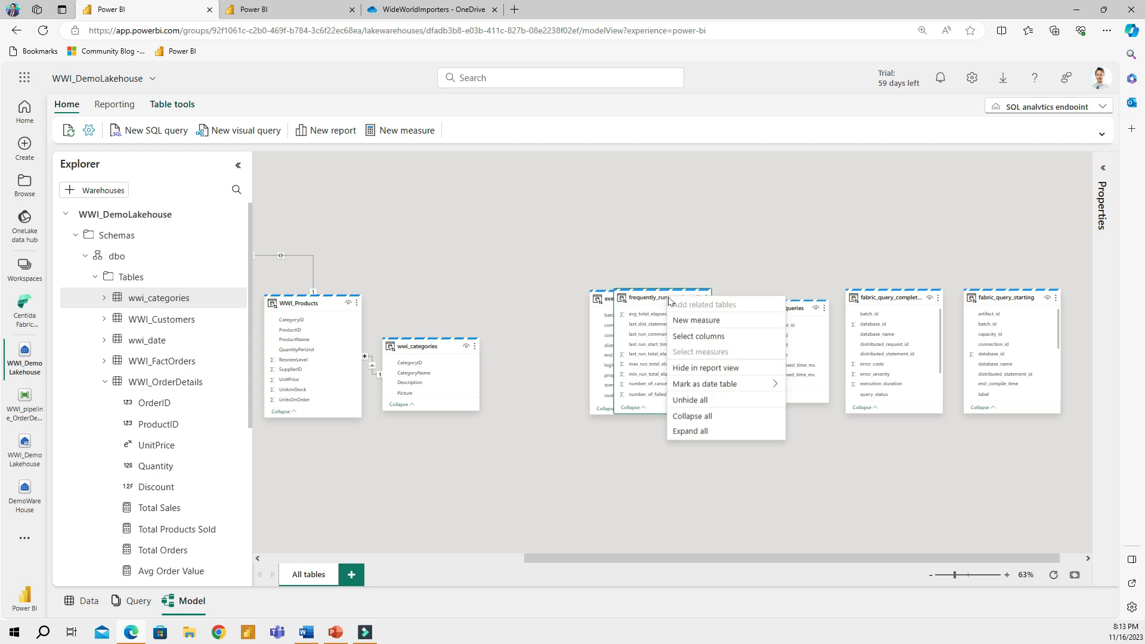
{"action": "left_click", "coordinate": [716, 368]}
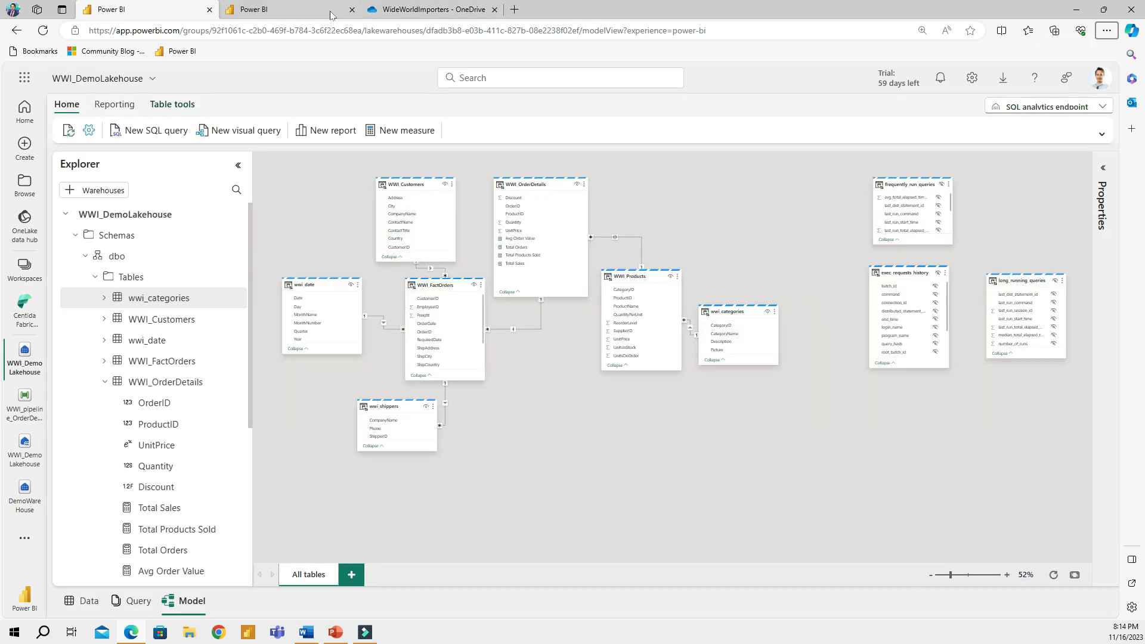
Refresh the new report to update its table list from the model, and collapse its Filters pane again
{"action": "left_click", "coordinate": [289, 9]}
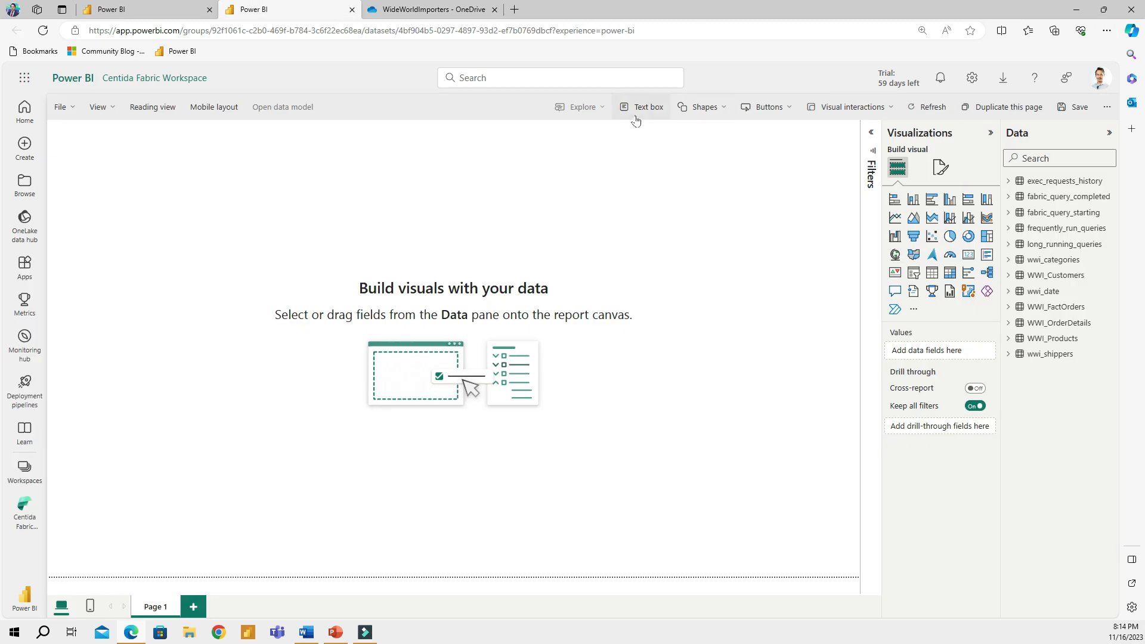
{"action": "left_click", "coordinate": [947, 118]}
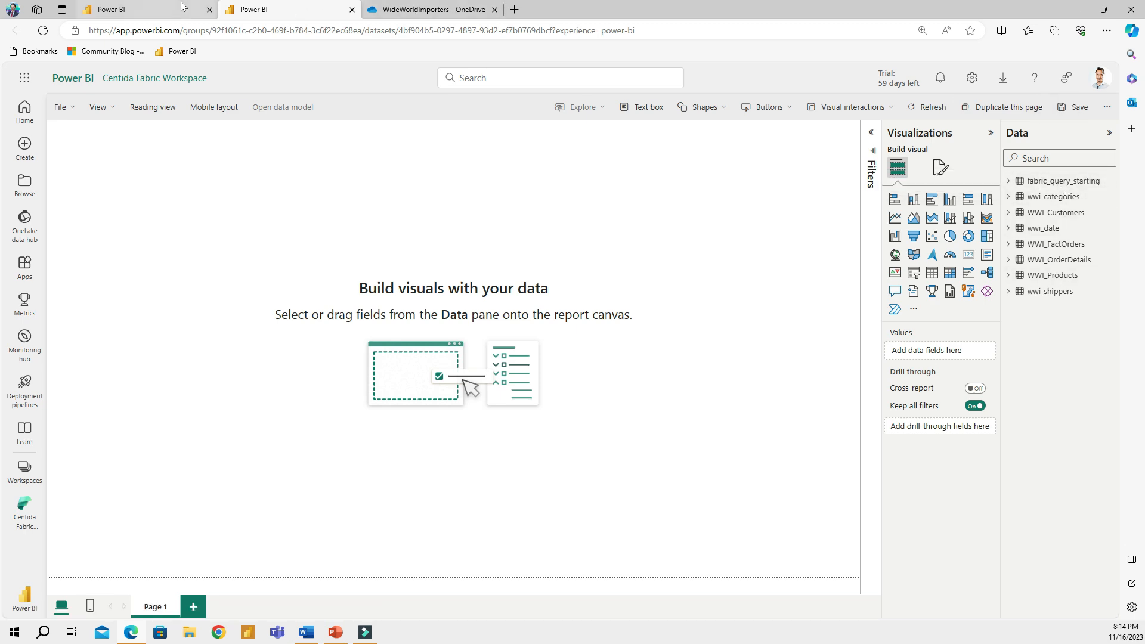
{"action": "left_click", "coordinate": [161, 10]}
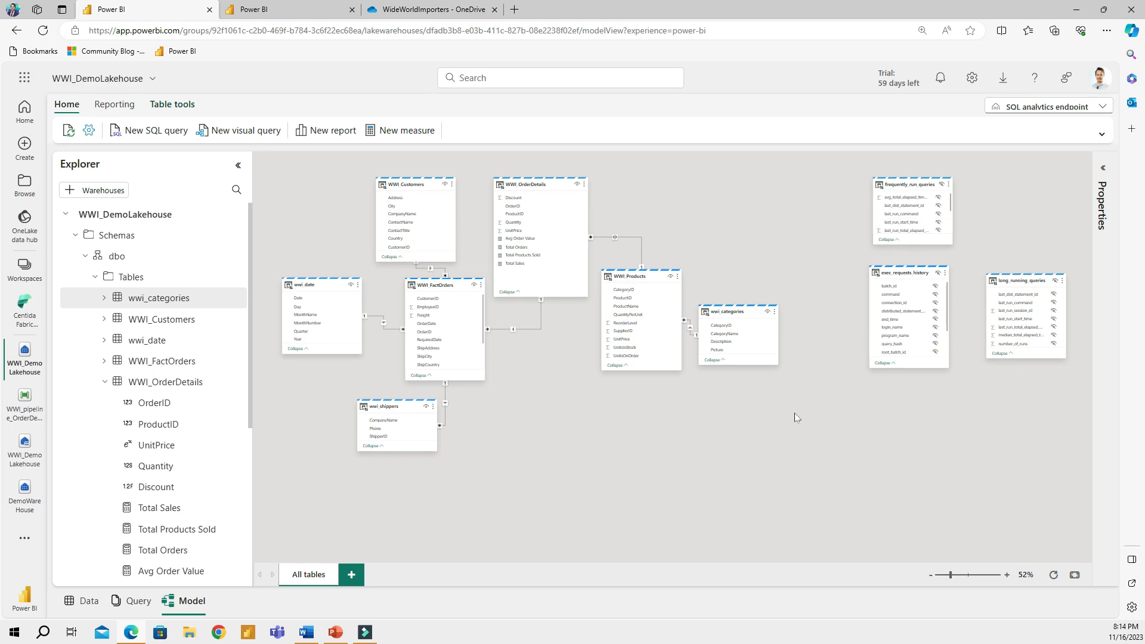
{"action": "key", "text": "ctrl+Tab"}
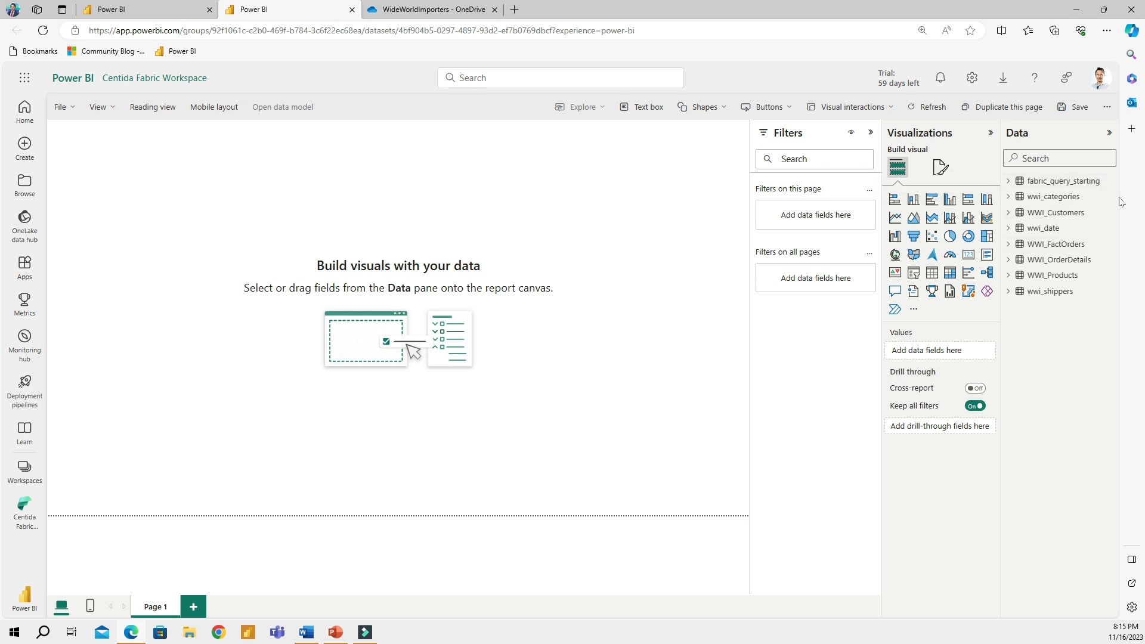
{"action": "left_click", "coordinate": [871, 133]}
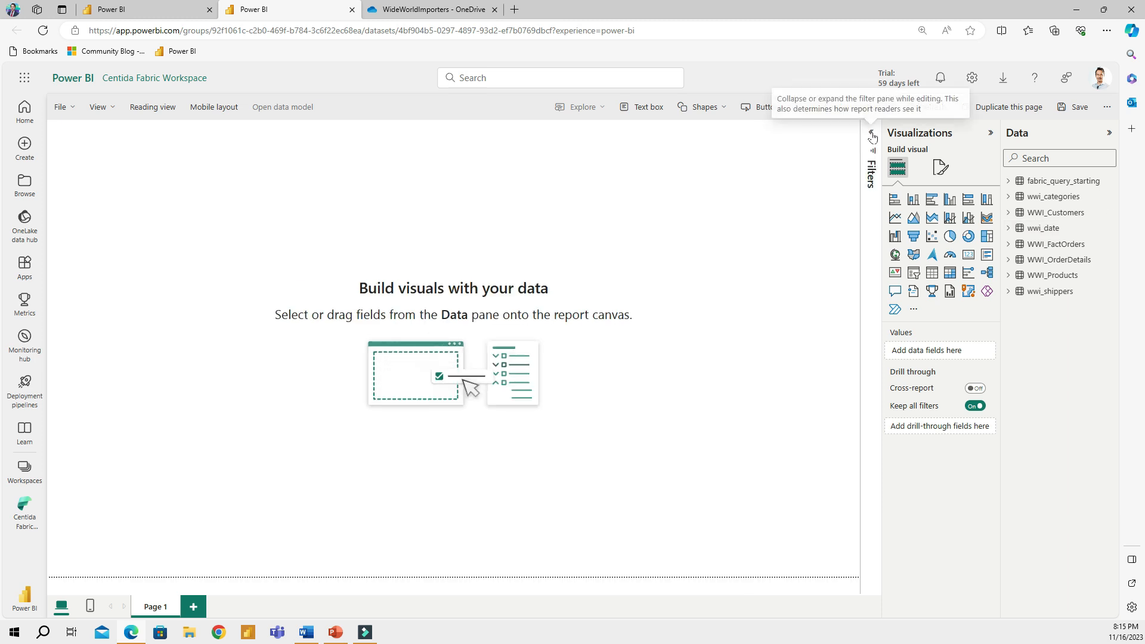
Add a slicer at the upper-left corner of the report page showing the Year field from wwi_date
{"action": "left_click", "coordinate": [553, 258]}
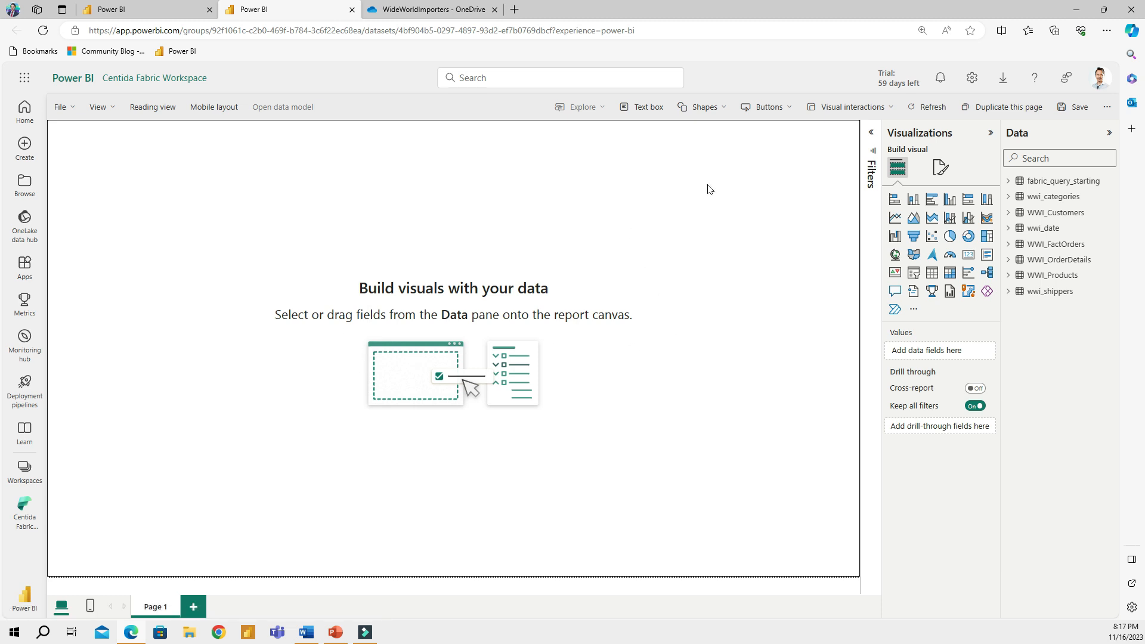
{"action": "left_click", "coordinate": [914, 273]}
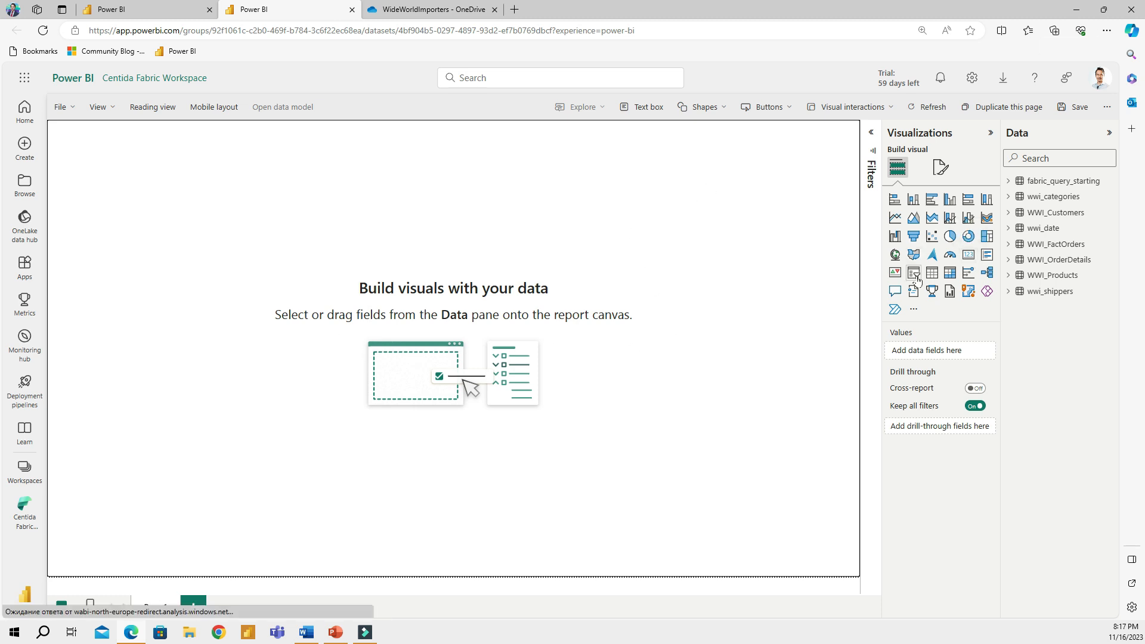
{"action": "left_click_drag", "start_coordinate": [229, 294], "coordinate": [172, 246]}
{"action": "left_click", "coordinate": [1010, 228]}
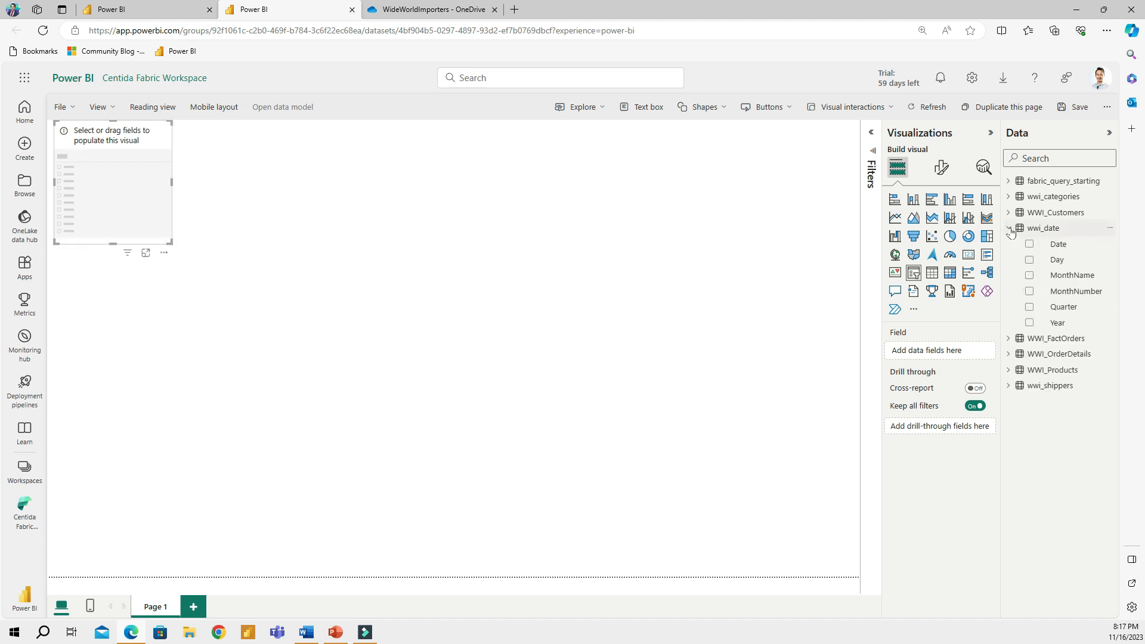
{"action": "left_click", "coordinate": [1029, 323]}
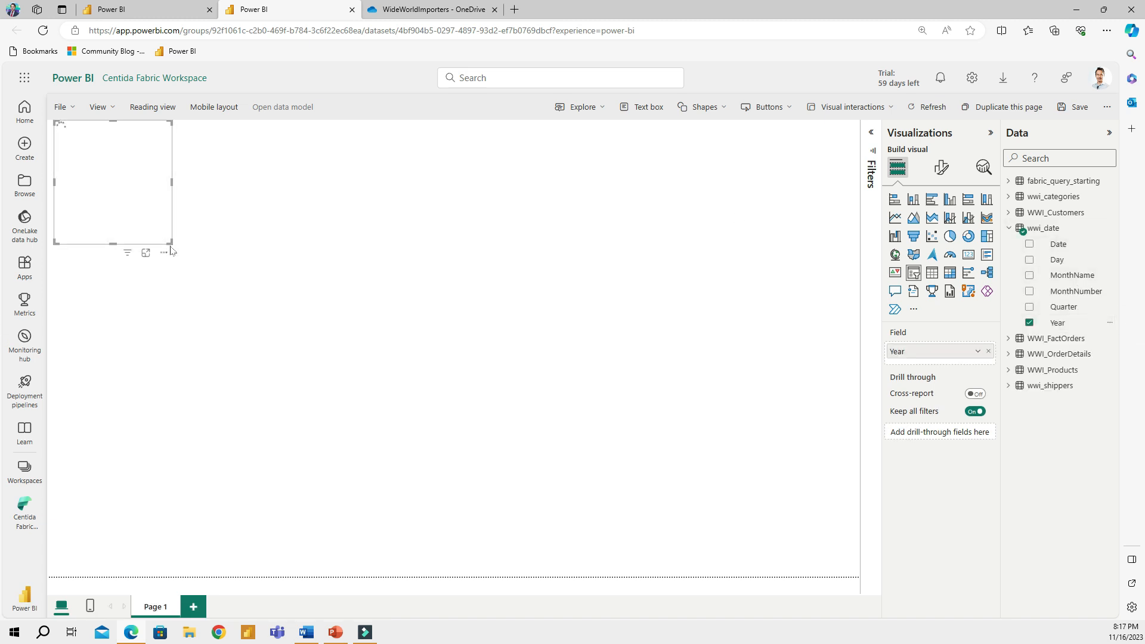
Set the Year slicer's style to Vertical list
{"action": "left_click", "coordinate": [942, 173]}
{"action": "left_click", "coordinate": [941, 226]}
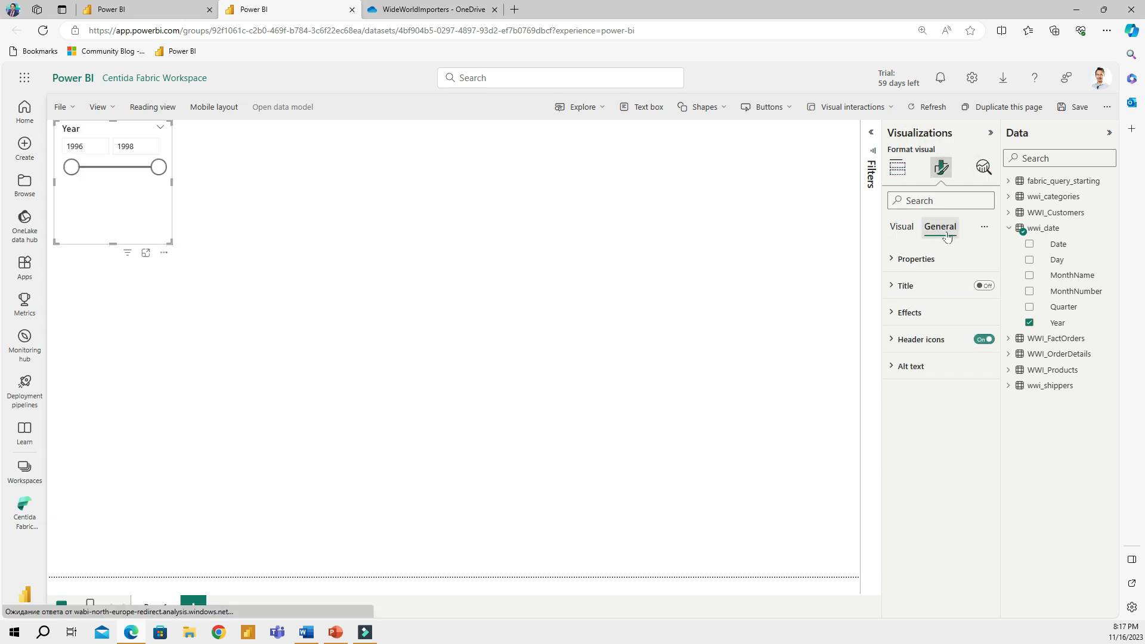
{"action": "left_click", "coordinate": [915, 260]}
{"action": "left_click", "coordinate": [915, 260]}
{"action": "left_click", "coordinate": [902, 228]}
{"action": "left_click", "coordinate": [907, 259]}
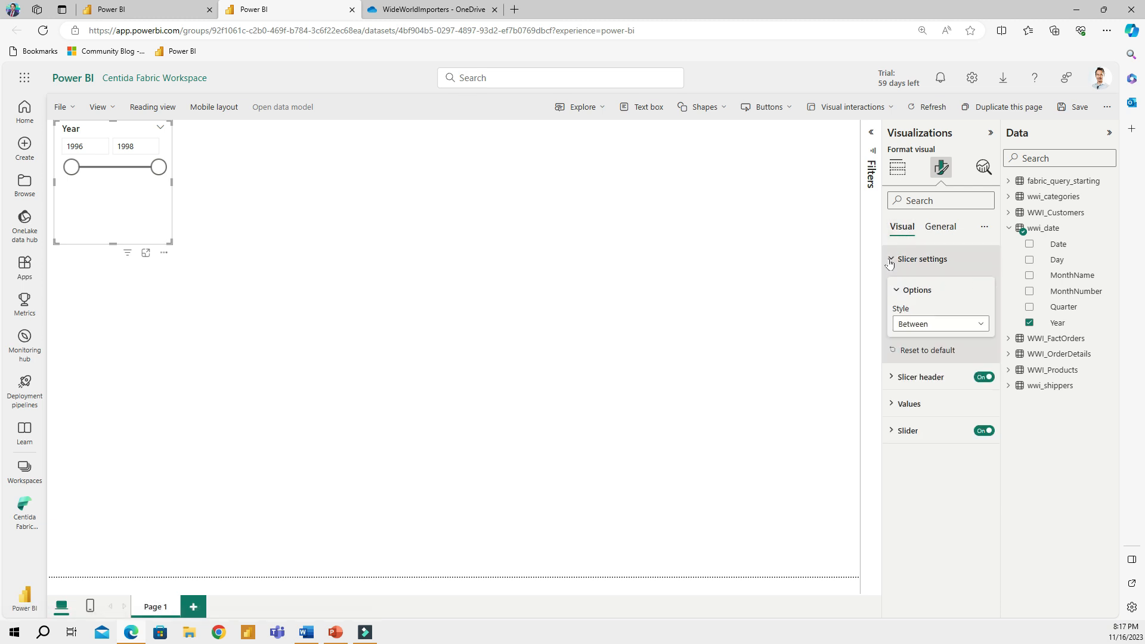
{"action": "left_click", "coordinate": [936, 324]}
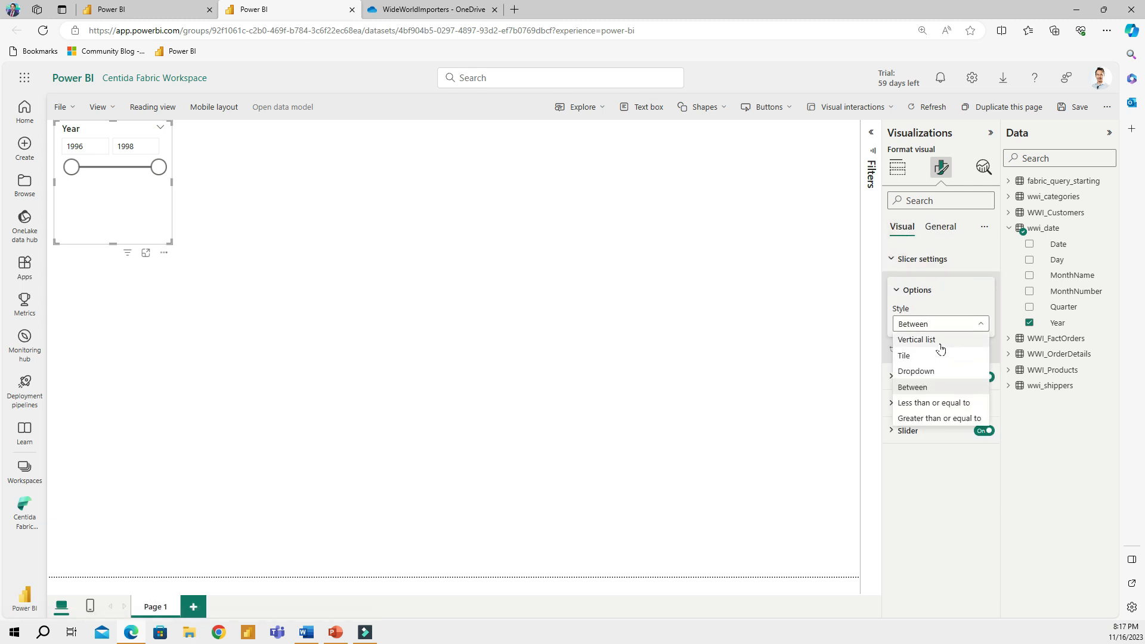
{"action": "left_click", "coordinate": [942, 340]}
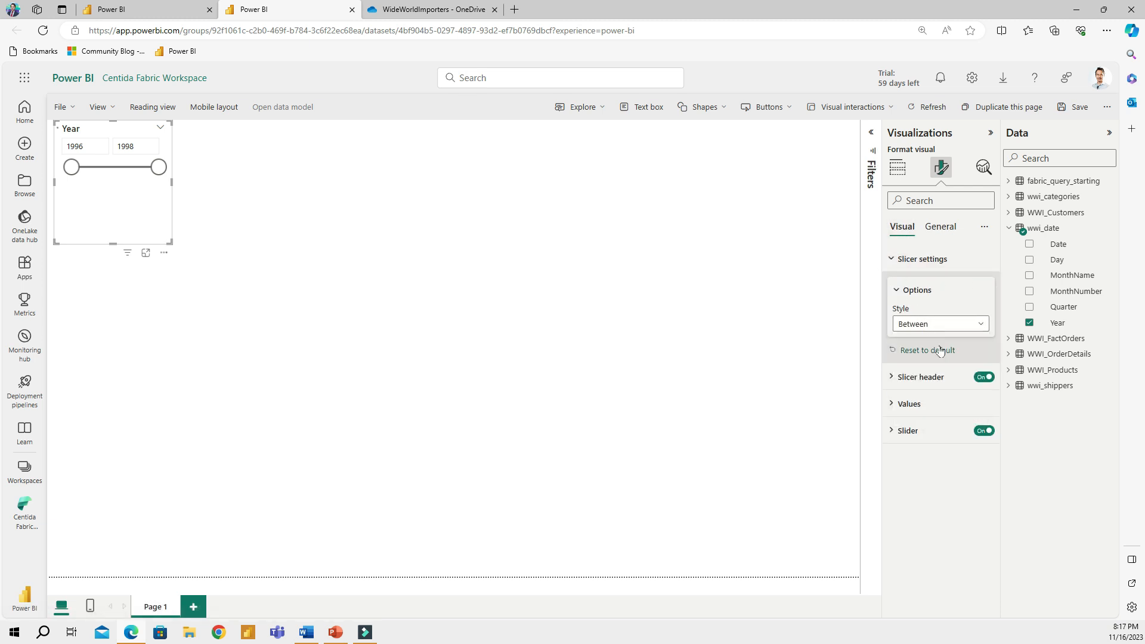
Turn on the "Select all" option for the Year slicer
{"action": "left_click", "coordinate": [953, 232]}
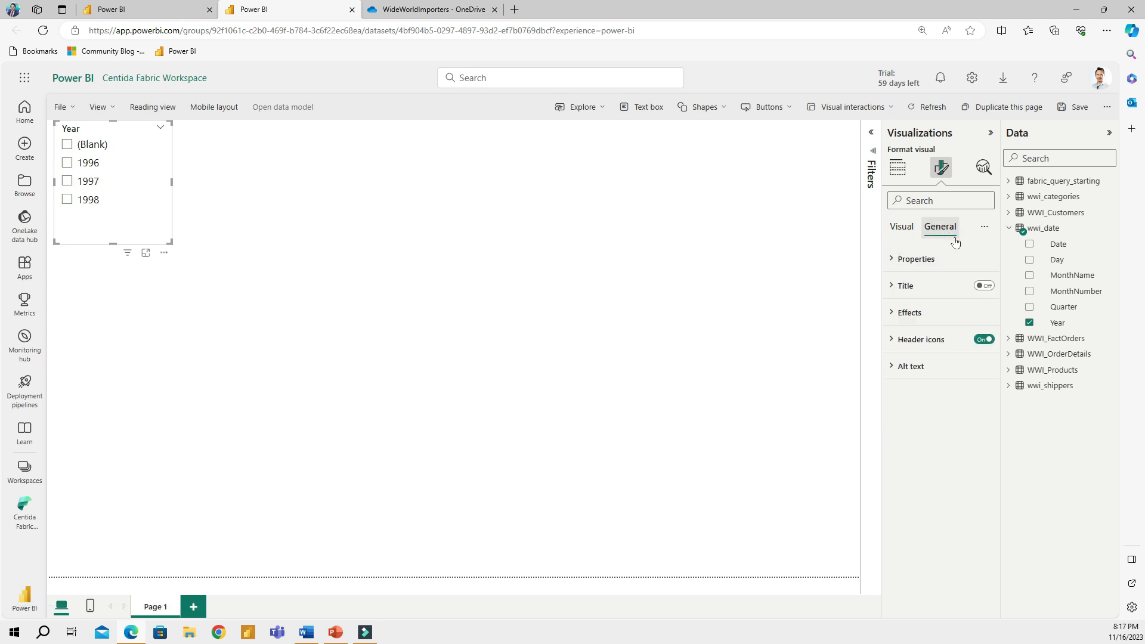
{"action": "left_click", "coordinate": [915, 259]}
{"action": "left_click", "coordinate": [915, 259]}
{"action": "left_click", "coordinate": [908, 232]}
{"action": "left_click", "coordinate": [904, 357]}
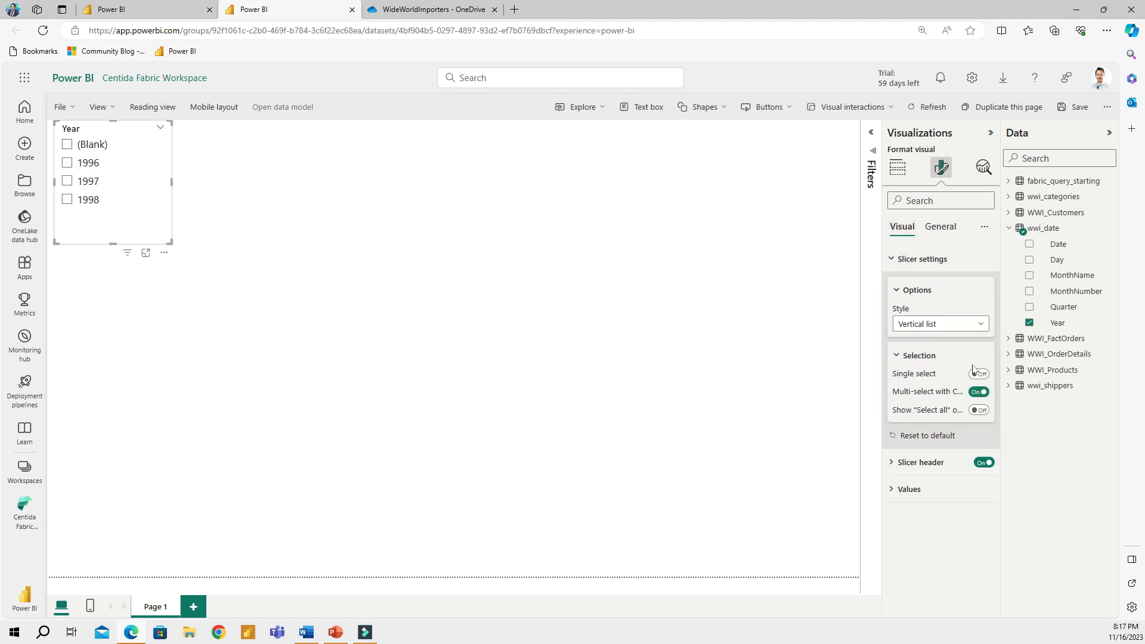
{"action": "left_click", "coordinate": [979, 410]}
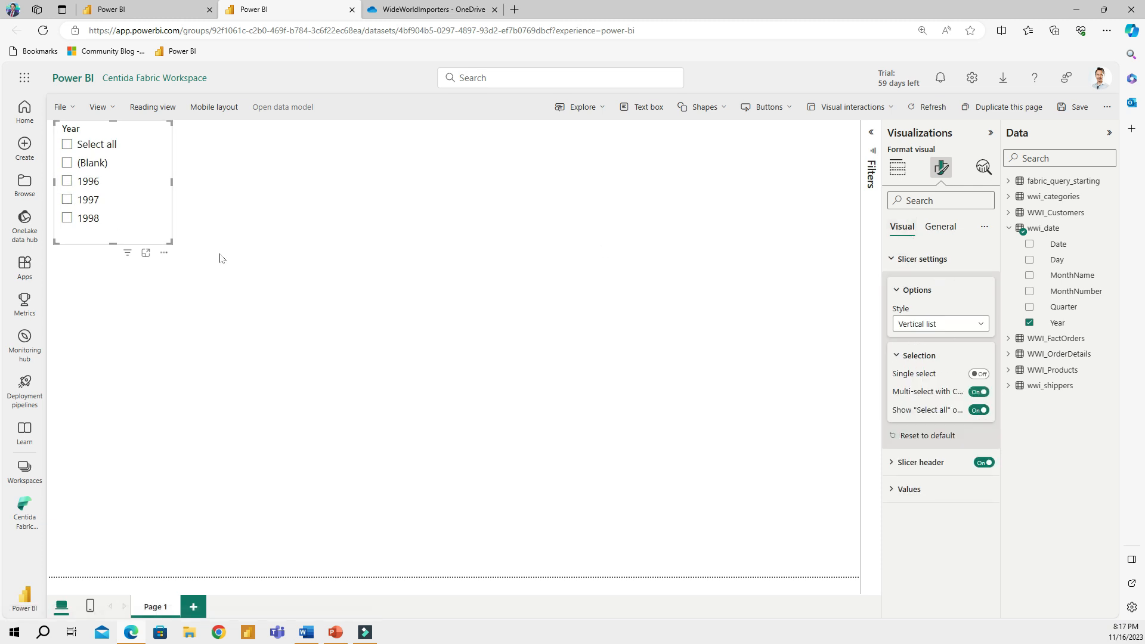
Add a card visual to the report page, place it just right of the Year slicer and widen it
{"action": "left_click", "coordinate": [432, 215]}
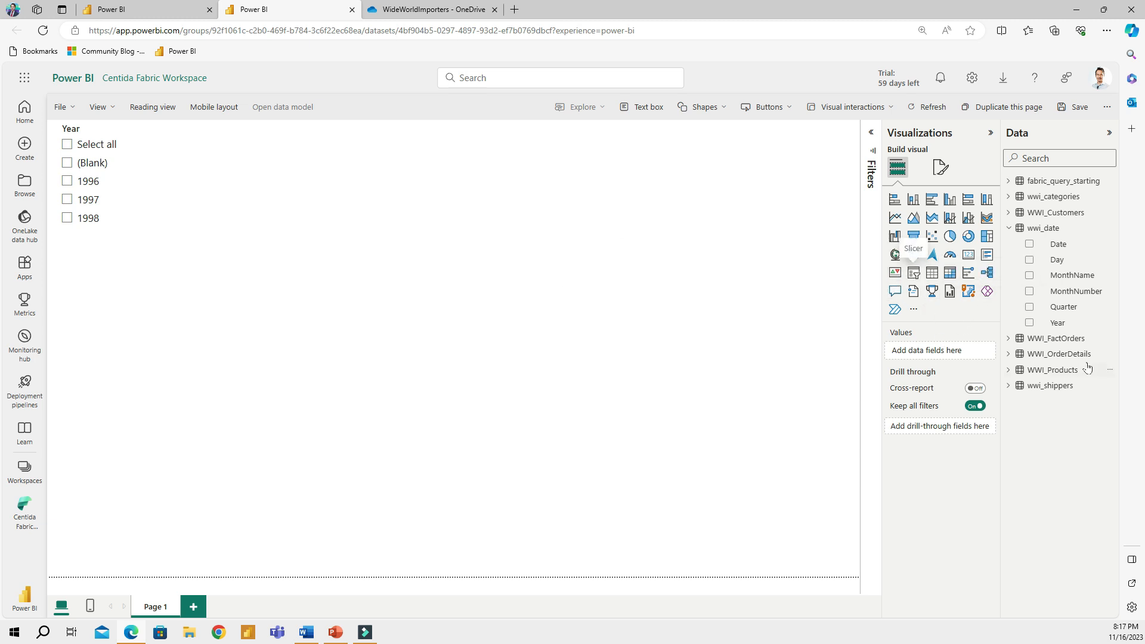
{"action": "left_click", "coordinate": [969, 255]}
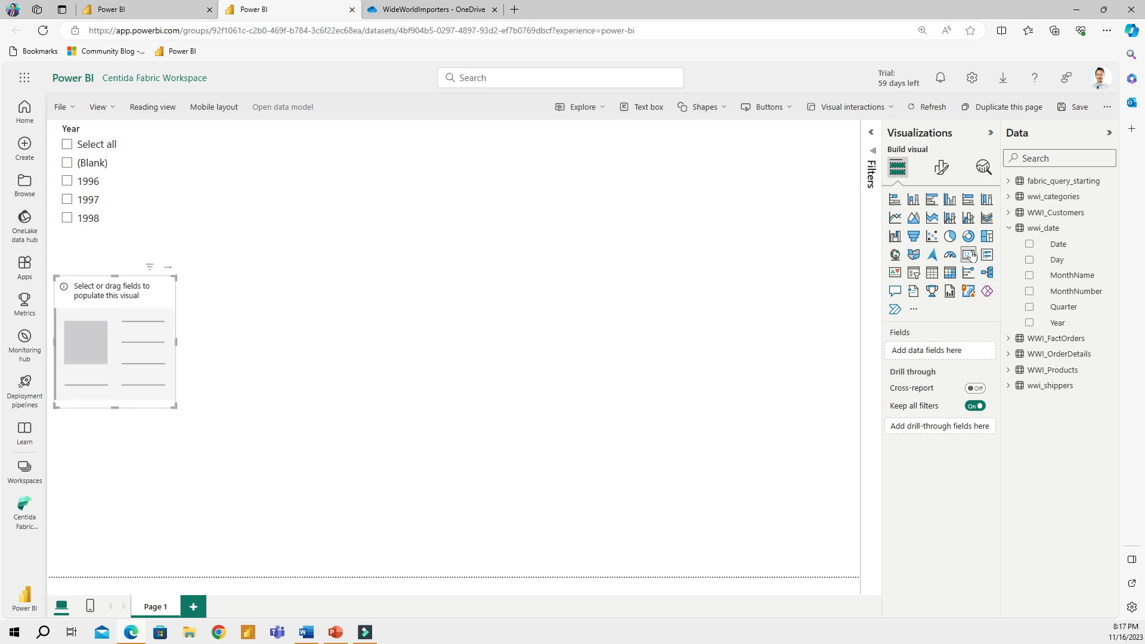
{"action": "left_click_drag", "start_coordinate": [308, 234], "coordinate": [241, 116]}
{"action": "left_click_drag", "start_coordinate": [291, 255], "coordinate": [399, 233]}
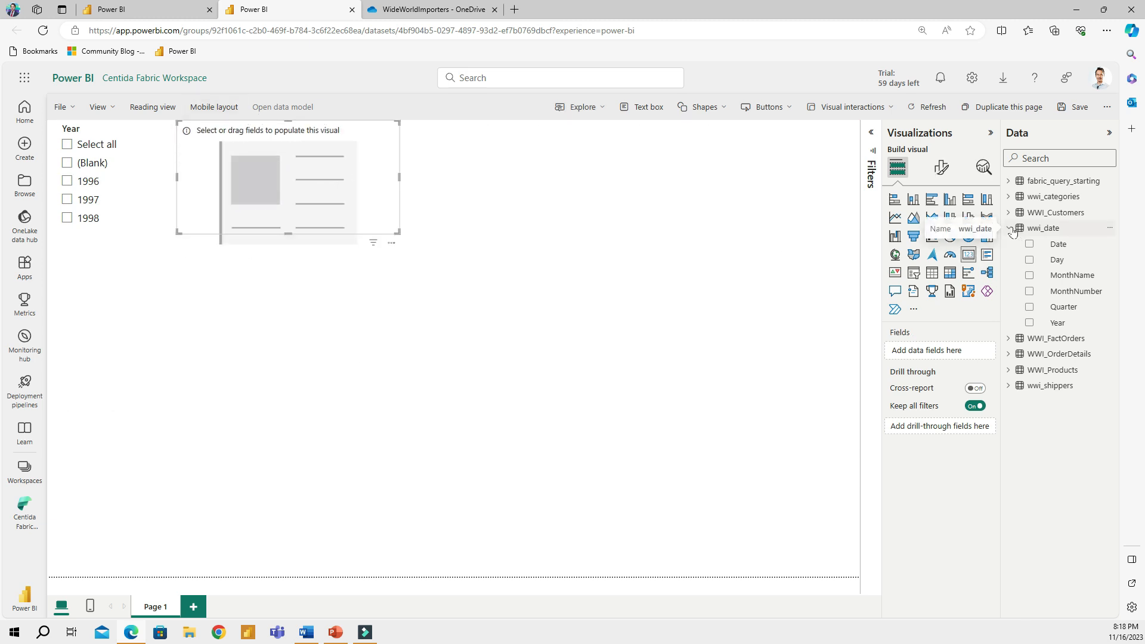
Show the Total Sales measure from WWI_OrderDetails in the new card and shrink the card
{"action": "left_click", "coordinate": [1010, 228]}
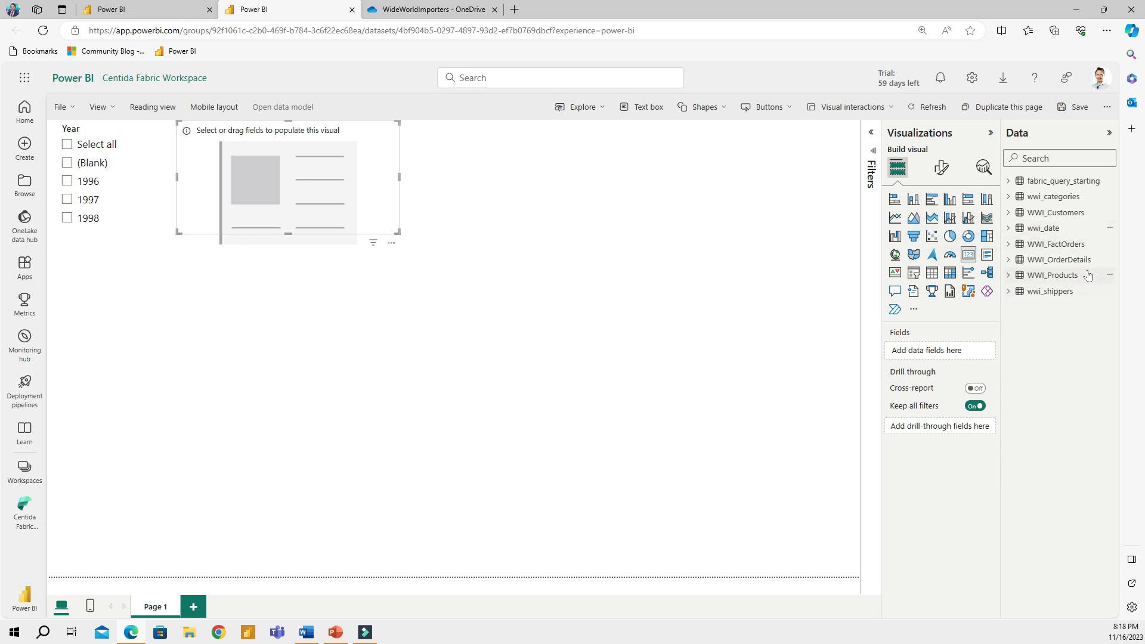
{"action": "left_click", "coordinate": [1009, 260]}
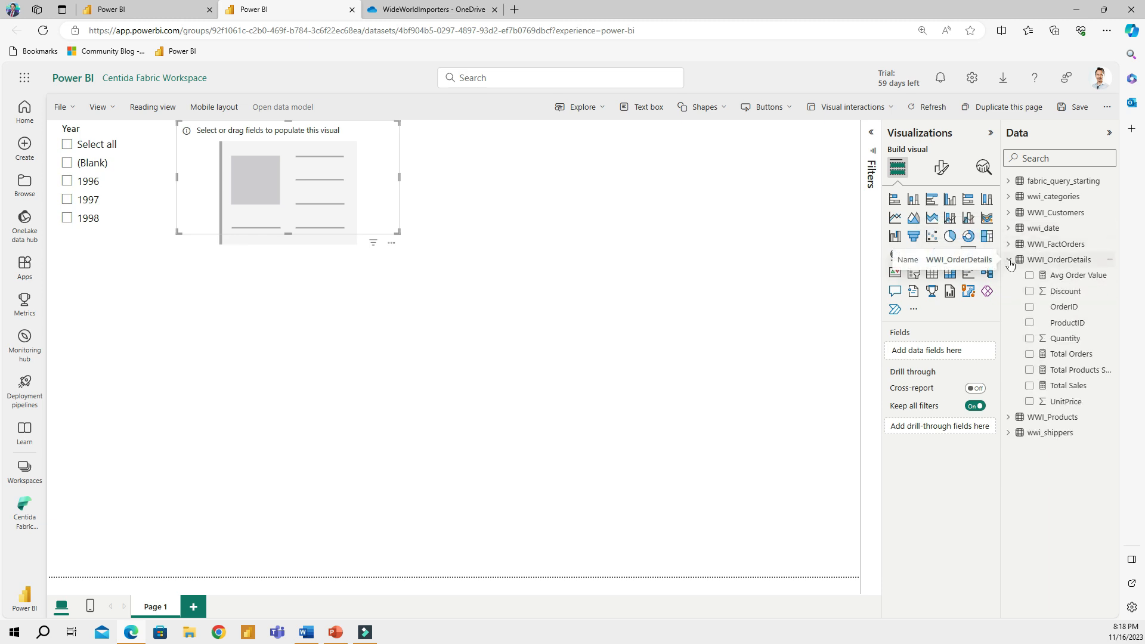
{"action": "left_click", "coordinate": [1029, 385]}
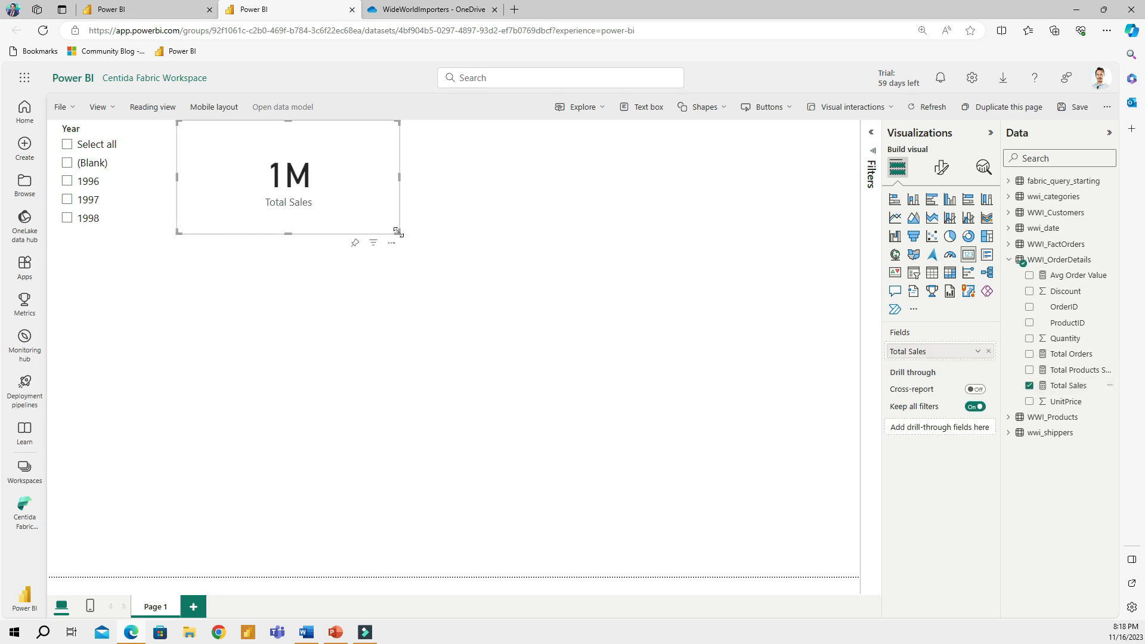
{"action": "left_click_drag", "start_coordinate": [398, 232], "coordinate": [332, 185]}
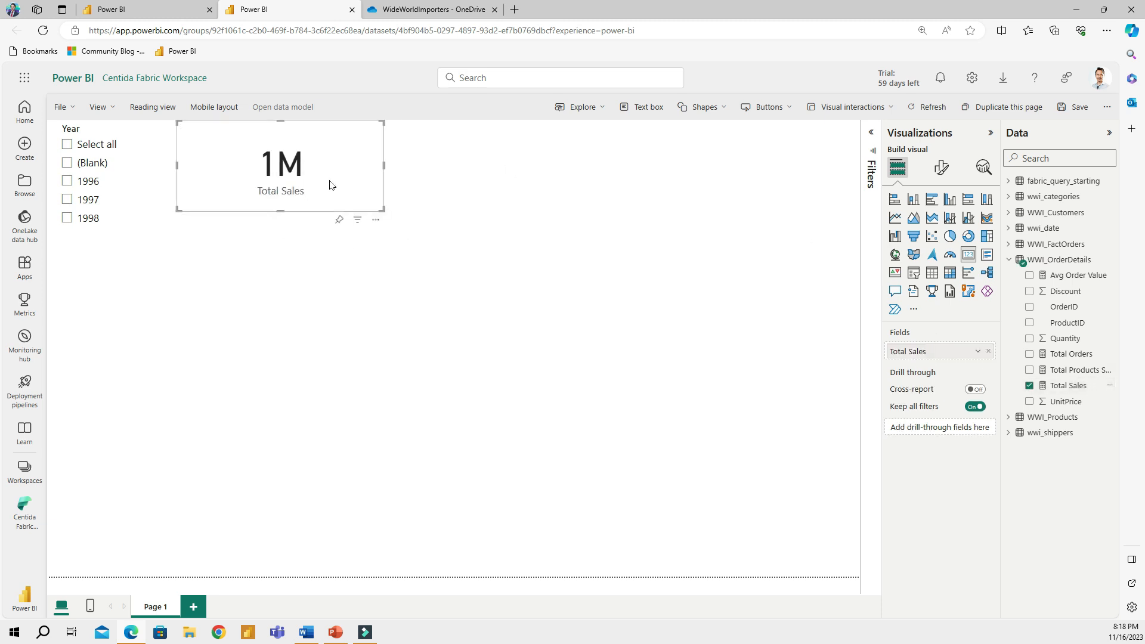
Set the display units of the Total Sales card's callout value to None
{"action": "left_click", "coordinate": [941, 167]}
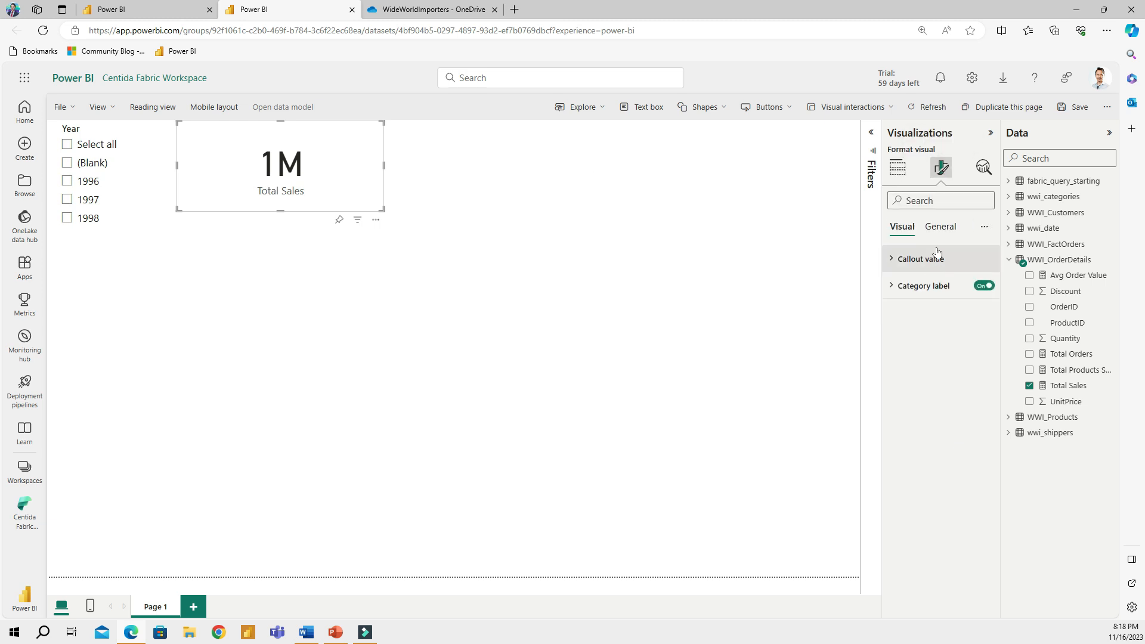
{"action": "left_click", "coordinate": [899, 262]}
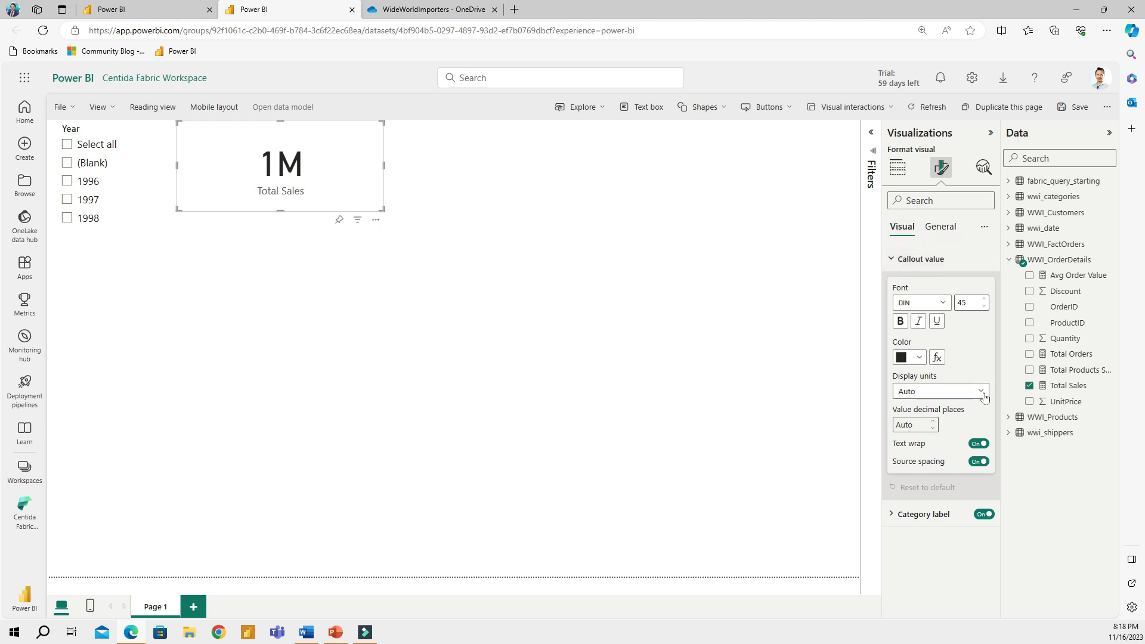
{"action": "left_click", "coordinate": [924, 392]}
{"action": "left_click", "coordinate": [919, 425]}
Switch to the WWI_DemoLakehouse model and open the properties of the Total Sales measure in WWI_OrderDetails
{"action": "left_click", "coordinate": [146, 11]}
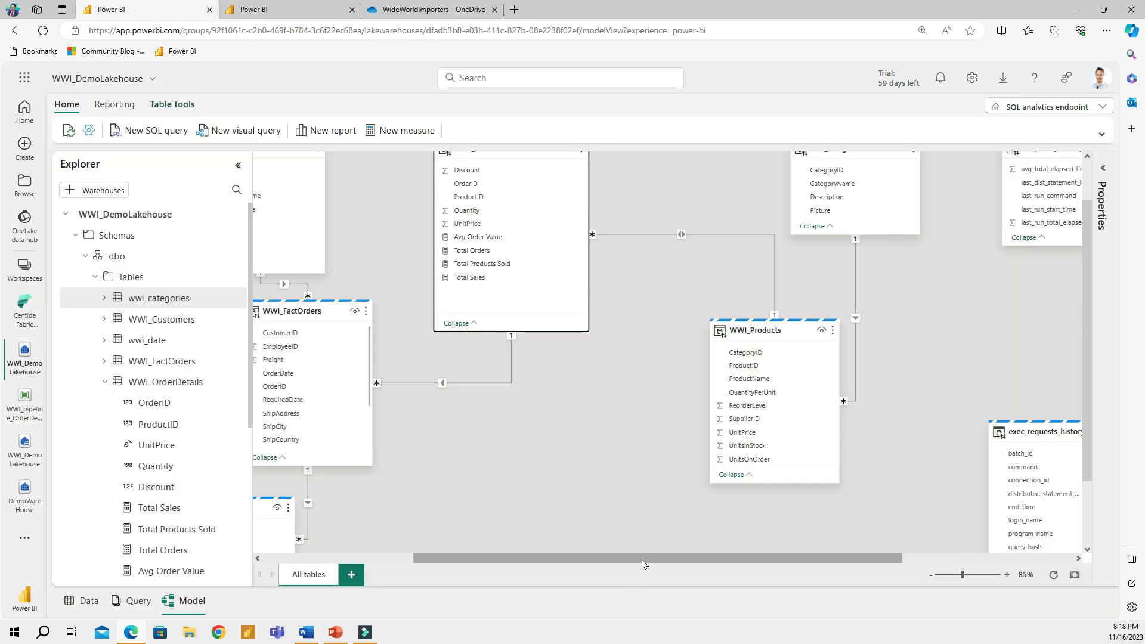
{"action": "left_click_drag", "start_coordinate": [644, 561], "coordinate": [491, 559]}
{"action": "scroll", "coordinate": [1091, 348], "scroll_direction": "up", "scroll_amount": 2}
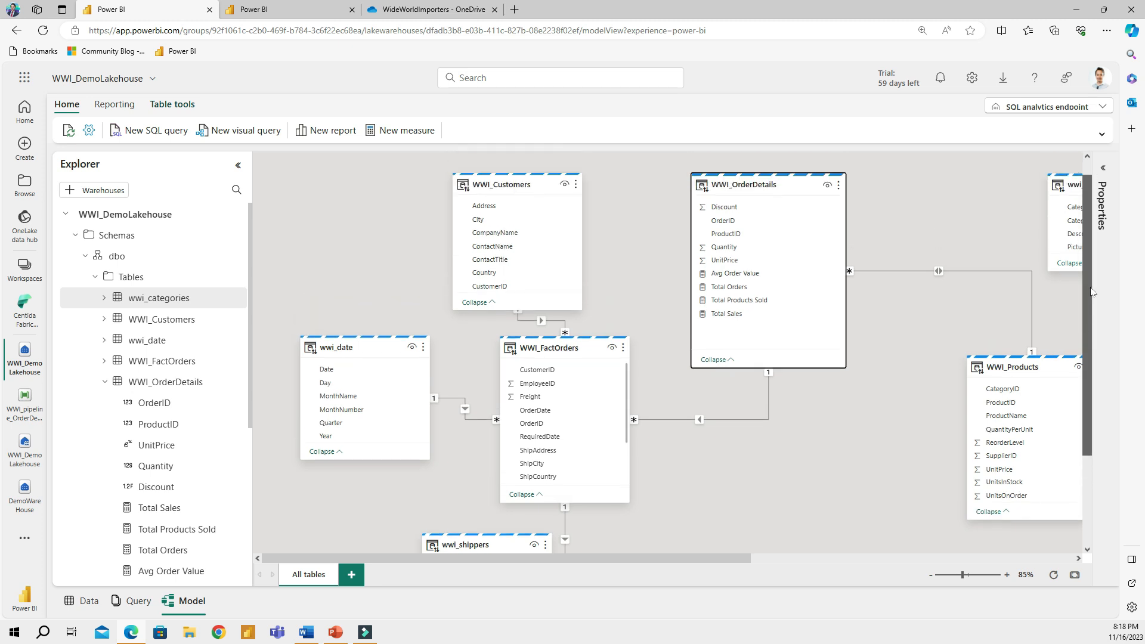
{"action": "left_click", "coordinate": [728, 335]}
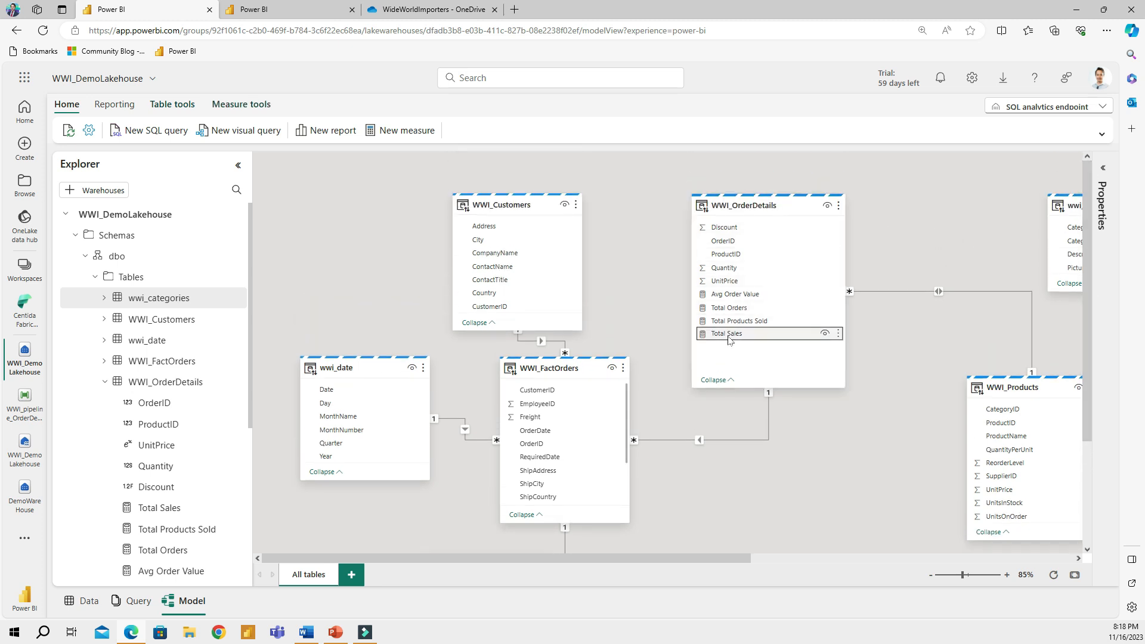
{"action": "left_click", "coordinate": [1107, 193]}
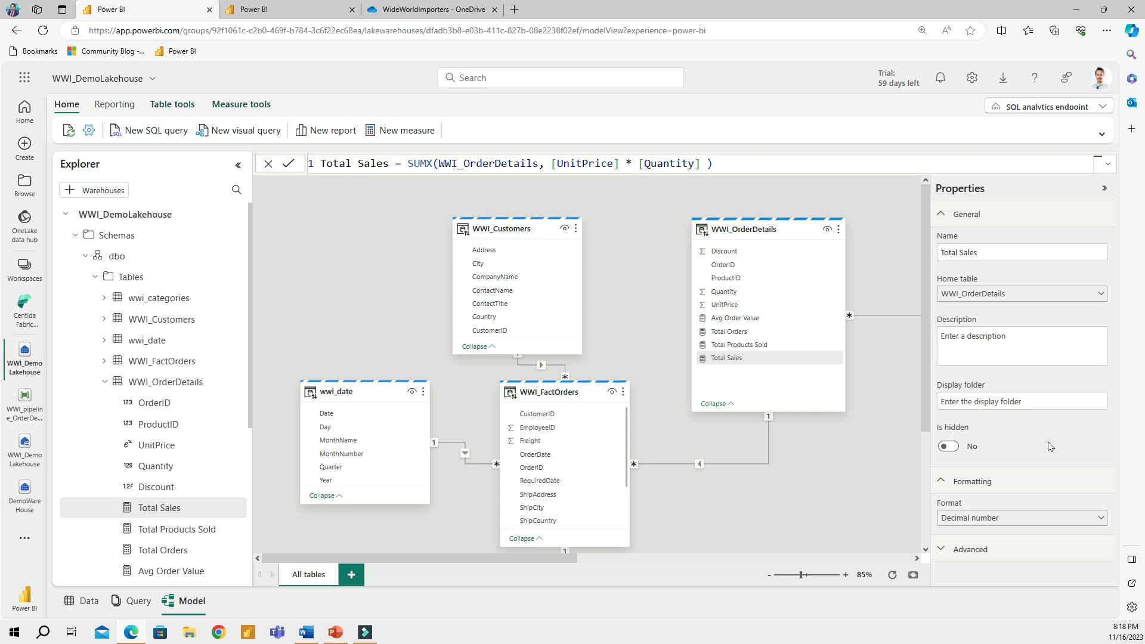
{"action": "left_click", "coordinate": [998, 550]}
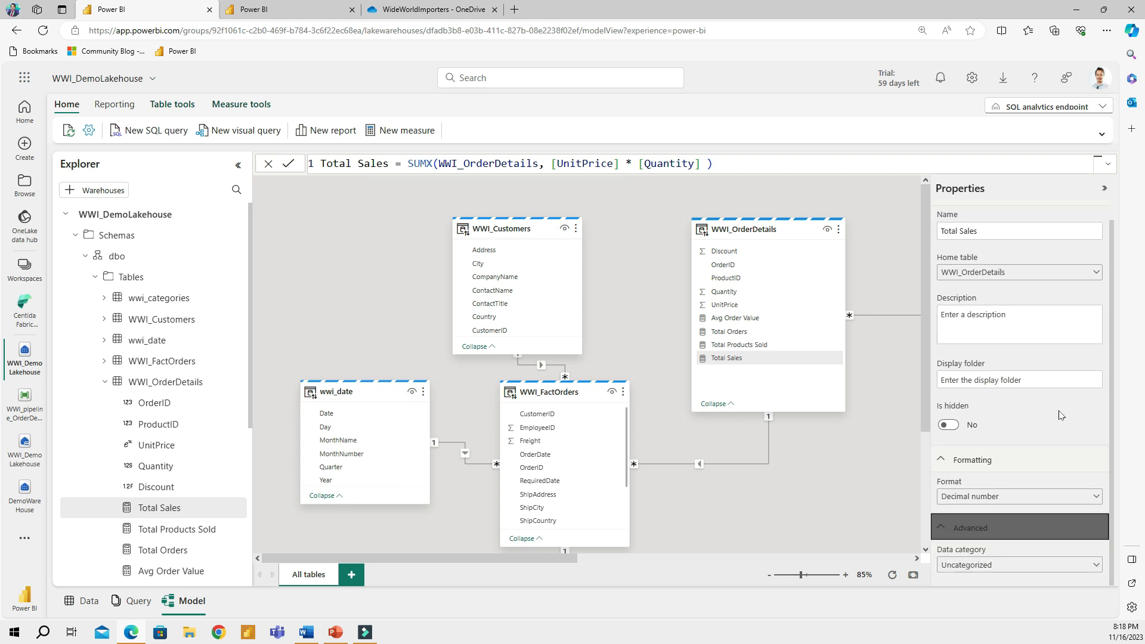
{"action": "left_click", "coordinate": [1022, 565]}
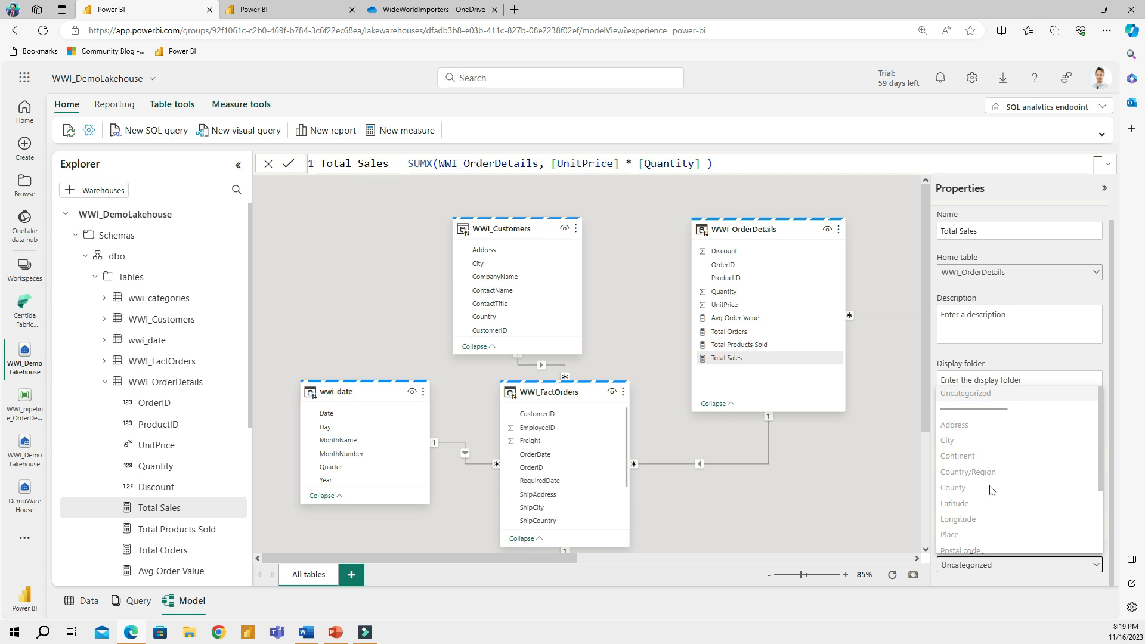
{"action": "scroll", "coordinate": [990, 489], "scroll_direction": "down", "scroll_amount": 3}
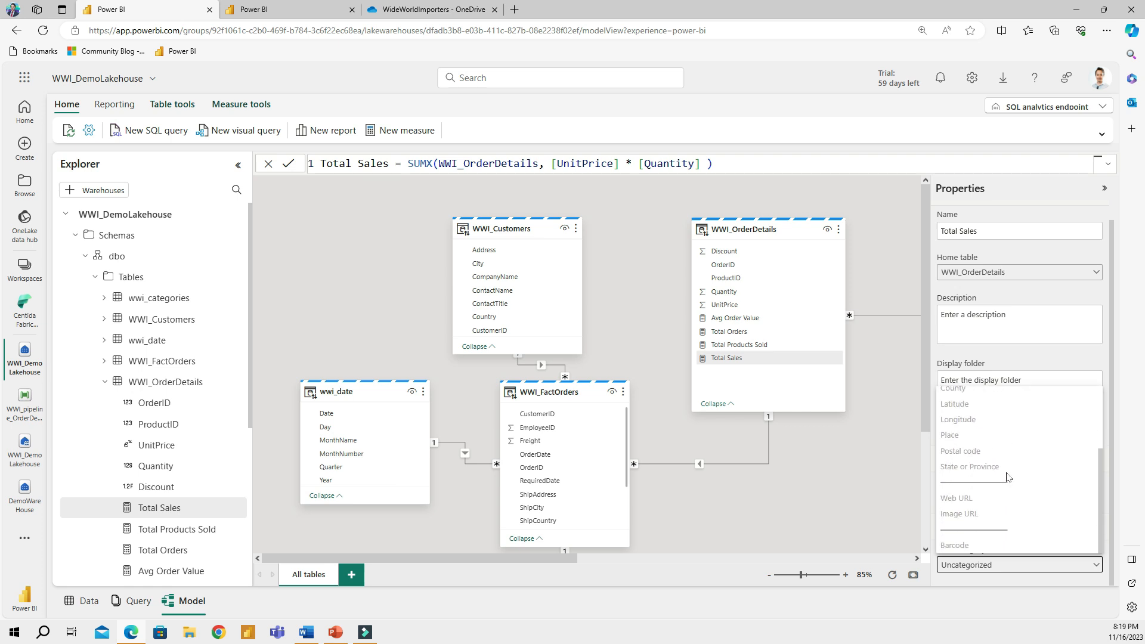
{"action": "left_click", "coordinate": [1061, 366]}
Format the Total Sales measure as Currency, using $ English (United States) with 0 decimal places
{"action": "left_click", "coordinate": [1014, 496]}
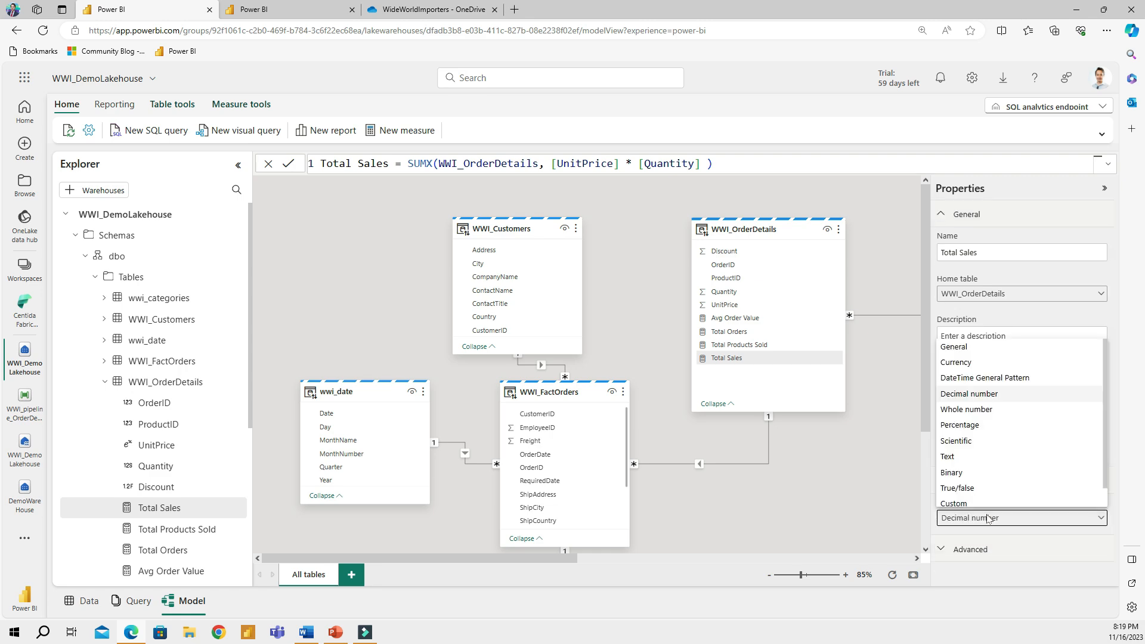
{"action": "left_click", "coordinate": [982, 369]}
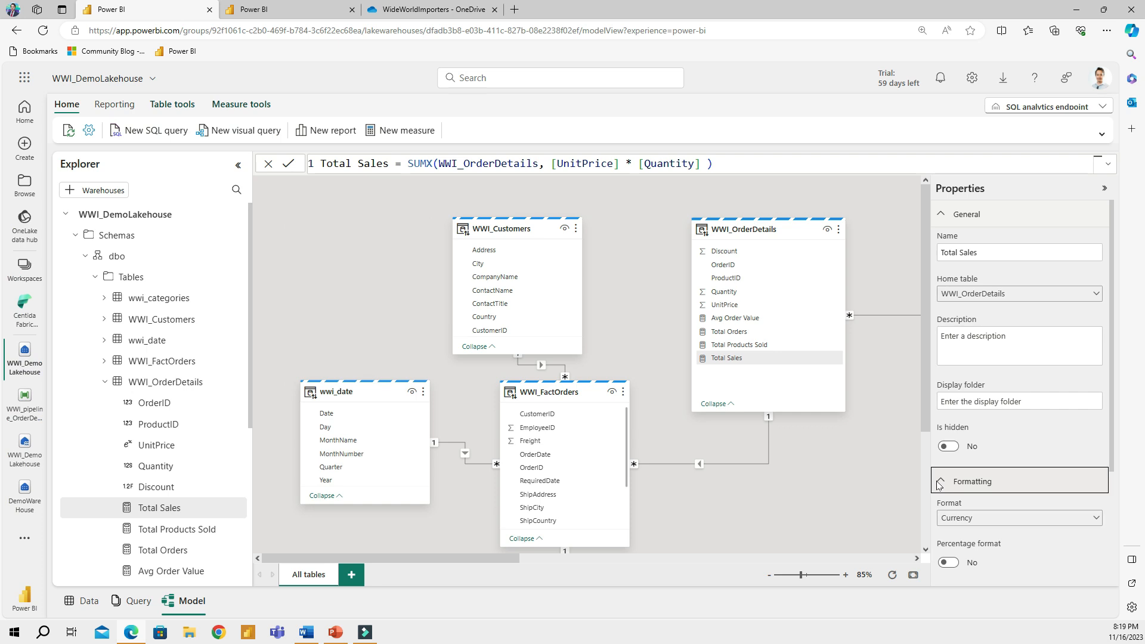
{"action": "left_click", "coordinate": [950, 489]}
{"action": "left_click", "coordinate": [949, 481]}
{"action": "scroll", "coordinate": [1071, 414], "scroll_direction": "down", "scroll_amount": 3}
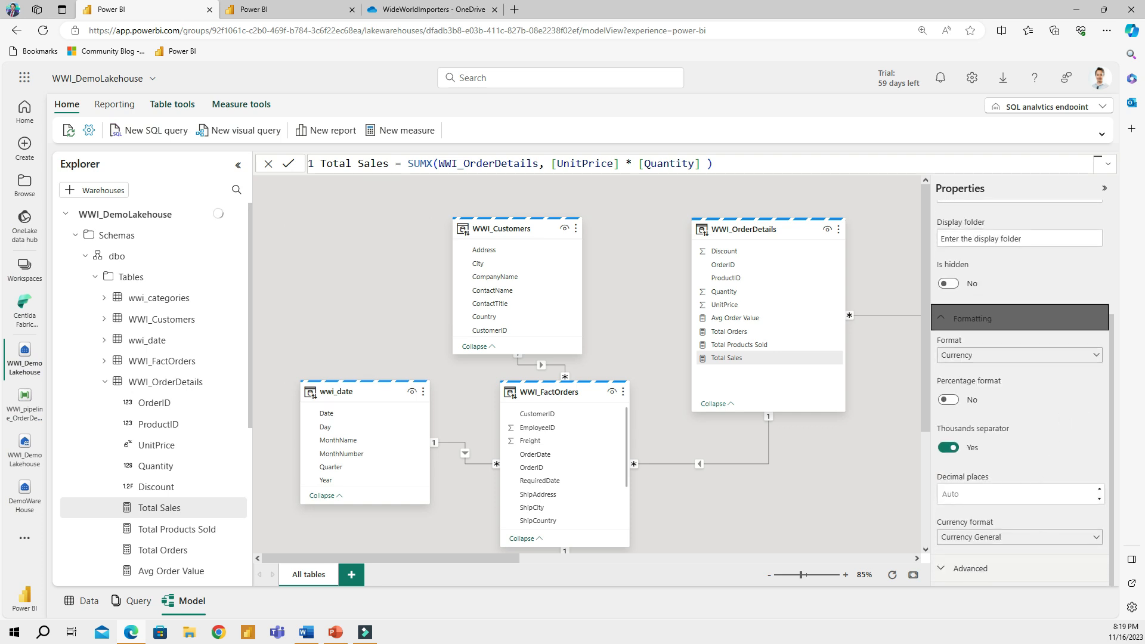
{"action": "left_click", "coordinate": [1014, 494]}
{"action": "type", "text": "1"}
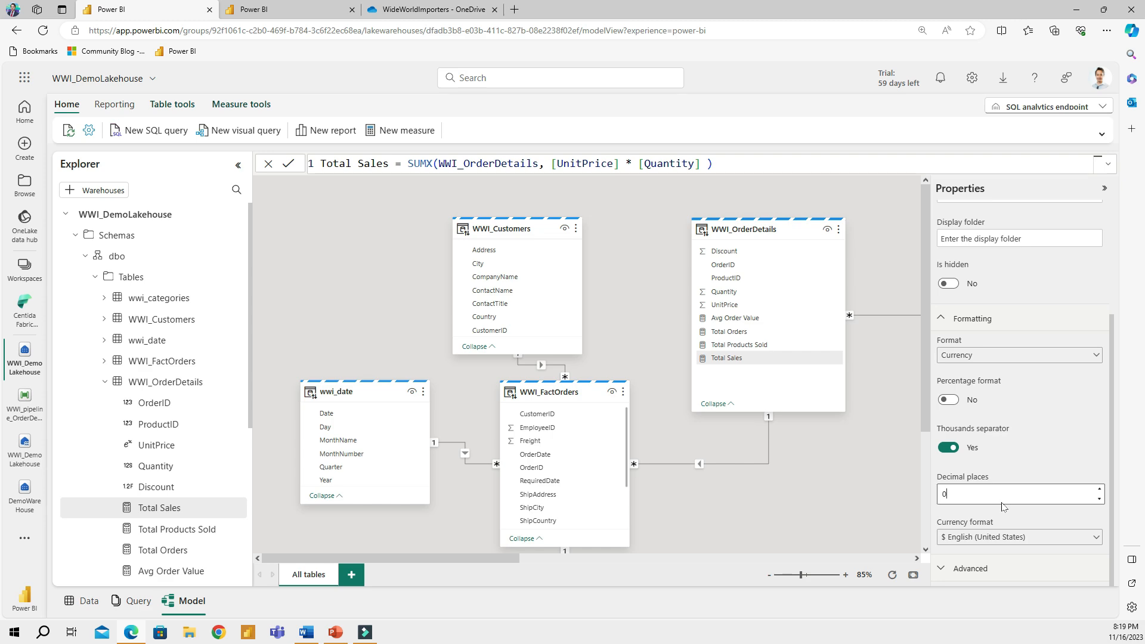
Return to the report, refresh its visuals and filter the page to 1997 with the Year slicer
{"action": "left_click", "coordinate": [272, 9]}
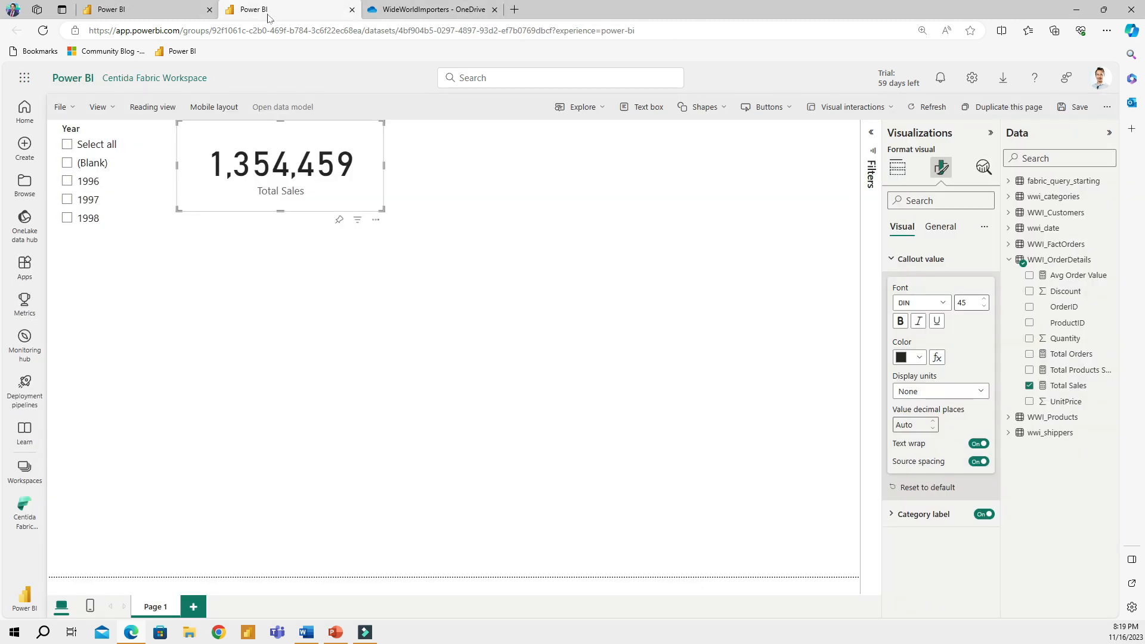
{"action": "left_click", "coordinate": [929, 109]}
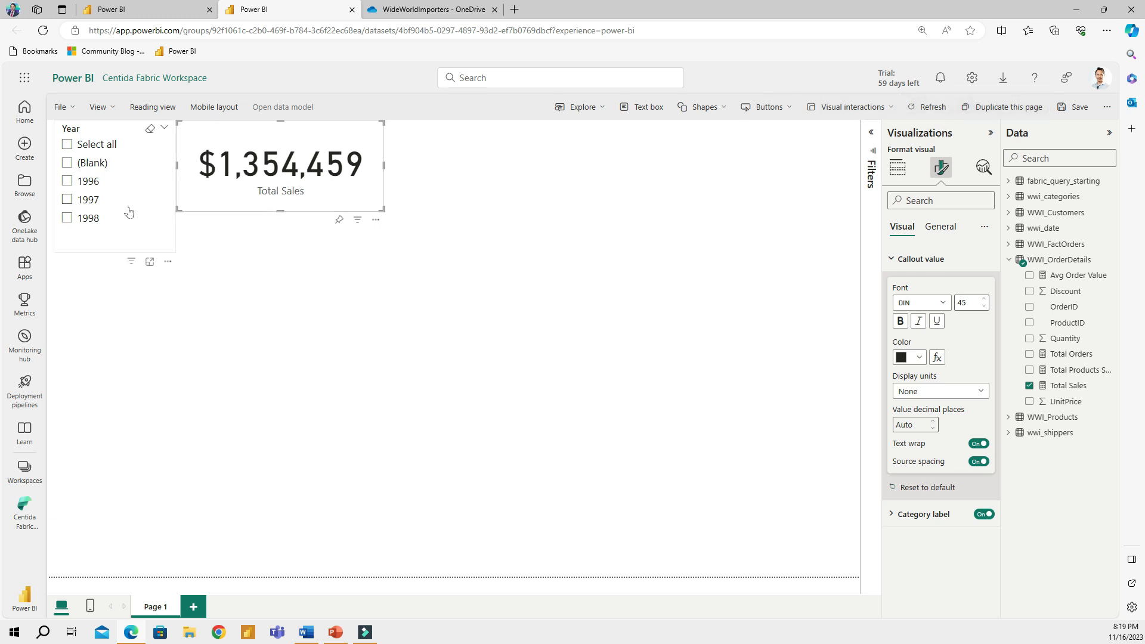
{"action": "left_click", "coordinate": [94, 204]}
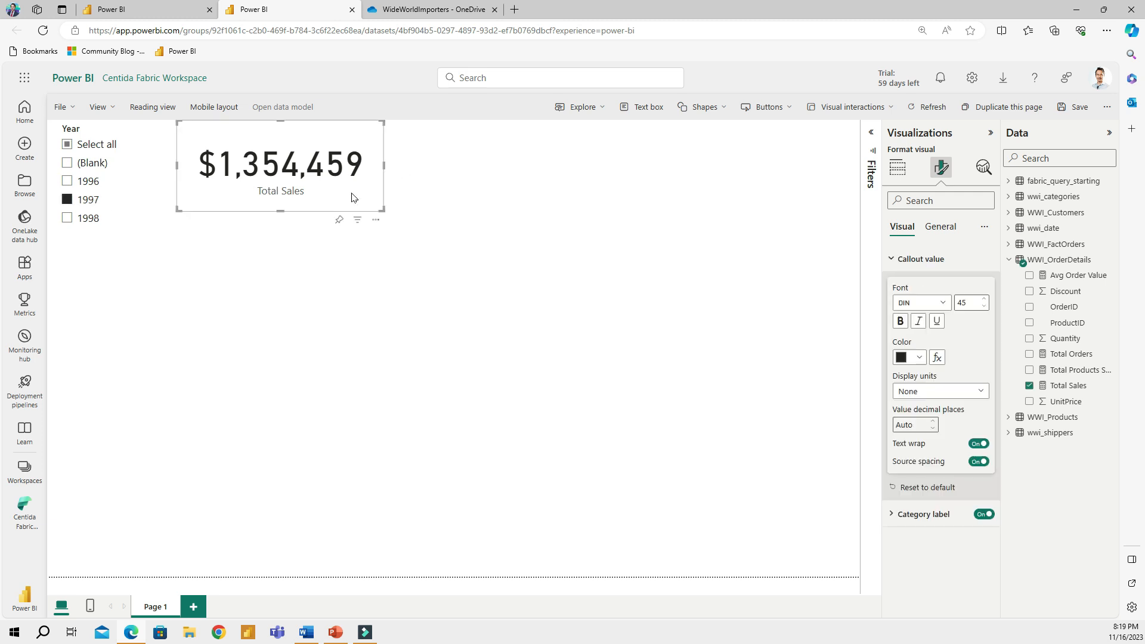
Duplicate the Total Sales card, place the copy directly below it and replace its measure with Total Orders
{"action": "key", "text": "ctrl+c"}
{"action": "key", "text": "ctrl+v"}
{"action": "left_click_drag", "start_coordinate": [350, 193], "coordinate": [326, 294]}
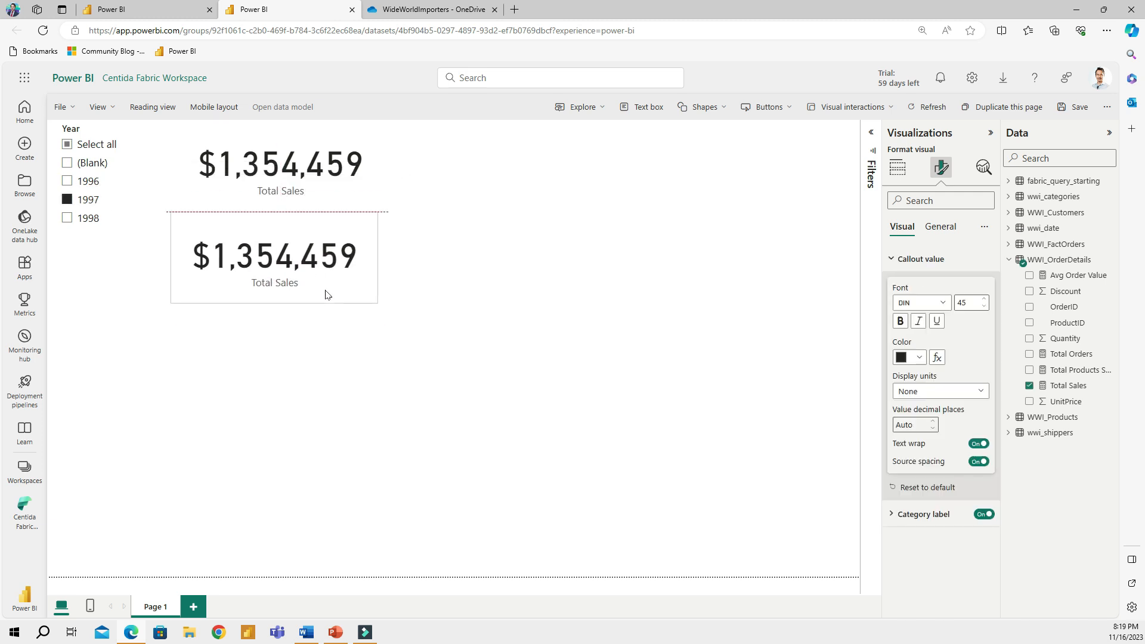
{"action": "left_click", "coordinate": [898, 167]}
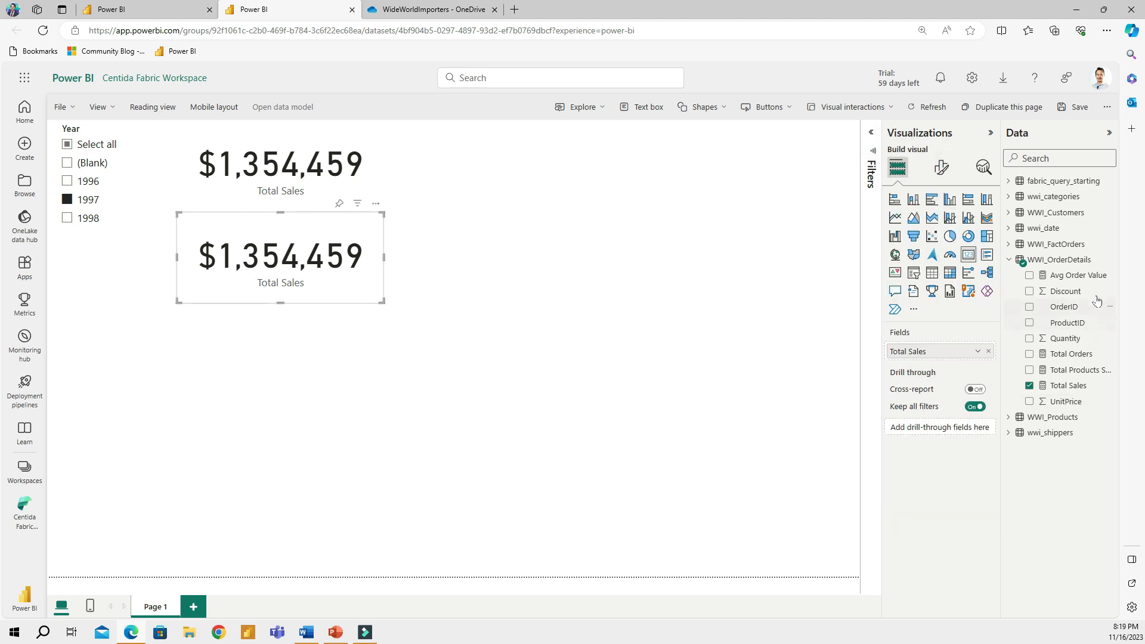
{"action": "left_click", "coordinate": [1030, 385]}
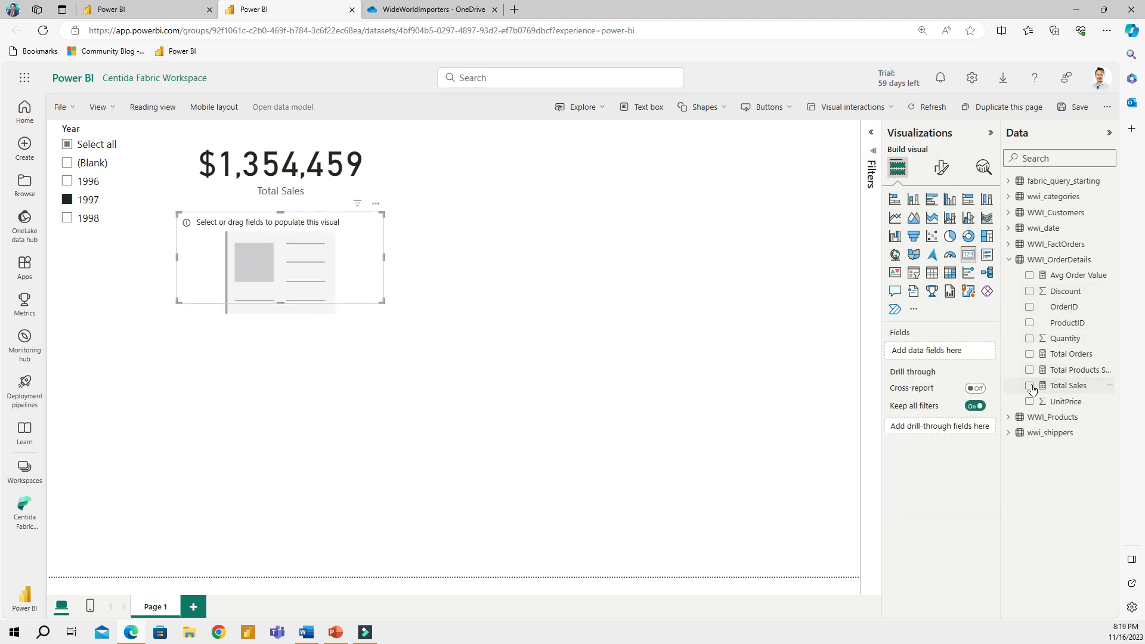
{"action": "left_click", "coordinate": [1030, 354]}
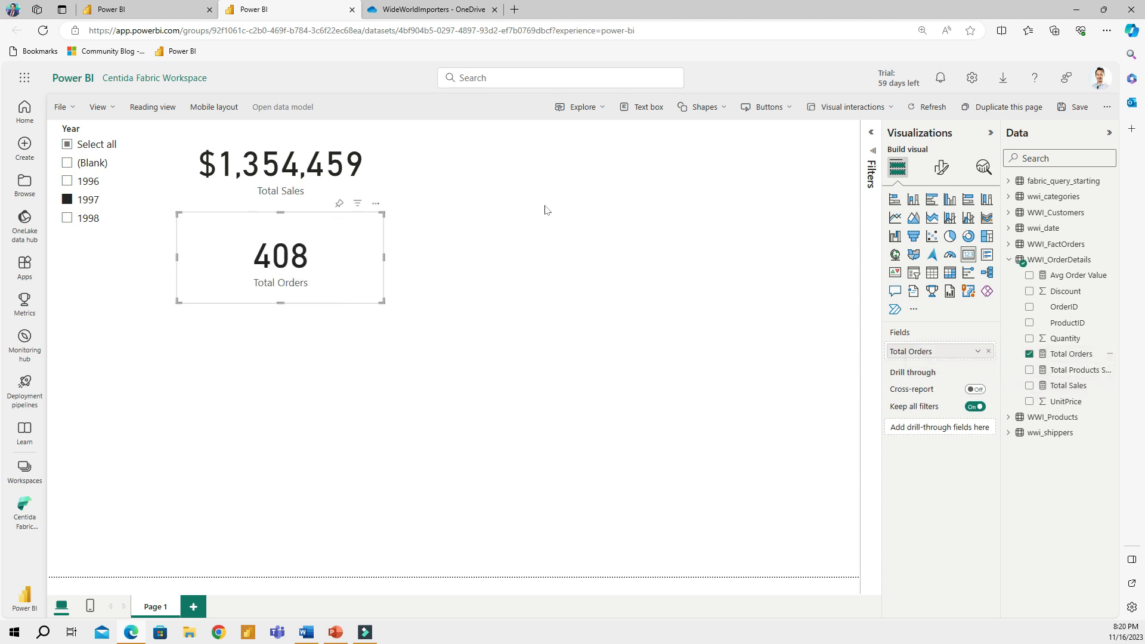
Switch the Year slicer through 1998, 1997 and 1996 and back to 1997 to check how both cards respond
{"action": "left_click", "coordinate": [88, 218]}
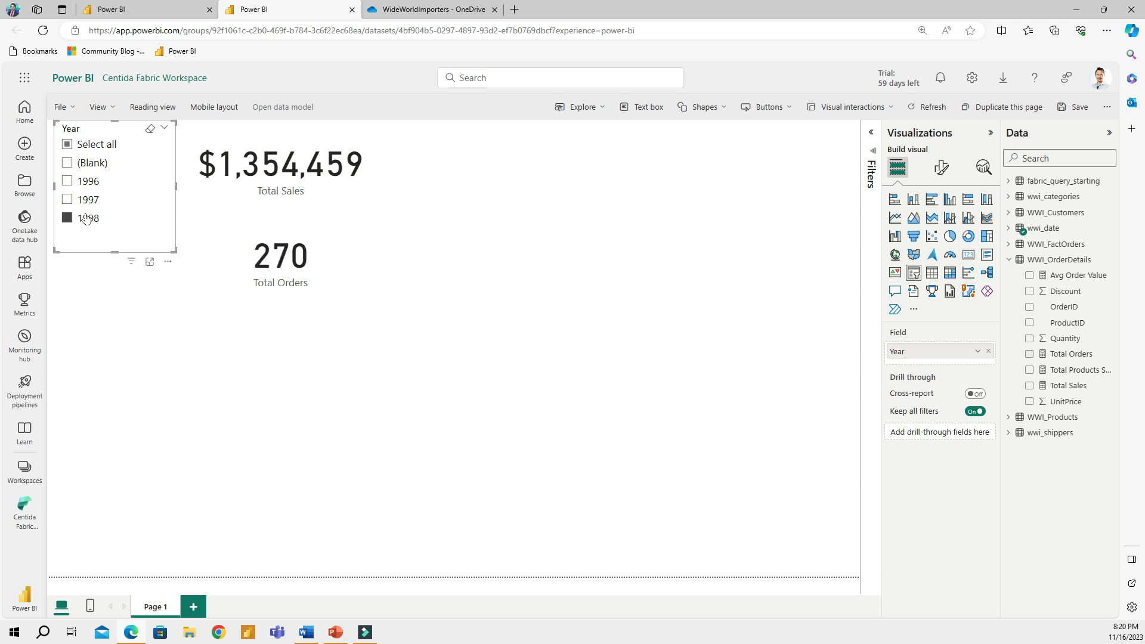
{"action": "left_click", "coordinate": [88, 201]}
{"action": "left_click", "coordinate": [89, 182]}
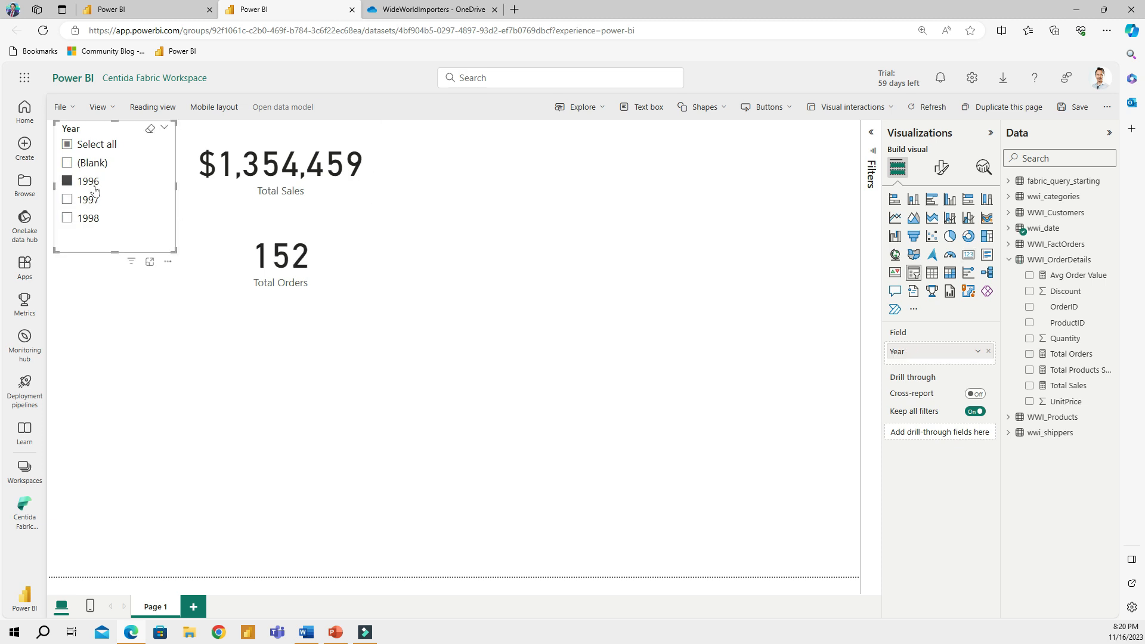
{"action": "left_click", "coordinate": [96, 206]}
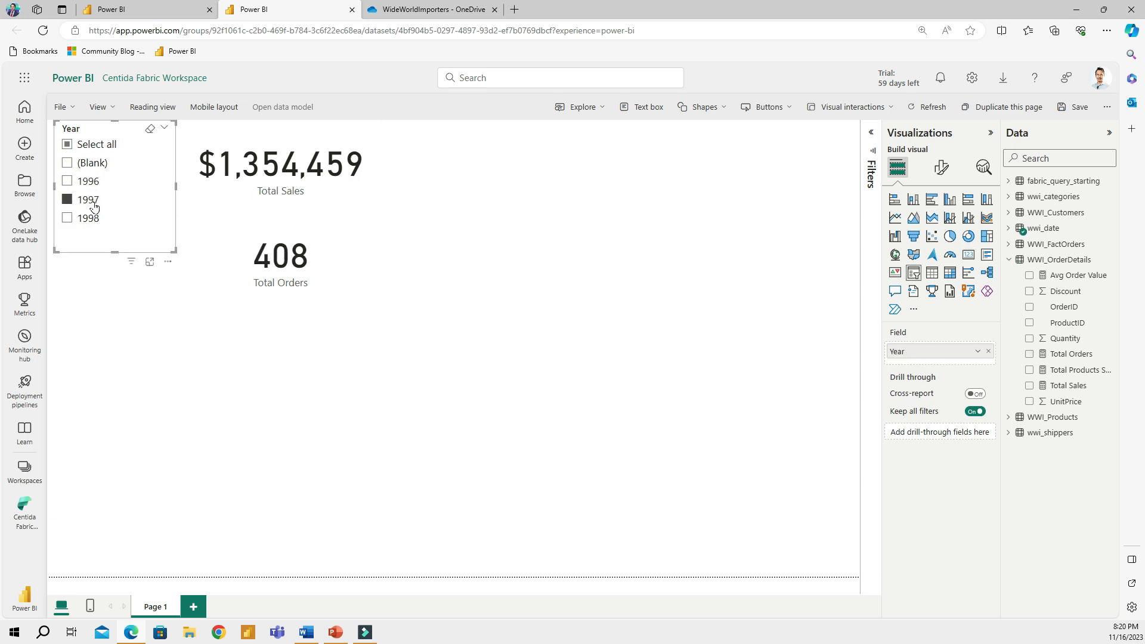
In the lakehouse model, set the cross filter direction of the OrderID relationship between WWI_FactOrders and WWI_OrderDetails to Both
{"action": "left_click", "coordinate": [148, 8]}
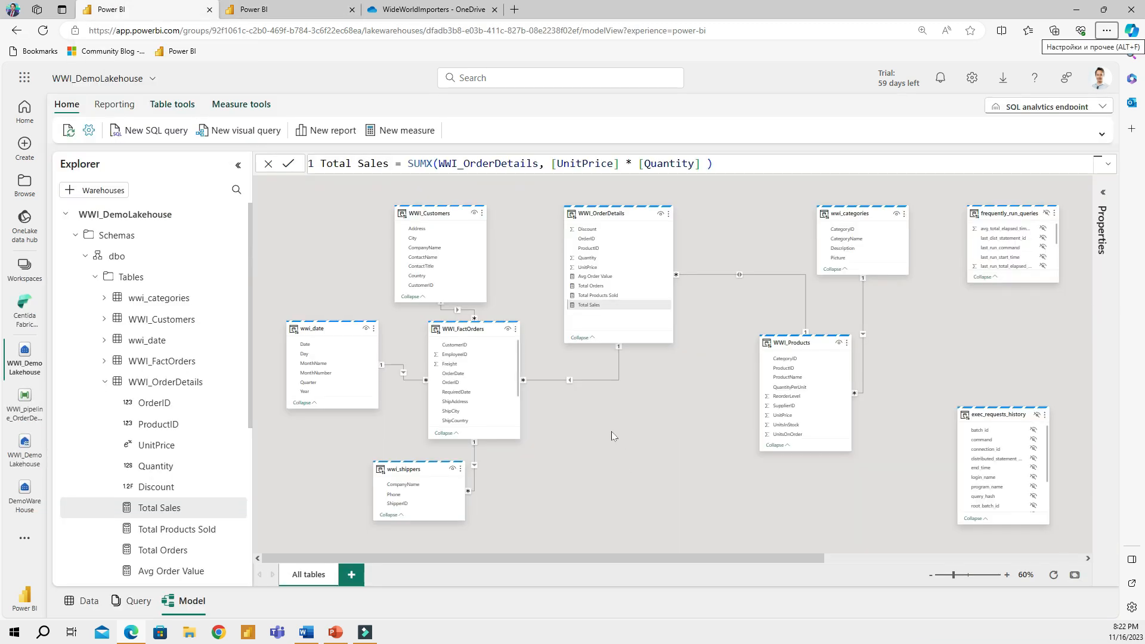
{"action": "scroll", "coordinate": [593, 440], "scroll_direction": "up", "scroll_amount": 2}
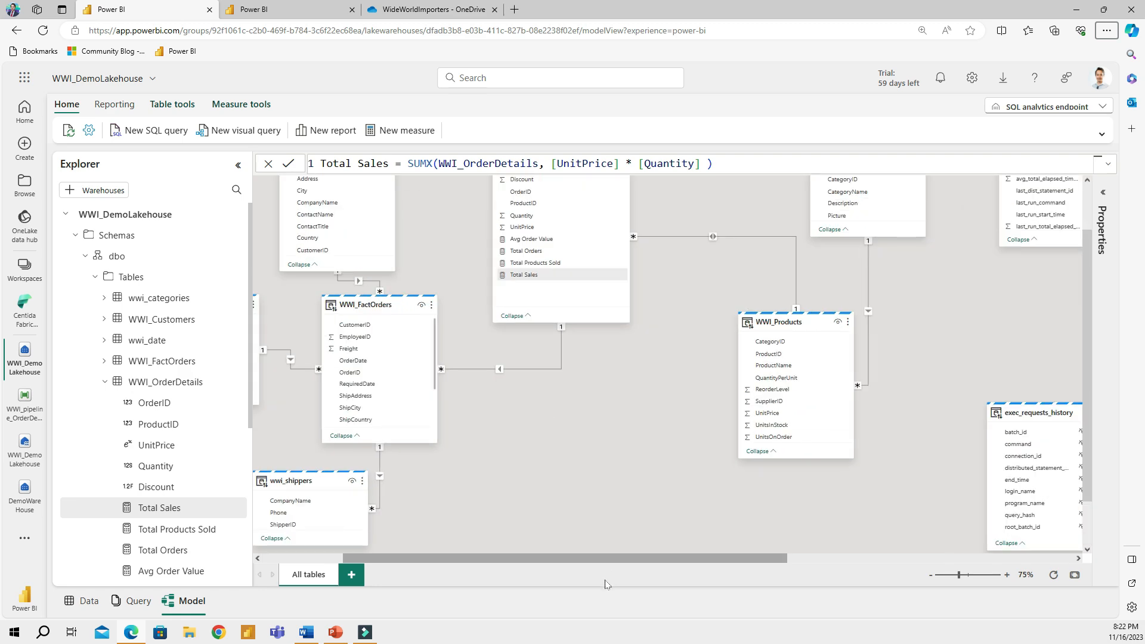
{"action": "left_click_drag", "start_coordinate": [615, 564], "coordinate": [533, 564]}
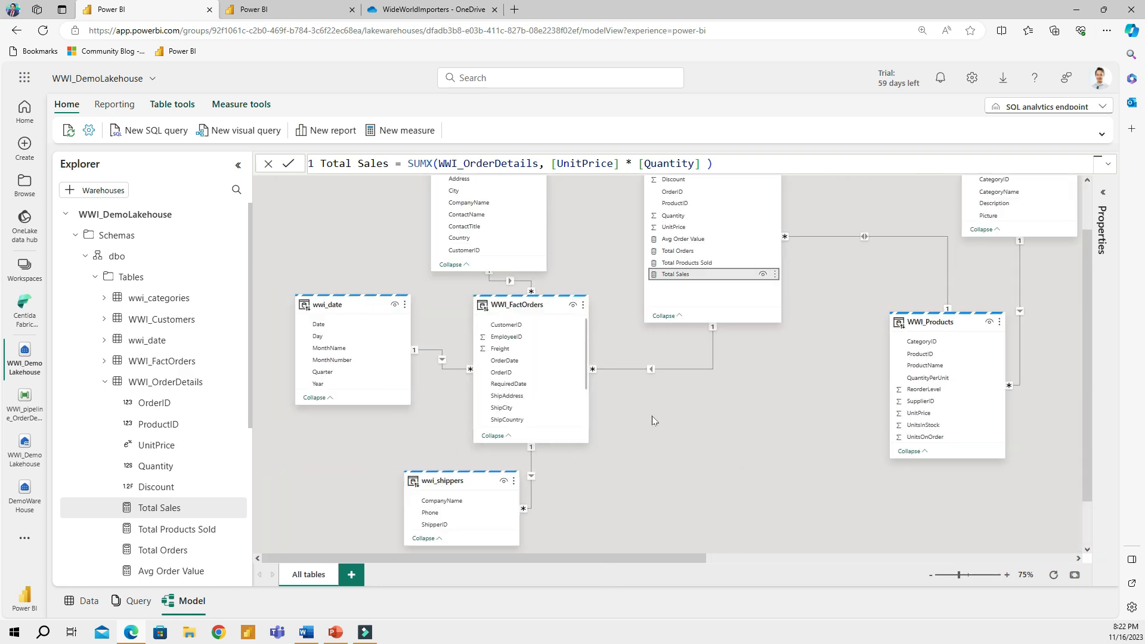
{"action": "scroll", "coordinate": [686, 465], "scroll_direction": "up", "scroll_amount": 1}
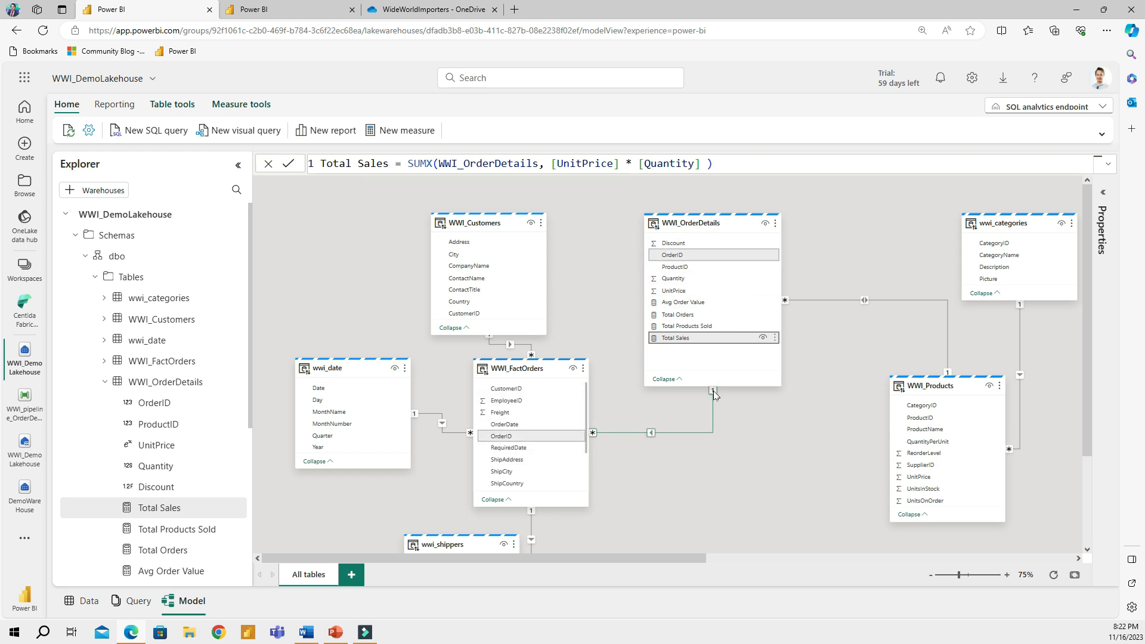
{"action": "right_click", "coordinate": [651, 436]}
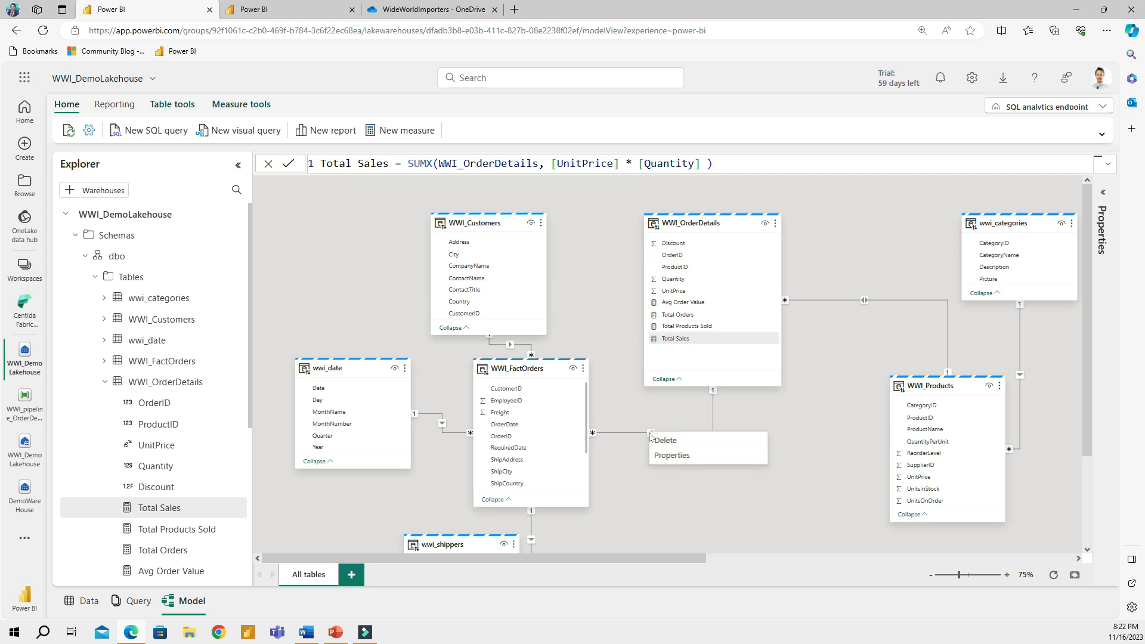
{"action": "left_click", "coordinate": [677, 463]}
{"action": "left_click", "coordinate": [703, 352]}
{"action": "left_click", "coordinate": [633, 378]}
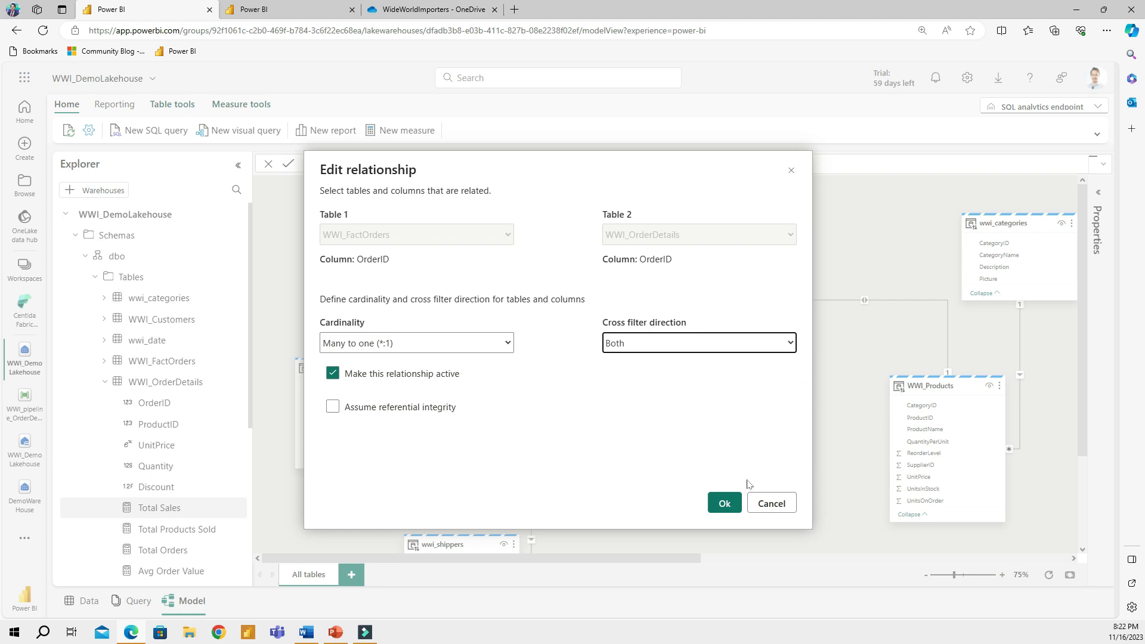
{"action": "left_click", "coordinate": [729, 509]}
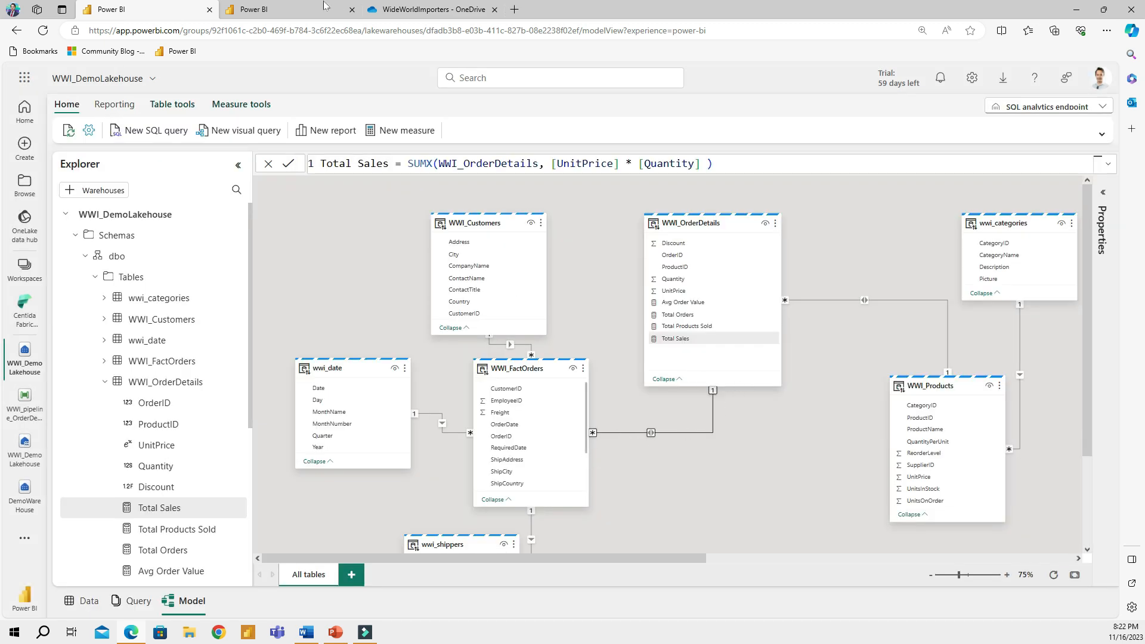
Return to the report, refresh its visuals and open the error details of the Total Sales card
{"action": "left_click", "coordinate": [295, 7]}
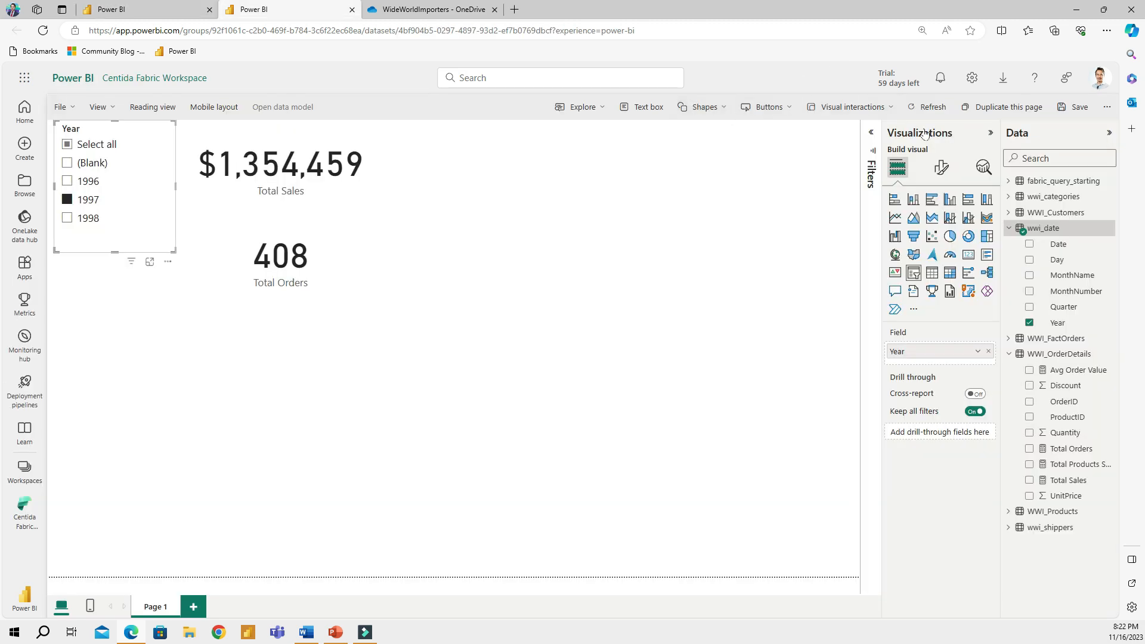
{"action": "left_click", "coordinate": [933, 108]}
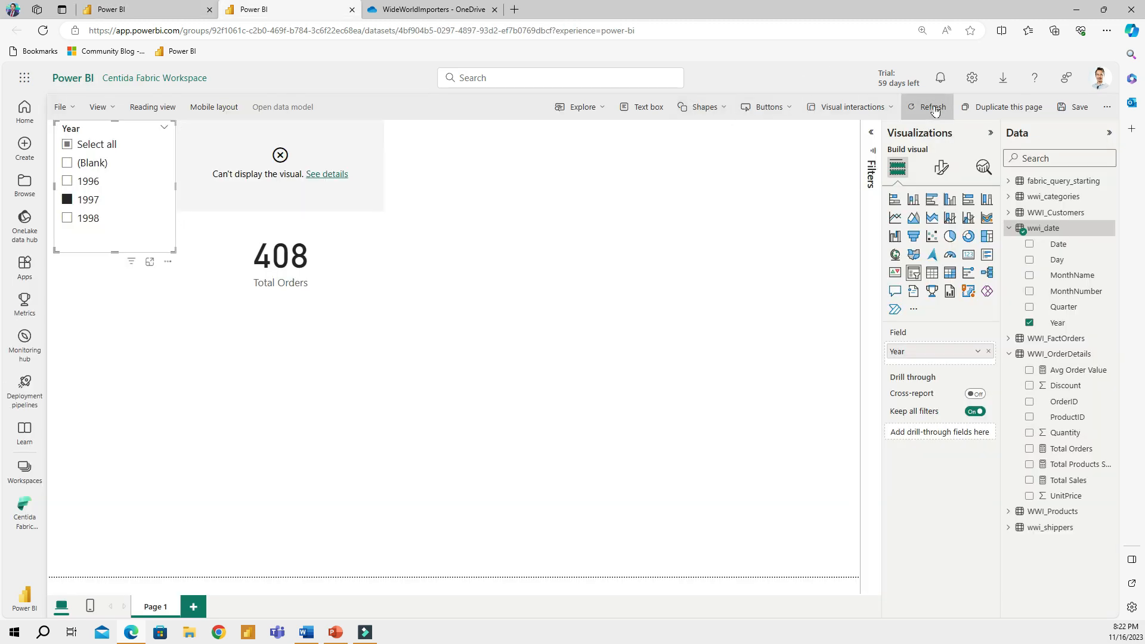
{"action": "left_click", "coordinate": [360, 179]}
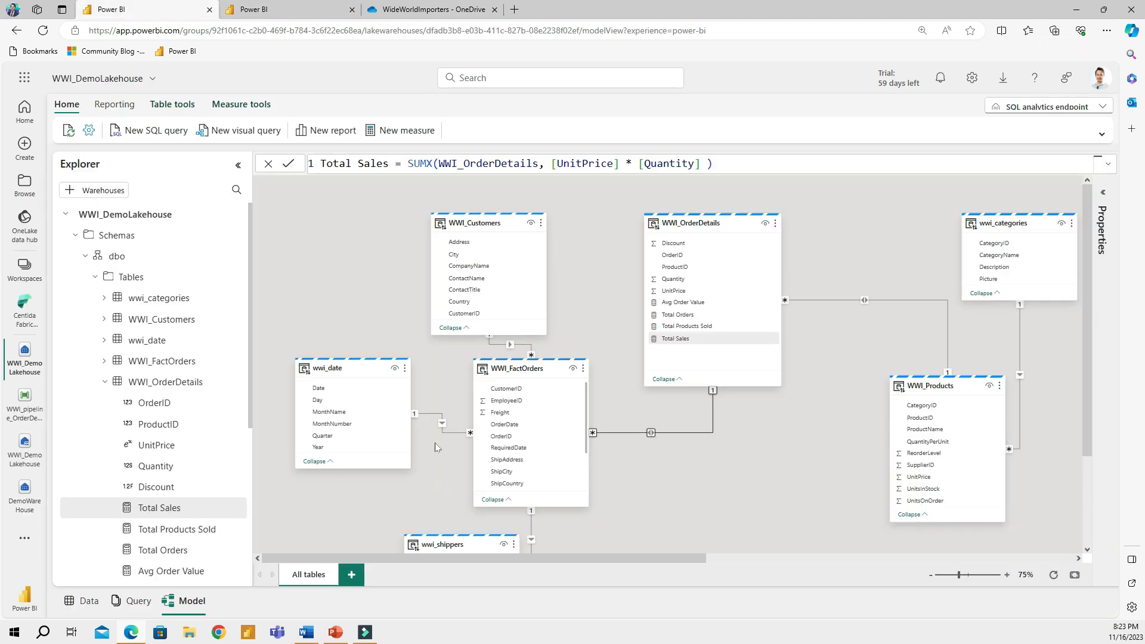
Set the cross filter direction of the OrderDate relationship between WWI_FactOrders and wwi_date to Both
{"action": "right_click", "coordinate": [443, 425]}
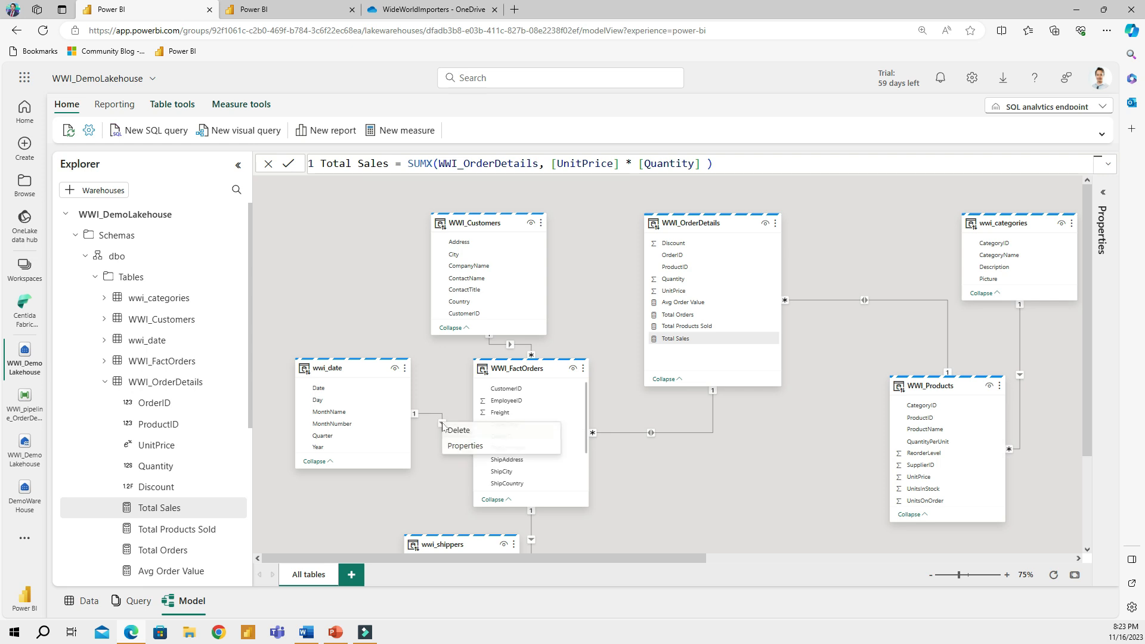
{"action": "left_click", "coordinate": [465, 447]}
{"action": "left_click", "coordinate": [696, 345]}
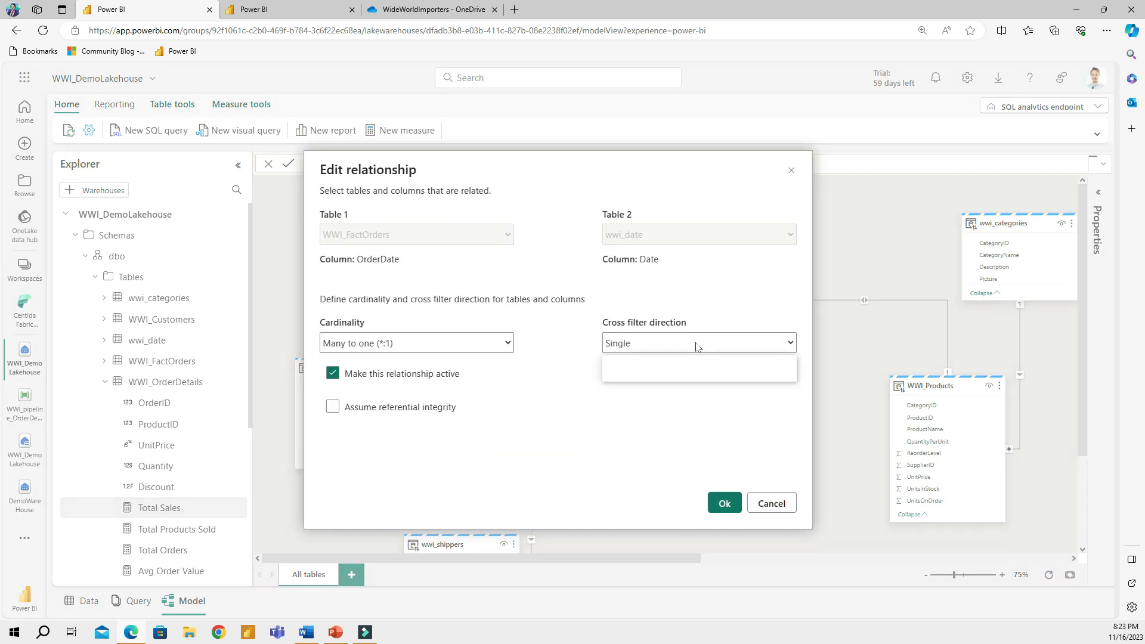
{"action": "left_click", "coordinate": [673, 375]}
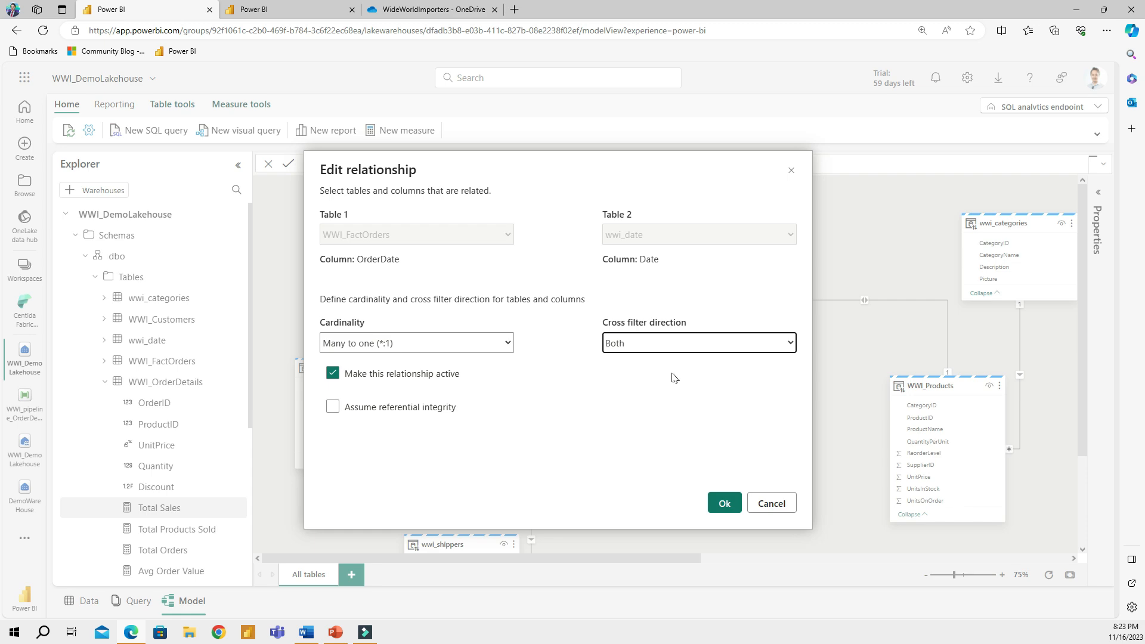
{"action": "left_click", "coordinate": [711, 507]}
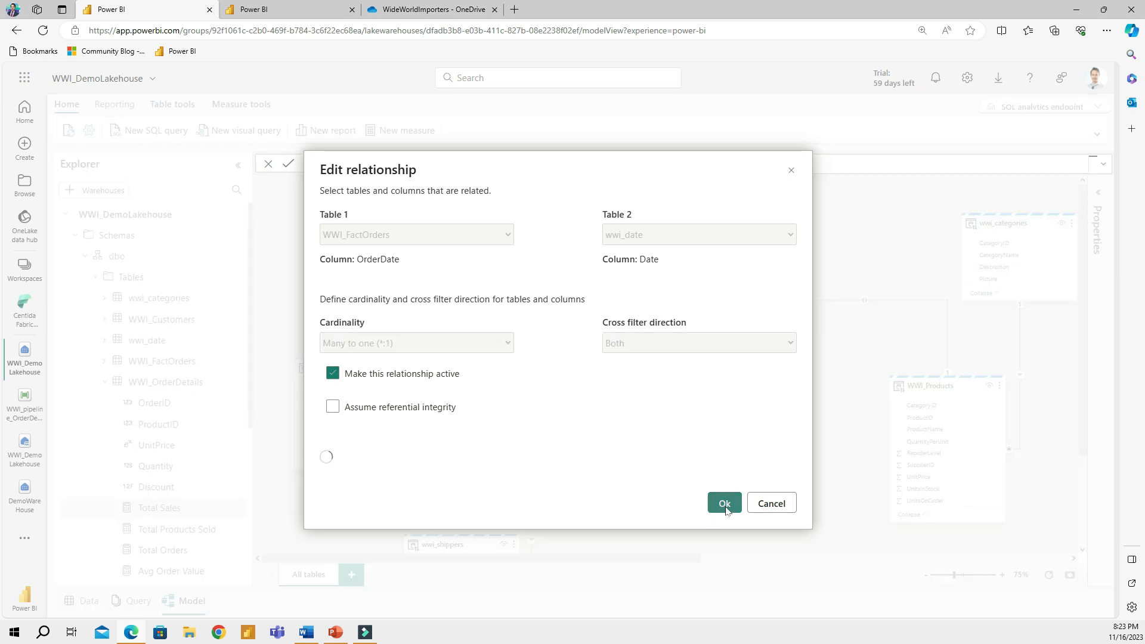
Return to the report, refresh its visuals and reselect 1997 in the Year slicer to check the Total Sales card
{"action": "left_click", "coordinate": [301, 17]}
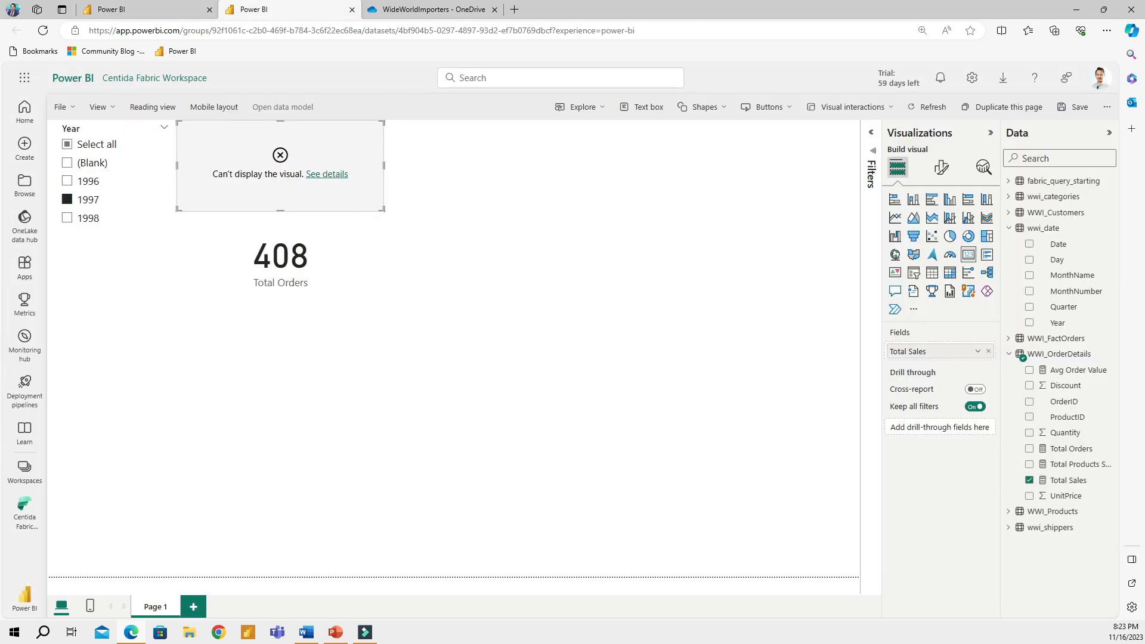
{"action": "left_click", "coordinate": [928, 107]}
{"action": "left_click", "coordinate": [89, 203]}
In the lakehouse model, mark wwi_date as a date table using the Date column
{"action": "left_click", "coordinate": [144, 9]}
{"action": "left_click", "coordinate": [405, 344]}
{"action": "mouse_move", "coordinate": [471, 432]}
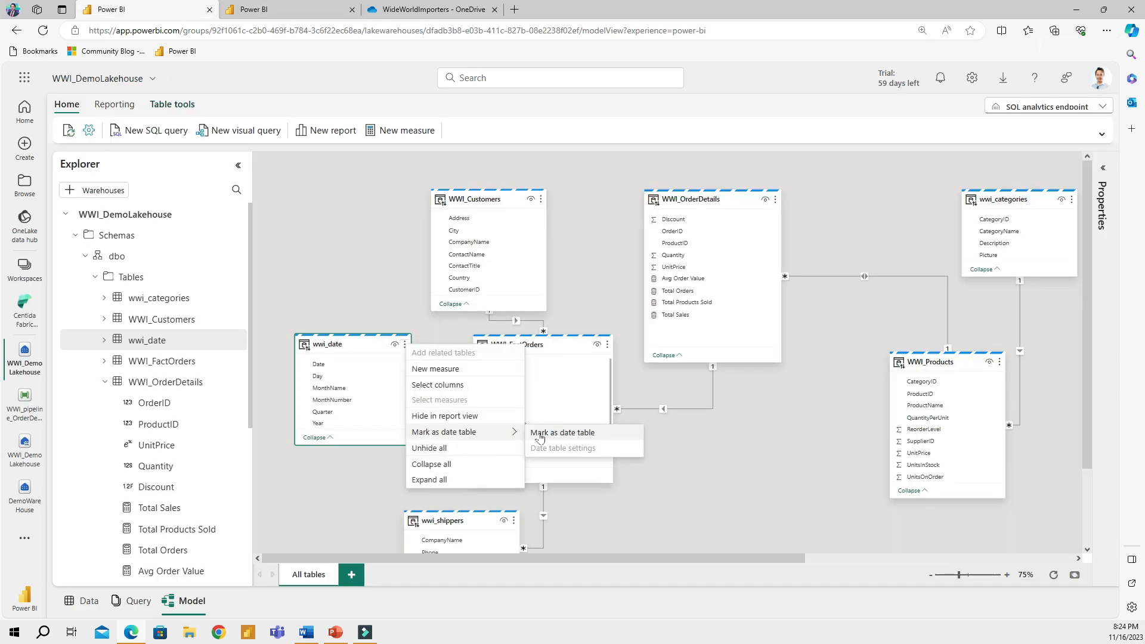
{"action": "left_click", "coordinate": [588, 438]}
{"action": "left_click", "coordinate": [473, 328]}
{"action": "left_click", "coordinate": [389, 370]}
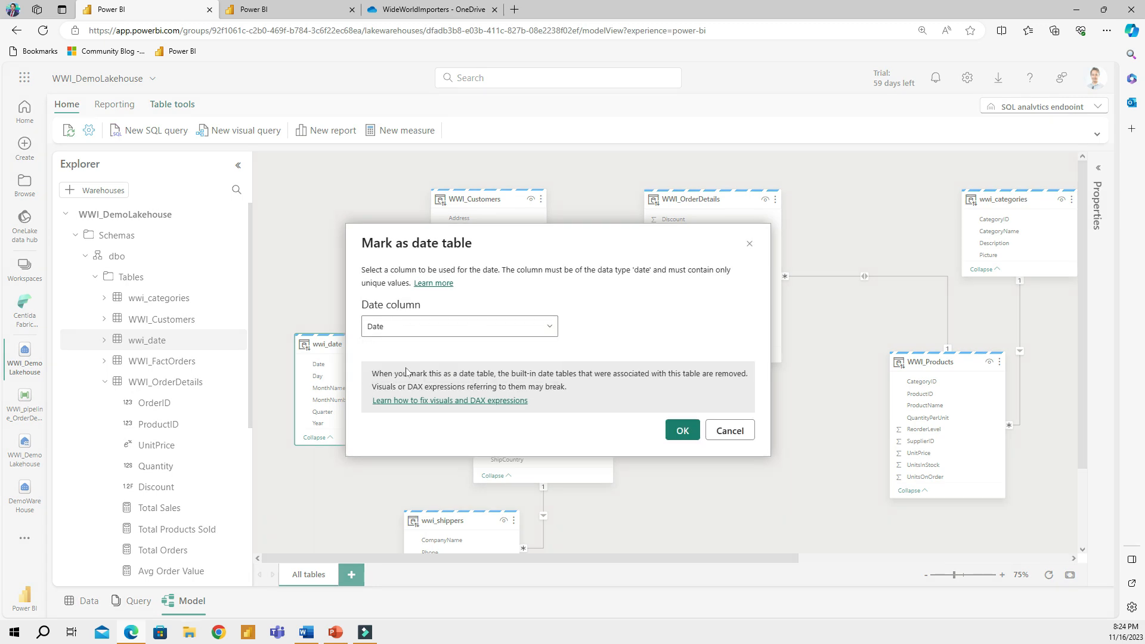
{"action": "left_click", "coordinate": [683, 431]}
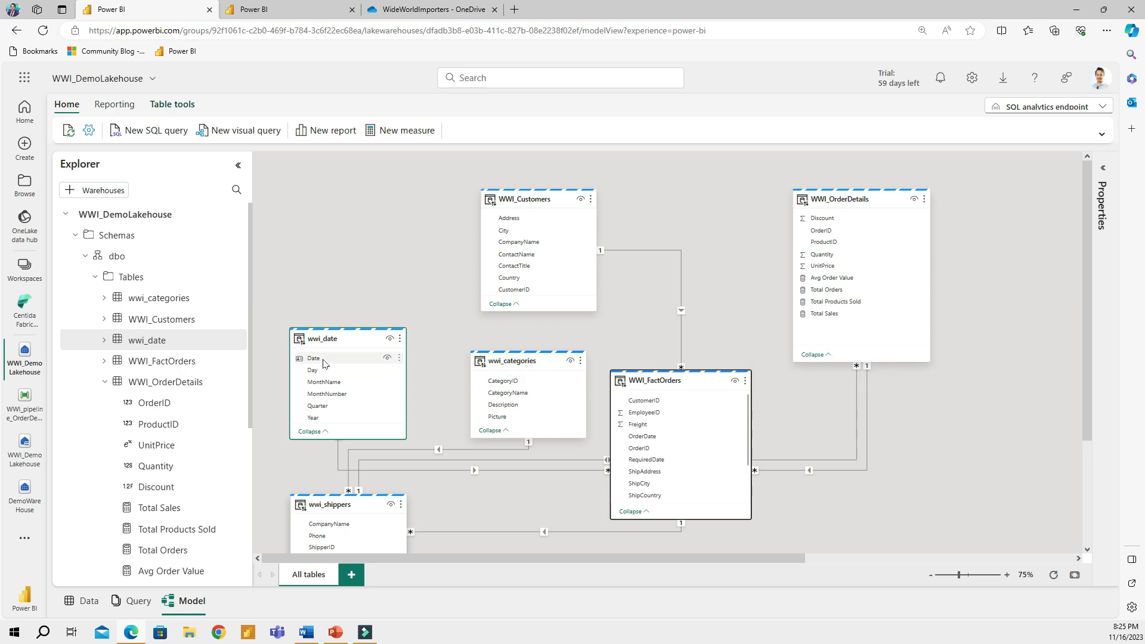
Refresh the report visuals and switch the Year slicer through 1996, 1997 and 1998 to compare both cards
{"action": "left_click", "coordinate": [297, 10]}
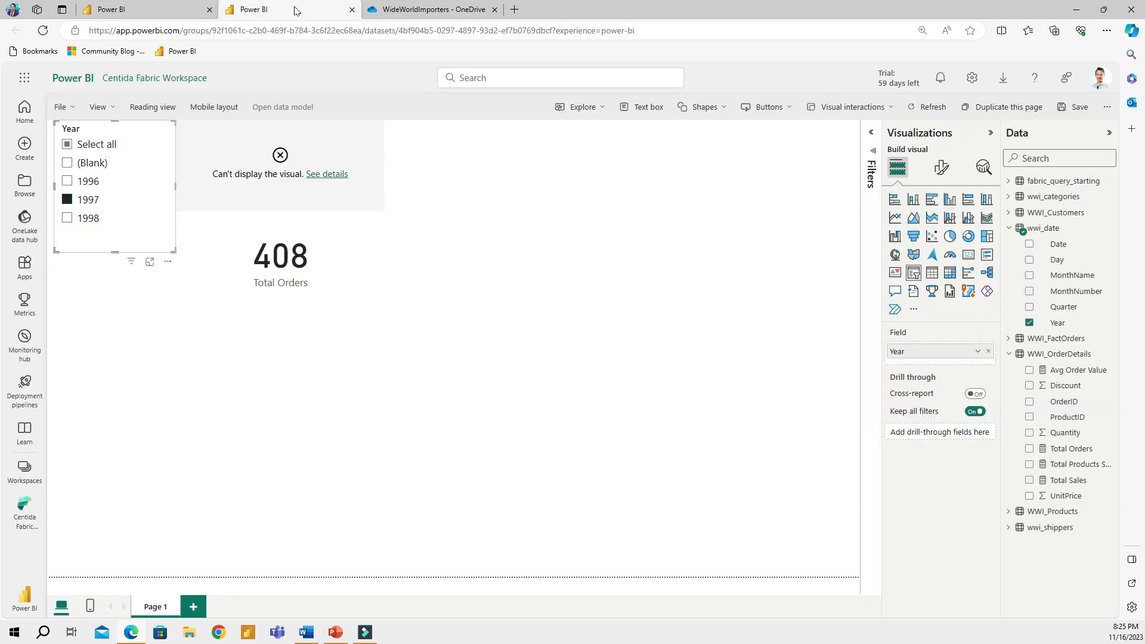
{"action": "left_click", "coordinate": [929, 107]}
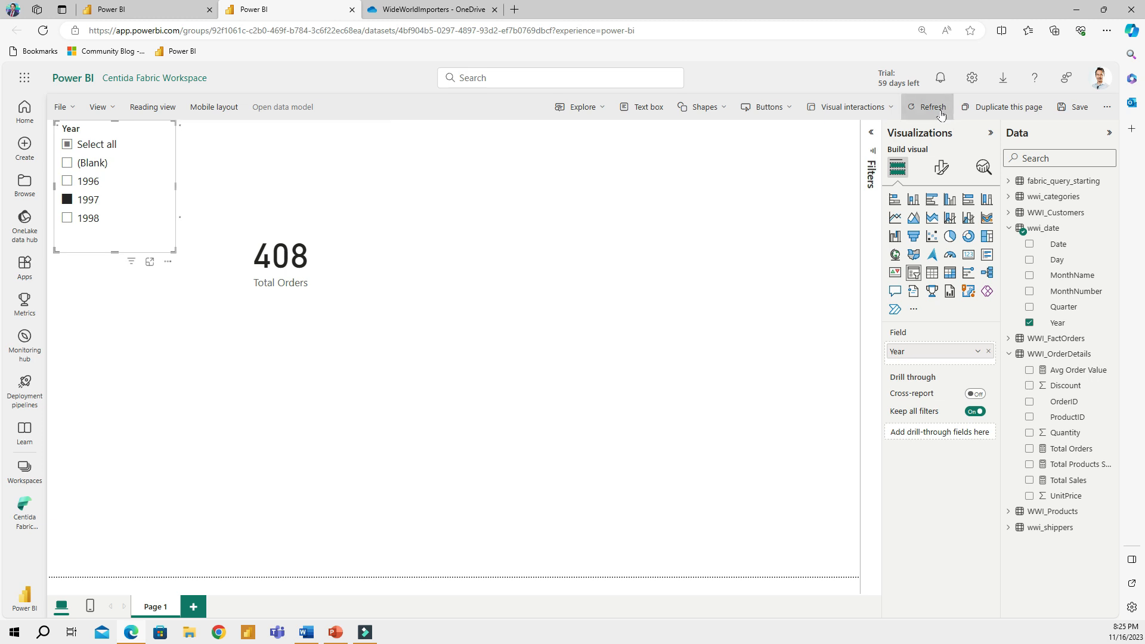
{"action": "left_click", "coordinate": [92, 186]}
{"action": "left_click", "coordinate": [89, 201]}
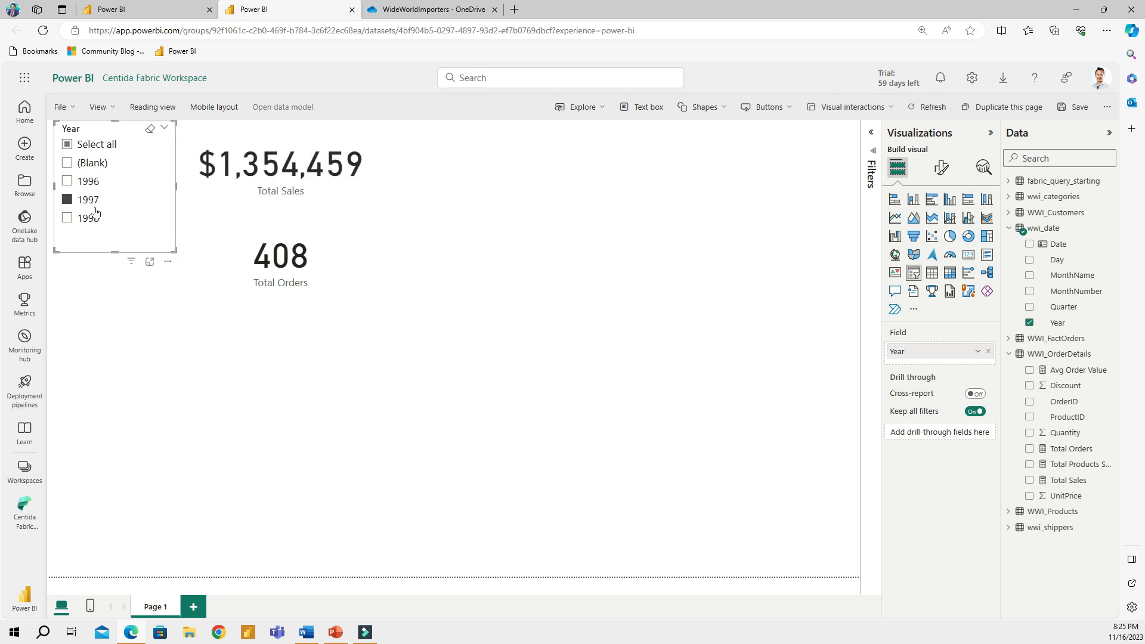
{"action": "left_click", "coordinate": [87, 221]}
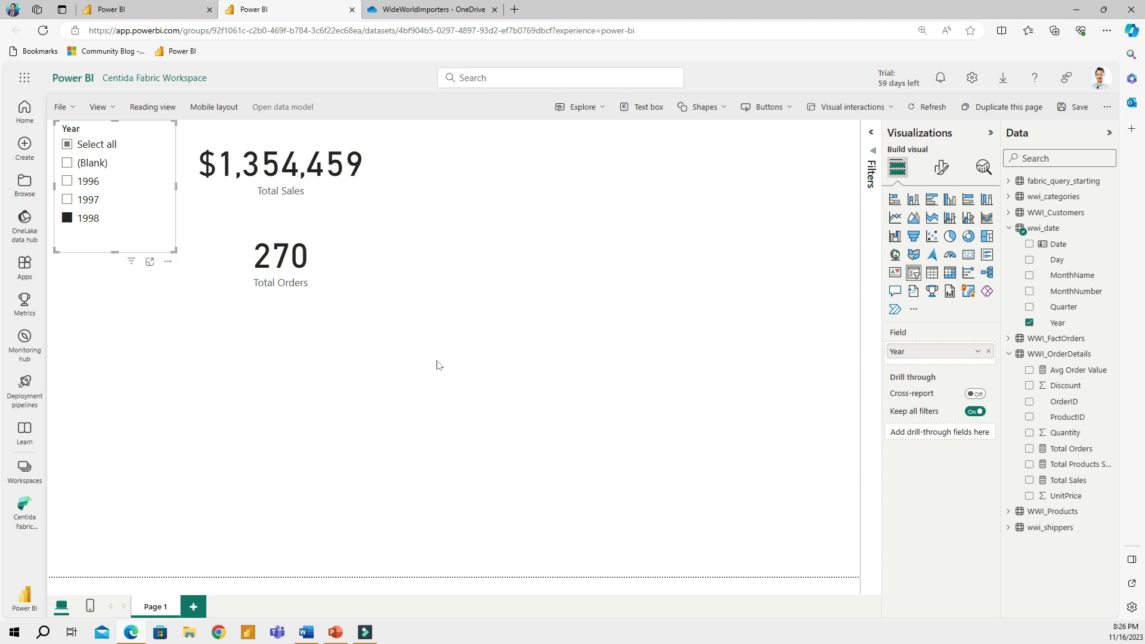
{"action": "left_click", "coordinate": [526, 253]}
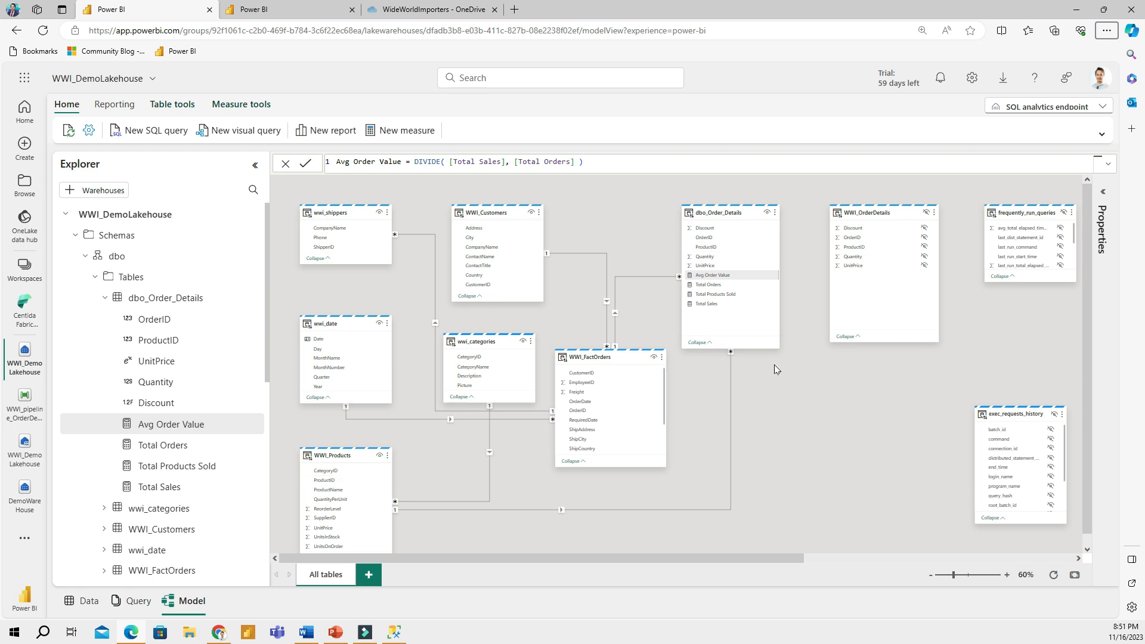
Examine the UnitPrice type mapping in the copy activity of WWI_pipeline_OrderDetails, and go back to the lakehouse model
{"action": "left_click", "coordinate": [24, 402]}
{"action": "scroll", "coordinate": [621, 490], "scroll_direction": "down", "scroll_amount": 1}
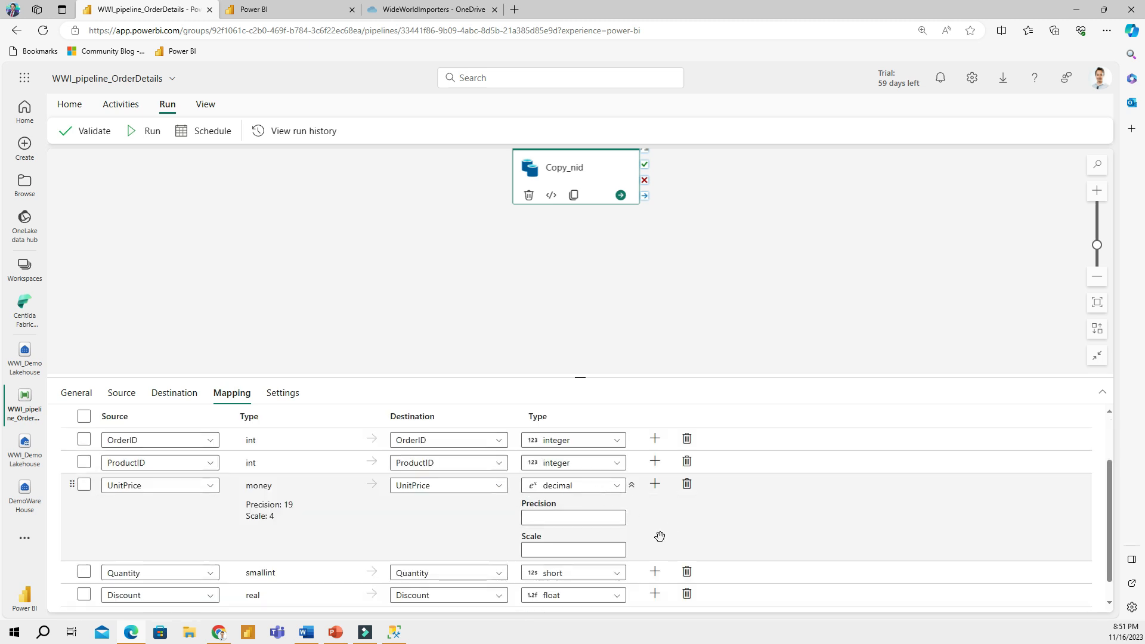
{"action": "key", "text": "alt+Left"}
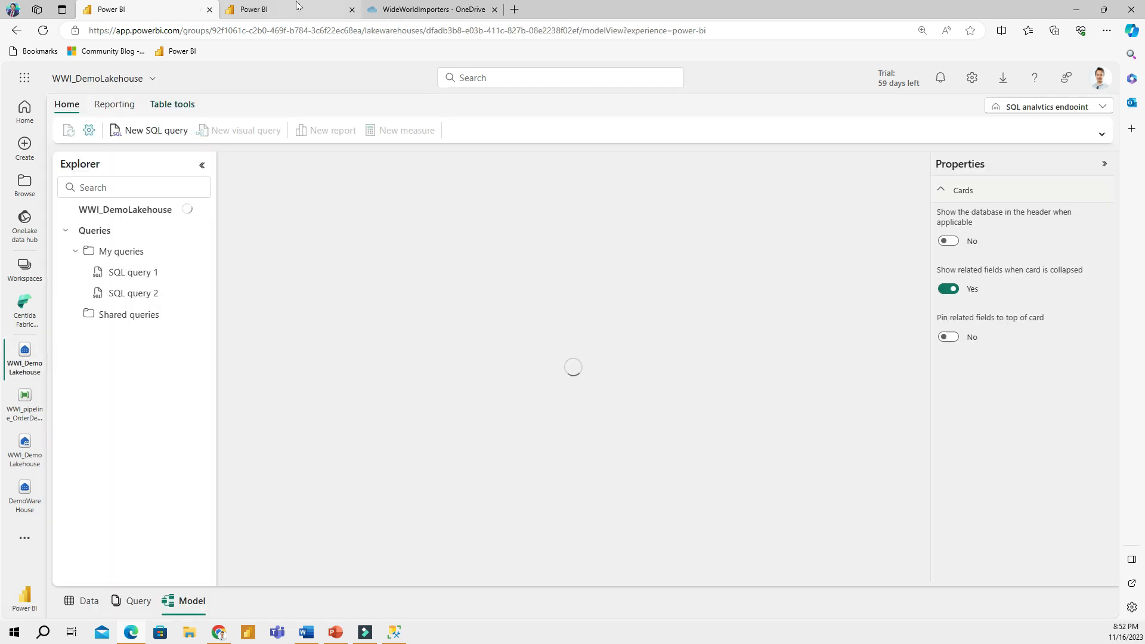
{"action": "mouse_move", "coordinate": [296, 6]}
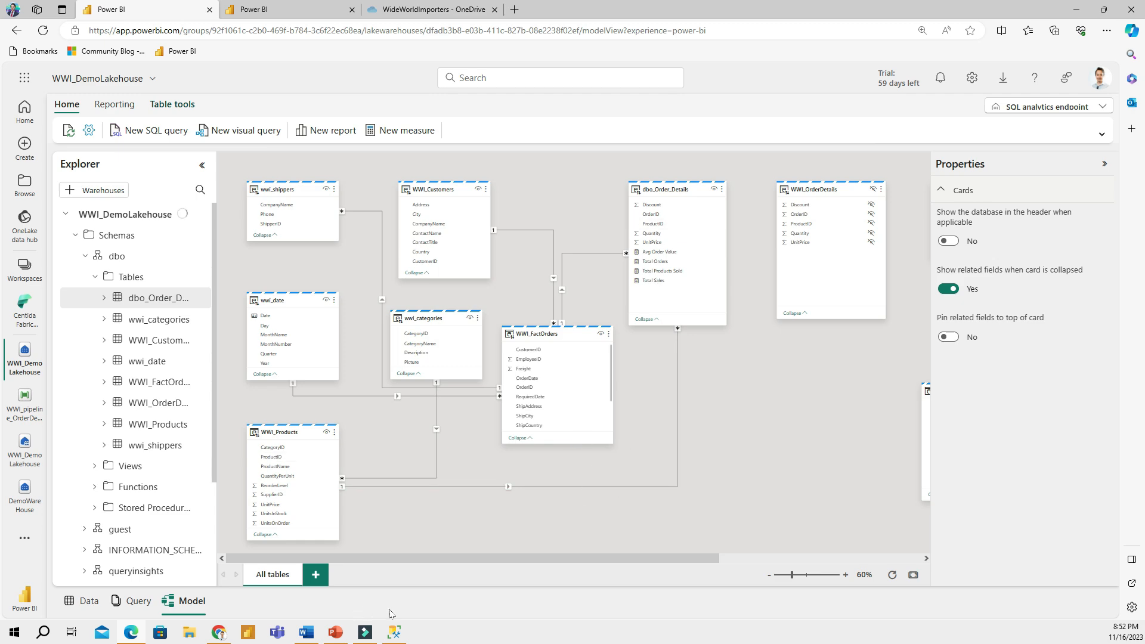
Switch to SQL Server Management Studio and review the UnitPrice data type query and the statement altering that column to DECIMAL(18,2)
{"action": "left_click", "coordinate": [394, 633]}
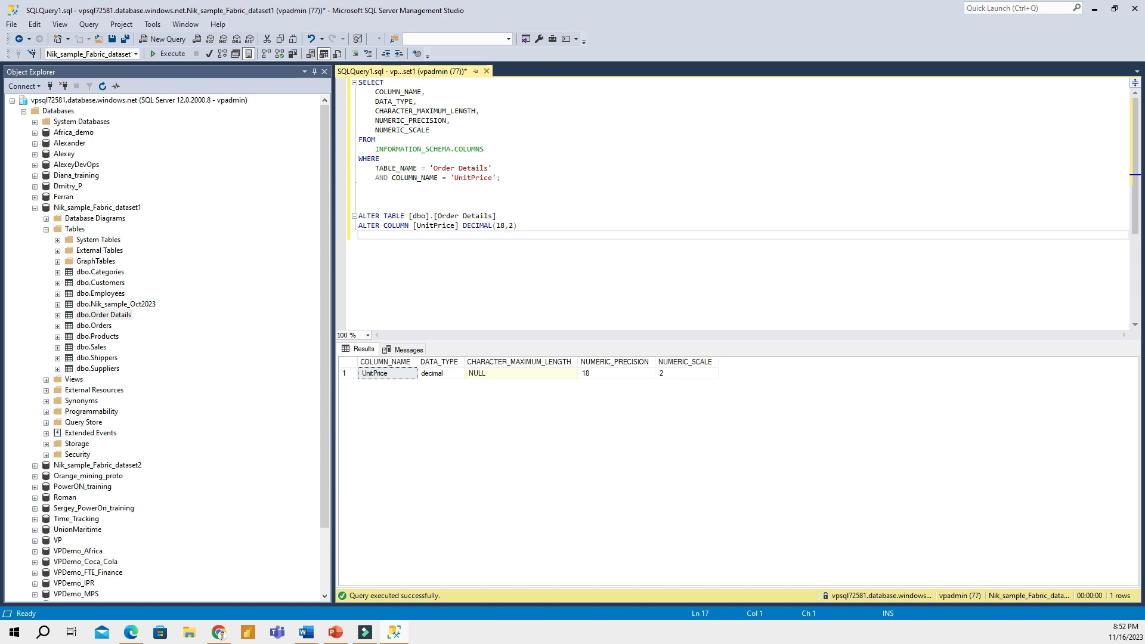
{"action": "left_click_drag", "start_coordinate": [503, 178], "coordinate": [358, 82]}
{"action": "left_click", "coordinate": [387, 374]}
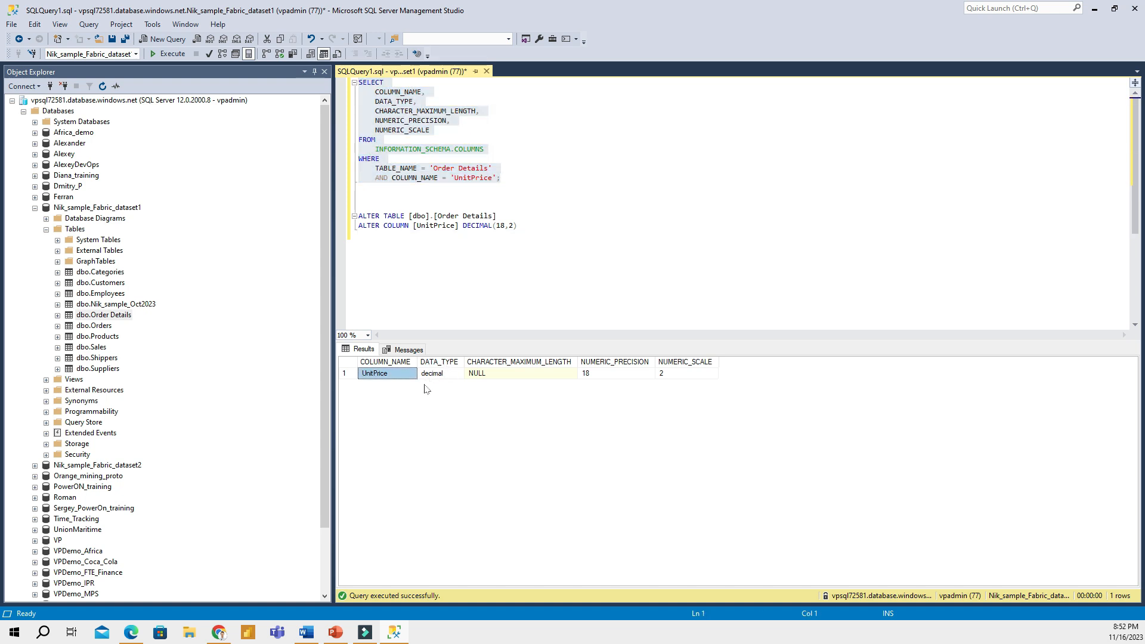
{"action": "left_click_drag", "start_coordinate": [496, 215], "coordinate": [359, 235]}
{"action": "left_click", "coordinate": [359, 235]}
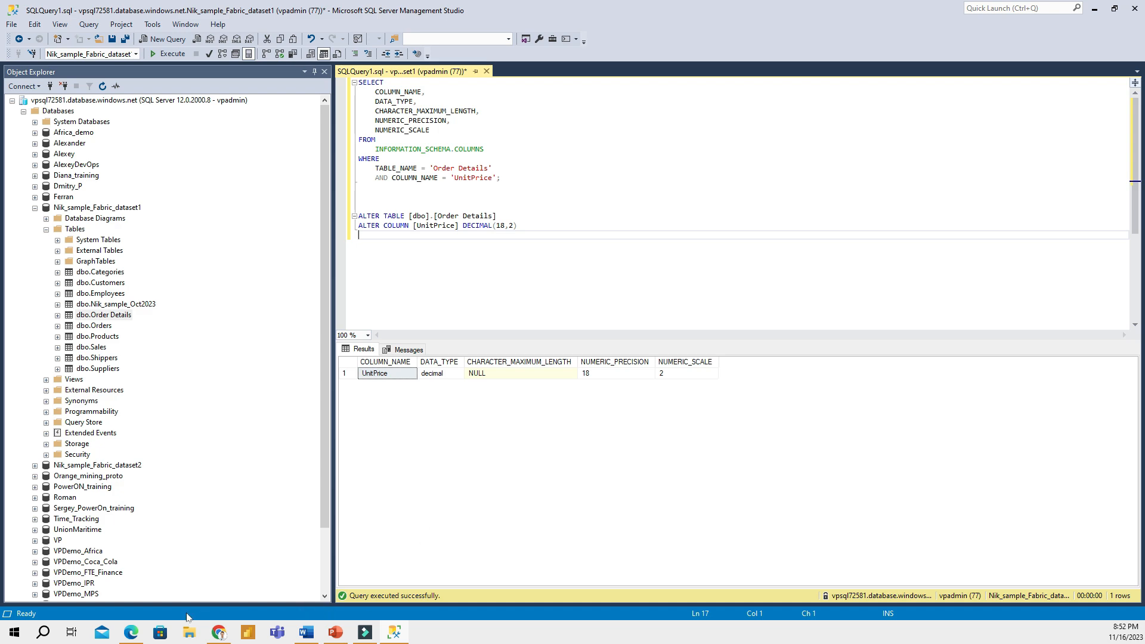
Return to the lakehouse model in the browser and inspect the hidden WWI_OrderDetails table beside dbo_Order_Details
{"action": "left_click", "coordinate": [133, 633]}
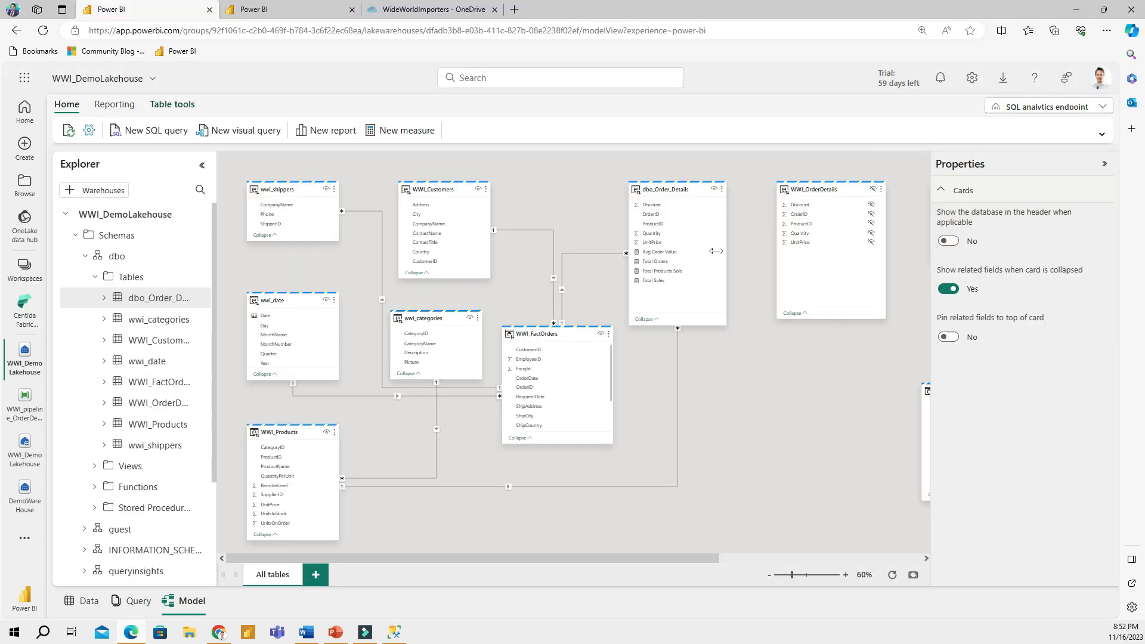
{"action": "left_click", "coordinate": [827, 185]}
{"action": "mouse_move", "coordinate": [838, 189]}
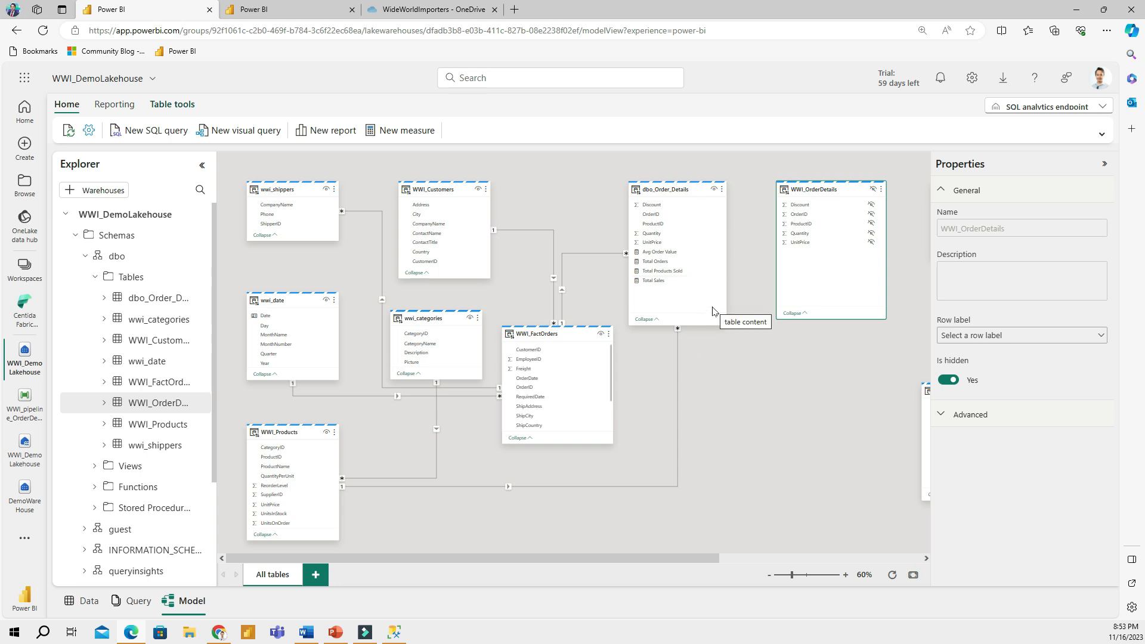
{"action": "left_click", "coordinate": [394, 632]}
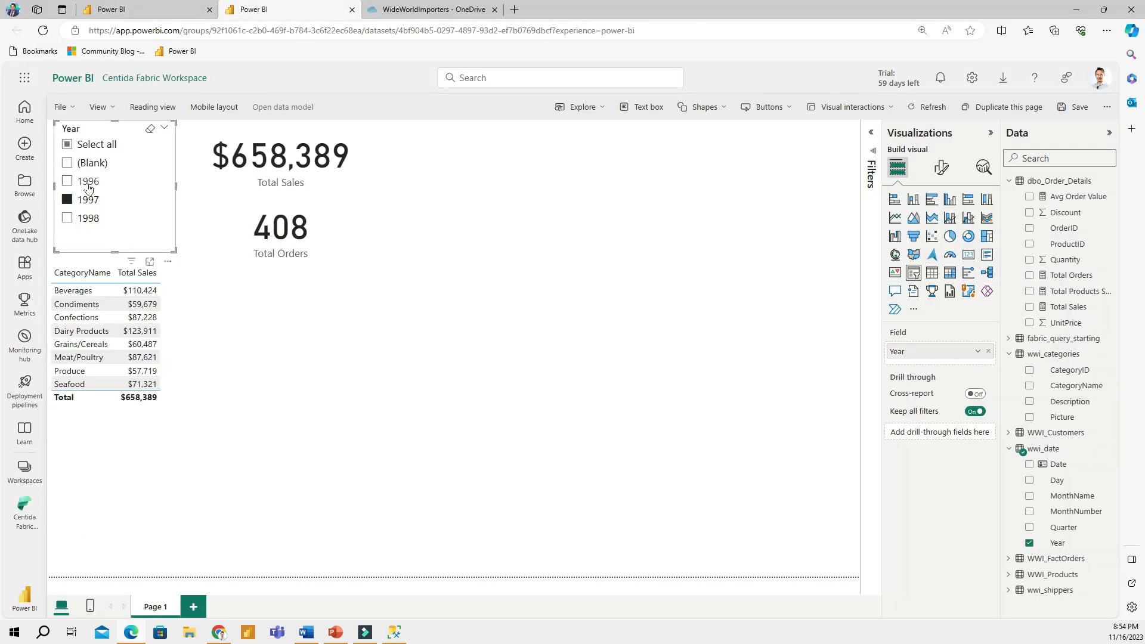
Switch the report's Year slicer through 1998, 1997 and 1996 and back to 1997 to check the cards and category table
{"action": "left_click", "coordinate": [88, 218]}
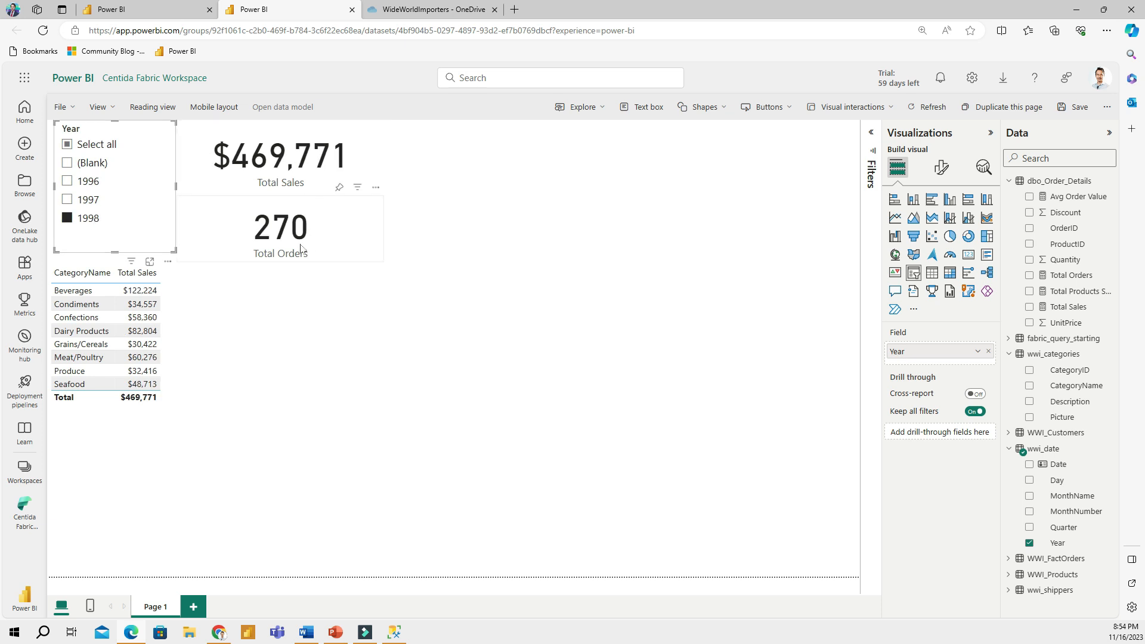
{"action": "left_click", "coordinate": [88, 200]}
{"action": "left_click", "coordinate": [92, 185]}
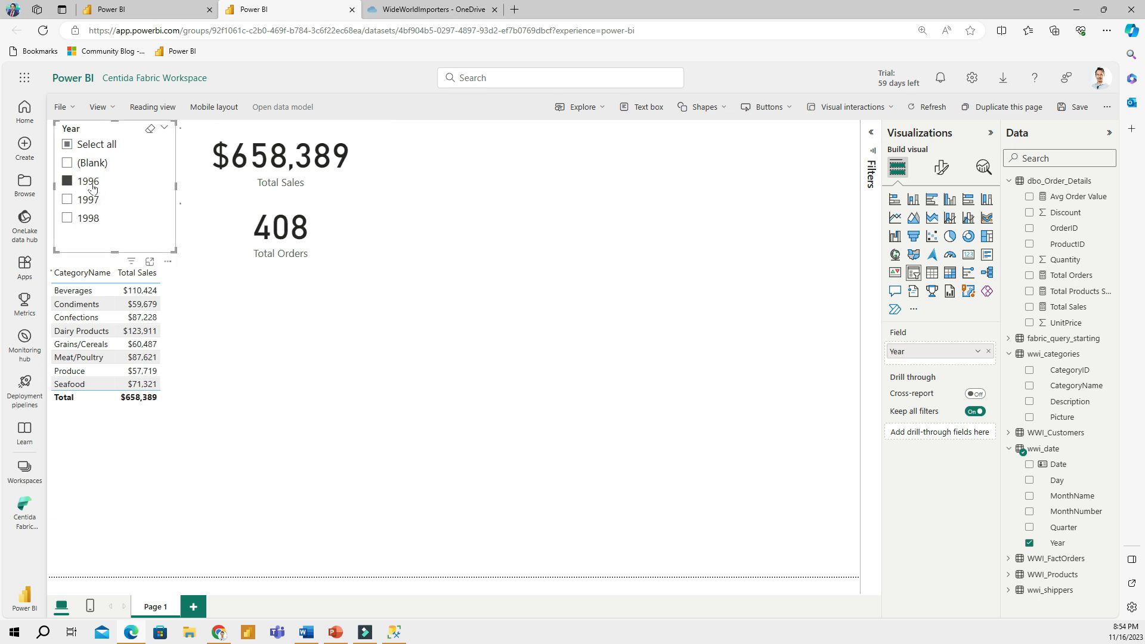
{"action": "left_click", "coordinate": [88, 200]}
Add Total Products Sold, Total Orders and Avg Order Value to the category table and enlarge it to fit all columns
{"action": "left_click", "coordinate": [209, 358]}
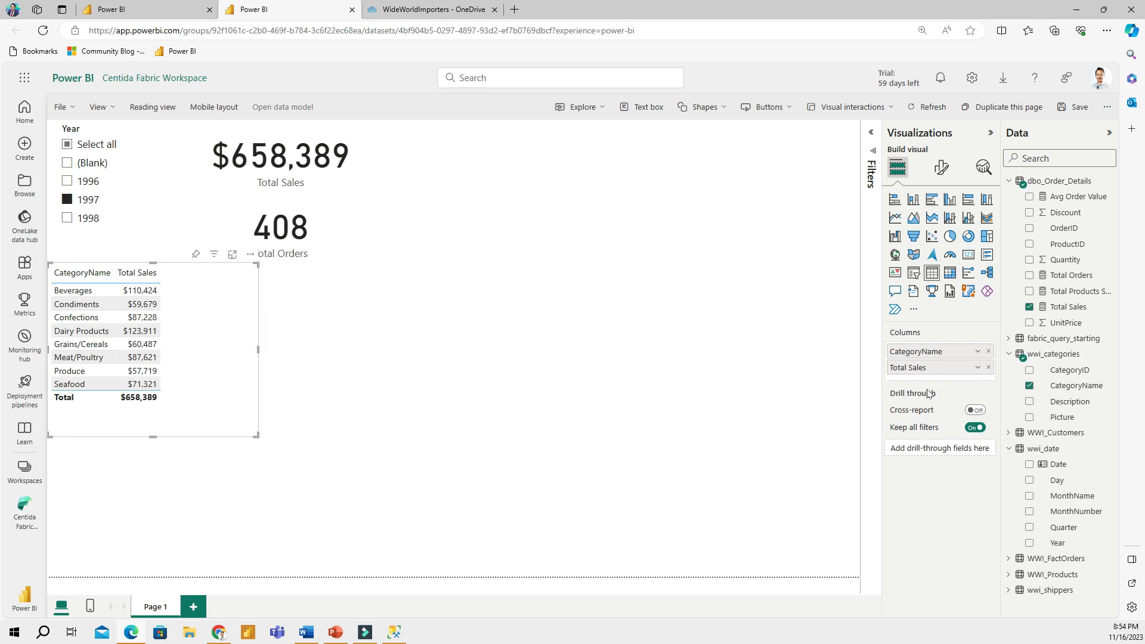
{"action": "left_click", "coordinate": [1030, 292]}
{"action": "left_click", "coordinate": [1030, 276]}
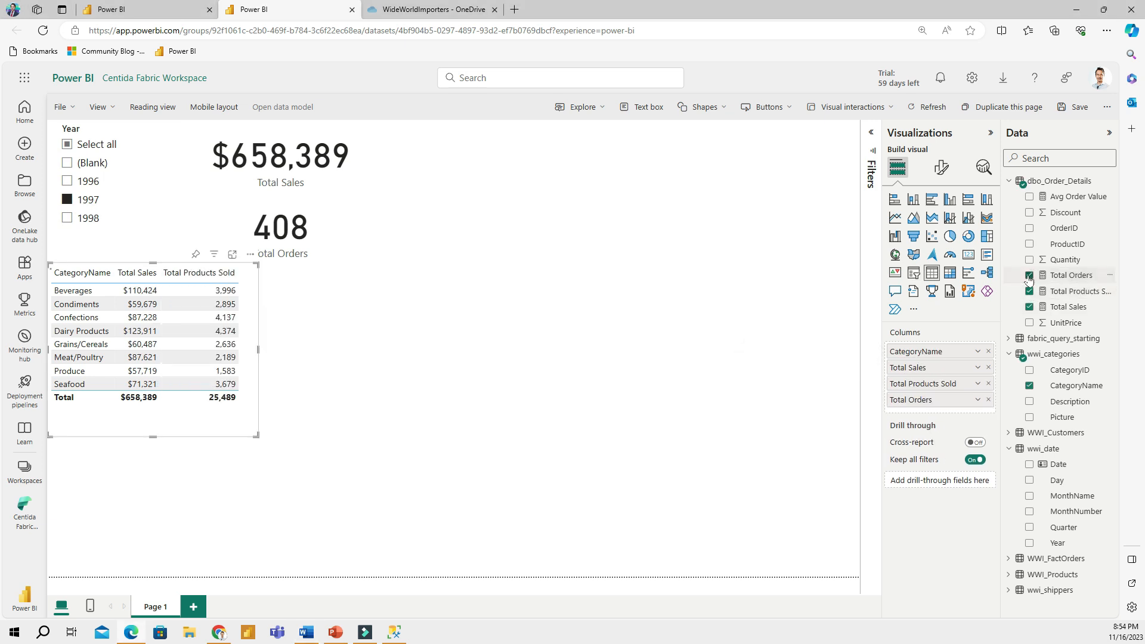
{"action": "left_click", "coordinate": [1030, 197]}
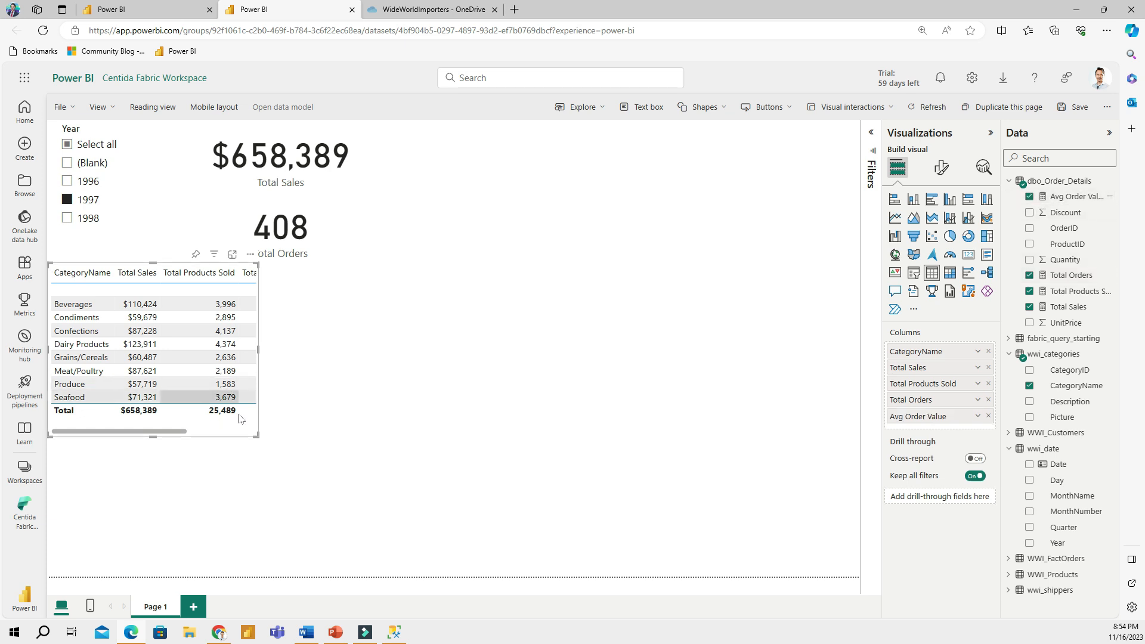
{"action": "left_click_drag", "start_coordinate": [257, 437], "coordinate": [382, 453]}
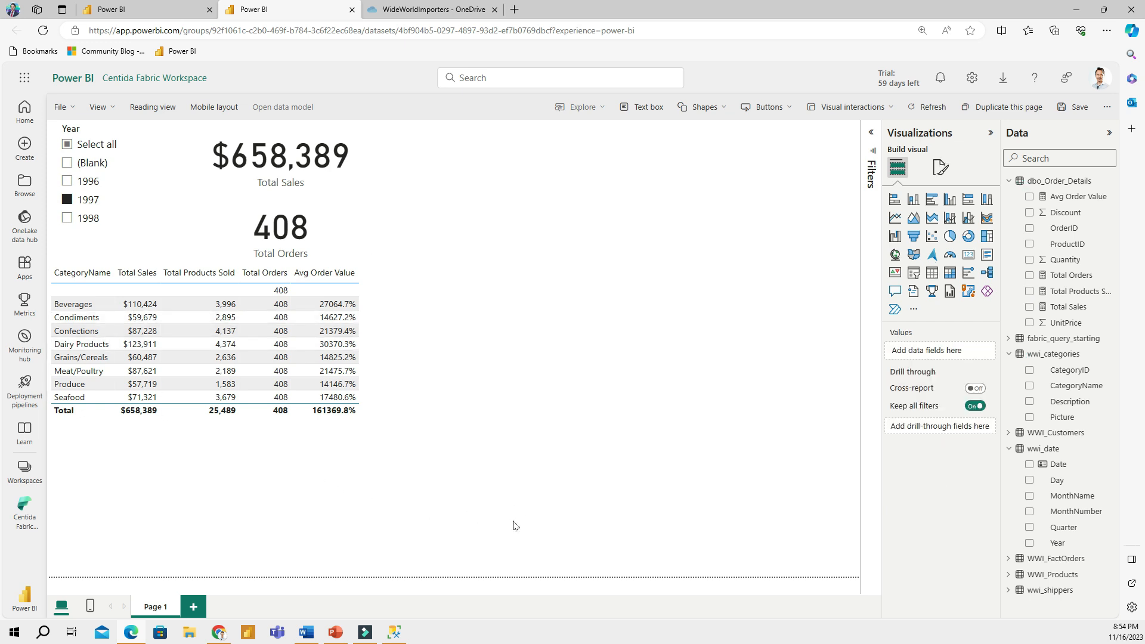
Add a page-wide line chart below the table with MonthName on the X-axis, Total Products Sold on the Y-axis and CategoryName as legend
{"action": "left_click", "coordinate": [895, 218]}
{"action": "left_click_drag", "start_coordinate": [384, 525], "coordinate": [859, 525]}
{"action": "left_click_drag", "start_coordinate": [453, 441], "coordinate": [455, 435]}
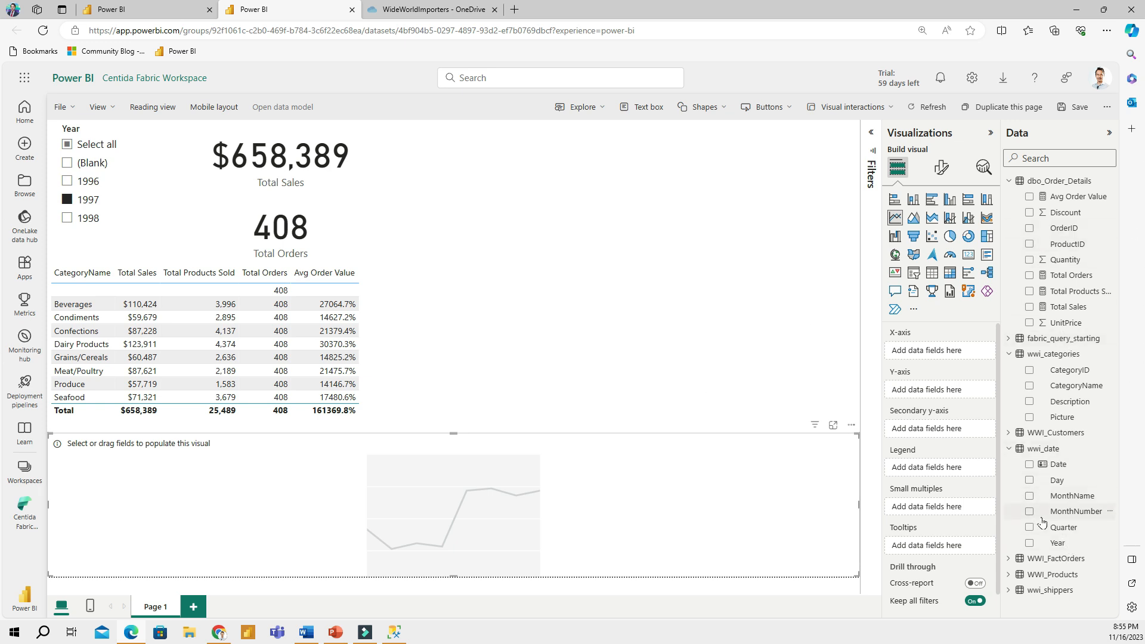
{"action": "left_click", "coordinate": [1031, 496]}
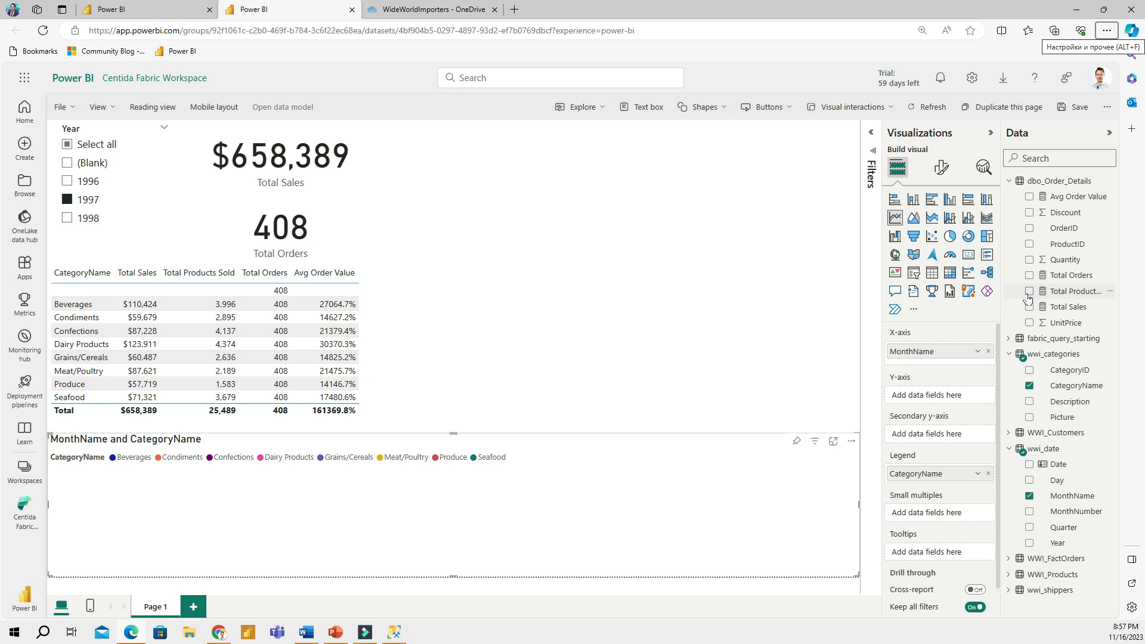
{"action": "left_click", "coordinate": [1030, 294]}
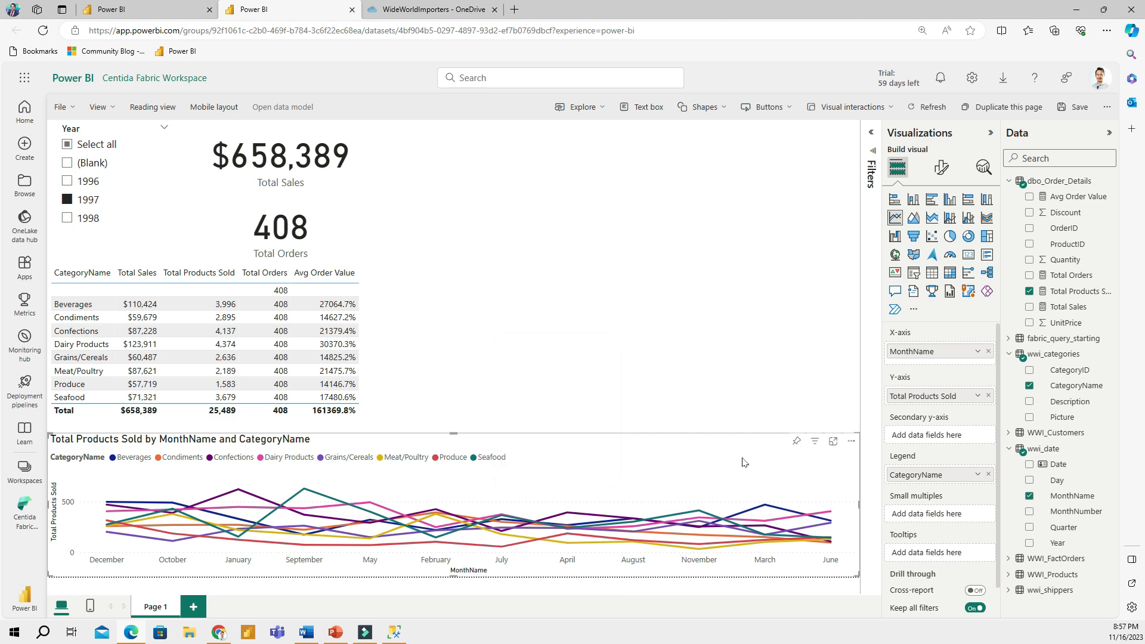
Filter the line chart's CategoryName to the top 4 items by Total Products Sold
{"action": "left_click", "coordinate": [872, 136]}
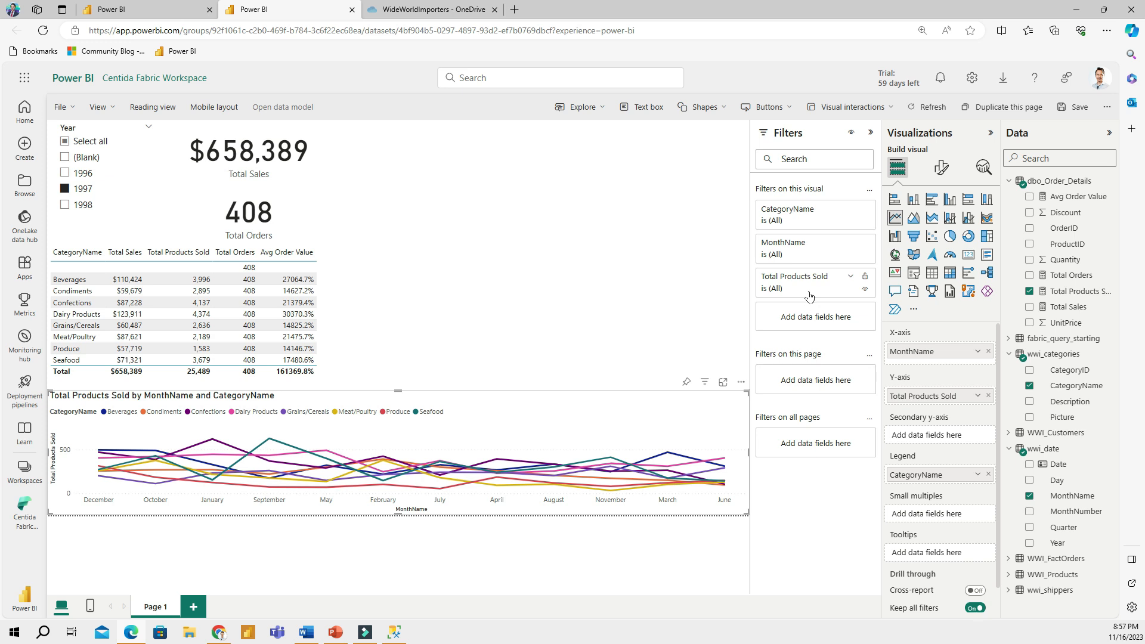
{"action": "left_click", "coordinate": [806, 221]}
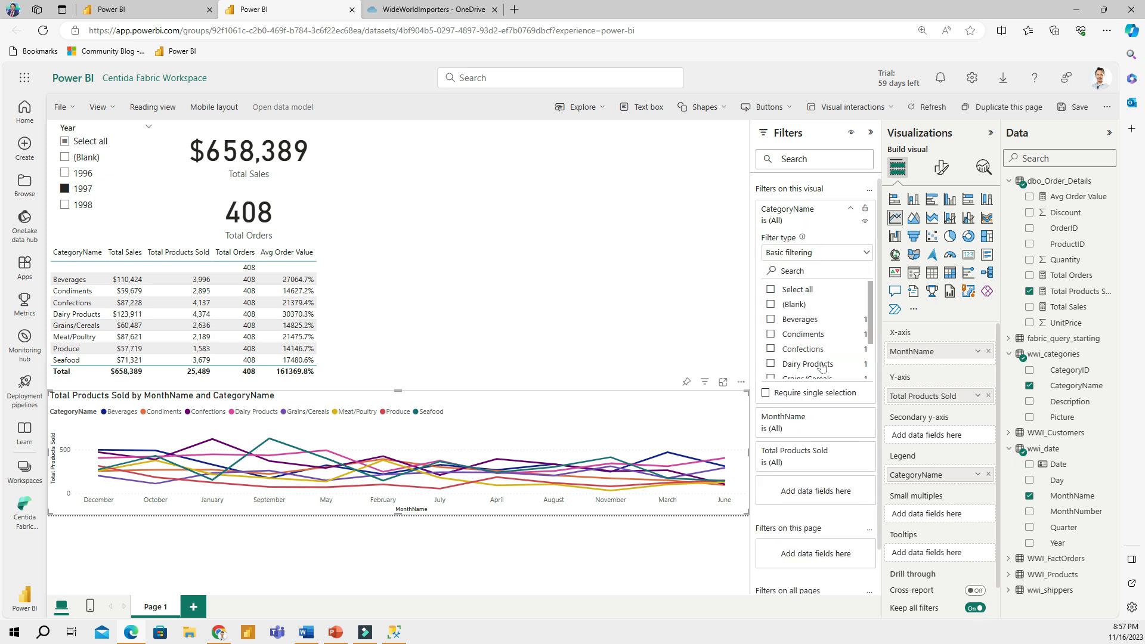
{"action": "left_click", "coordinate": [834, 257]}
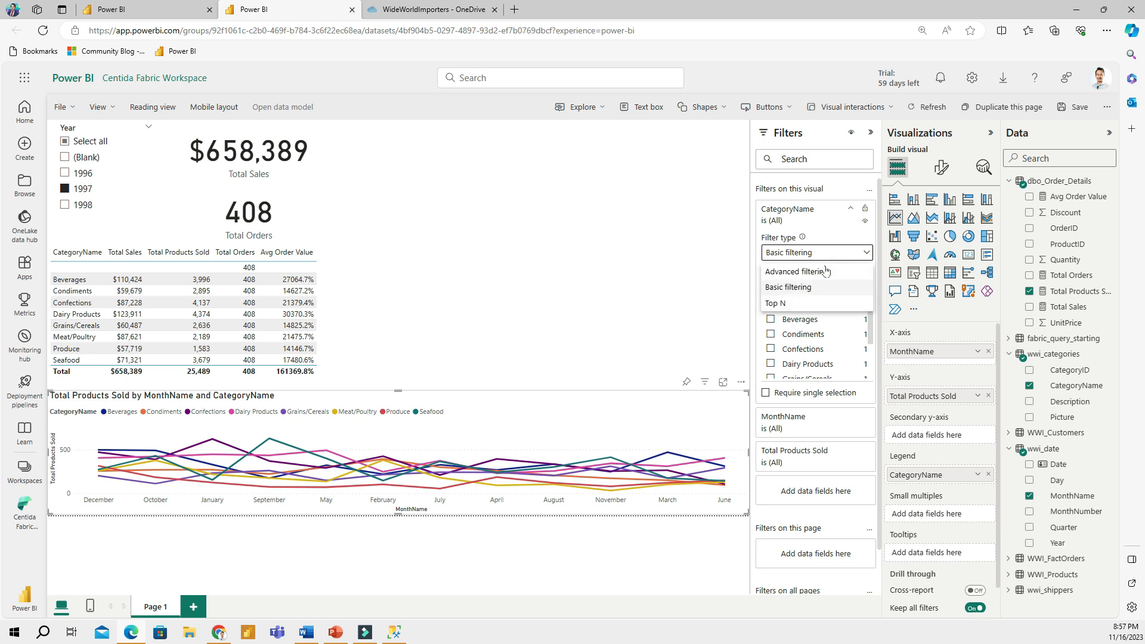
{"action": "left_click", "coordinate": [791, 305]}
{"action": "left_click", "coordinate": [845, 287]}
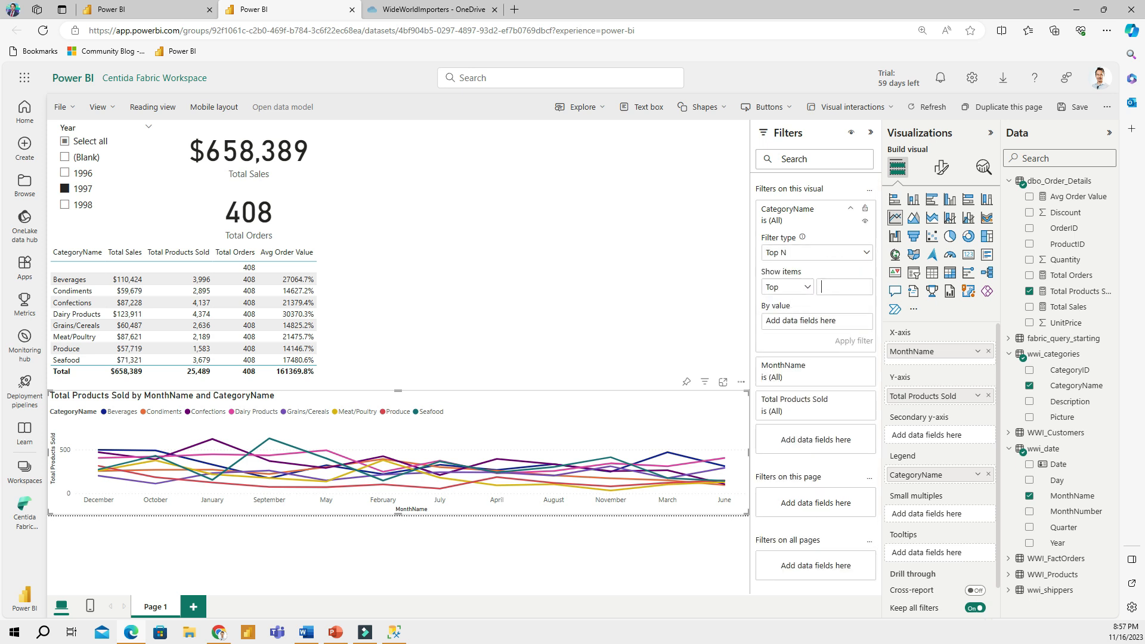
{"action": "type", "text": "4"}
{"action": "left_click_drag", "start_coordinate": [1083, 296], "coordinate": [819, 326]}
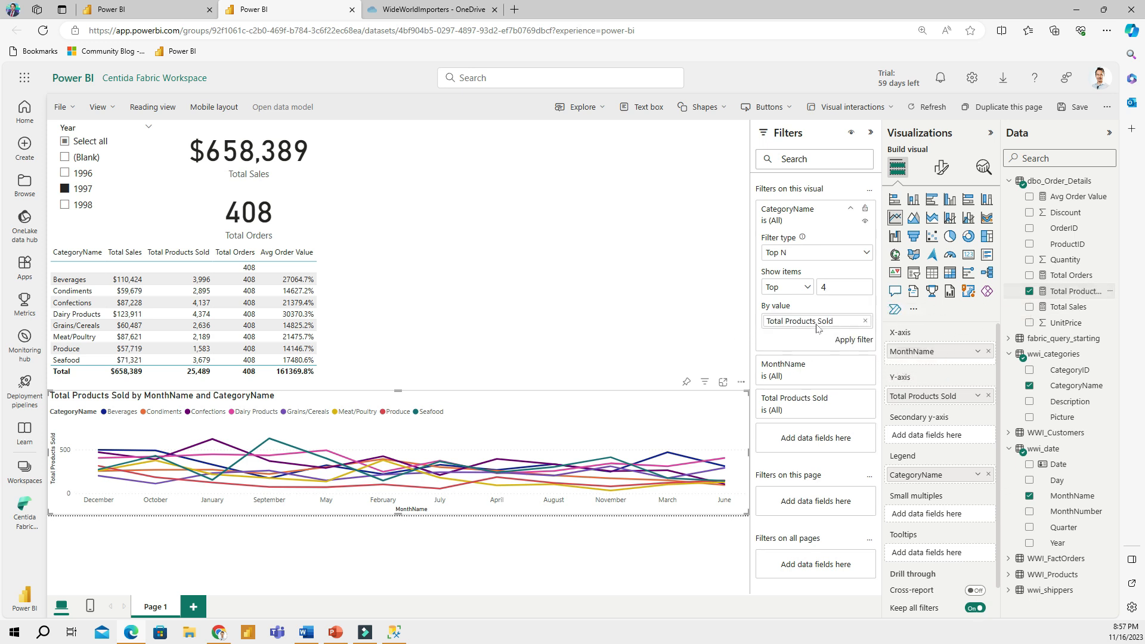
{"action": "left_click", "coordinate": [857, 345]}
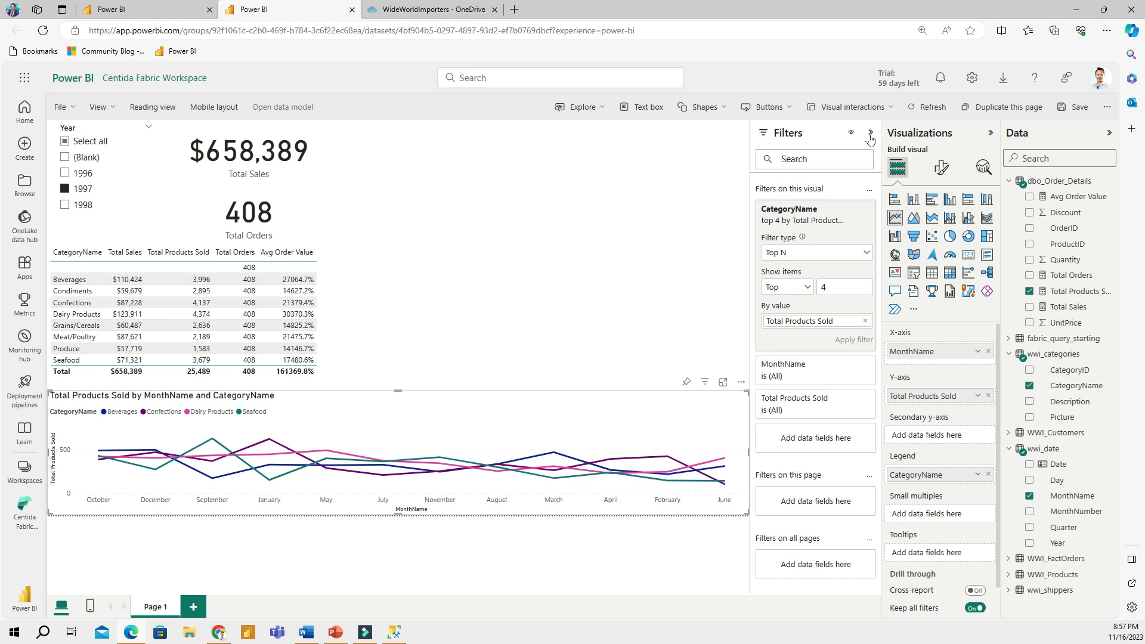
{"action": "left_click", "coordinate": [871, 132]}
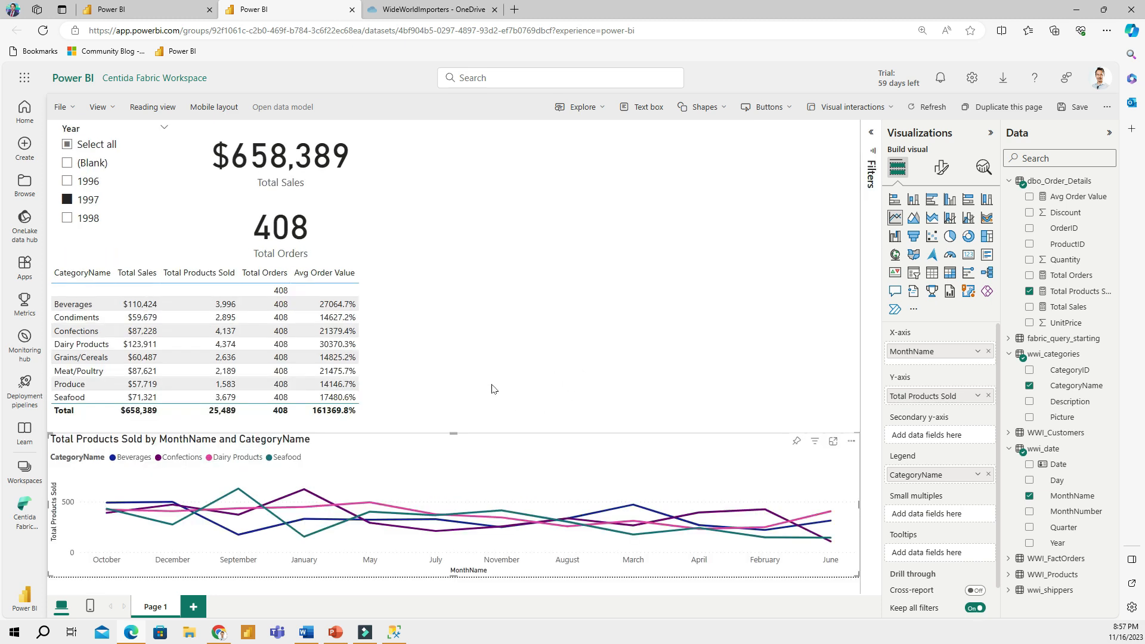
Add a stacked bar chart beside the cards with ShipCountry on the Y-axis and Total Orders on the X-axis, raised to the page's upper edge and widened
{"action": "left_click", "coordinate": [614, 302]}
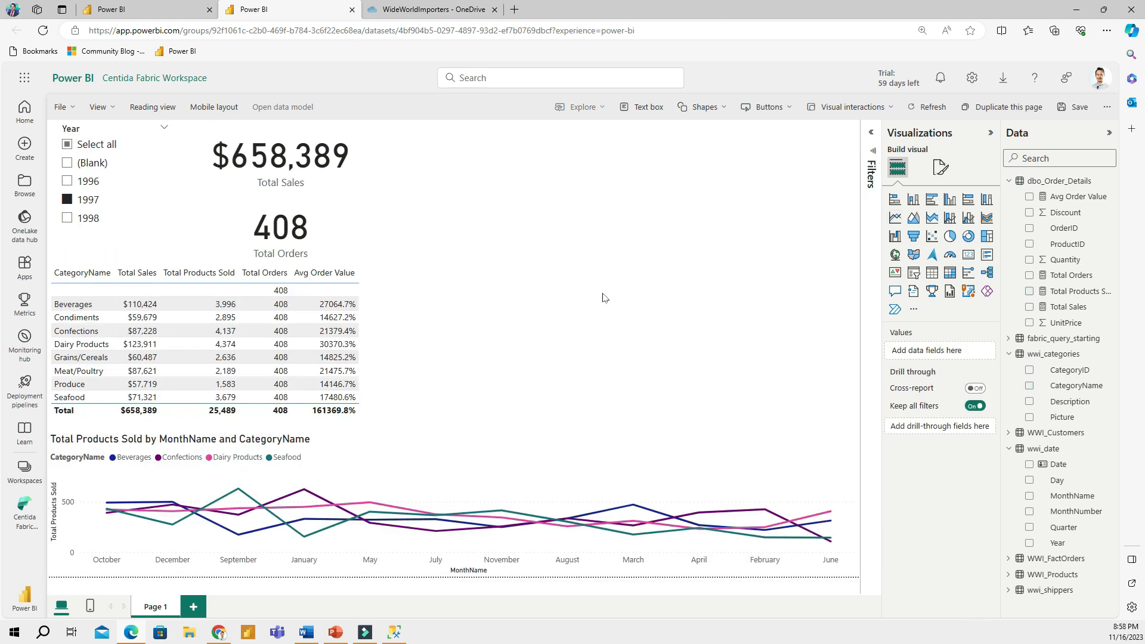
{"action": "left_click", "coordinate": [897, 204]}
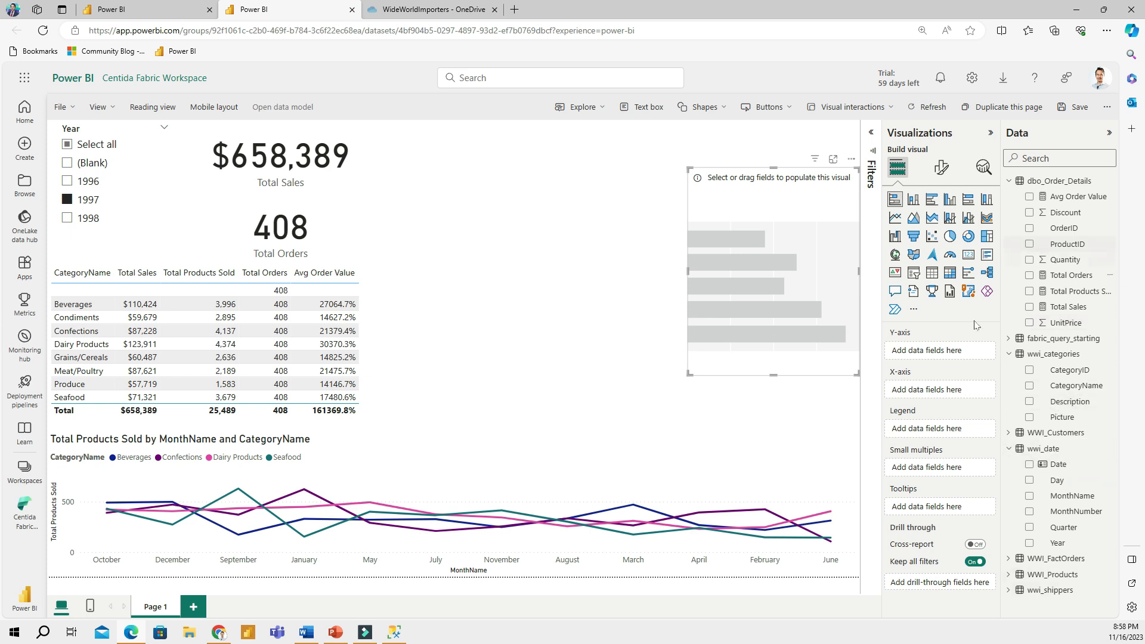
{"action": "left_click", "coordinate": [1056, 558]}
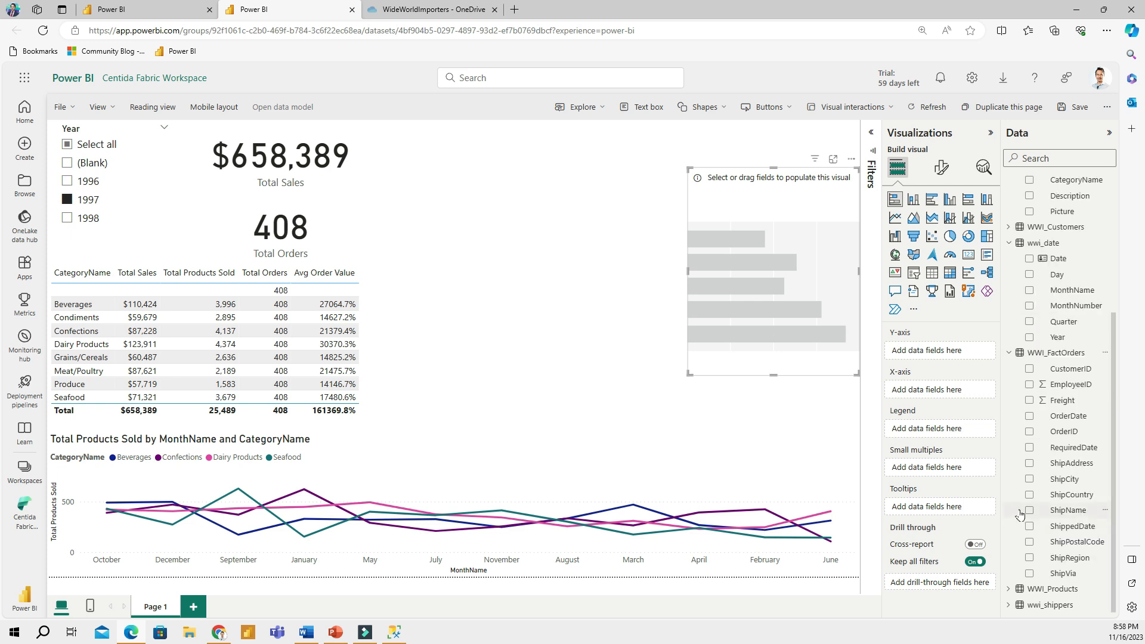
{"action": "left_click", "coordinate": [1030, 495]}
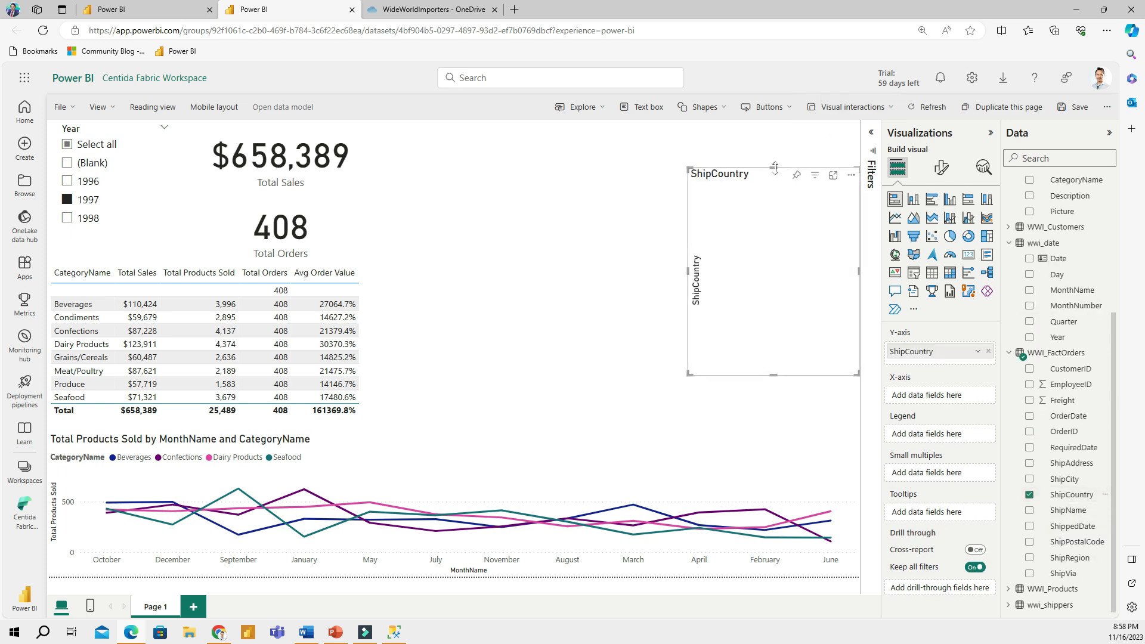
{"action": "left_click_drag", "start_coordinate": [784, 148], "coordinate": [786, 122]}
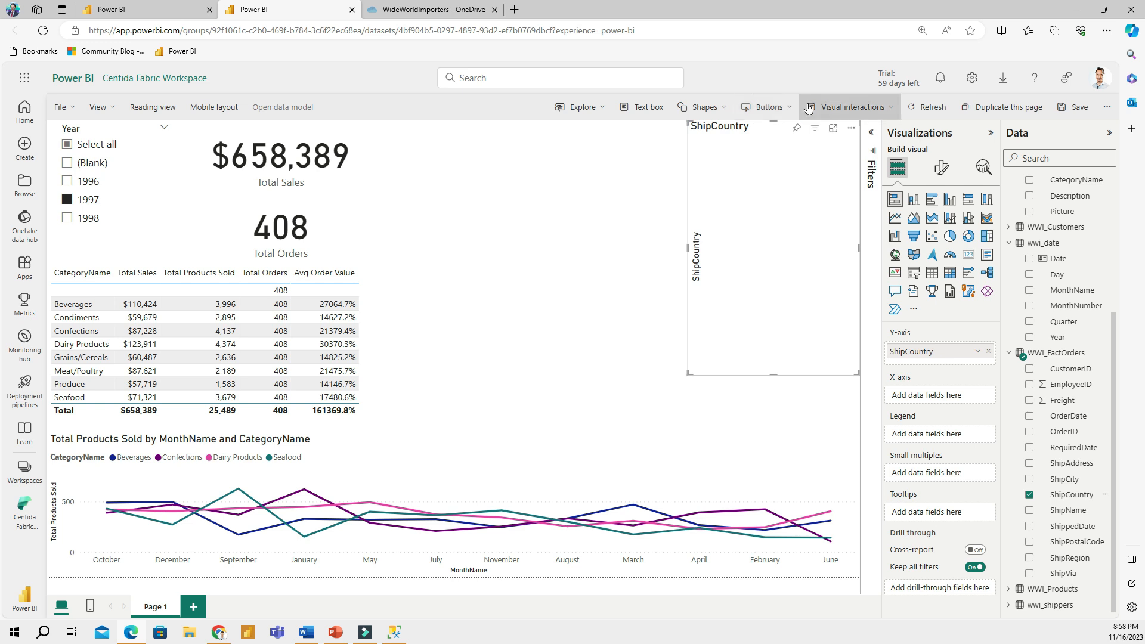
{"action": "scroll", "coordinate": [1035, 311], "scroll_direction": "up", "scroll_amount": 4}
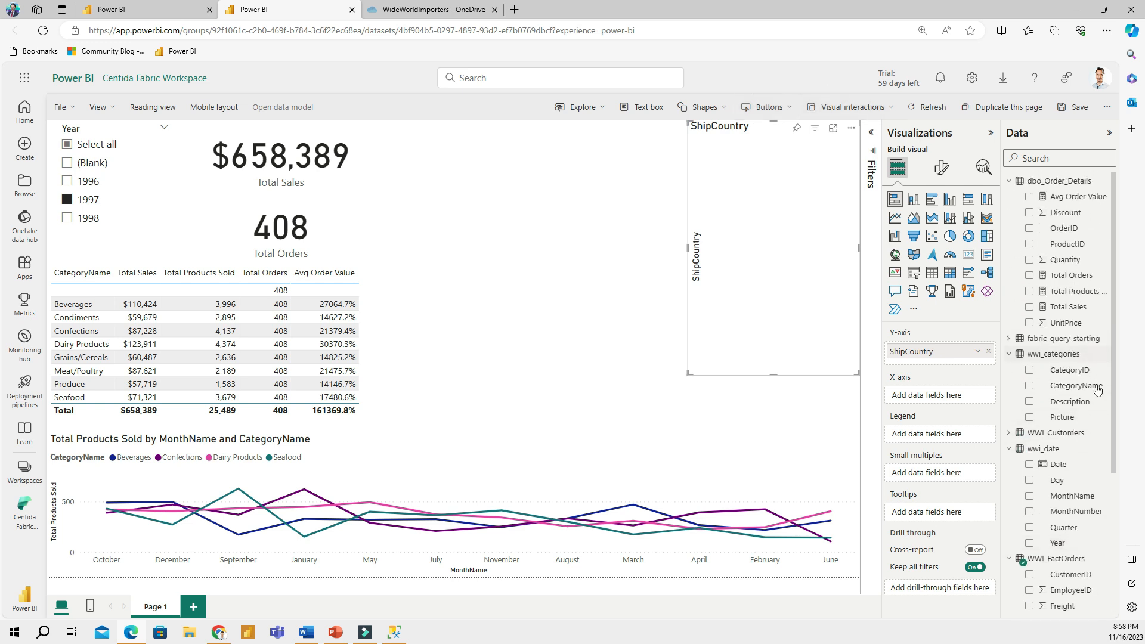
{"action": "left_click", "coordinate": [1030, 275]}
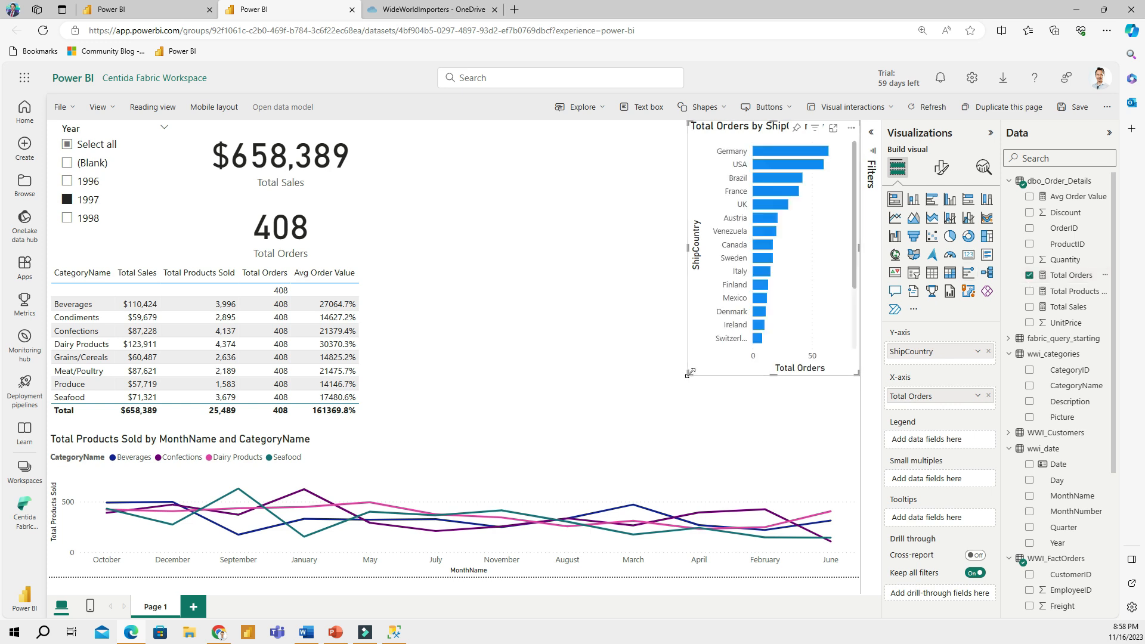
{"action": "left_click_drag", "start_coordinate": [690, 373], "coordinate": [642, 375]}
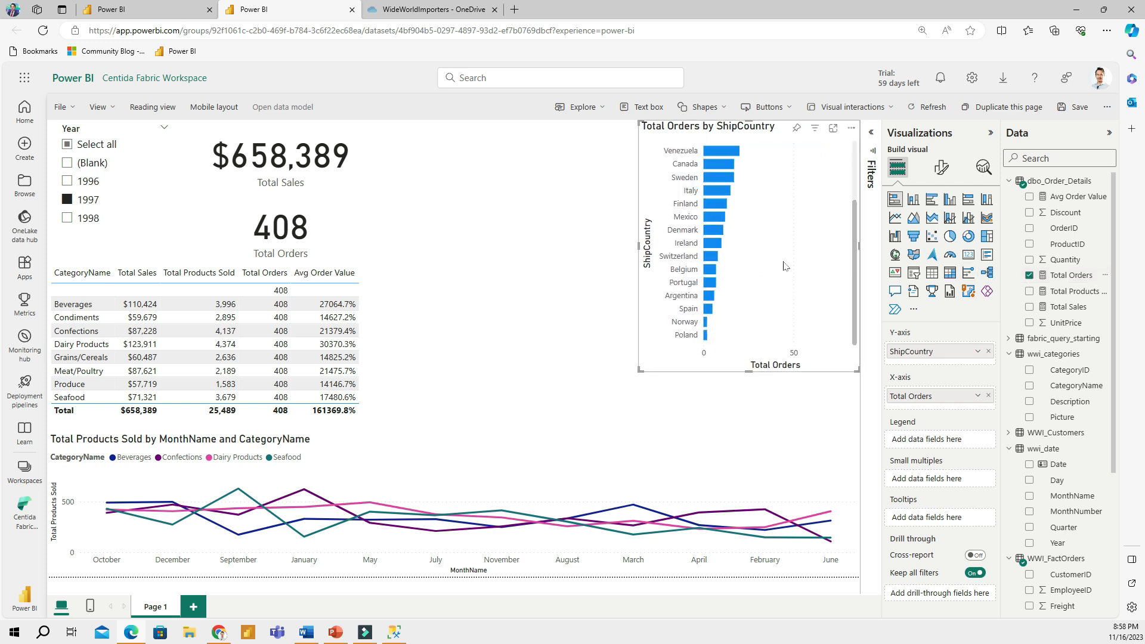
Filter the bar chart to the top 8 ShipCountry items by Total Orders and stretch it down to the line chart
{"action": "left_click", "coordinate": [872, 134]}
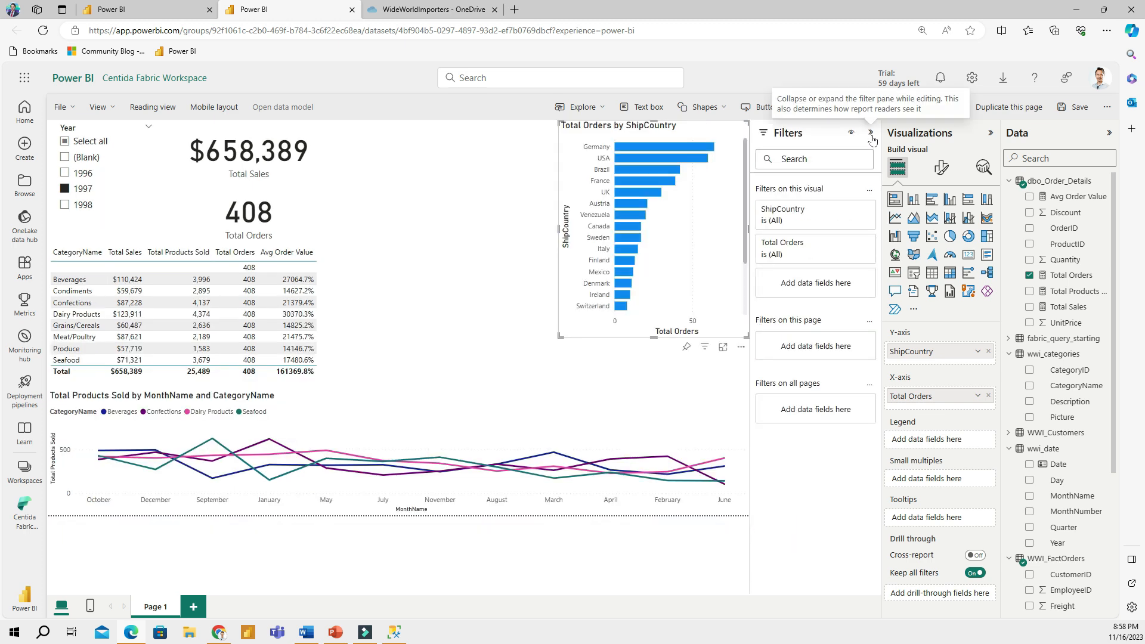
{"action": "left_click", "coordinate": [799, 257]}
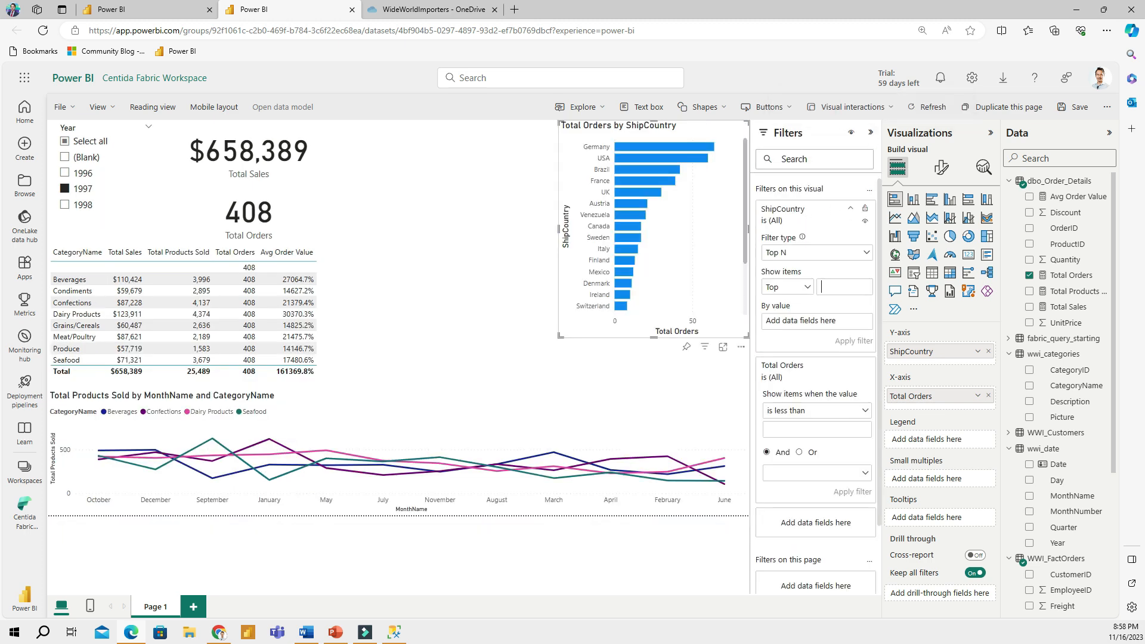
{"action": "left_click_drag", "start_coordinate": [1086, 276], "coordinate": [836, 332]}
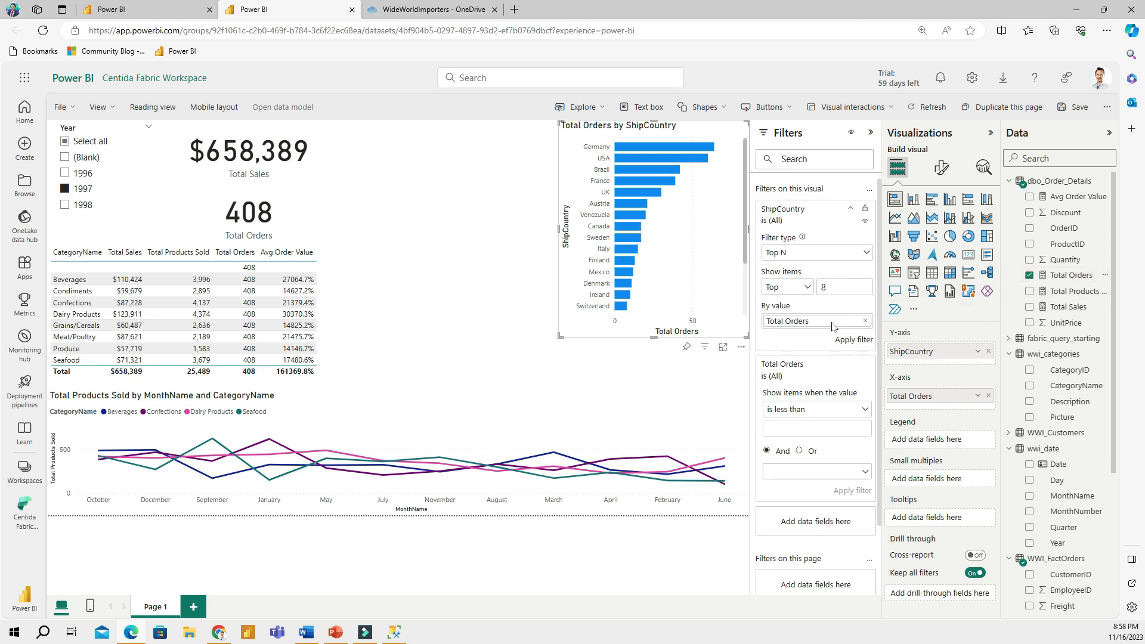
{"action": "left_click", "coordinate": [855, 344]}
{"action": "left_click", "coordinate": [871, 133]}
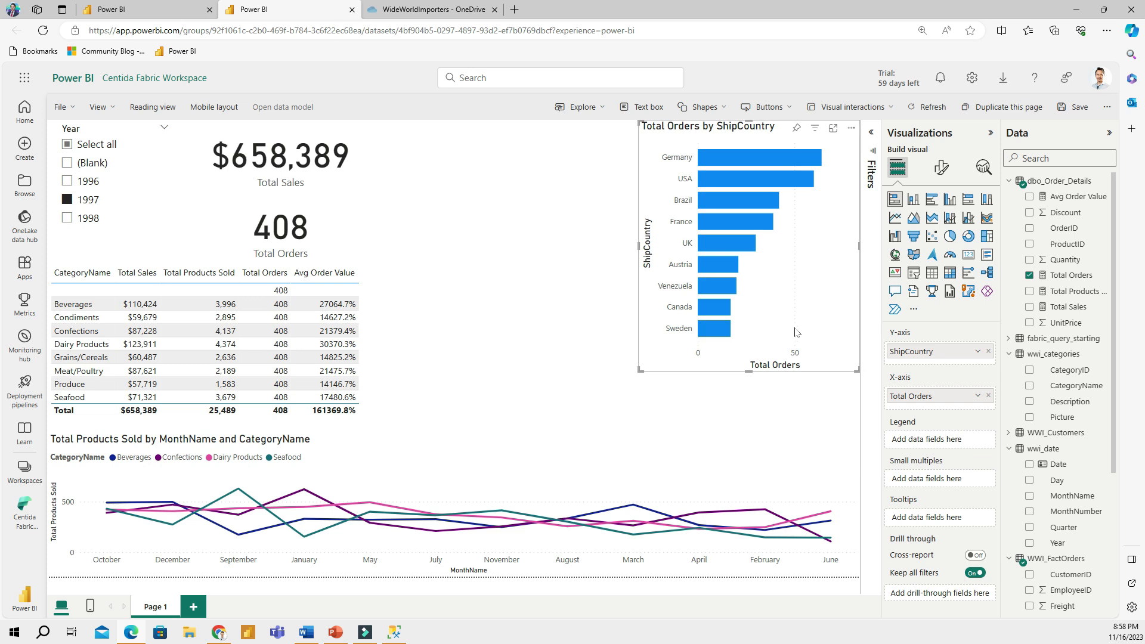
{"action": "left_click_drag", "start_coordinate": [749, 371], "coordinate": [739, 431]}
{"action": "left_click", "coordinate": [524, 270]}
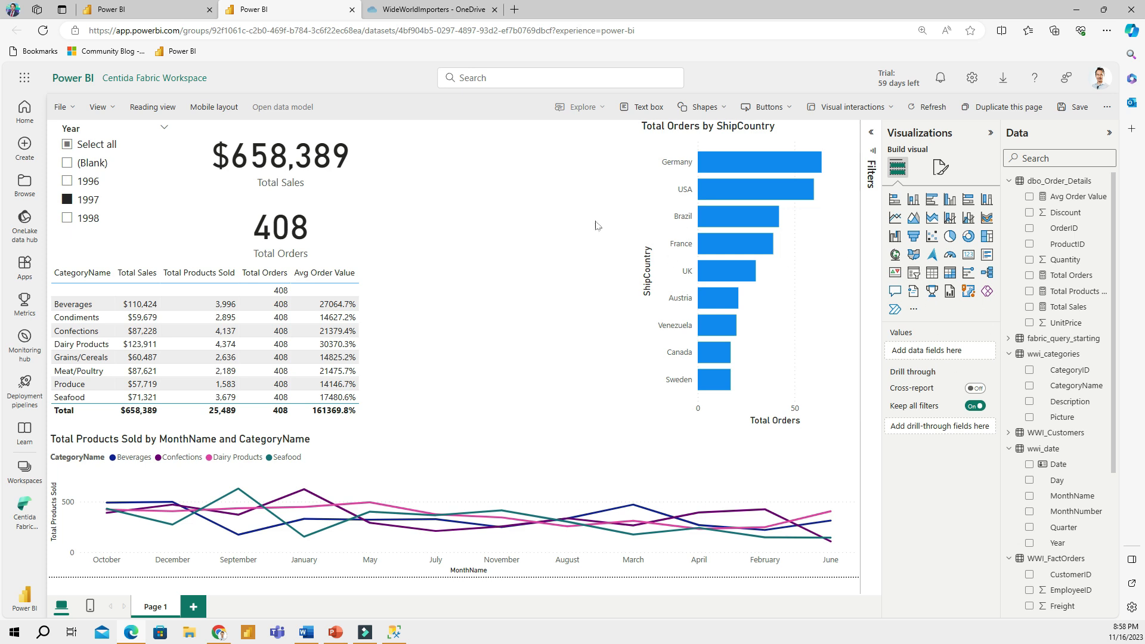
Add a treemap with Total Orders as its values, filling the space between the category table and the bar chart
{"action": "left_click", "coordinate": [987, 236]}
{"action": "left_click_drag", "start_coordinate": [858, 260], "coordinate": [627, 427]}
{"action": "left_click_drag", "start_coordinate": [510, 170], "coordinate": [509, 122]}
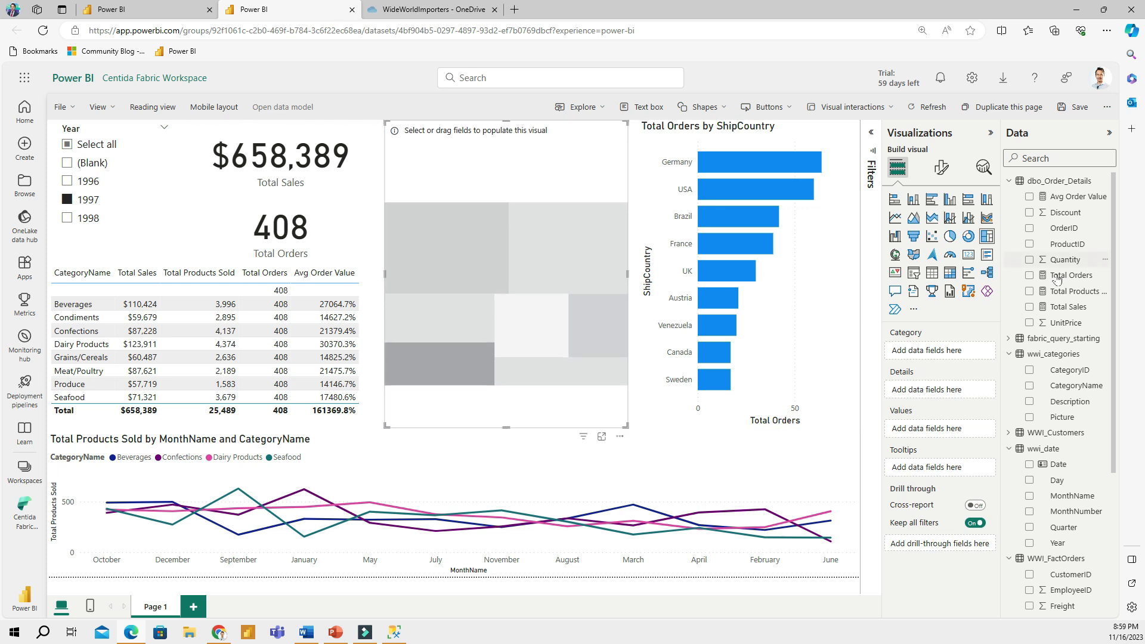
{"action": "left_click", "coordinate": [1031, 276]}
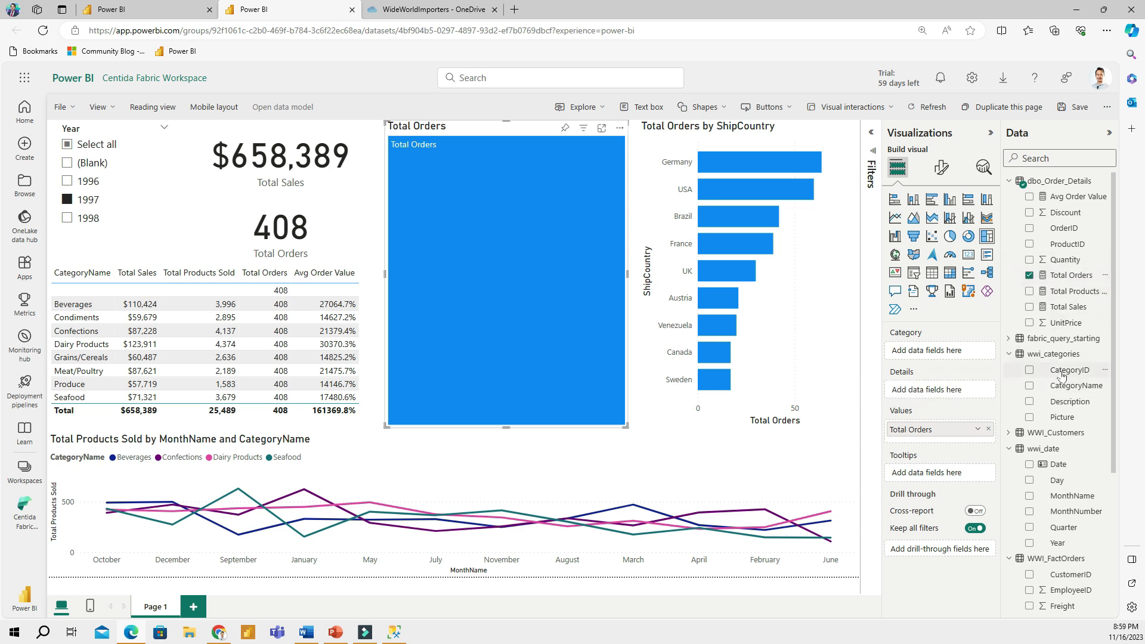
Try ContactName from WWI_Customers as the treemap's category and remove it again
{"action": "scroll", "coordinate": [1070, 375], "scroll_direction": "down", "scroll_amount": 3}
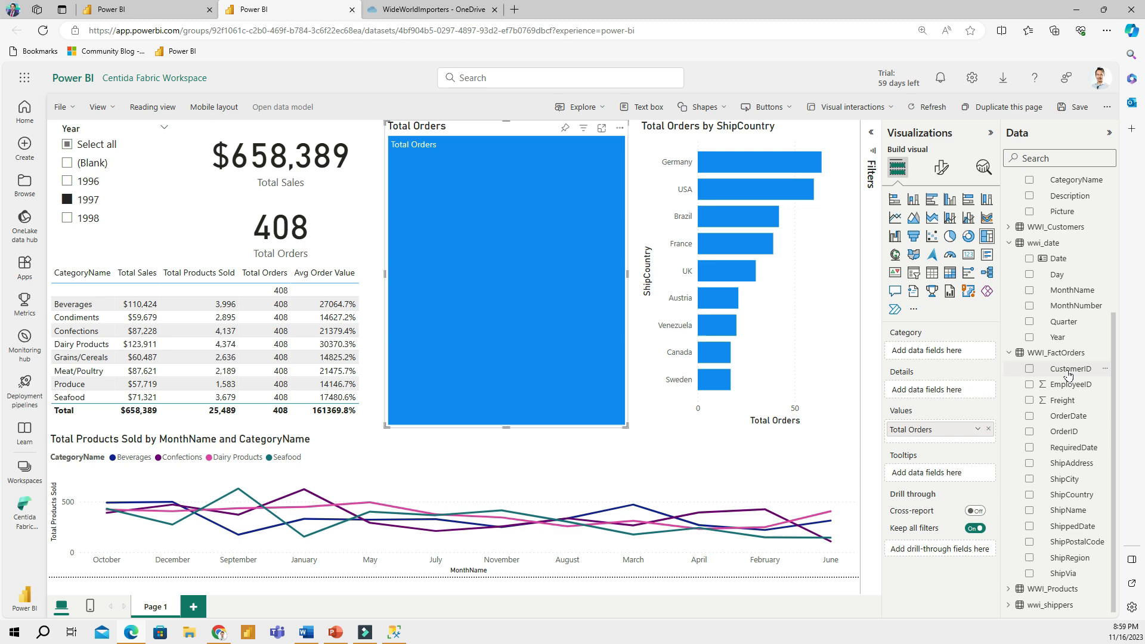
{"action": "left_click", "coordinate": [1009, 227]}
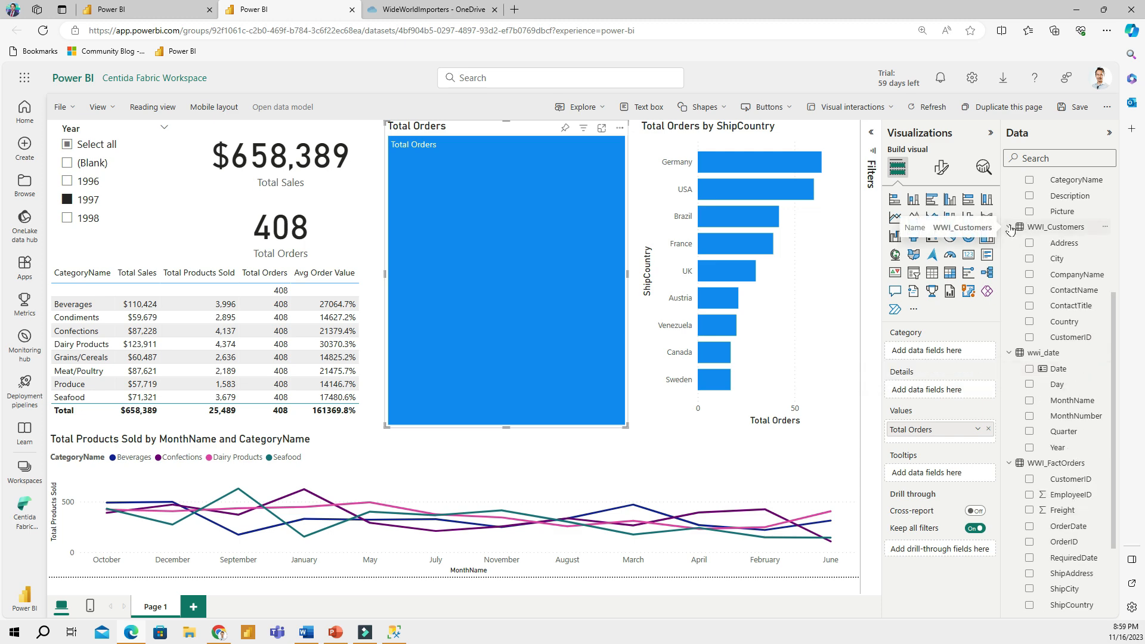
{"action": "left_click", "coordinate": [1030, 291]}
{"action": "left_click", "coordinate": [1030, 292]}
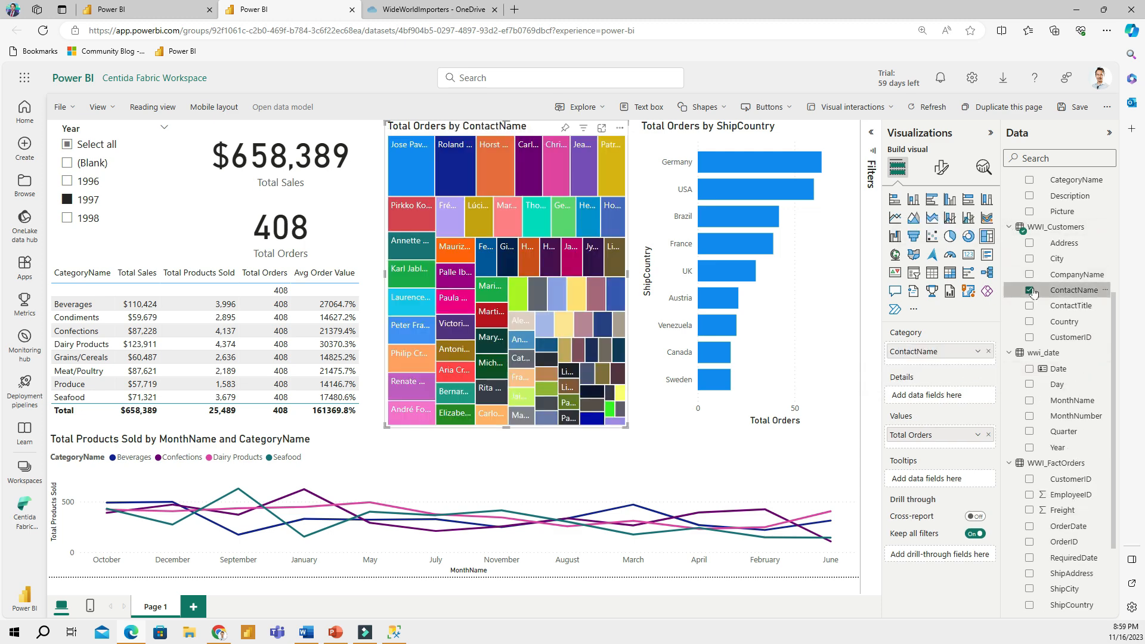
Set CompanyName from wwi_shippers as the treemap's category
{"action": "scroll", "coordinate": [1038, 537], "scroll_direction": "down", "scroll_amount": 2}
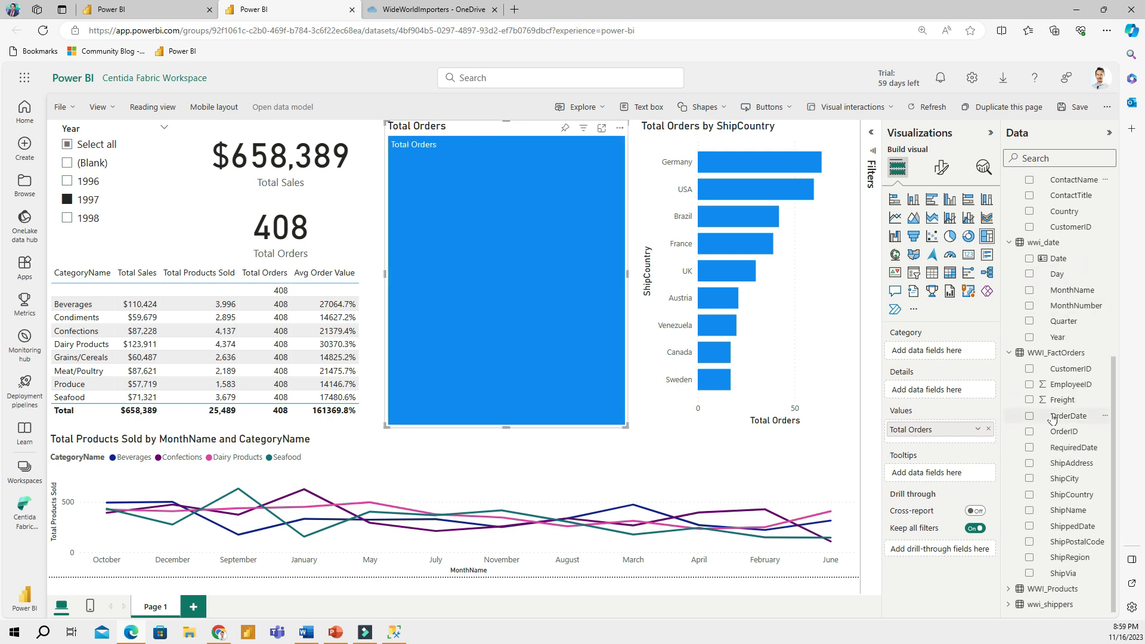
{"action": "left_click", "coordinate": [1010, 605]}
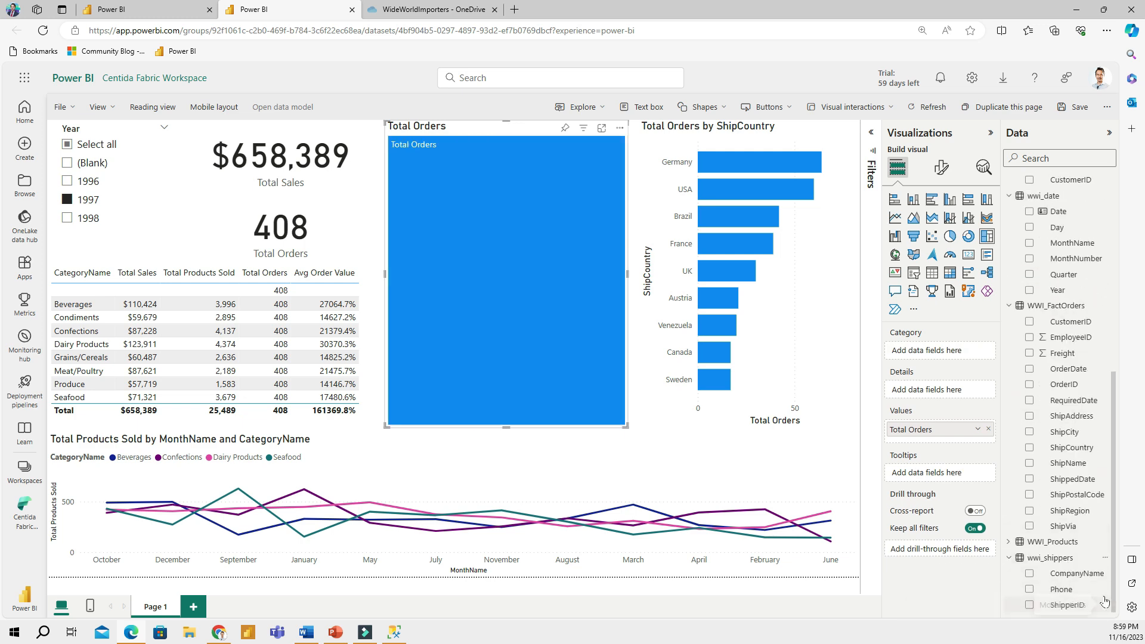
{"action": "left_click", "coordinate": [1029, 573]}
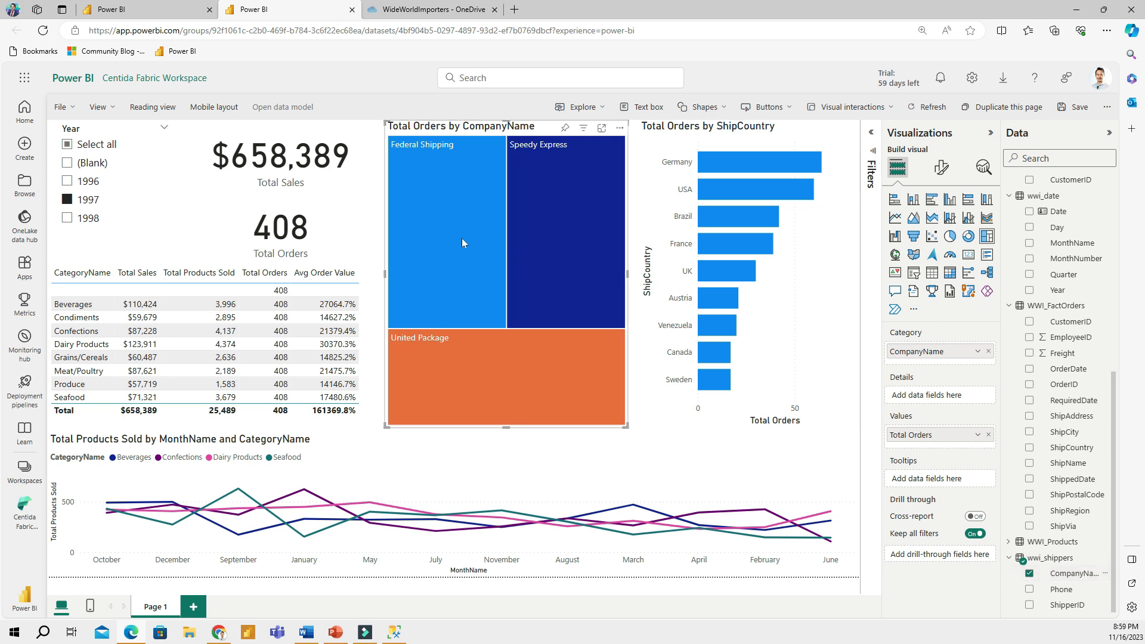
{"action": "mouse_move", "coordinate": [521, 249]}
Return to the WWI_DemoLakehouse model and move the WWI_FactOrders table slightly lower in the diagram
{"action": "left_click", "coordinate": [179, 10]}
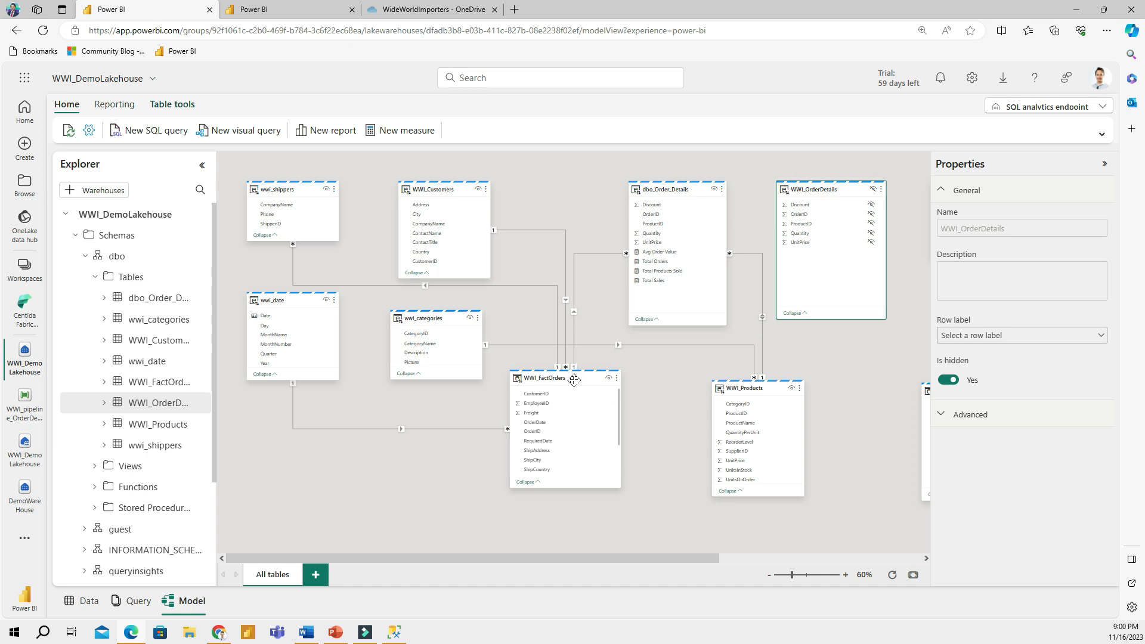
{"action": "left_click_drag", "start_coordinate": [571, 405], "coordinate": [565, 438]}
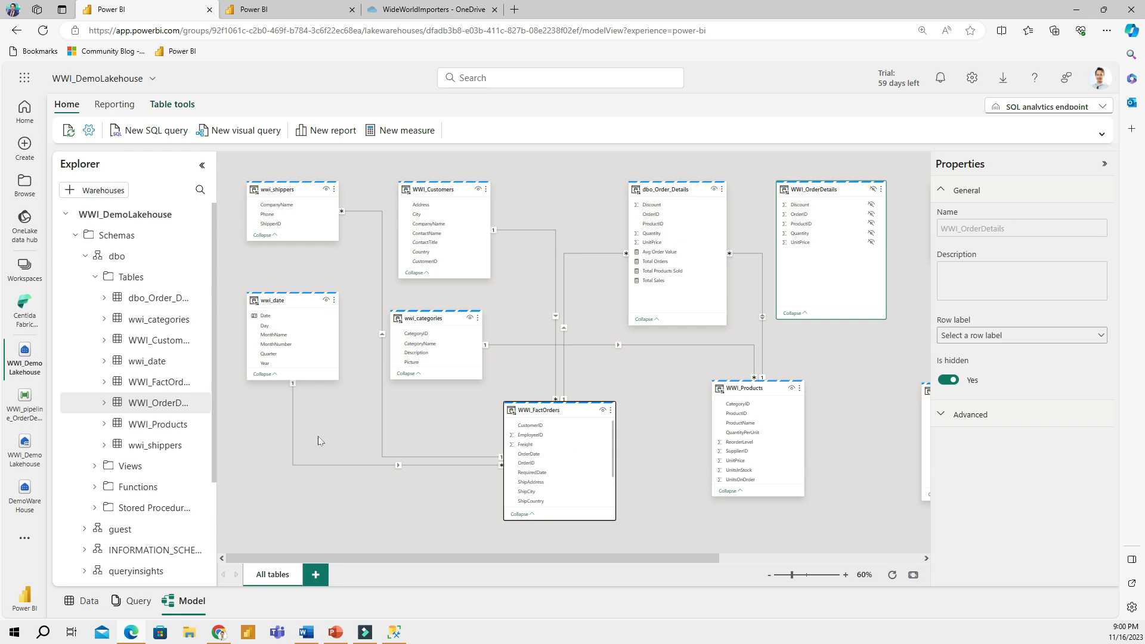
Switch to SQL Server Management Studio to view the Order Details query, and return to the Power BI report to inspect Canada's bar
{"action": "left_click", "coordinate": [395, 640]}
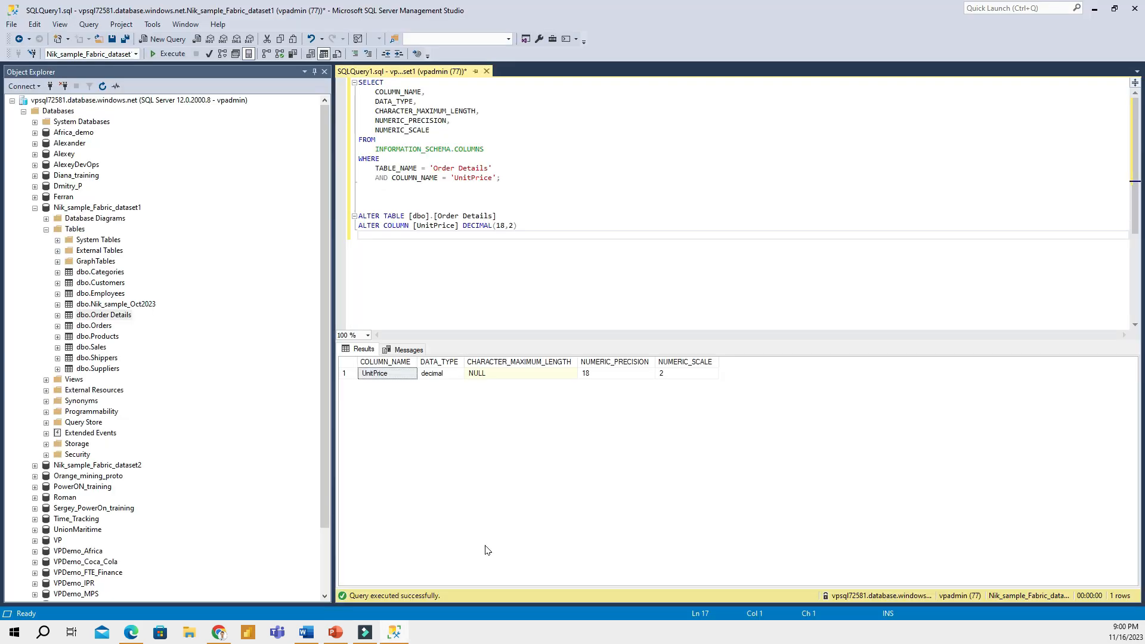
{"action": "left_click", "coordinate": [121, 632]}
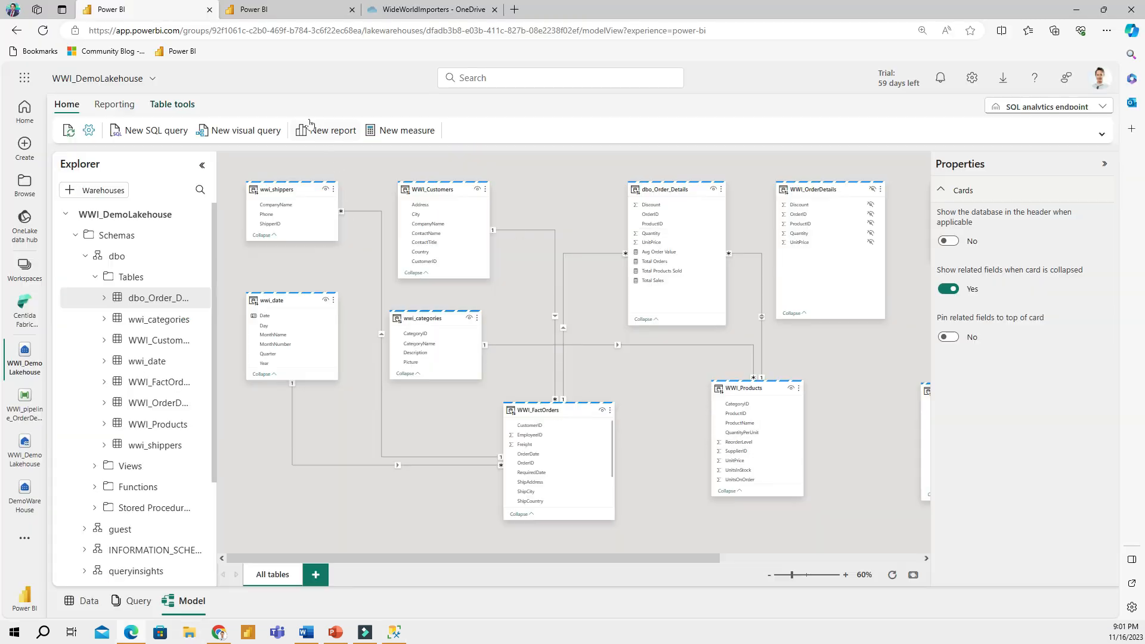
{"action": "left_click", "coordinate": [309, 10]}
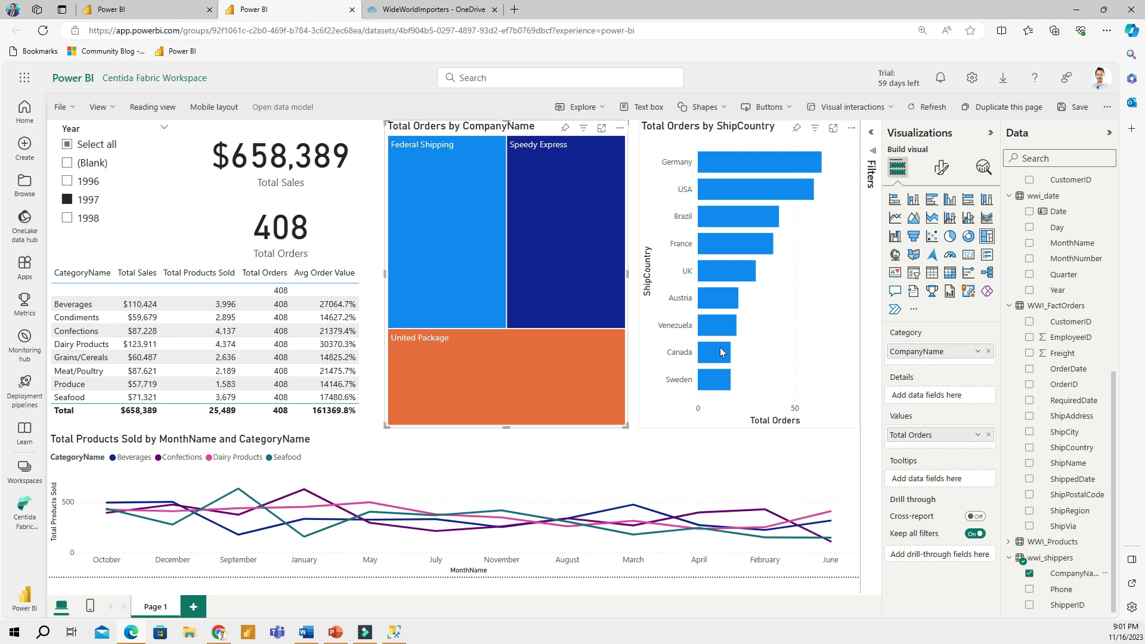
{"action": "mouse_move", "coordinate": [721, 349]}
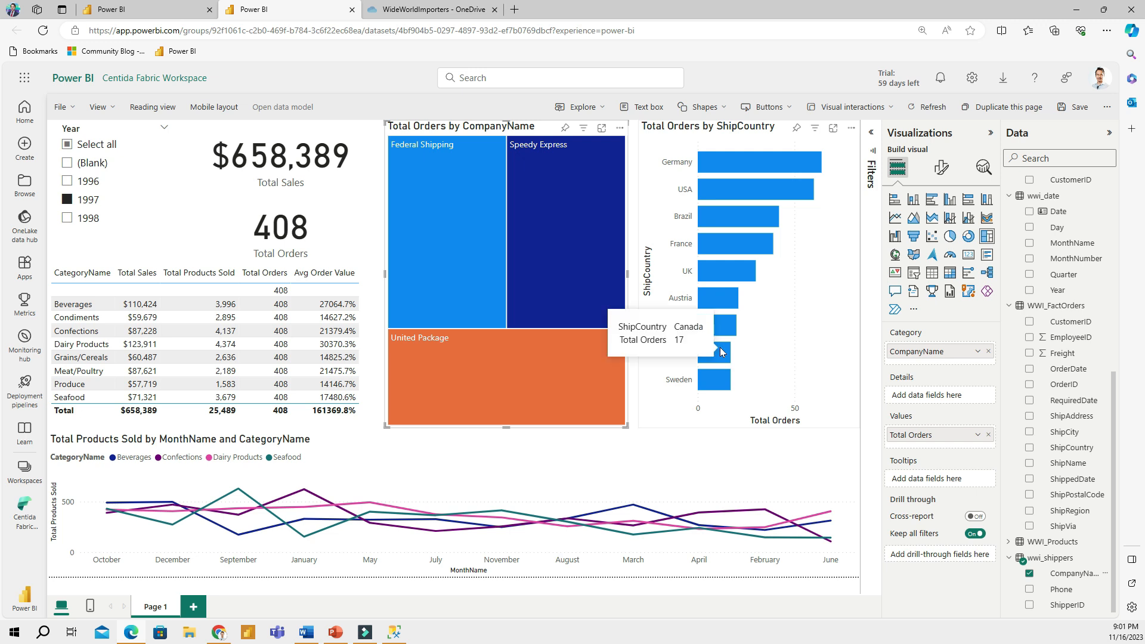